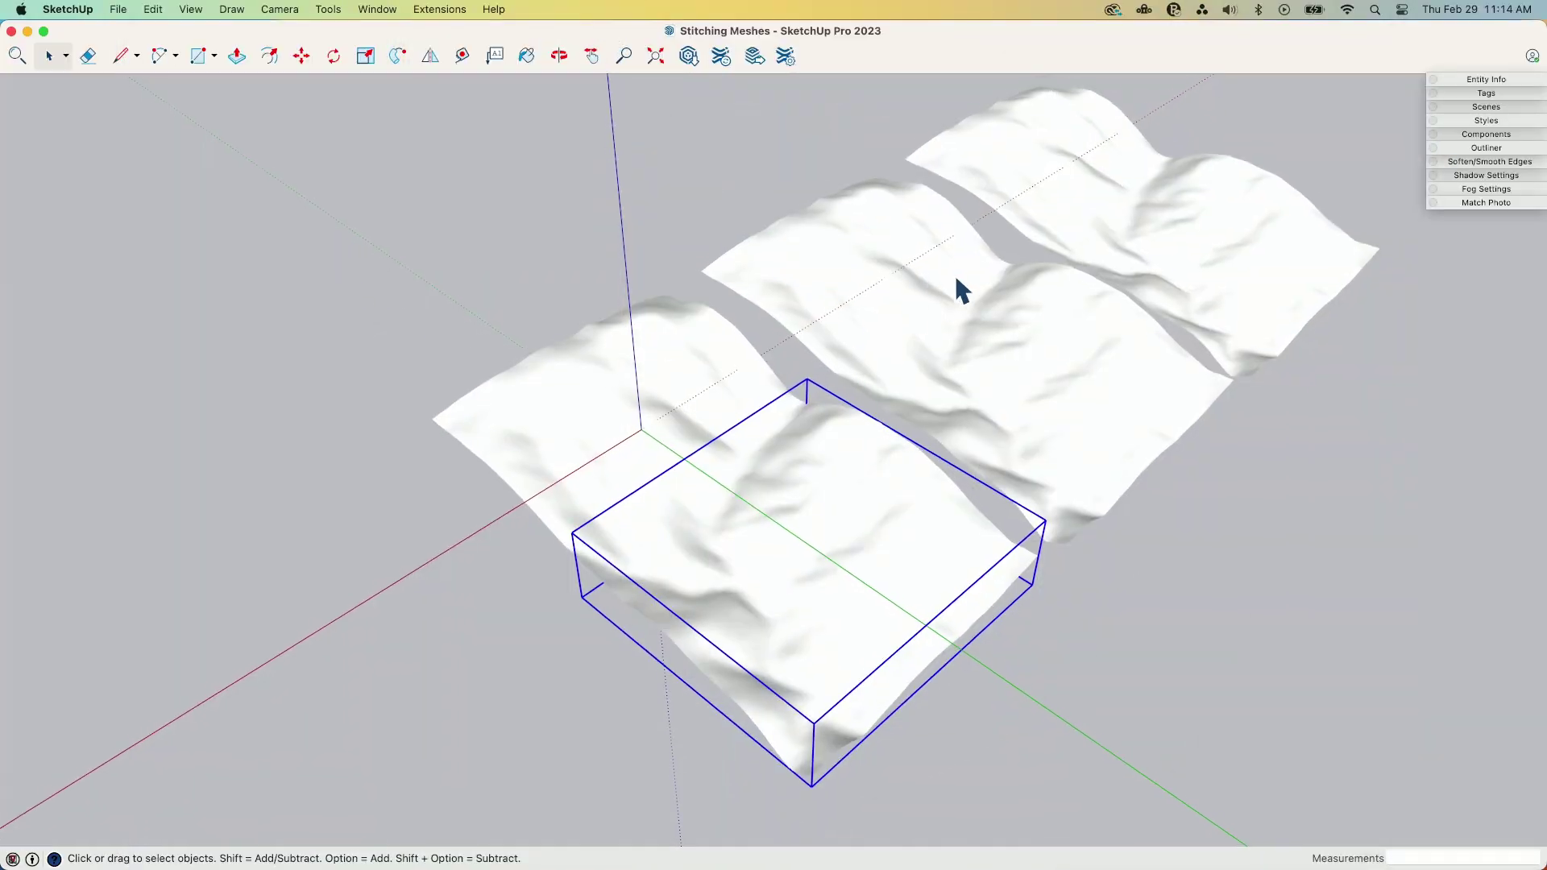
Step: Examine the first pair of terrain meshes from several angles, selecting each one and inspecting where their edges overlap
middle_click_drag(956, 280, 750, 573)
left_click(1071, 359)
middle_click_drag(679, 472, 593, 487)
left_click(564, 439)
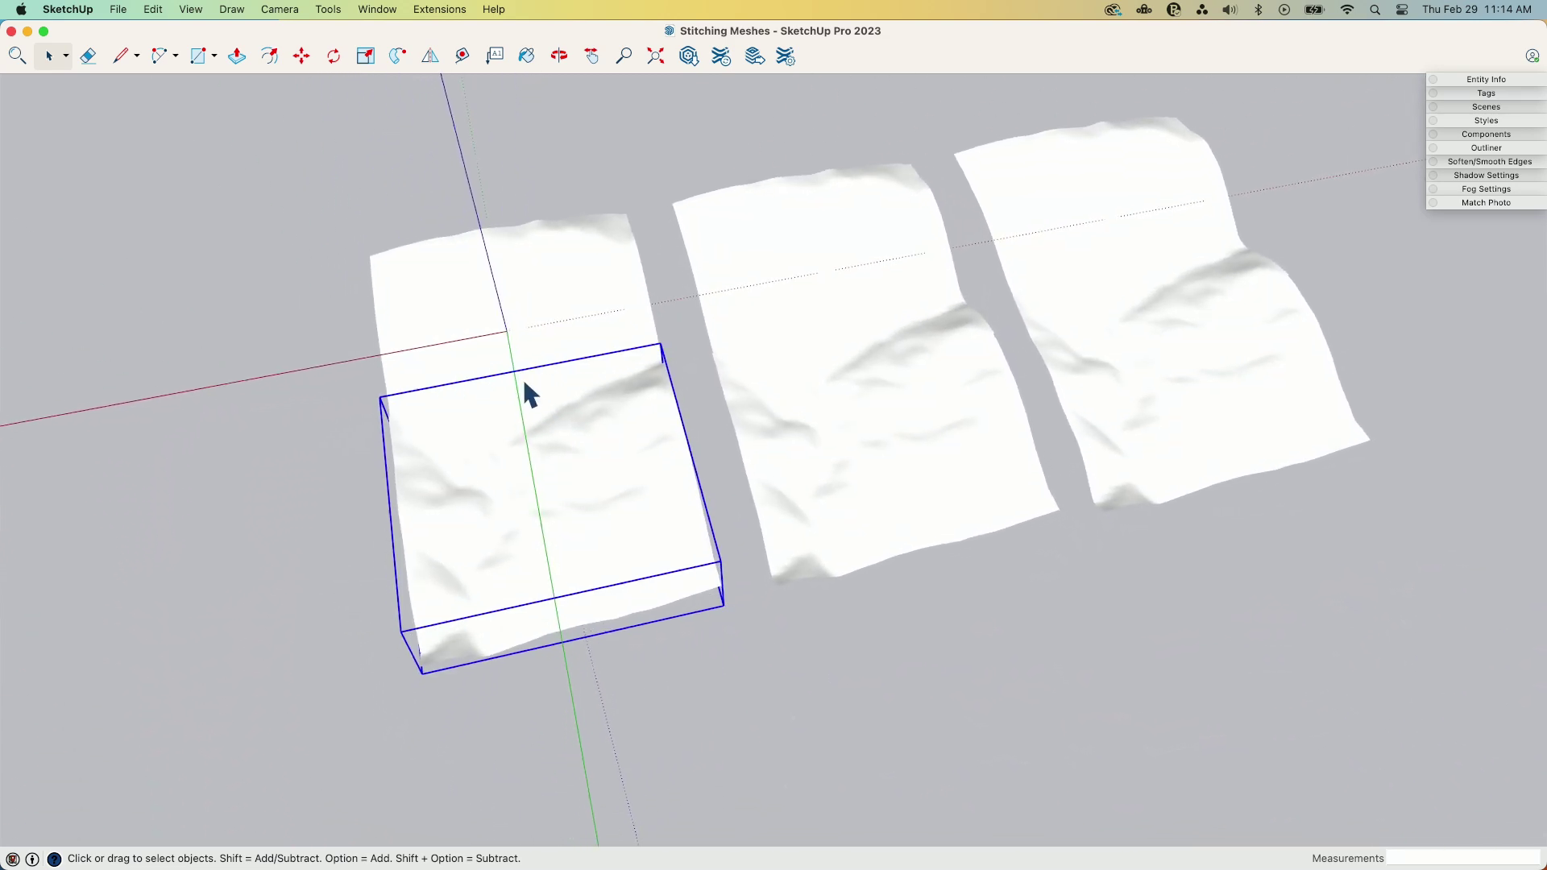
scroll(510, 373, "up", 5)
middle_click_drag(510, 367, 577, 389)
scroll(917, 364, "up", 3)
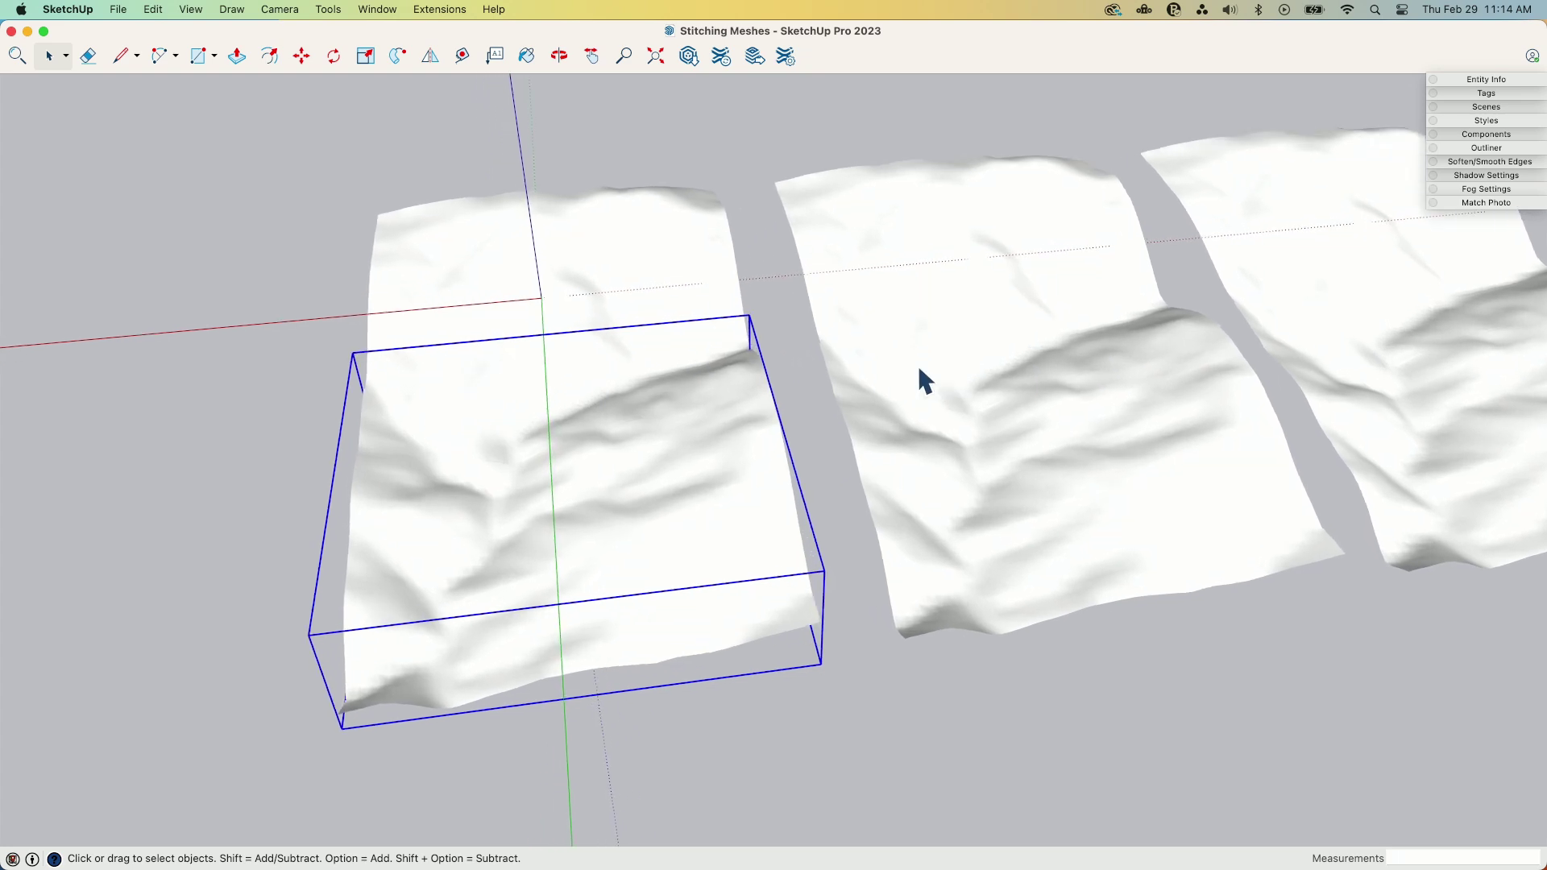
middle_click_drag(917, 364, 1041, 272)
left_click(1042, 272)
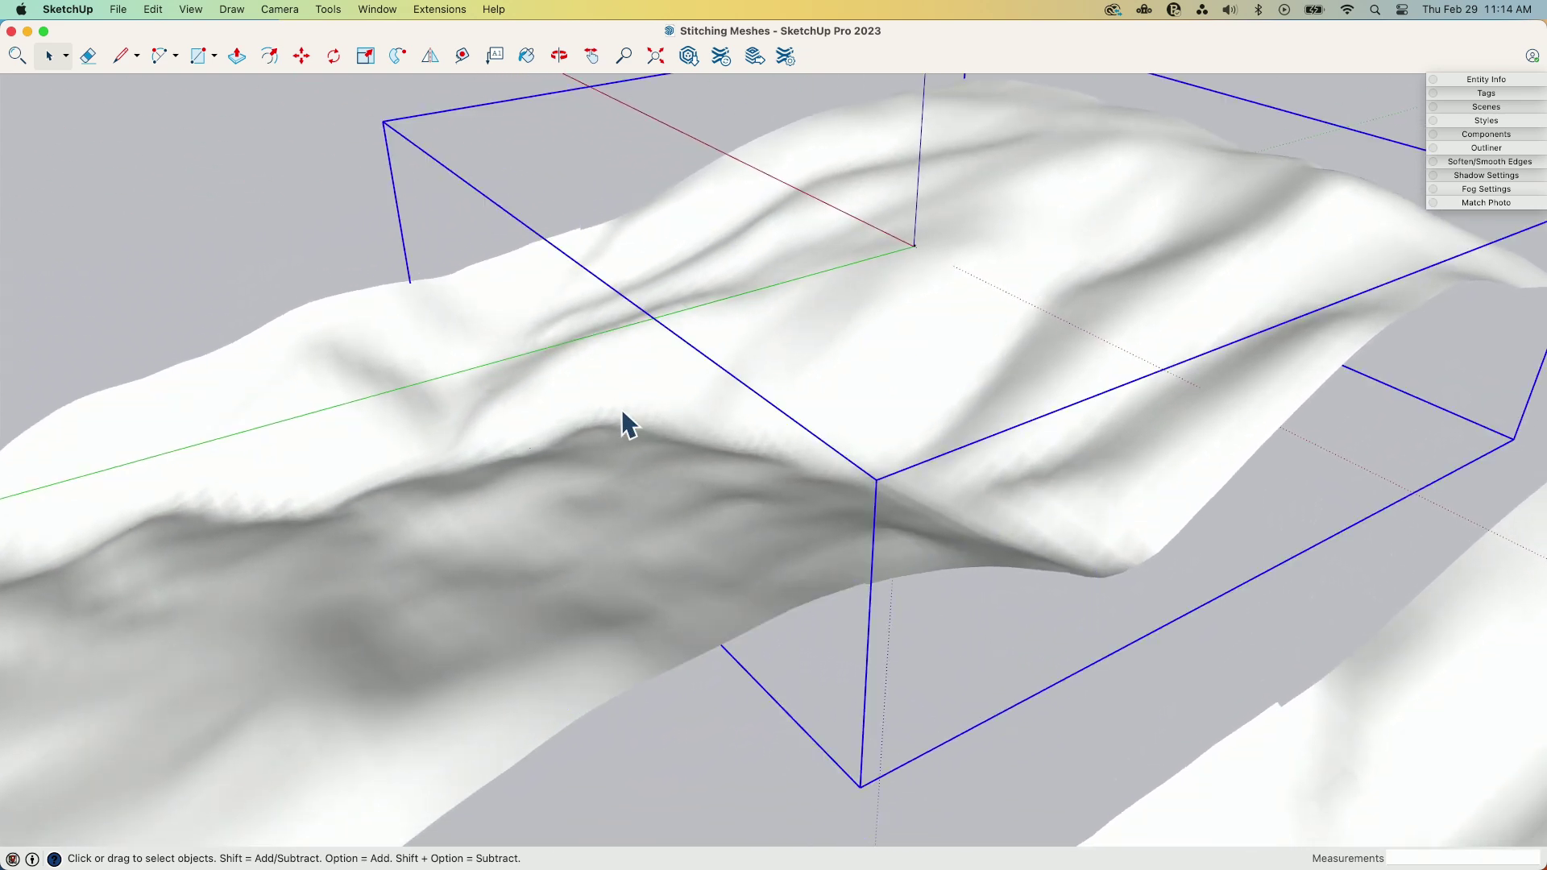
middle_click_drag(621, 413, 443, 422)
left_click(443, 423)
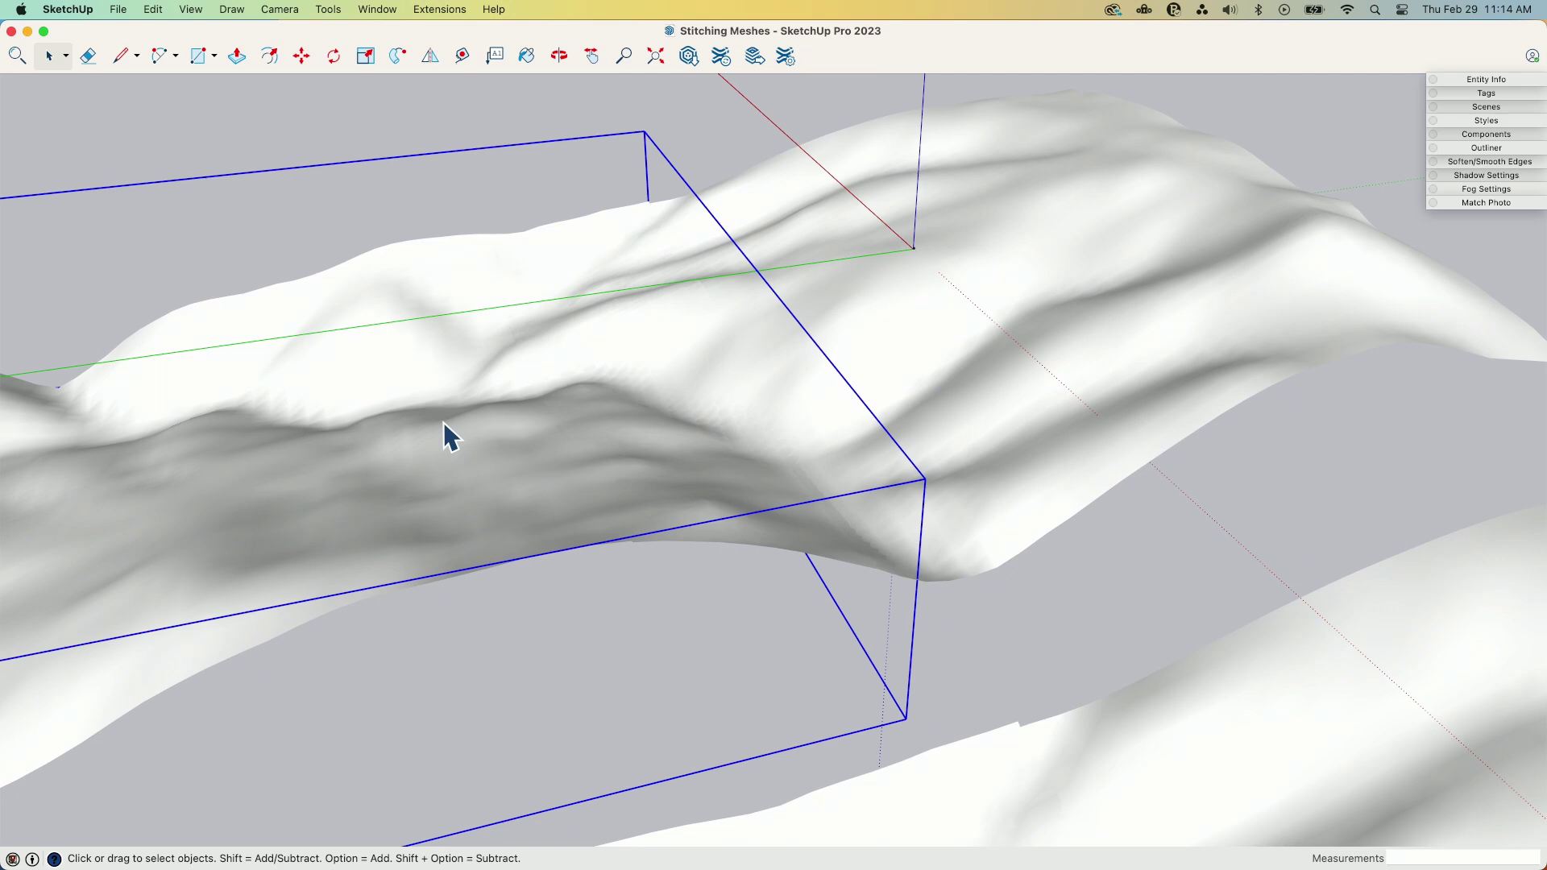
scroll(680, 207, "up", 10)
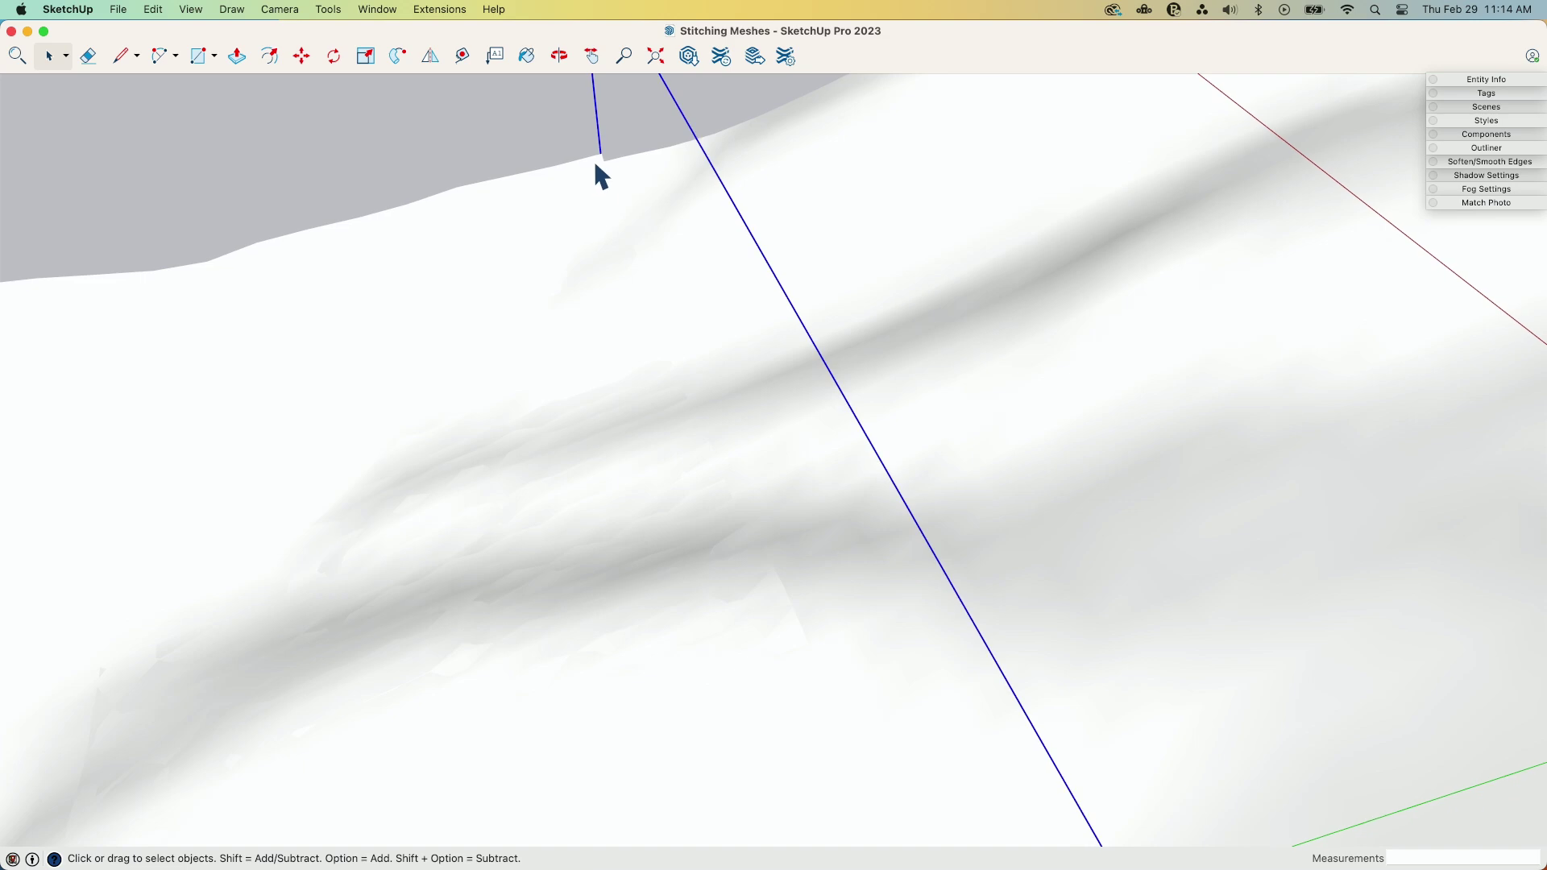
middle_click_drag(594, 165, 753, 185)
scroll(562, 236, "down", 10)
left_click(751, 186)
middle_click_drag(684, 239, 740, 303)
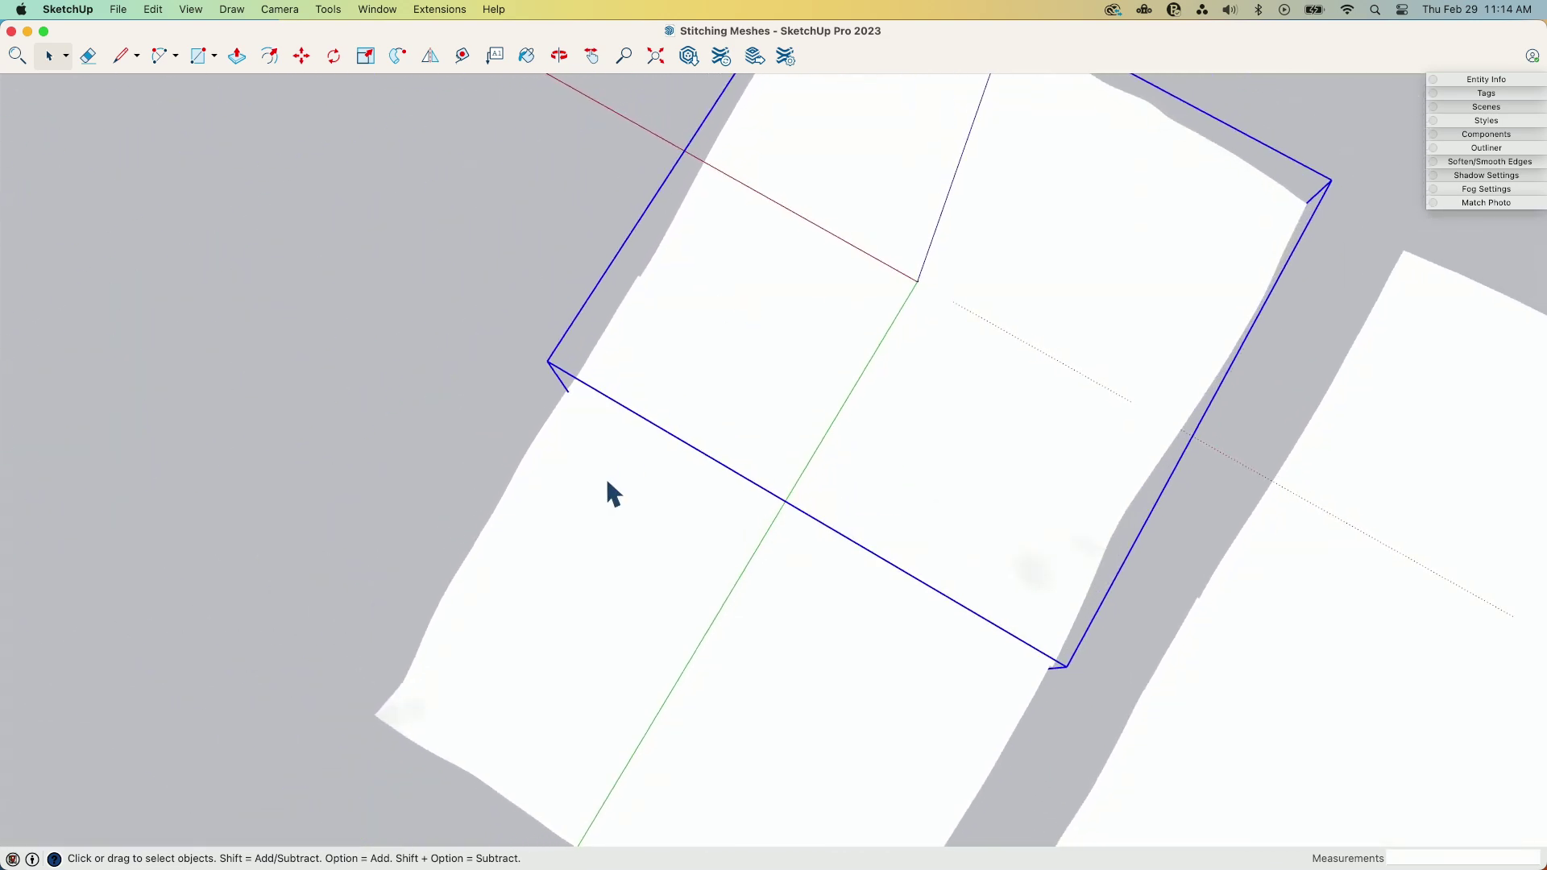
Step: Select the front mesh of the first pair and turn on the display of hidden geometry
left_click(604, 449)
middle_click_drag(604, 449, 403, 185)
left_click(190, 9)
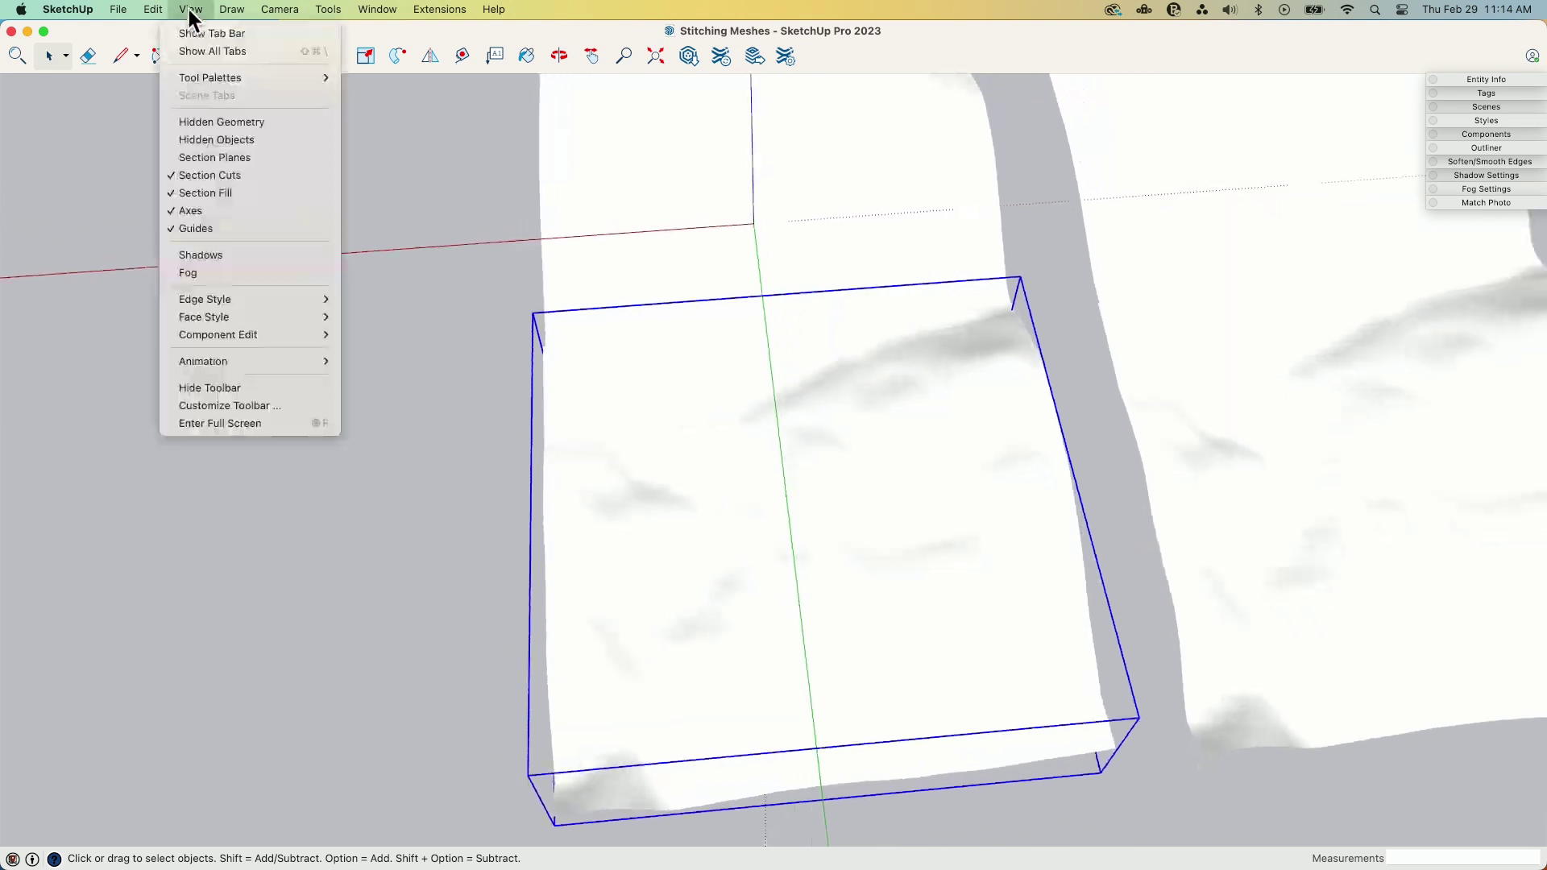
left_click(228, 123)
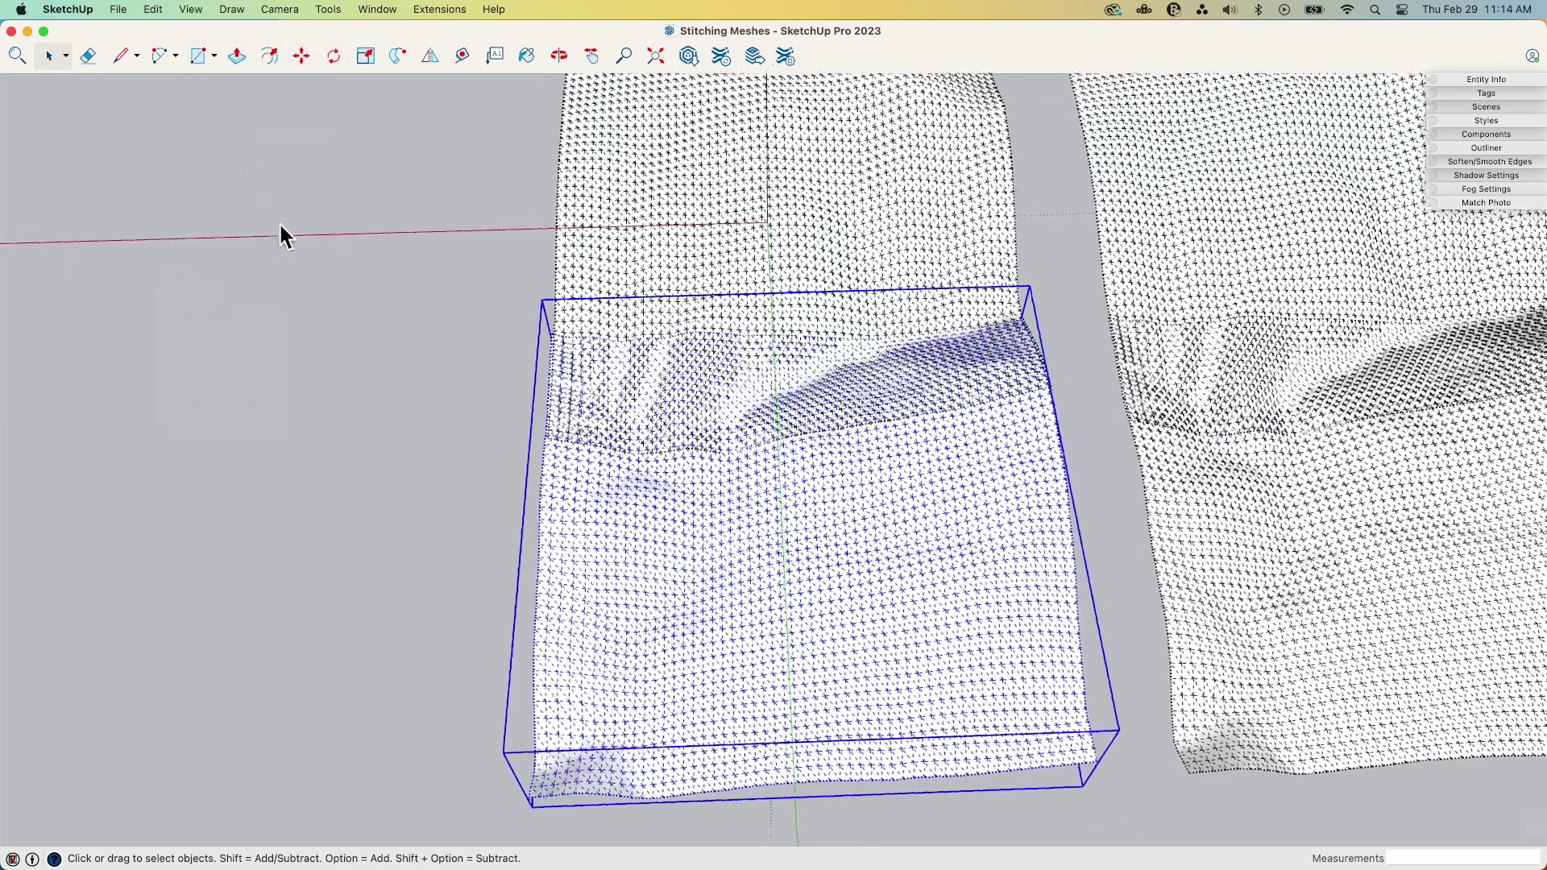
Step: Examine the triangulated edges in the overlap strip between the front and rear meshes of the first pair
middle_click_drag(278, 230, 618, 287)
scroll(618, 286, "up", 5)
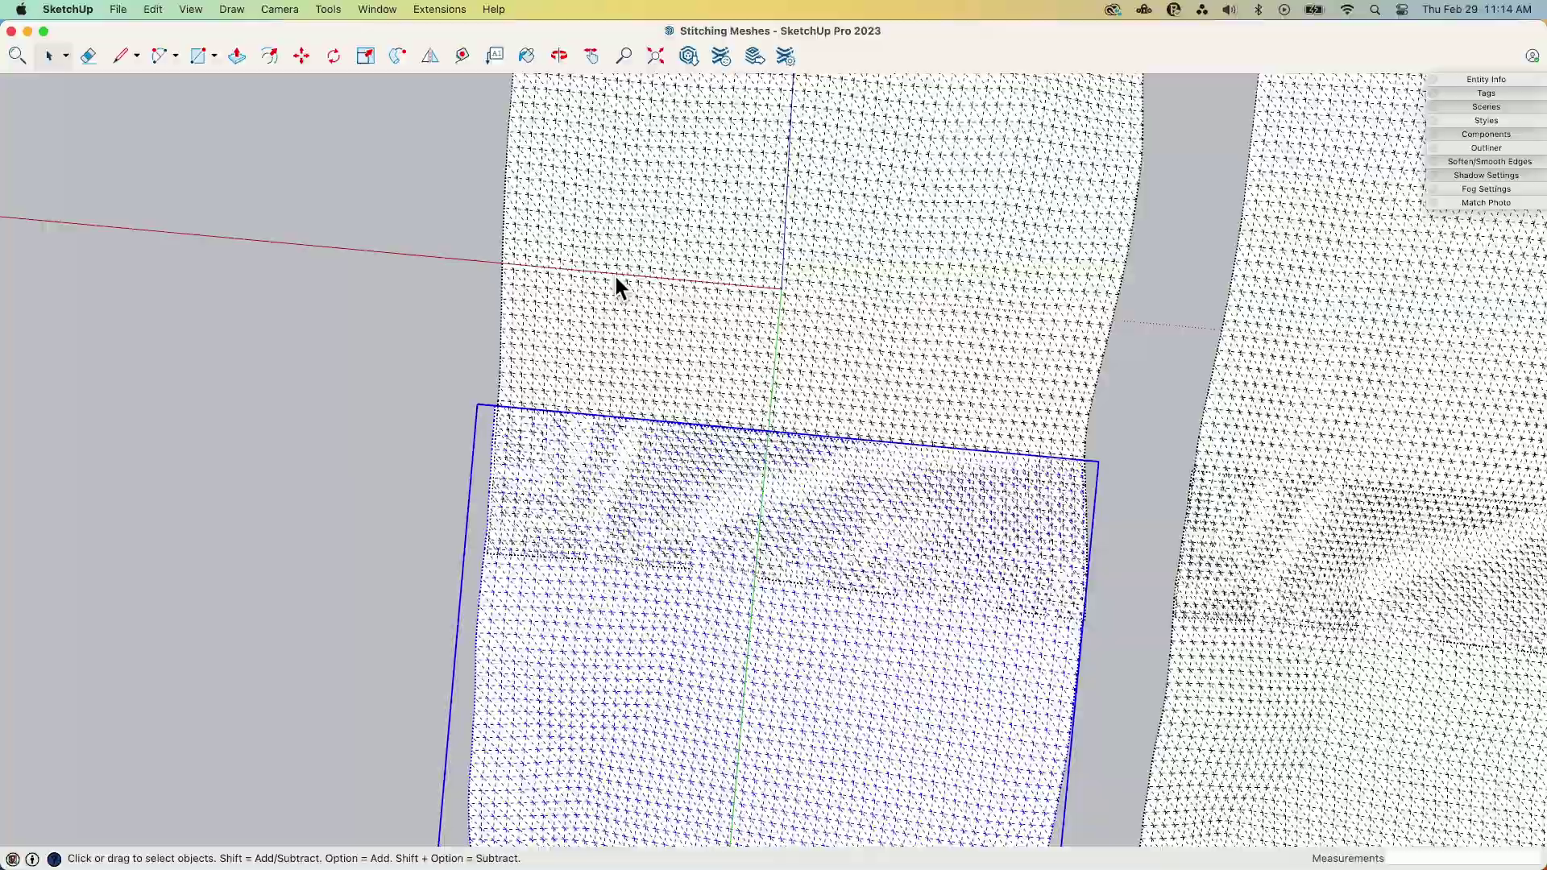
scroll(641, 245, "up", 3)
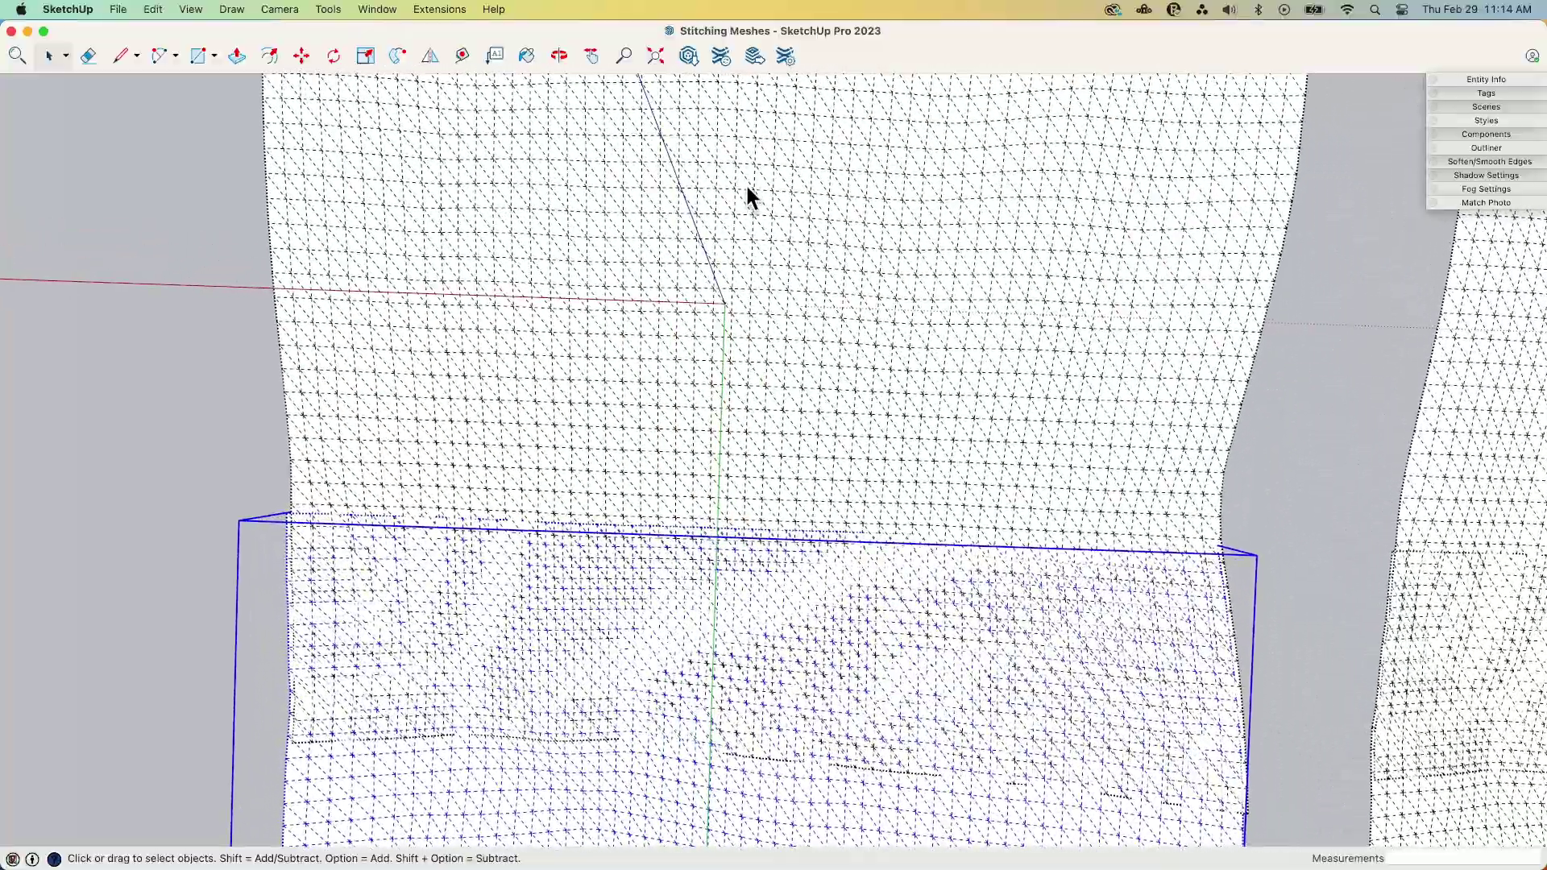
middle_click_drag(749, 211, 671, 208)
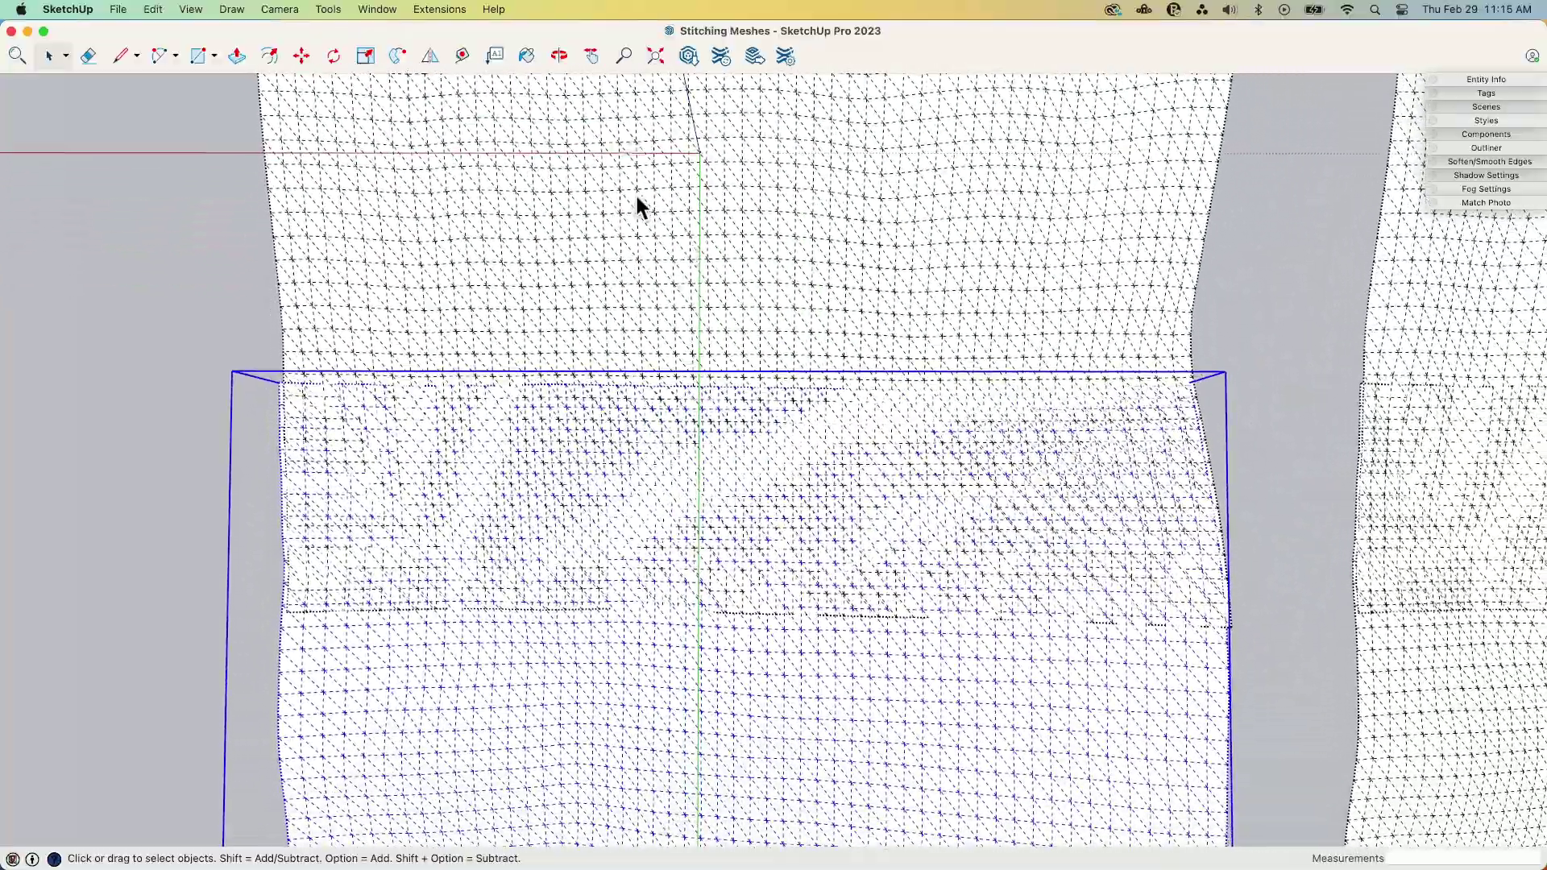
middle_click_drag(623, 288, 568, 264)
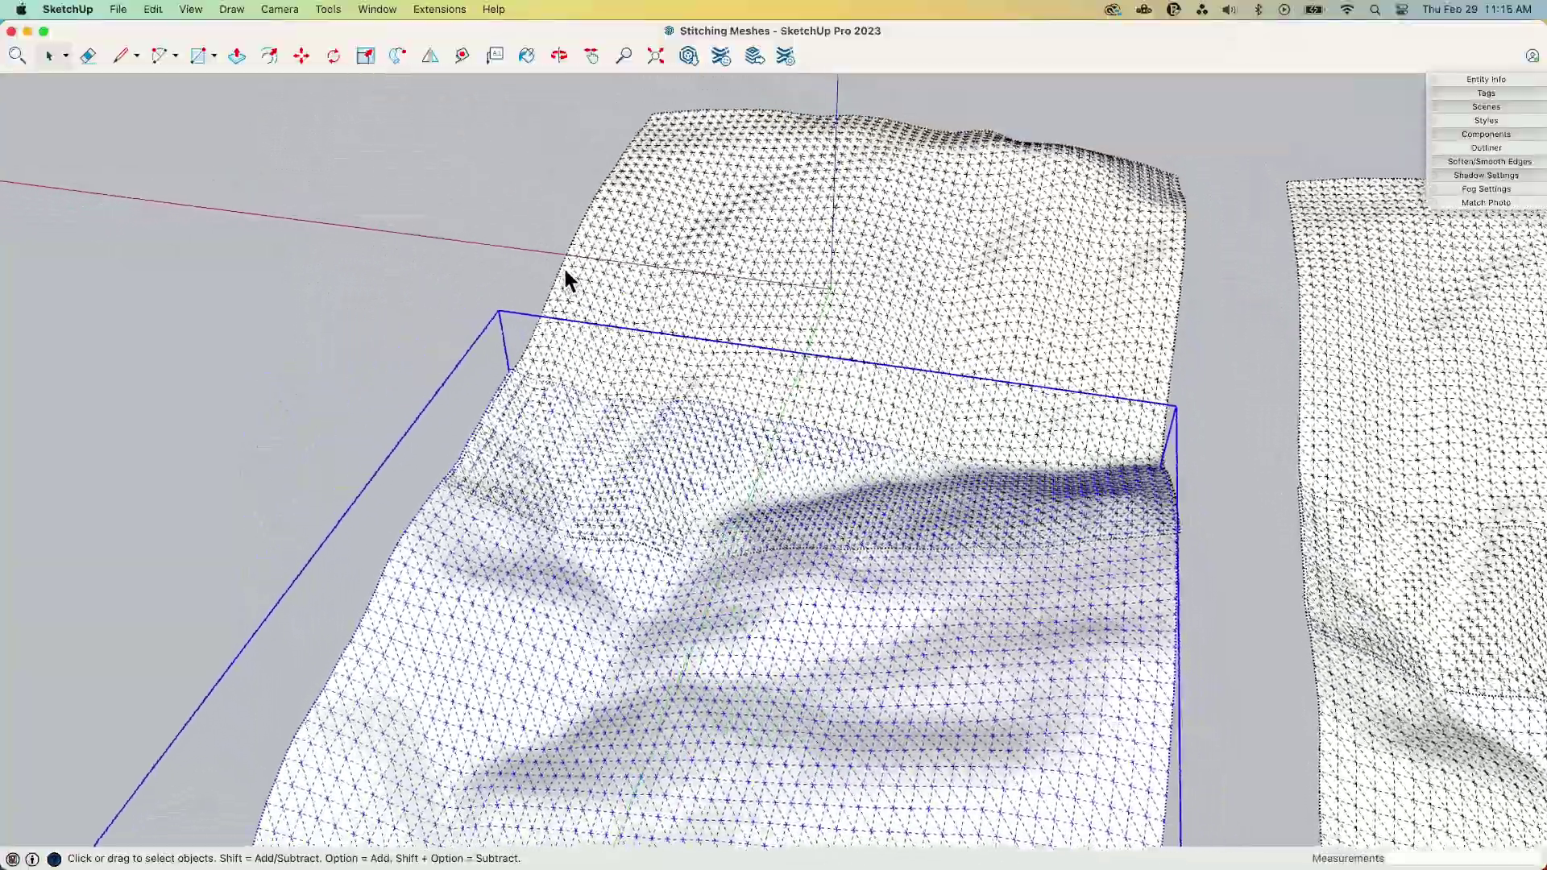
middle_click_drag(566, 276, 532, 372)
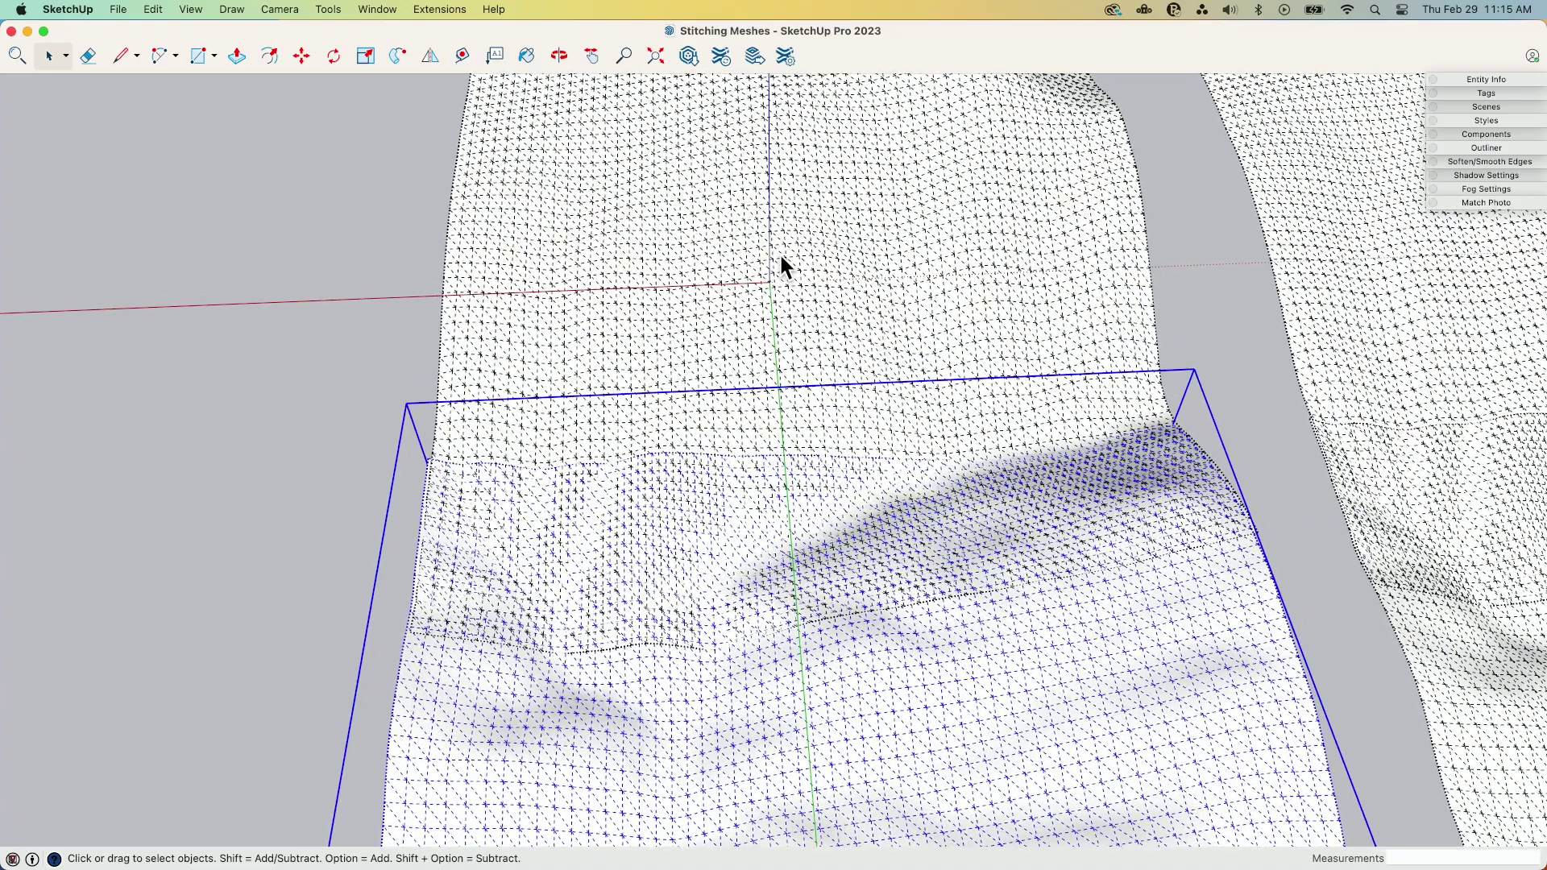
middle_click_drag(802, 330, 1163, 368)
middle_click_drag(941, 351, 497, 383)
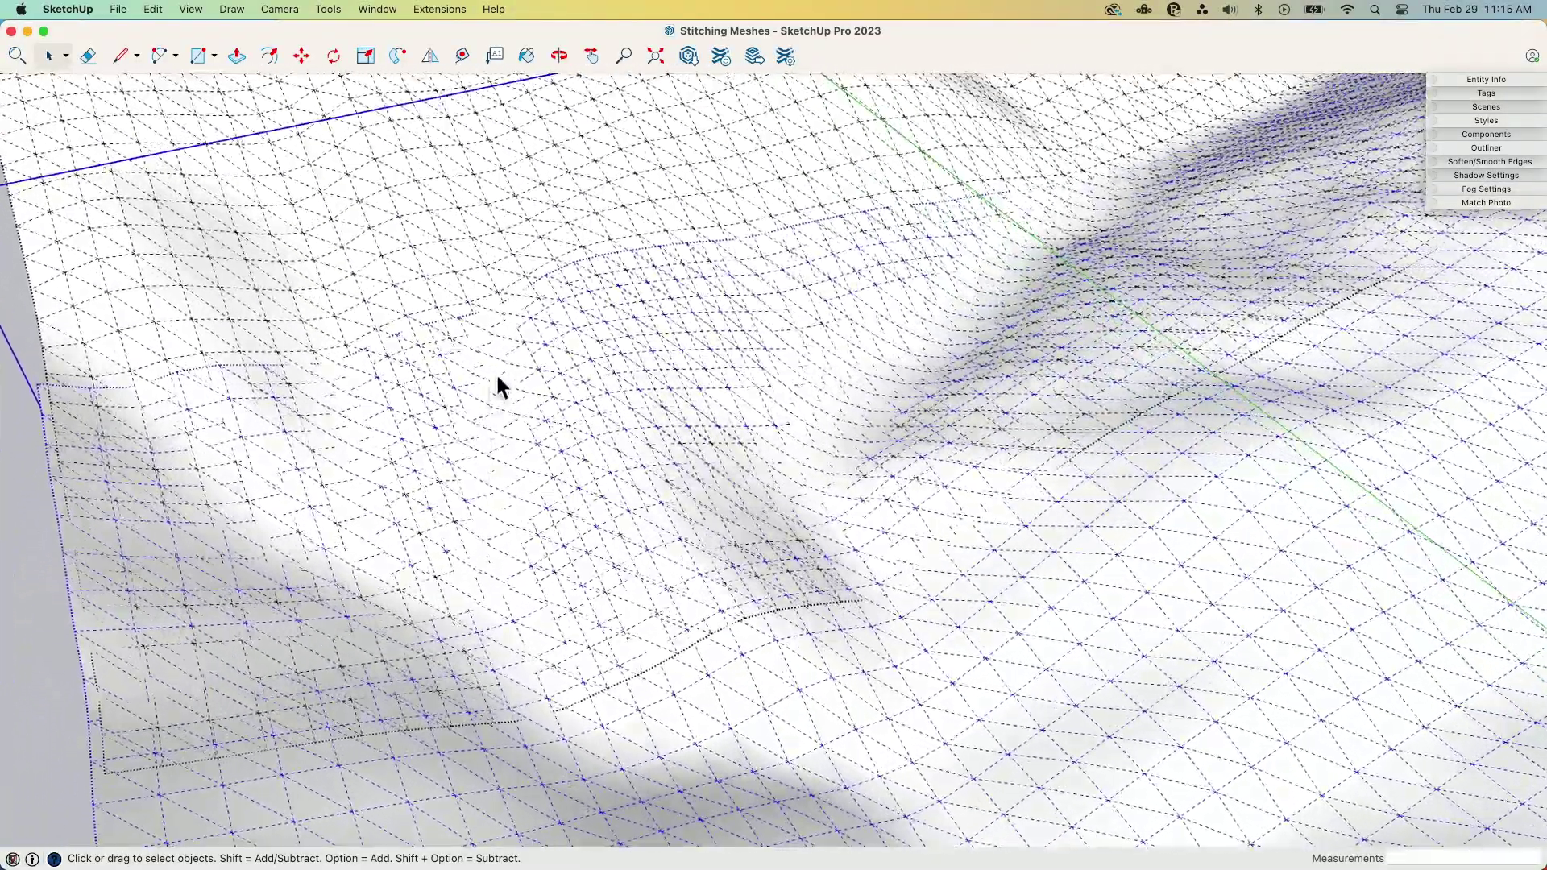
middle_click_drag(819, 435, 169, 380)
middle_click_drag(407, 488, 699, 471)
Step: Paint the rear mesh of the first pair golden brown and the front mesh magenta to compare their overlap
key("b")
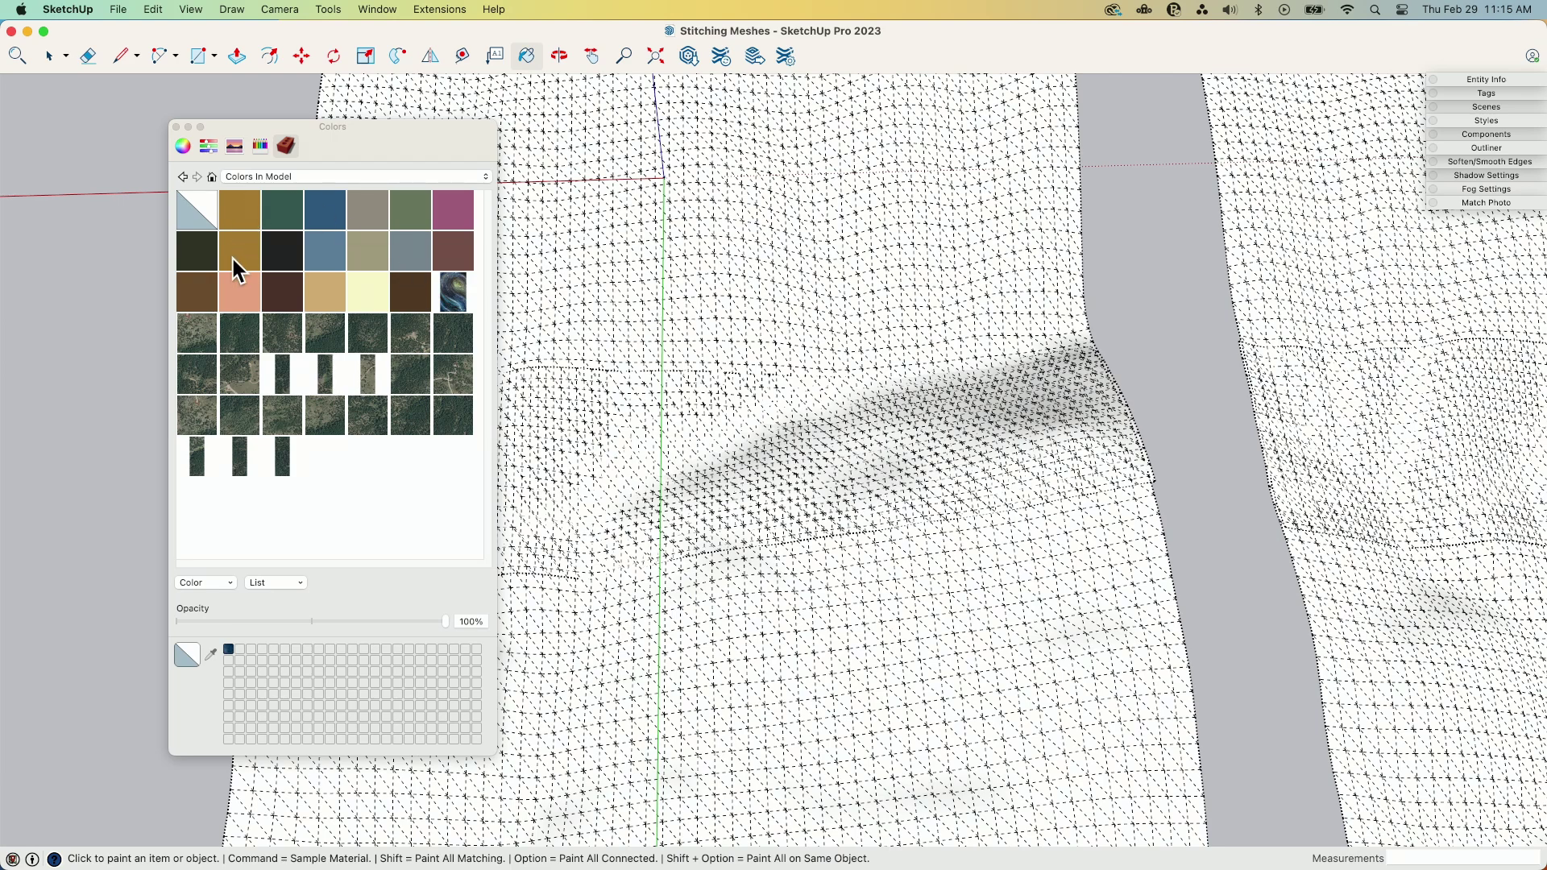
left_click(704, 300)
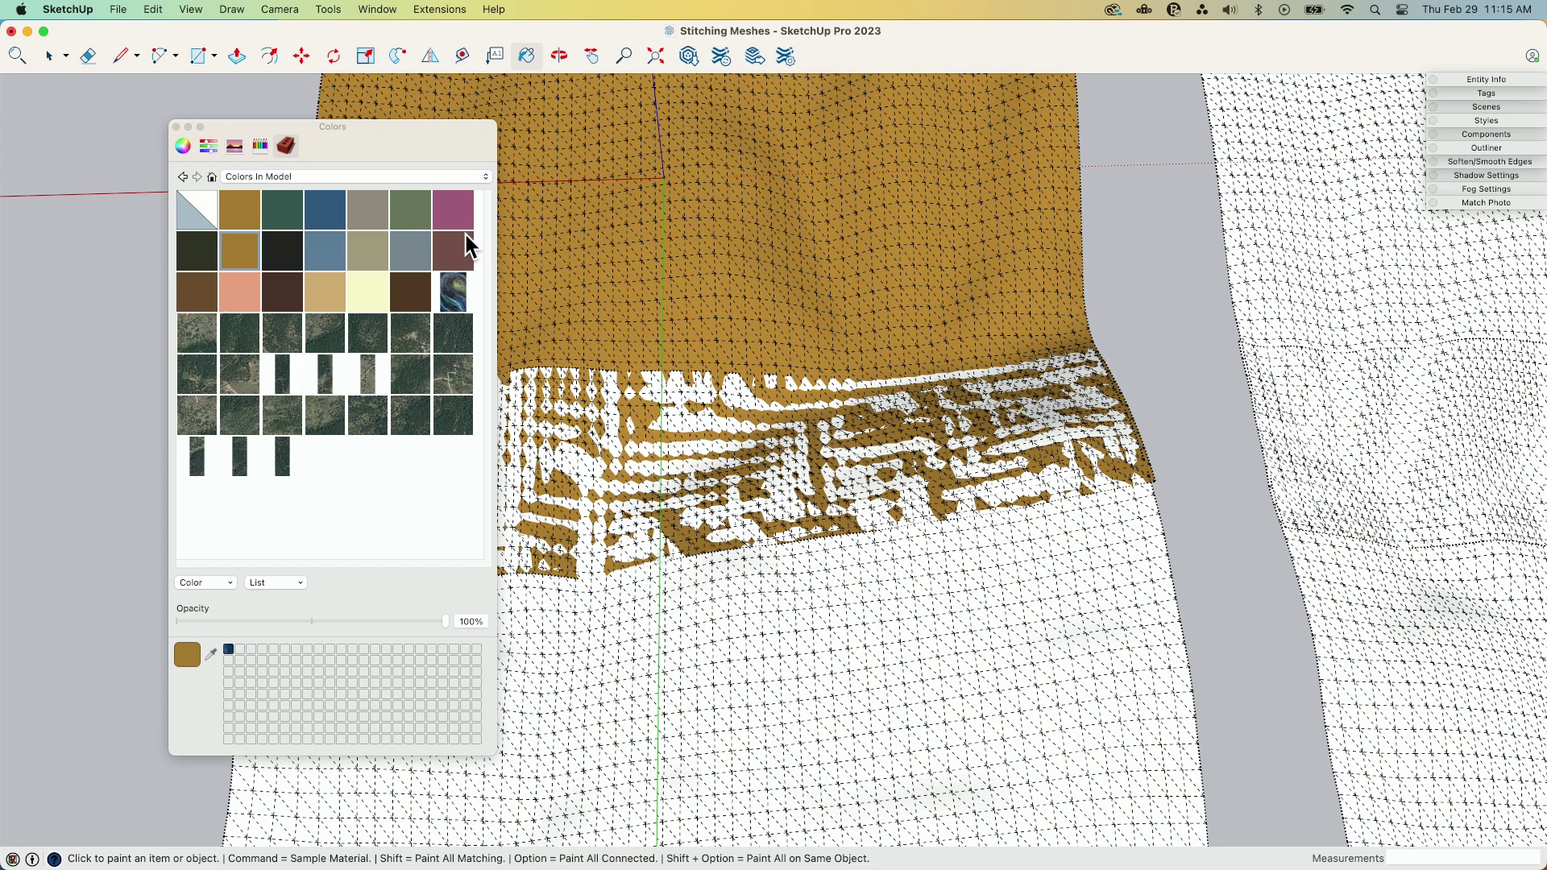
left_click(729, 690)
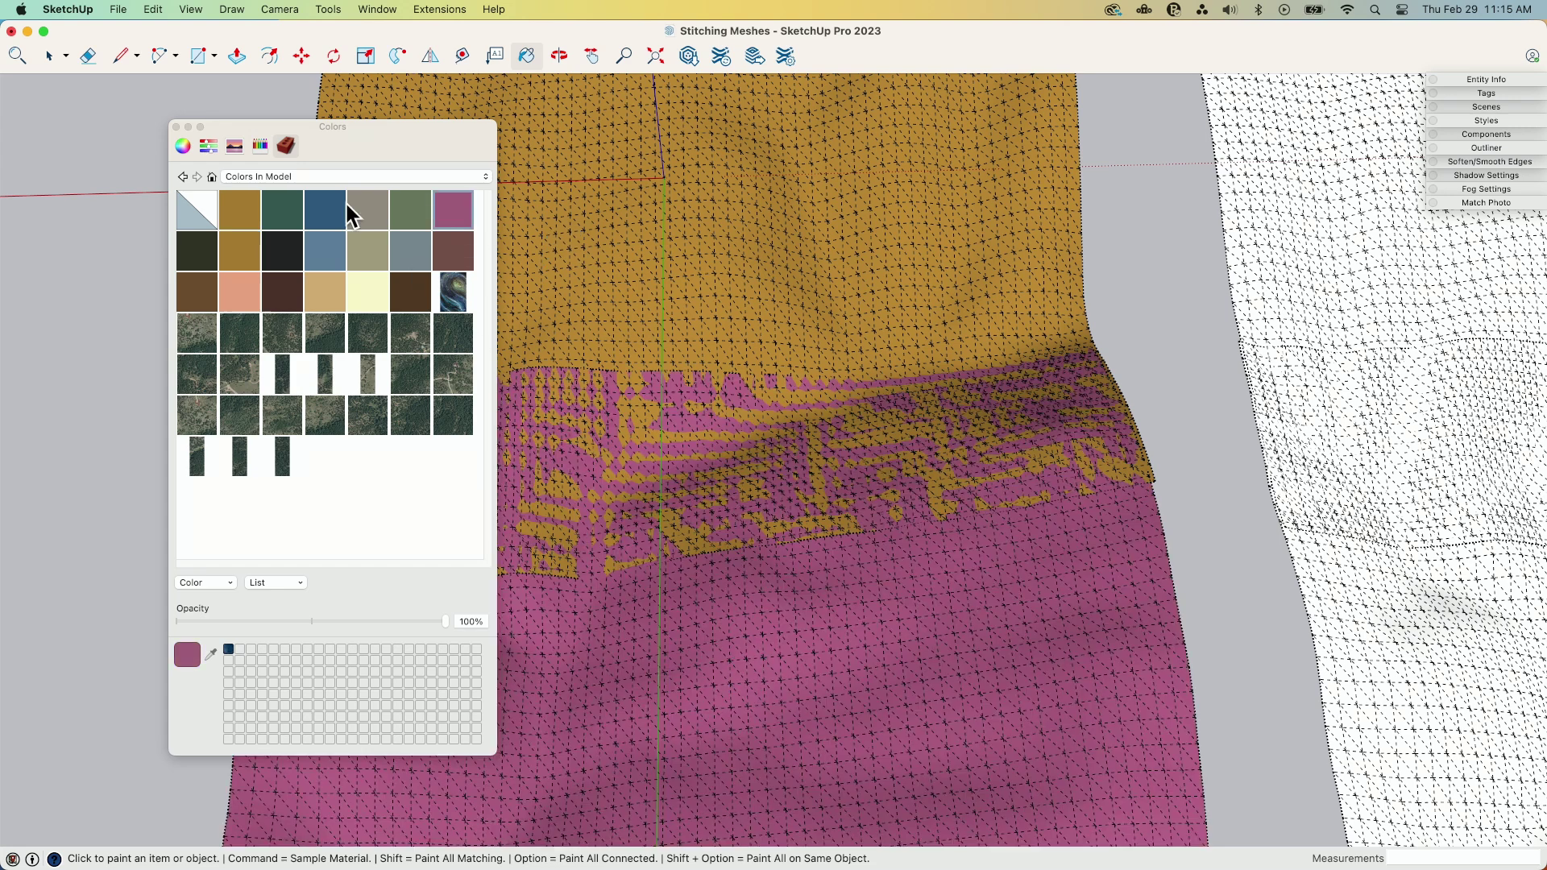
left_click(176, 126)
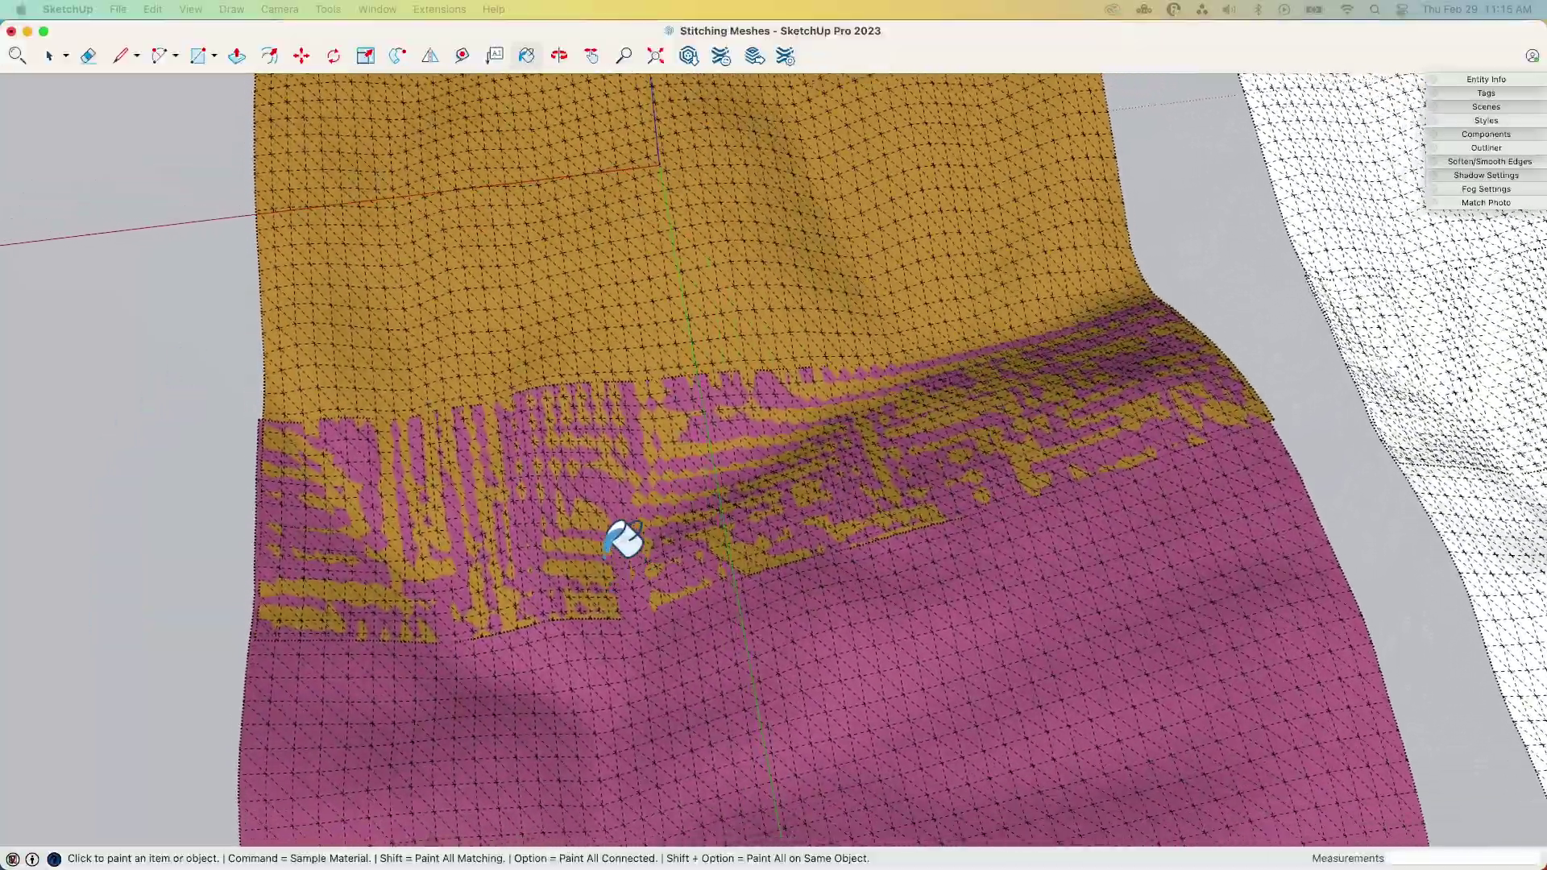
mouse_move(624, 539)
middle_mouse_down()
mouse_move(621, 505)
mouse_move(553, 459)
mouse_move(742, 621)
mouse_move(769, 571)
mouse_move(701, 666)
mouse_move(718, 511)
mouse_move(773, 432)
mouse_move(763, 566)
mouse_move(770, 495)
middle_mouse_up()
Step: Undo both paint fills on the first pair of terrain meshes
key("super+z")
key("super+z")
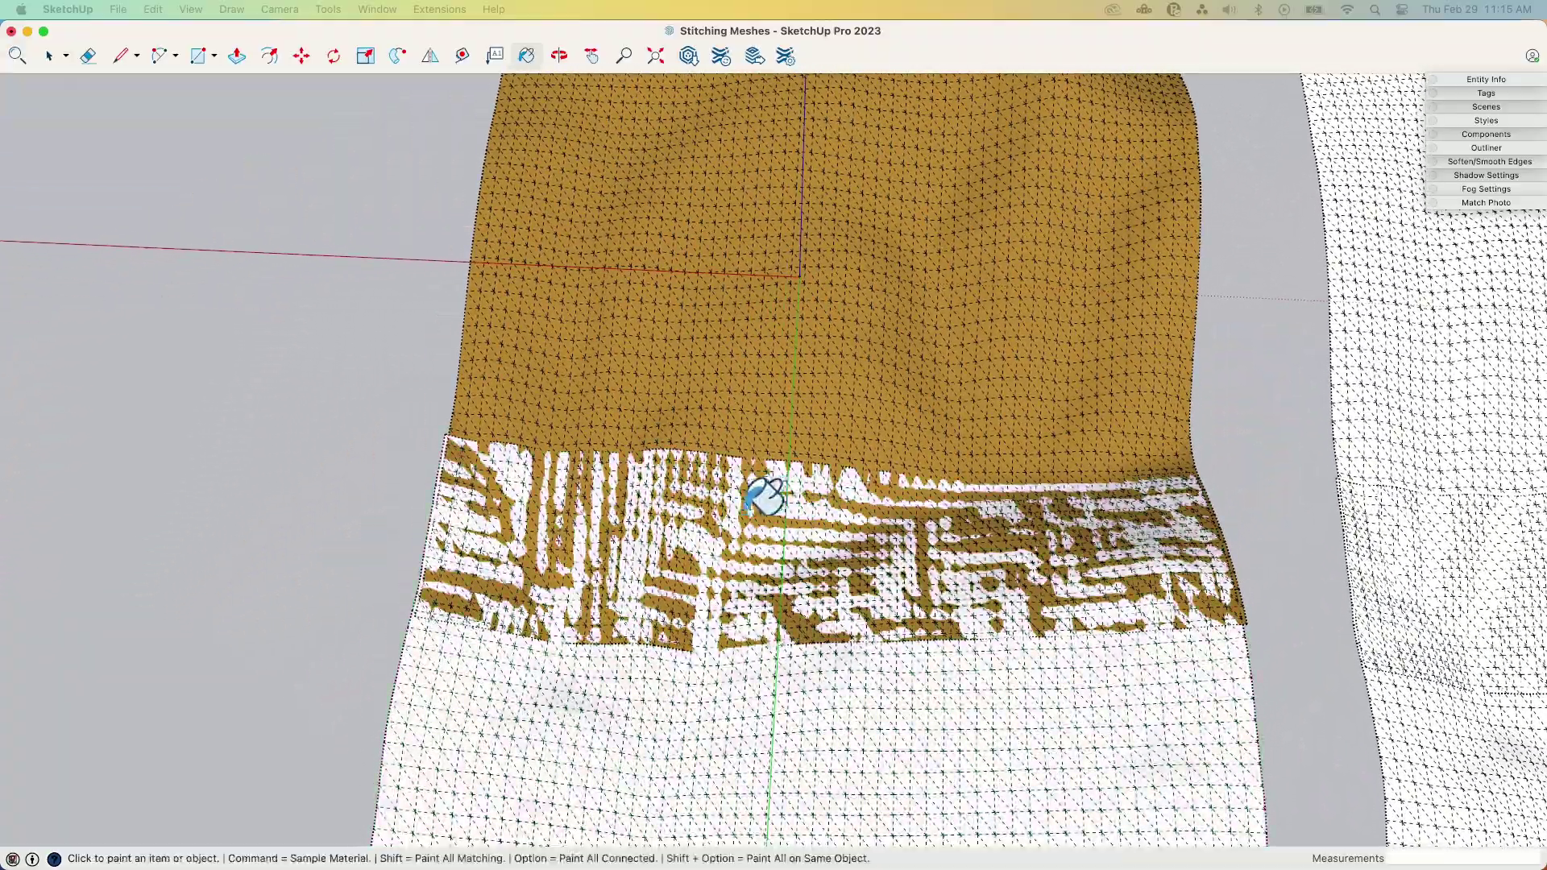
scroll(306, 499, "down", 5)
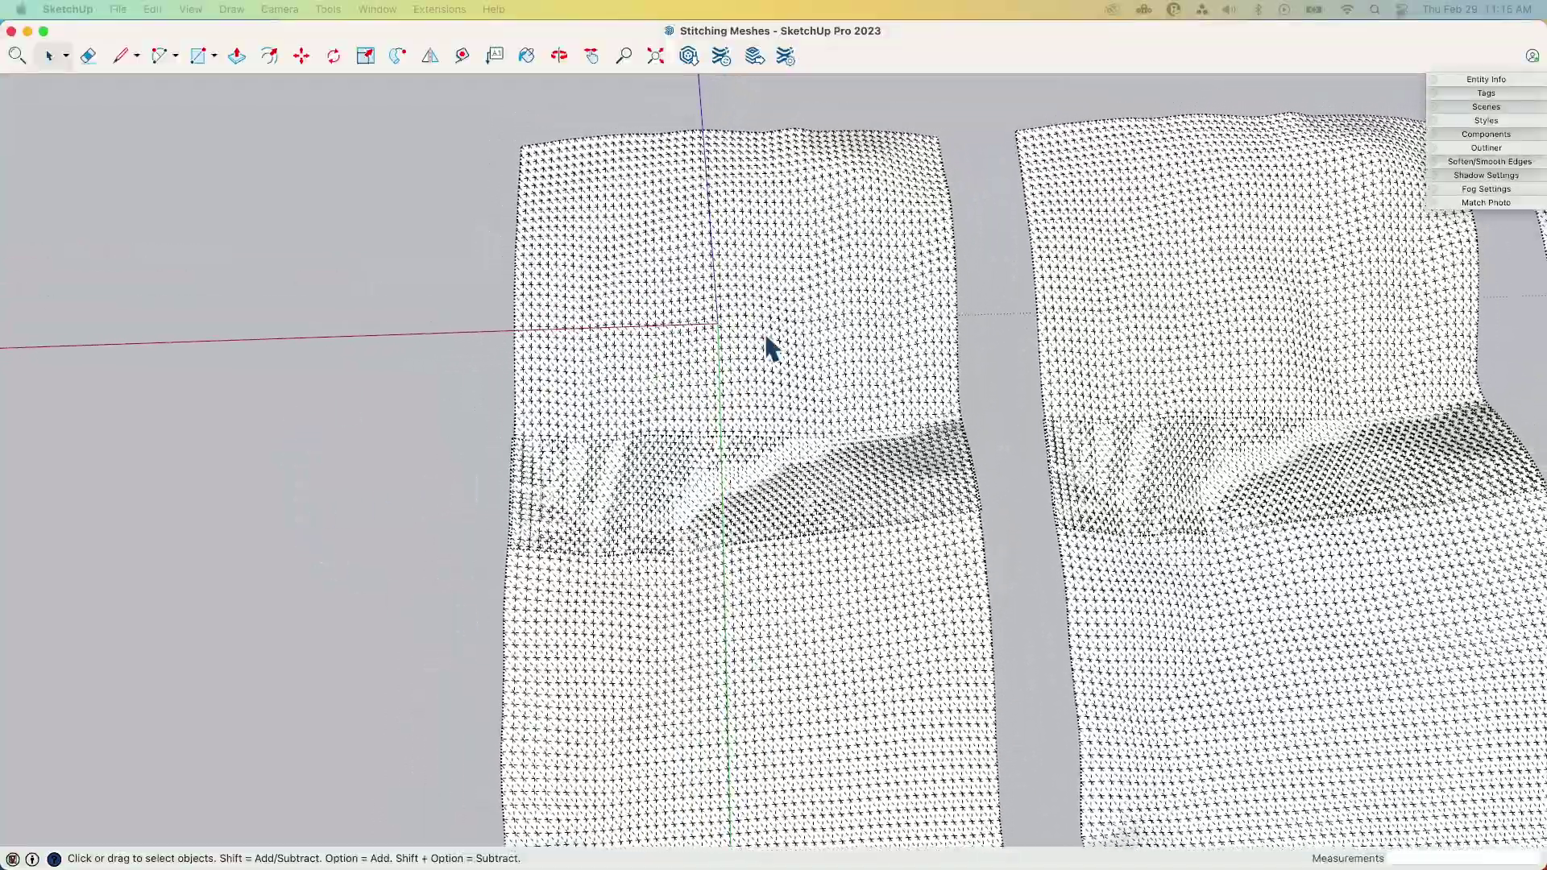
Step: Examine the relief of the first mesh pair from above and the side, selecting each mesh to check its extent
middle_click_drag(770, 348, 626, 439)
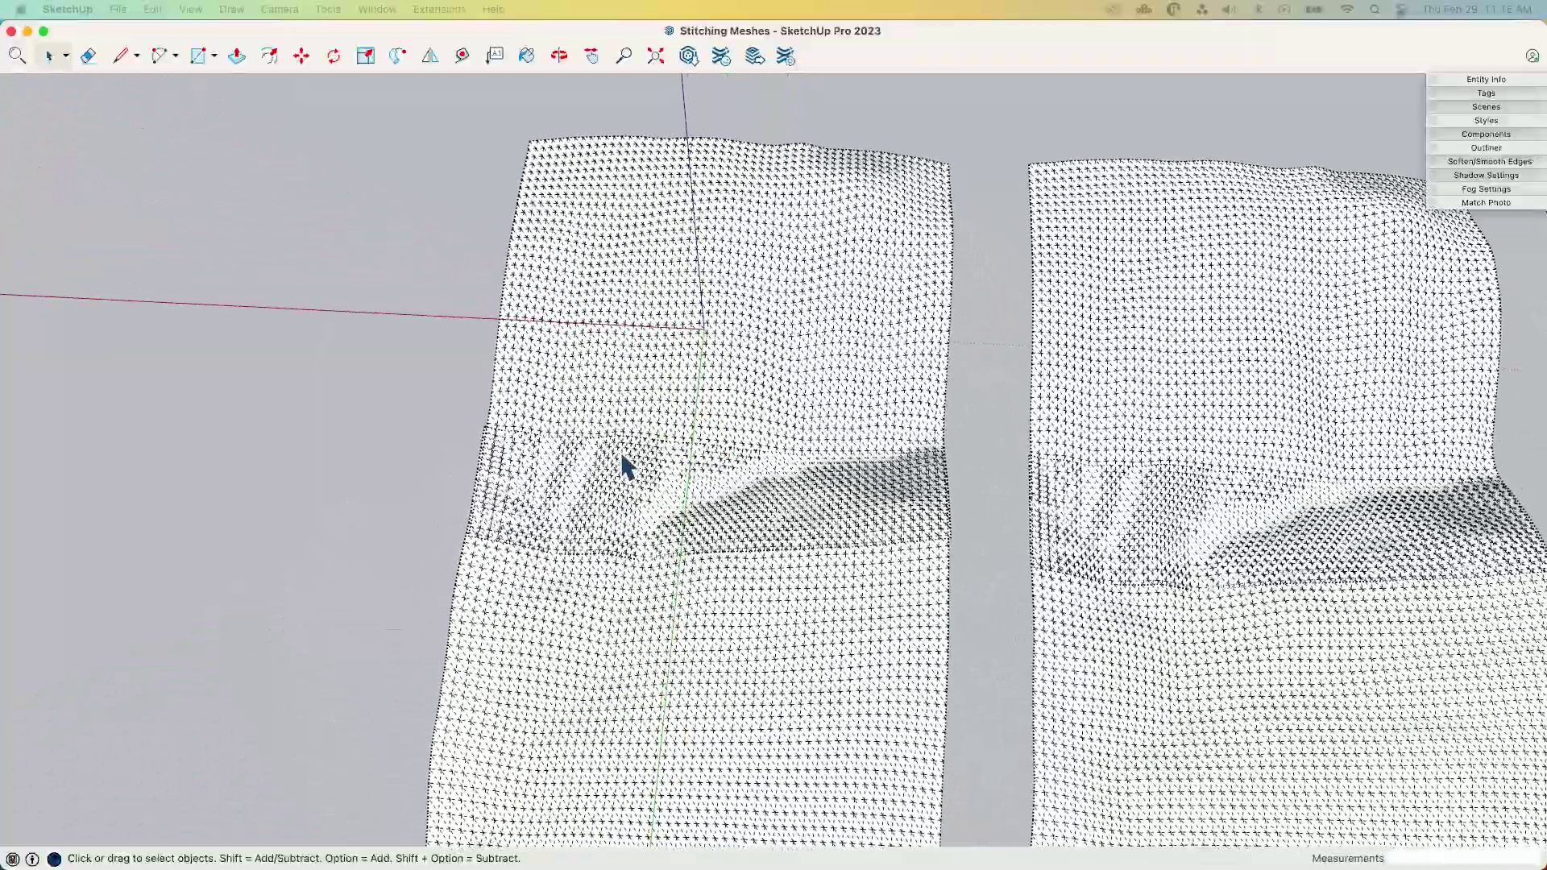
middle_click_drag(842, 448, 746, 524)
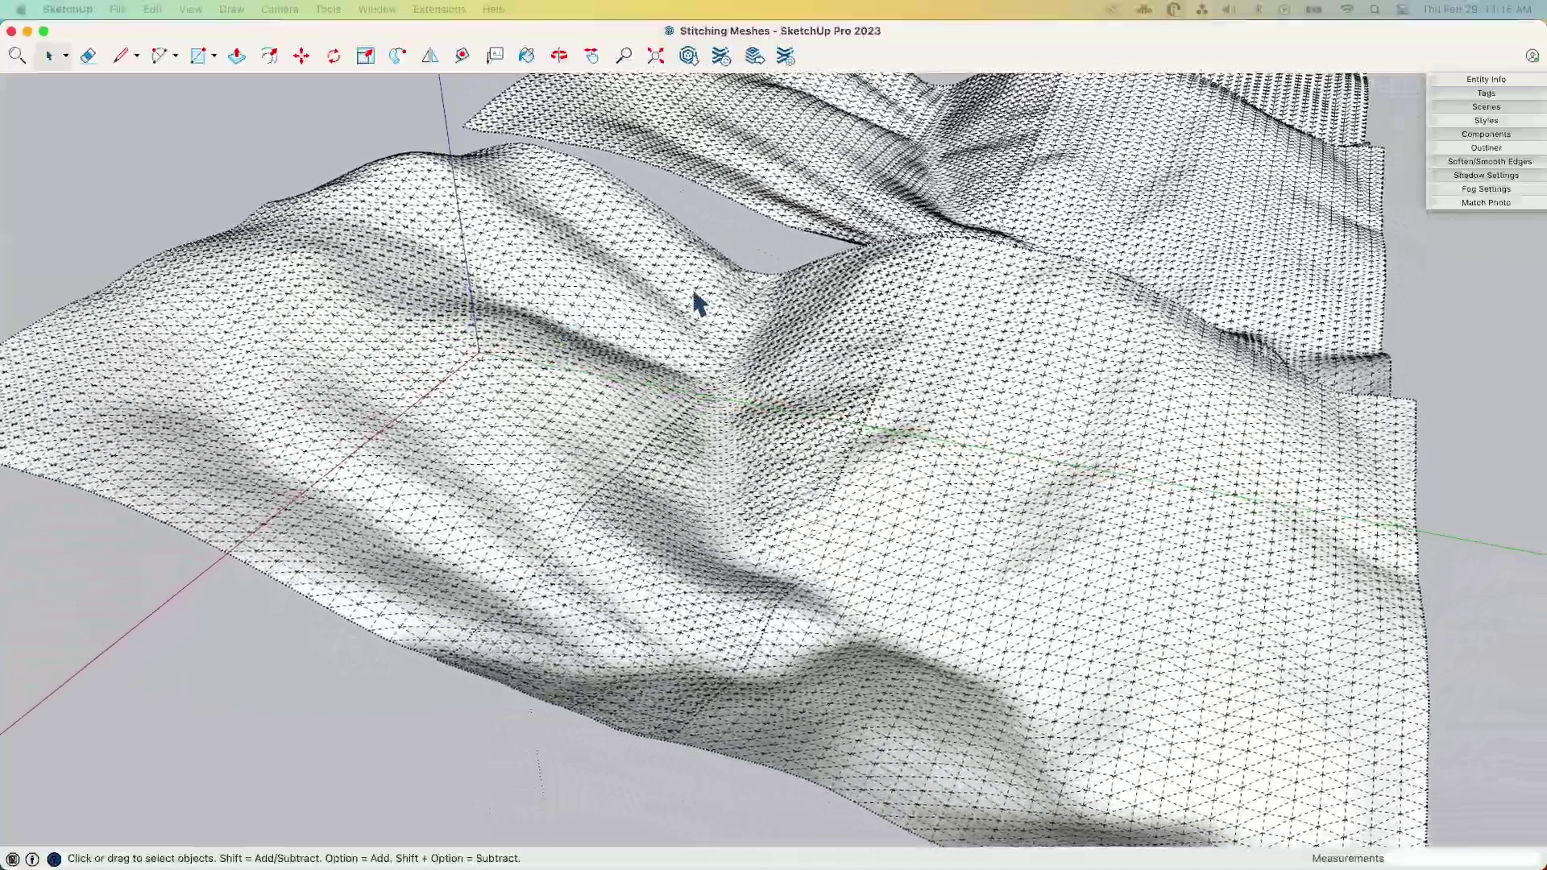
middle_click_drag(693, 289, 833, 542)
middle_click_drag(811, 338, 919, 447)
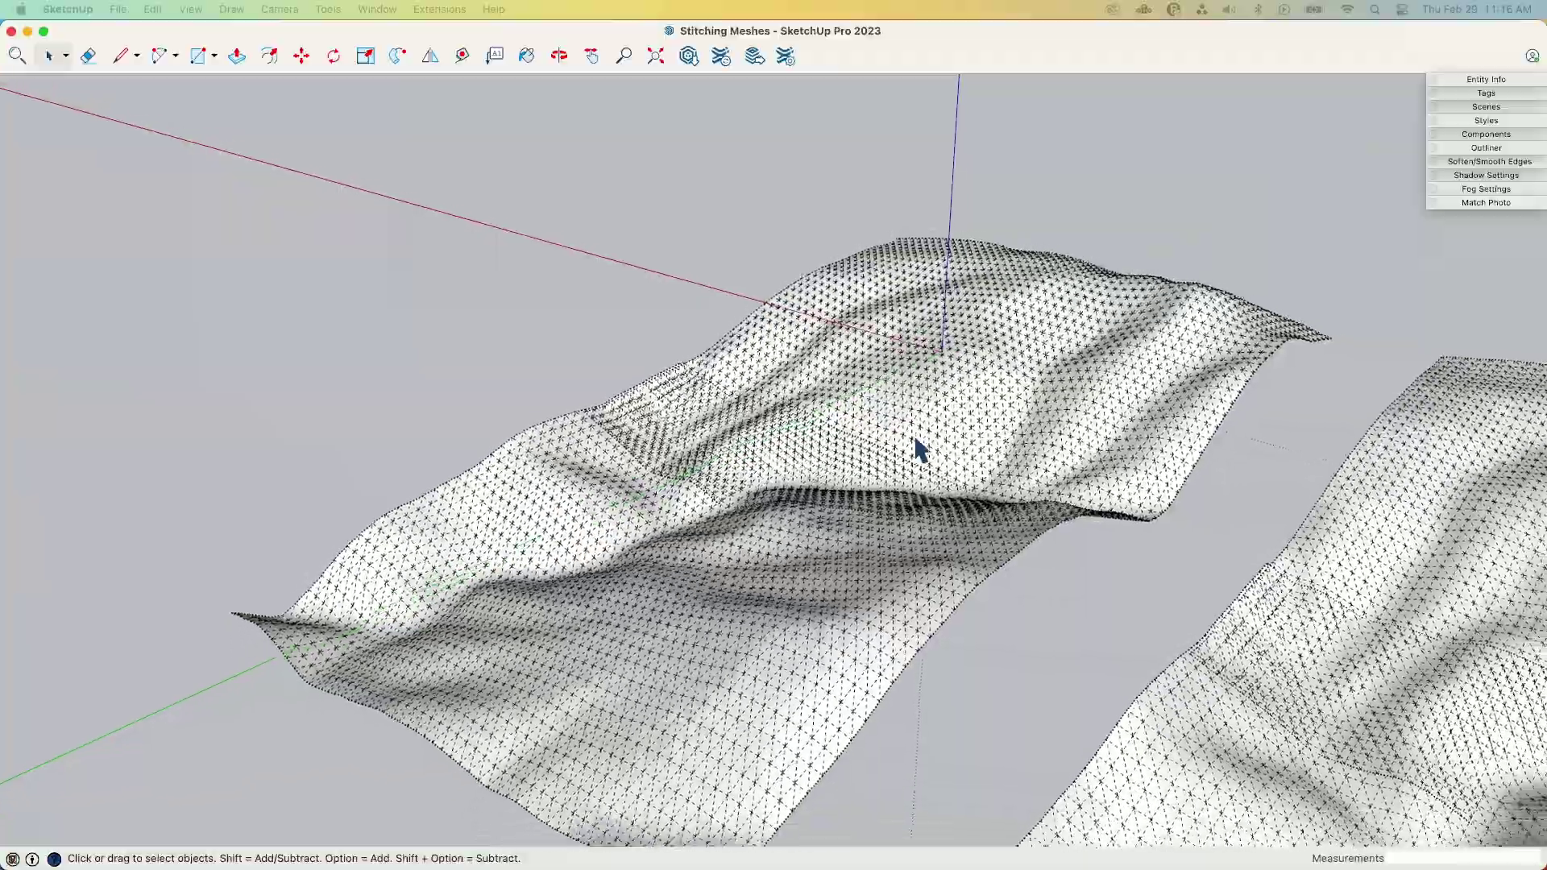
middle_click_drag(600, 511, 764, 129)
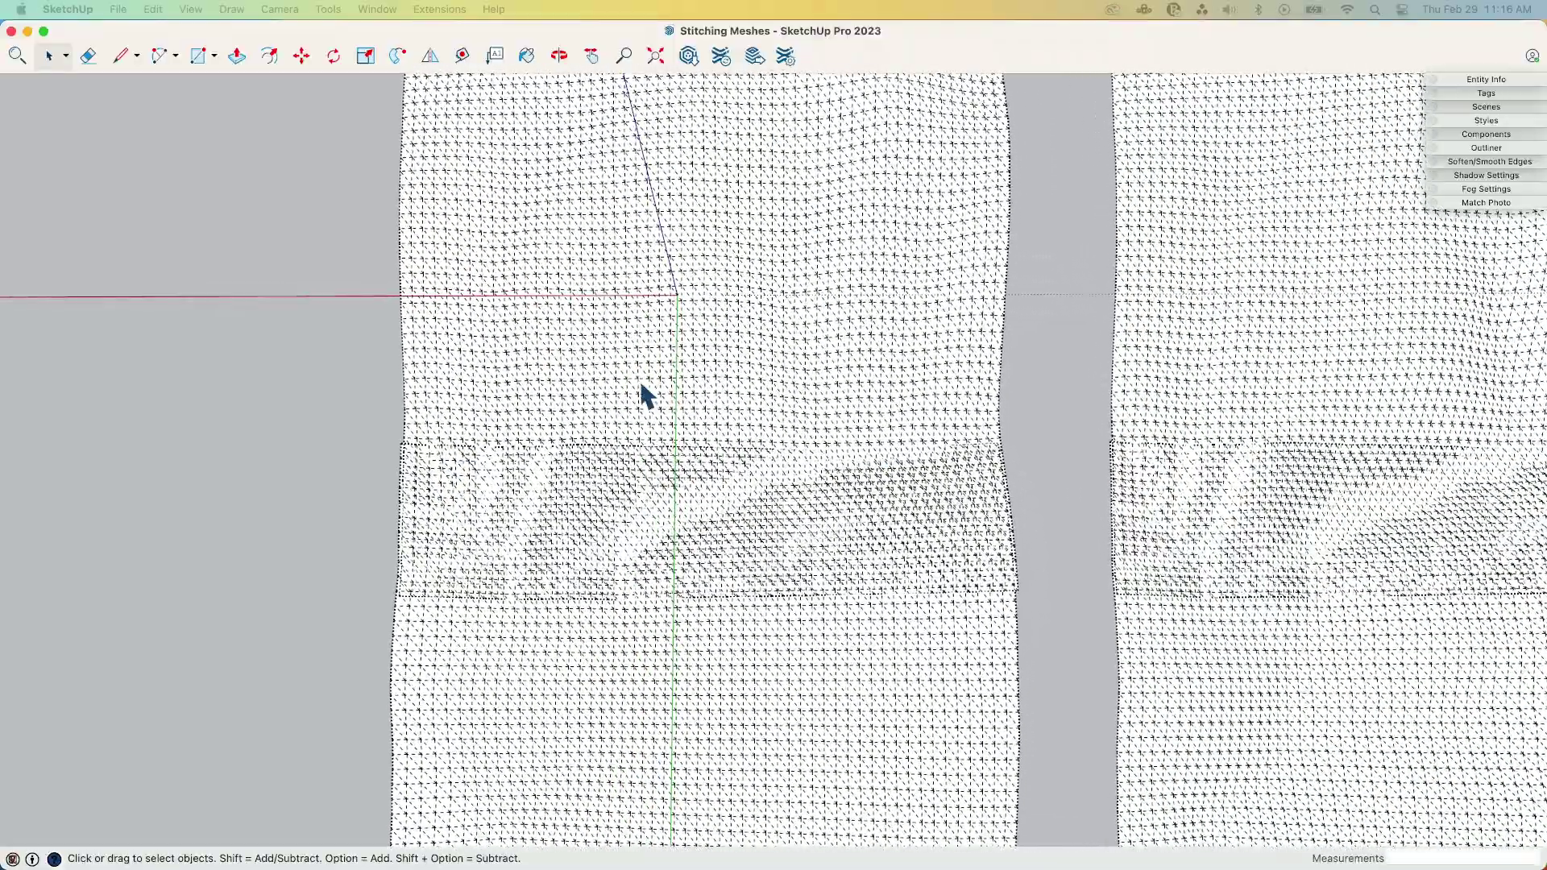
middle_click_drag(644, 395, 500, 419)
left_click(593, 510)
scroll(567, 520, "up", 5)
left_click(290, 471)
left_click(817, 339)
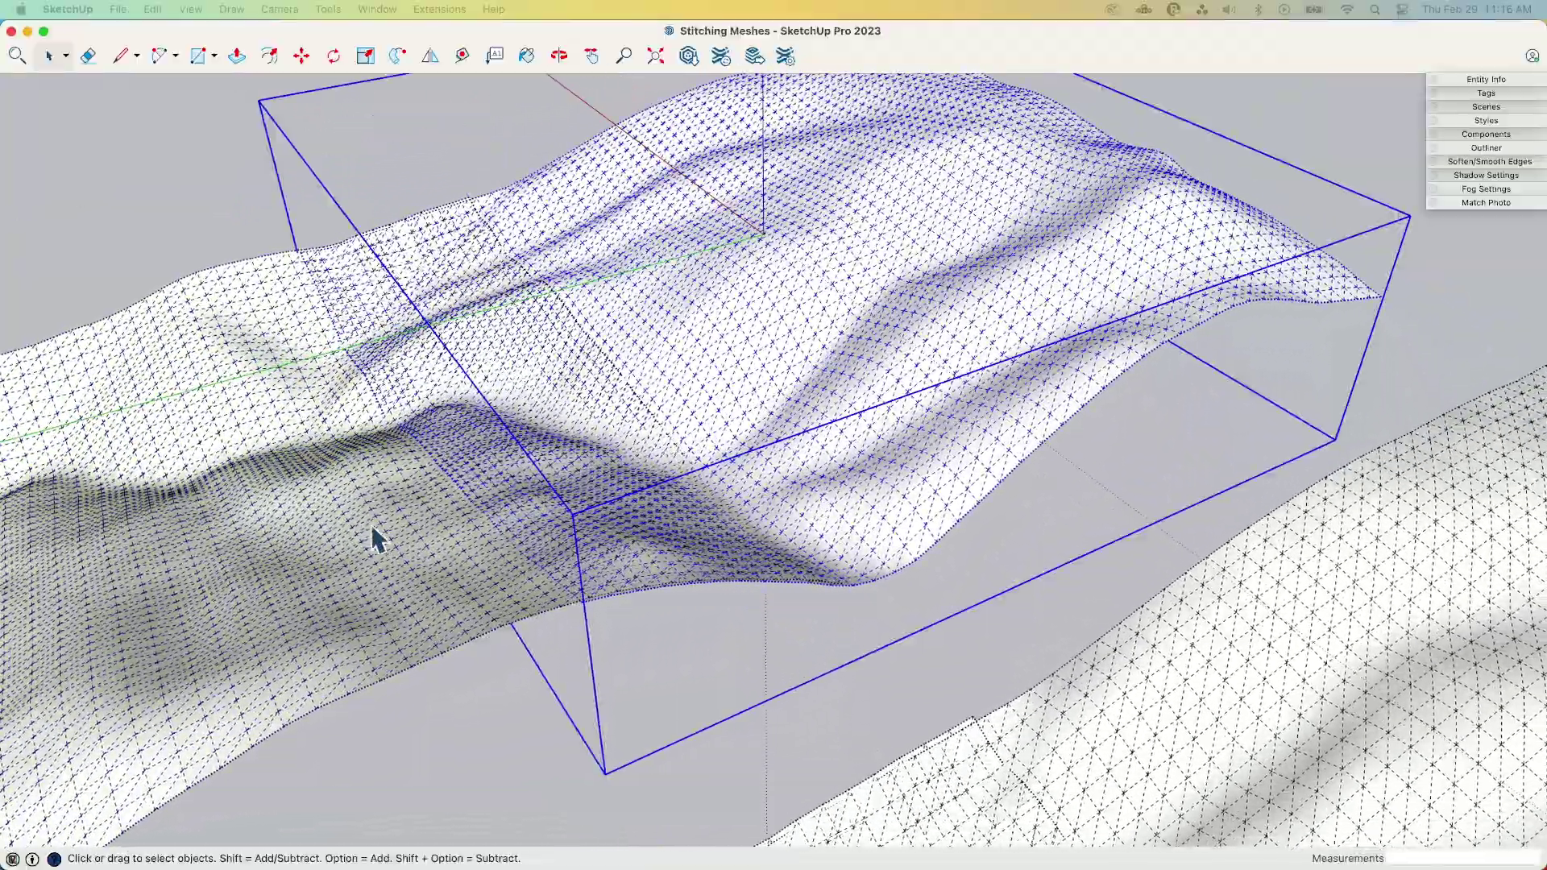
Step: Examine the overlap strip between the two meshes of the middle pair from above
middle_click_drag(785, 412, 741, 504)
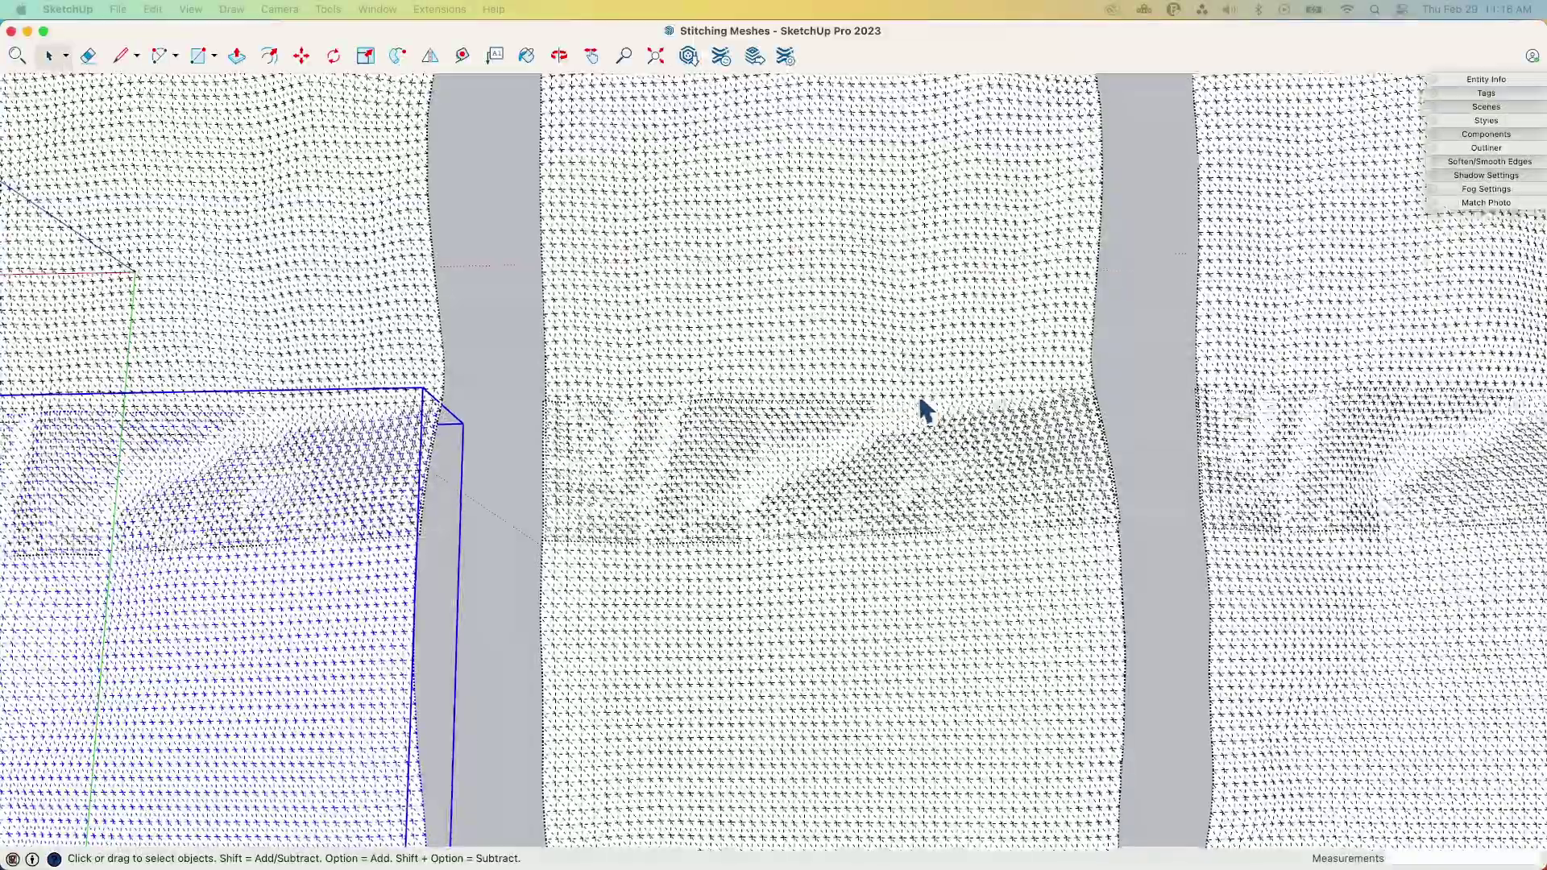
middle_click_drag(920, 399, 922, 441)
scroll(922, 440, "down", 3)
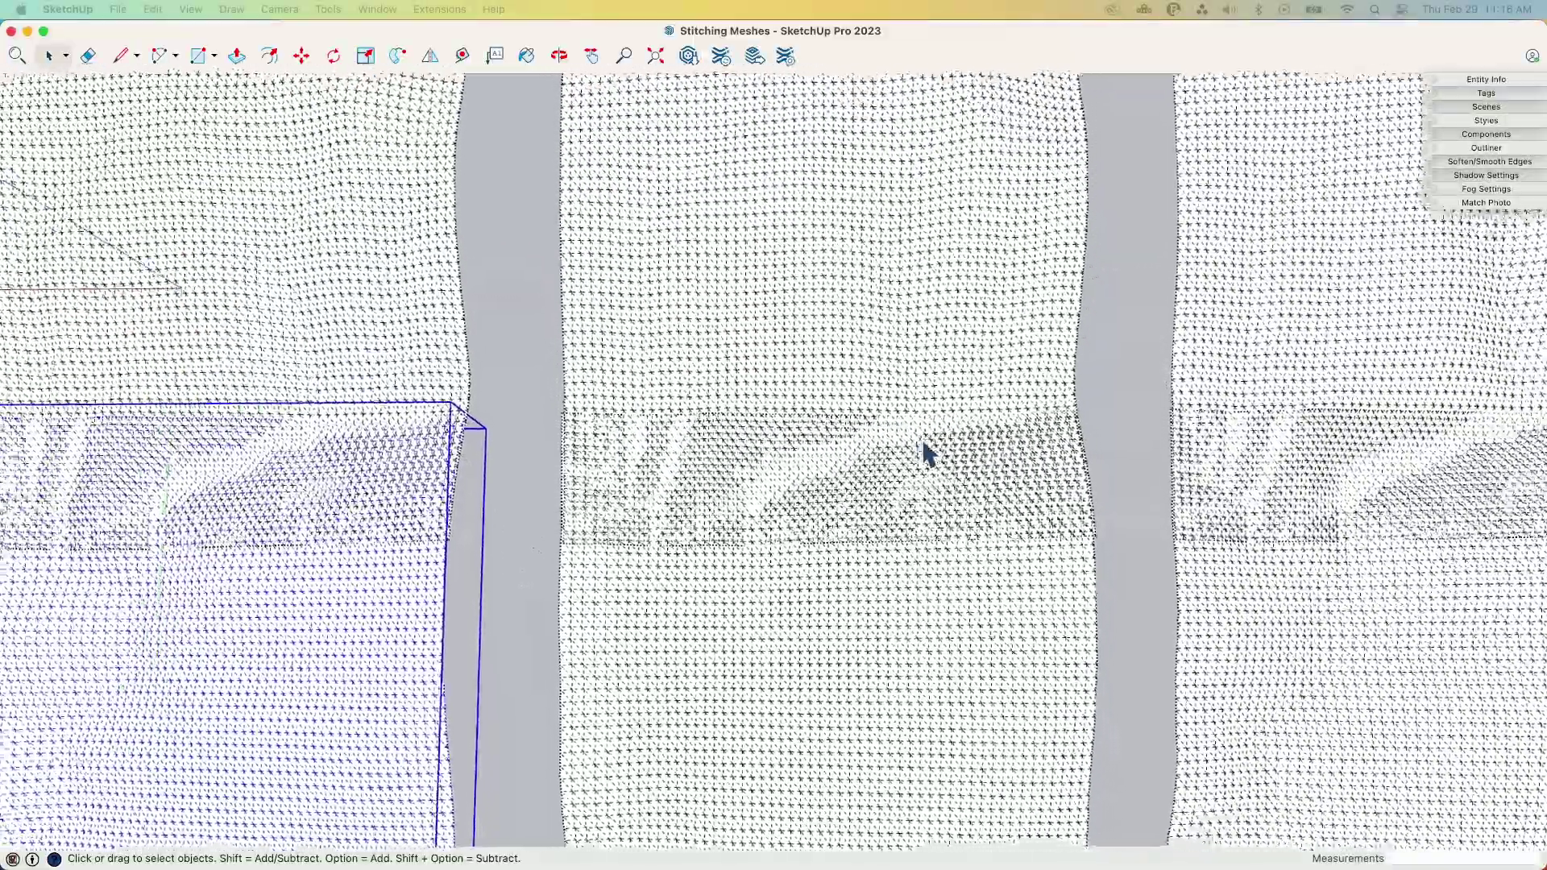
scroll(876, 503, "up", 3)
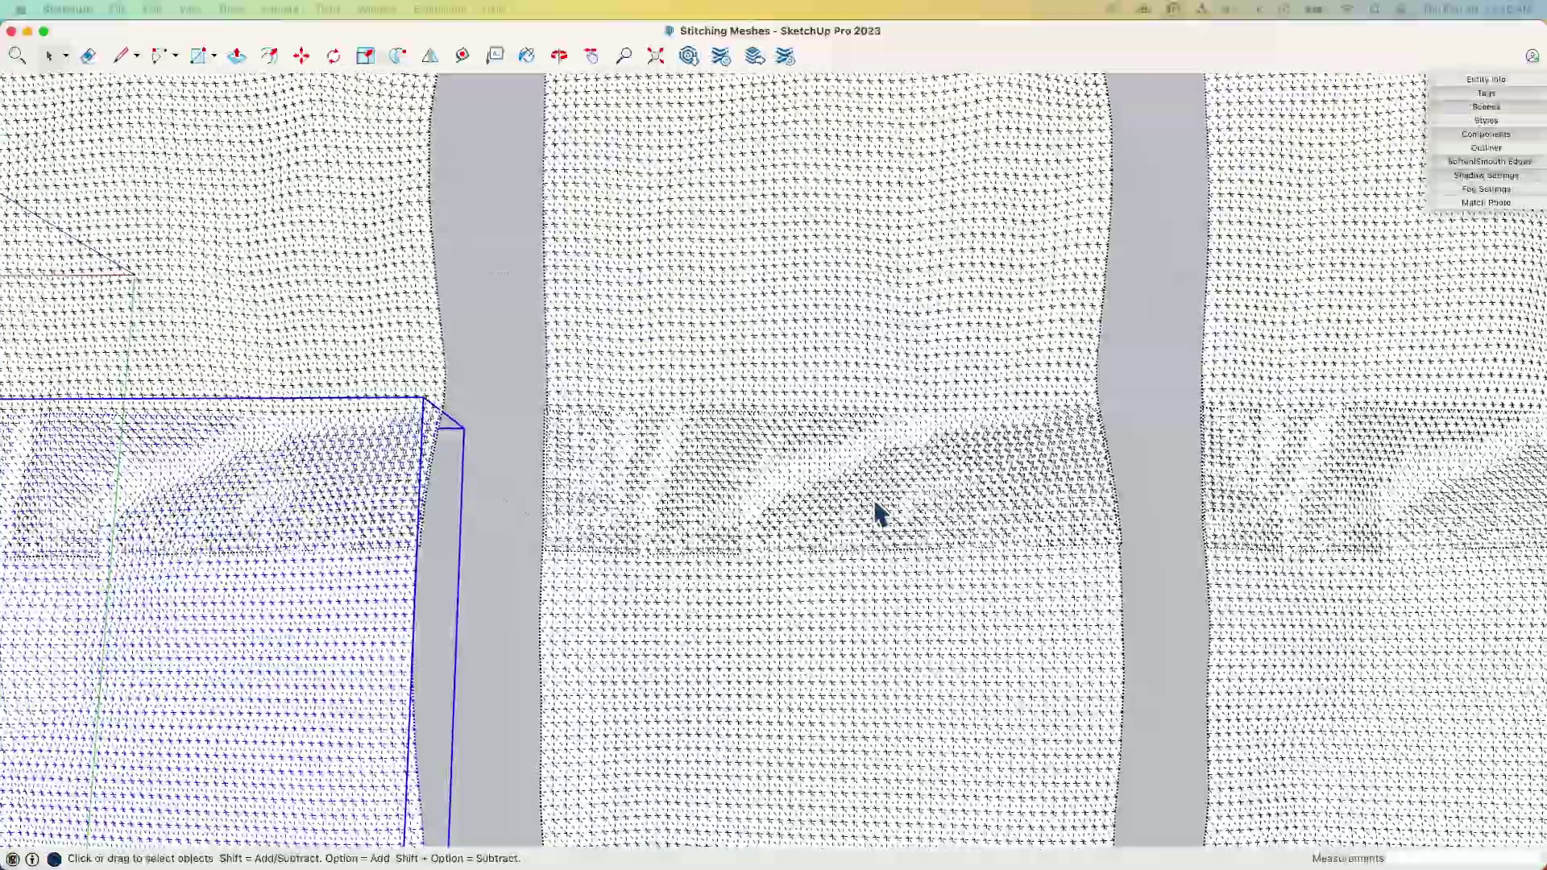
middle_click_drag(876, 501, 861, 501)
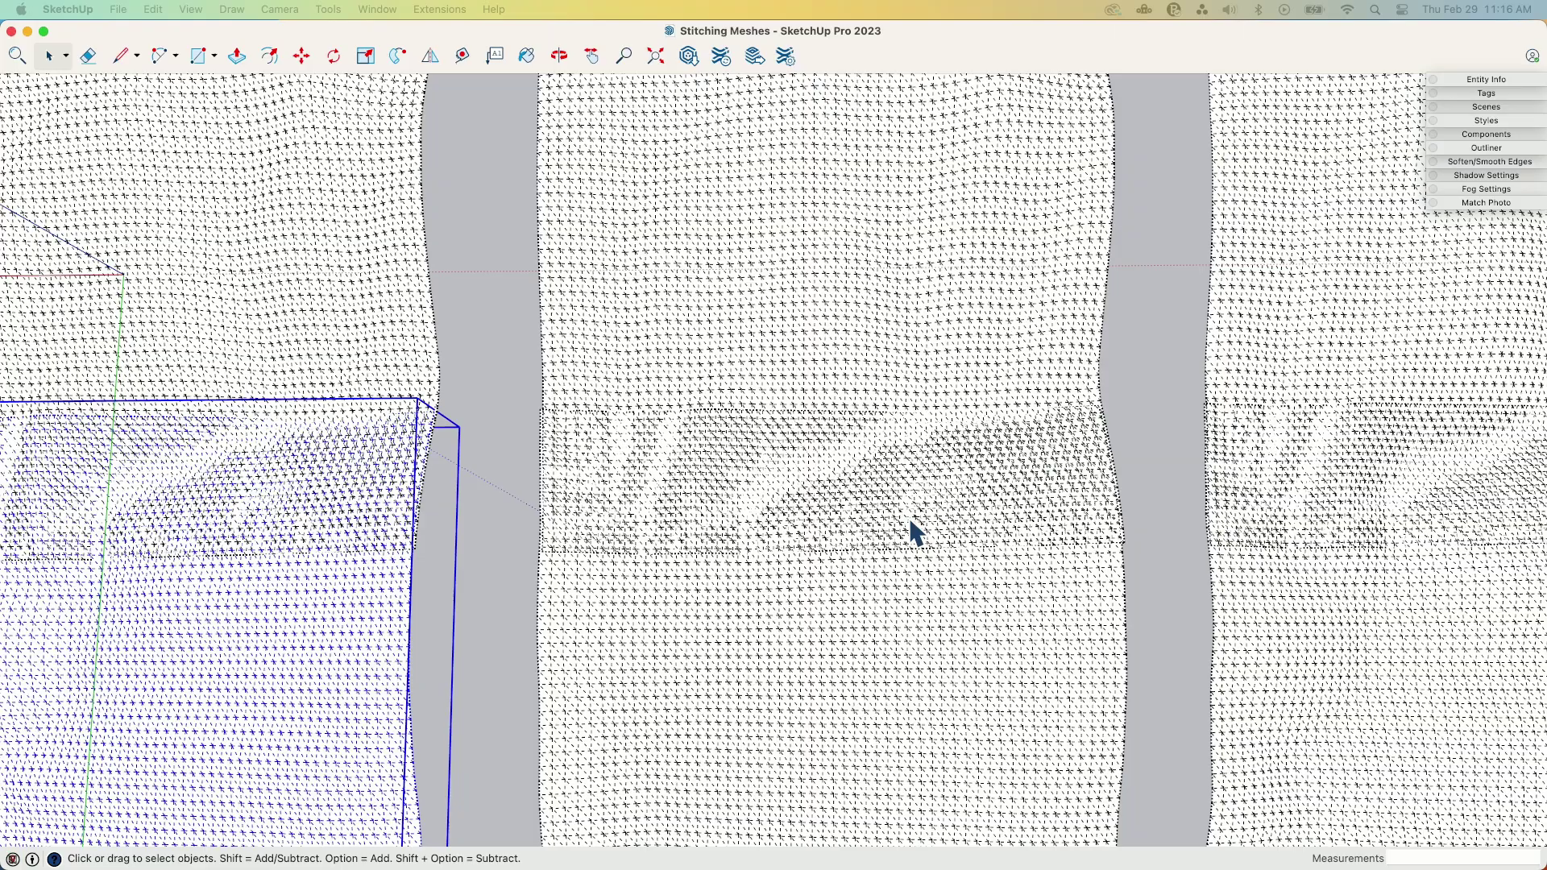
scroll(910, 522, "up", 1)
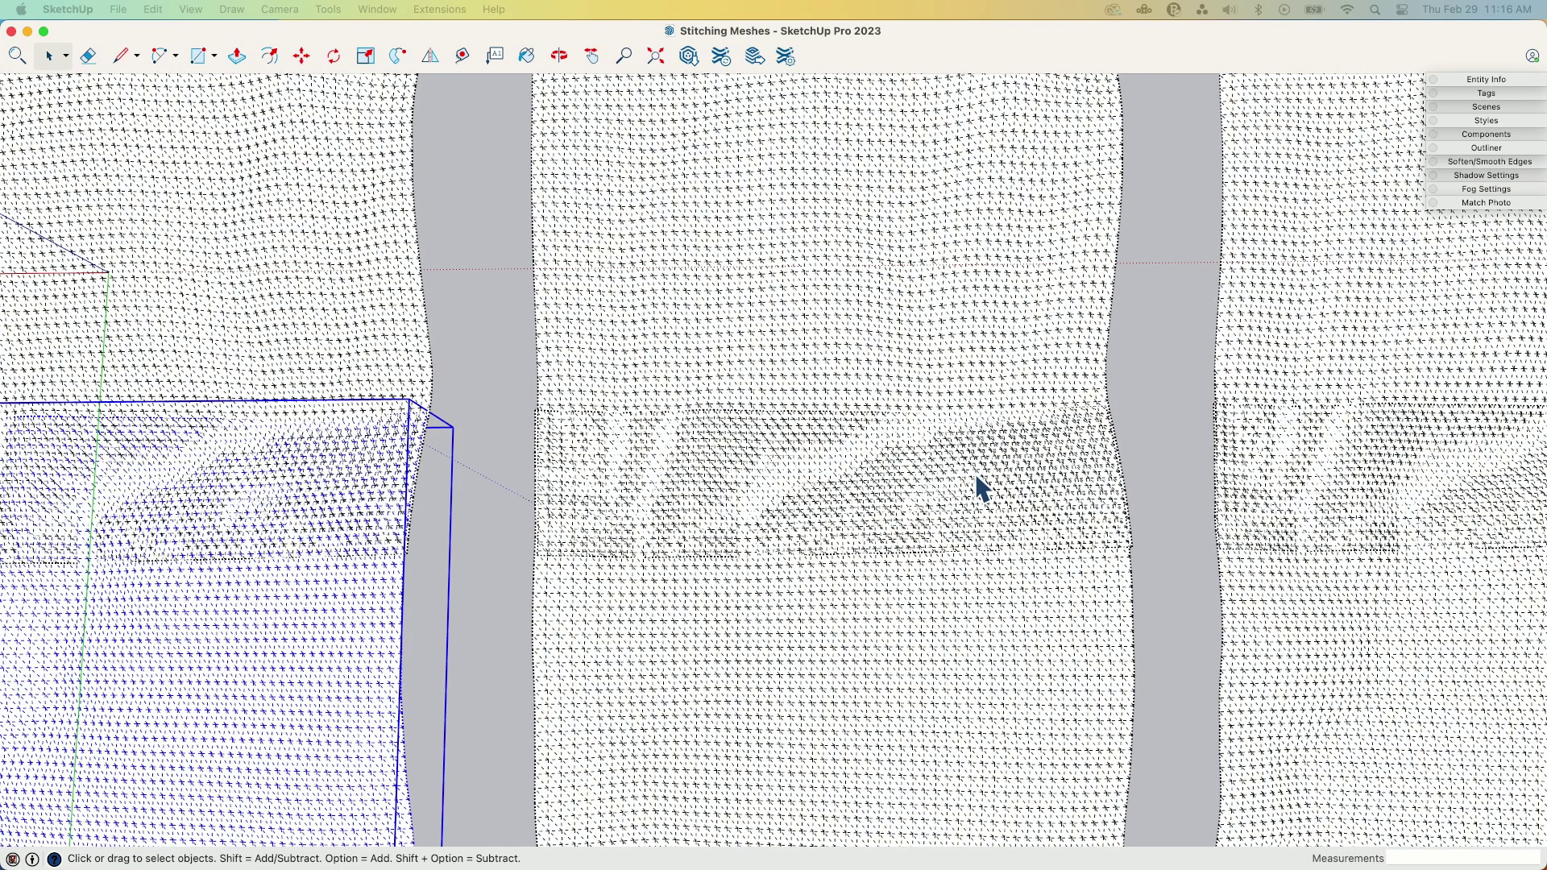
middle_click_drag(941, 452, 937, 455)
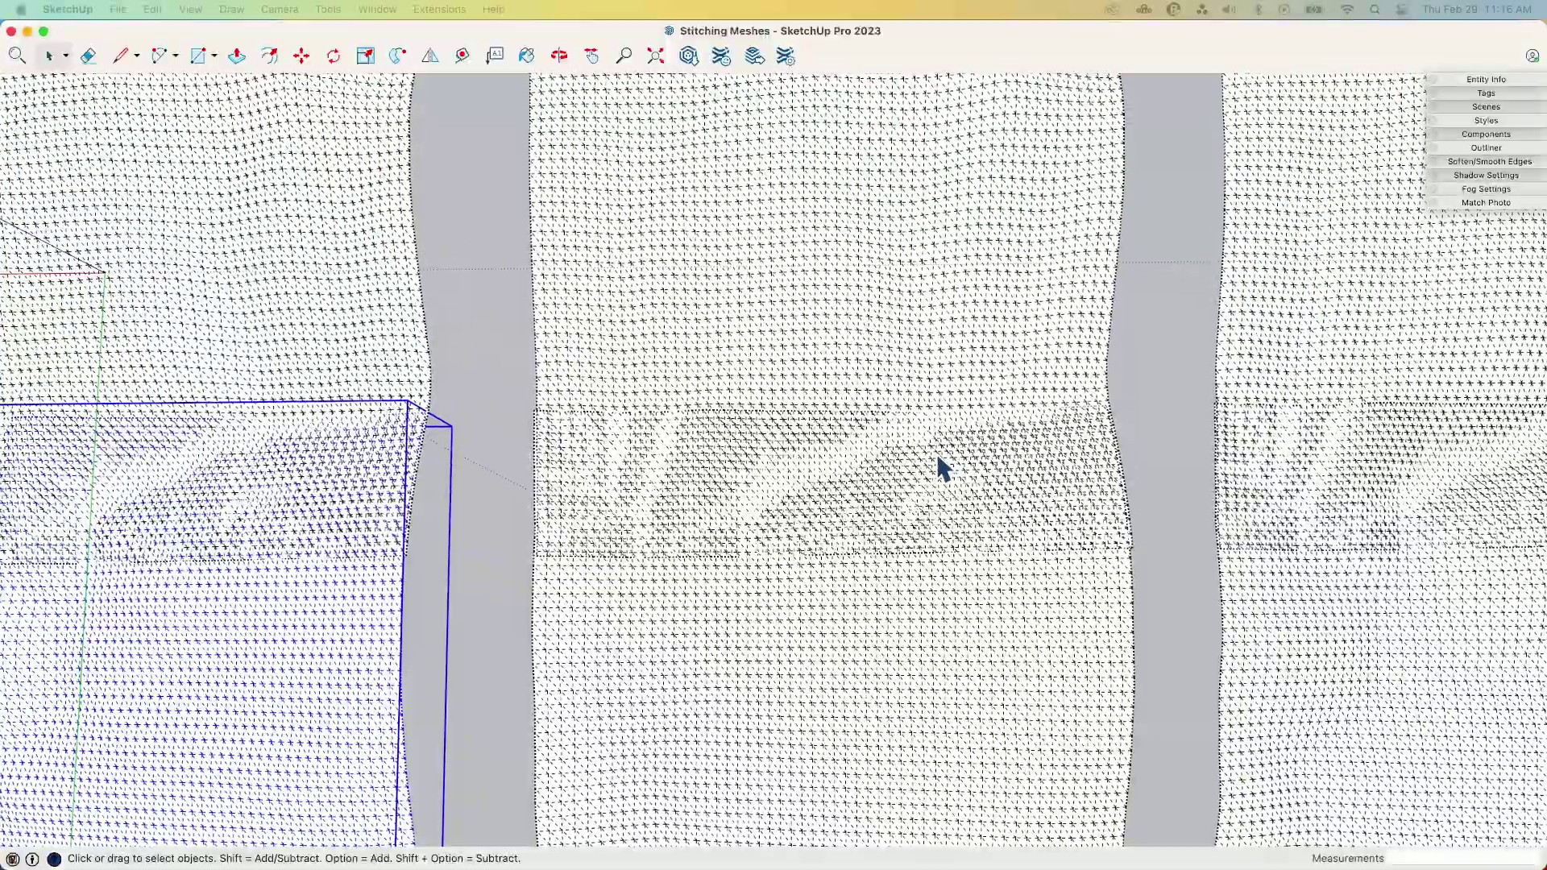
scroll(774, 407, "down", 1)
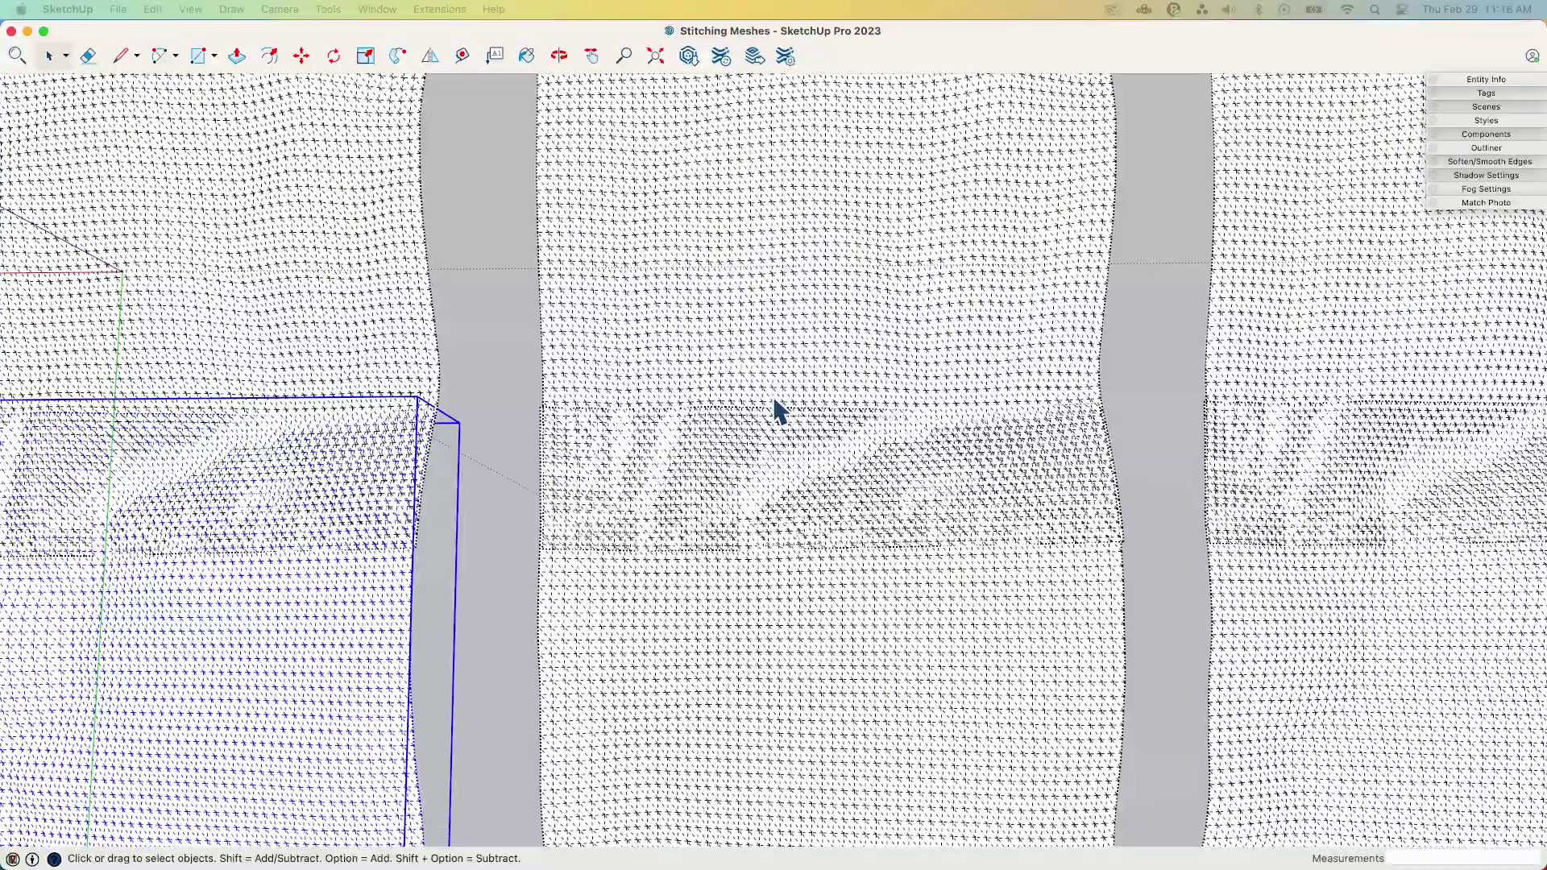
scroll(877, 449, "up", 1)
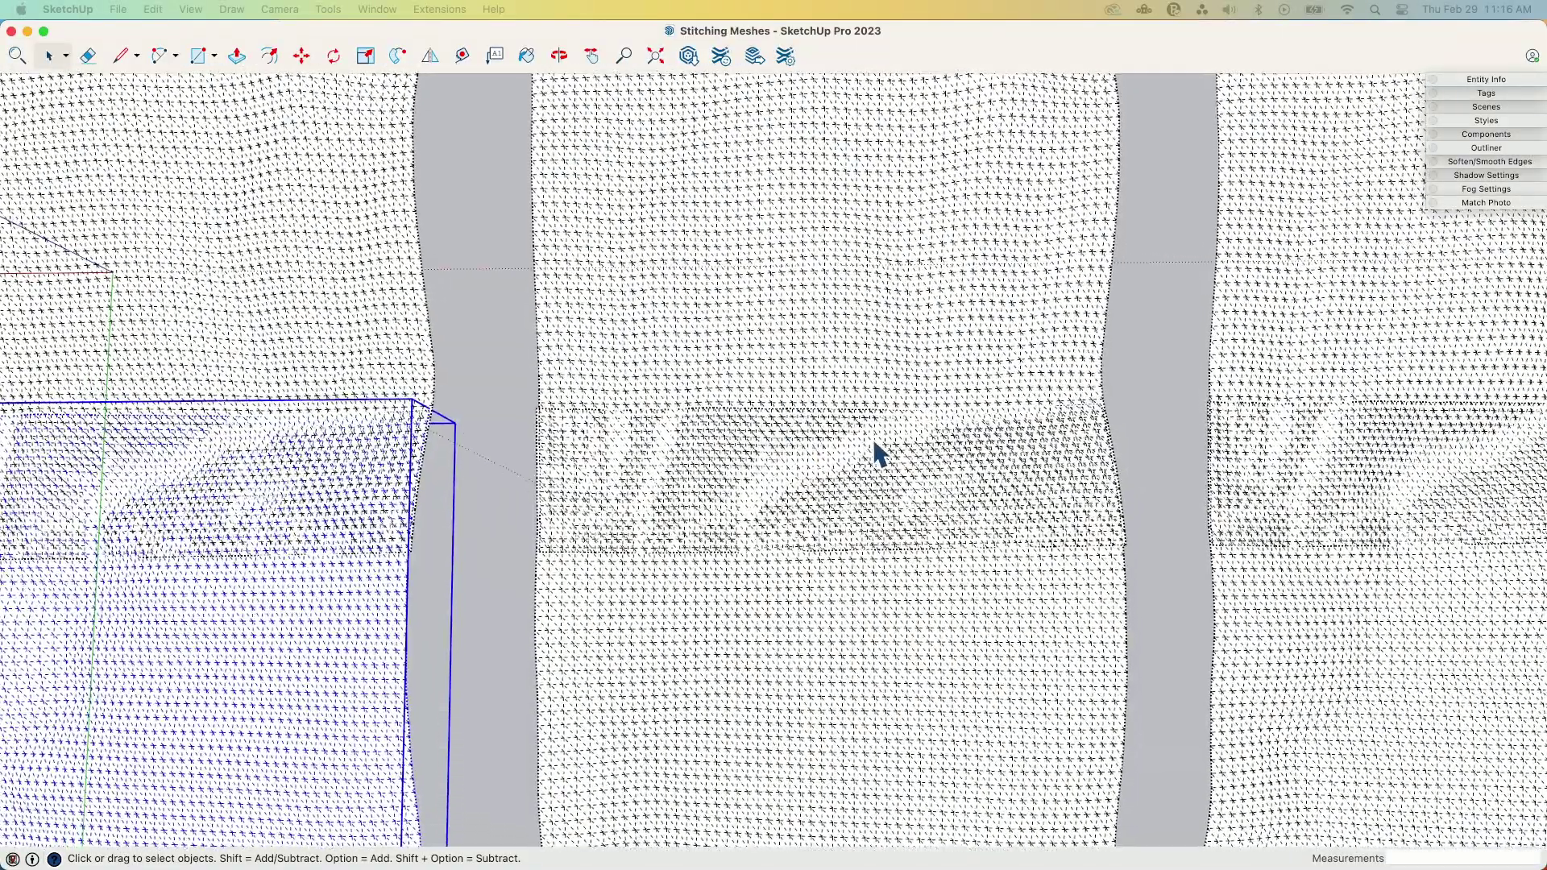
scroll(787, 448, "up", 2)
Step: Check the extent of both meshes in the middle pair, ending with the front one selected
left_click(748, 558)
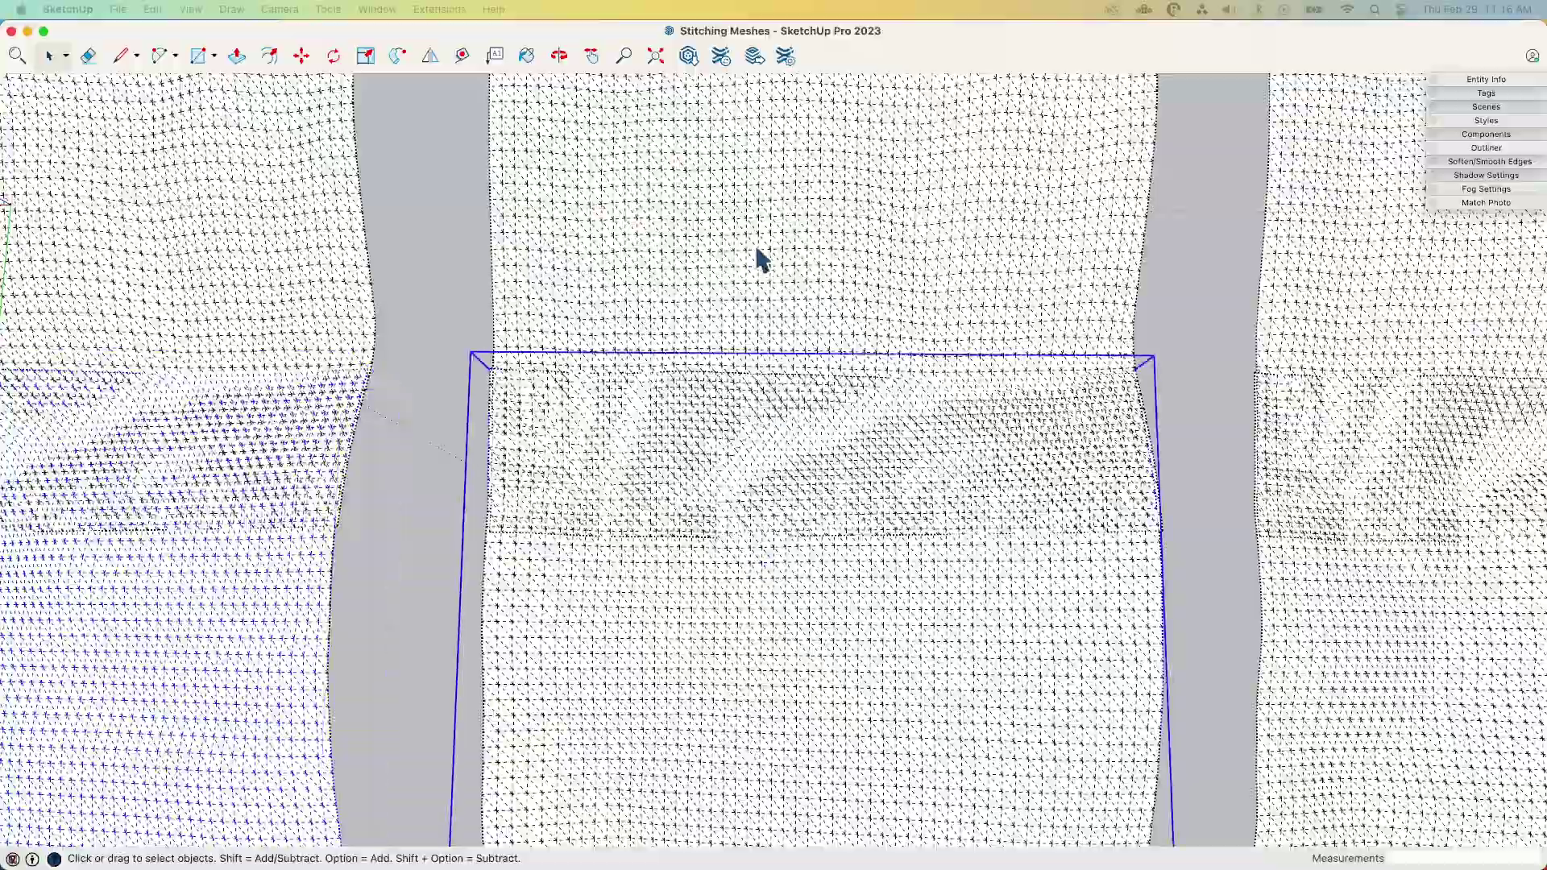
left_click(761, 258)
left_click(772, 690)
scroll(753, 439, "up", 3)
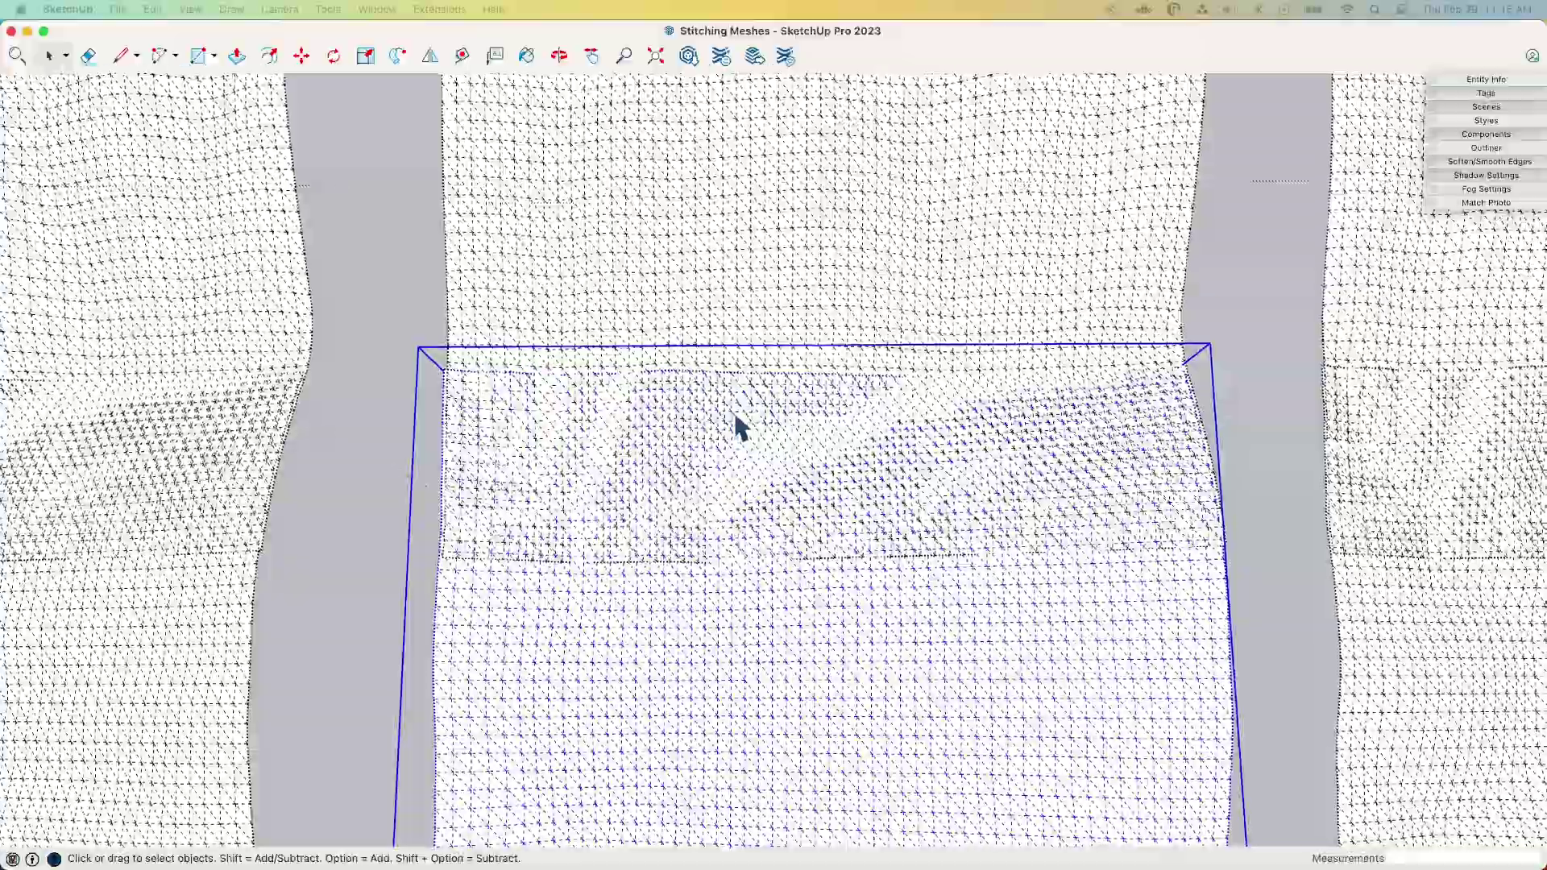
Step: Erase the part of the middle pair's rear mesh that overlaps the front mesh, leaving a narrow gap between them
middle_click_drag(735, 415, 373, 386)
middle_click_drag(1245, 459, 1257, 463)
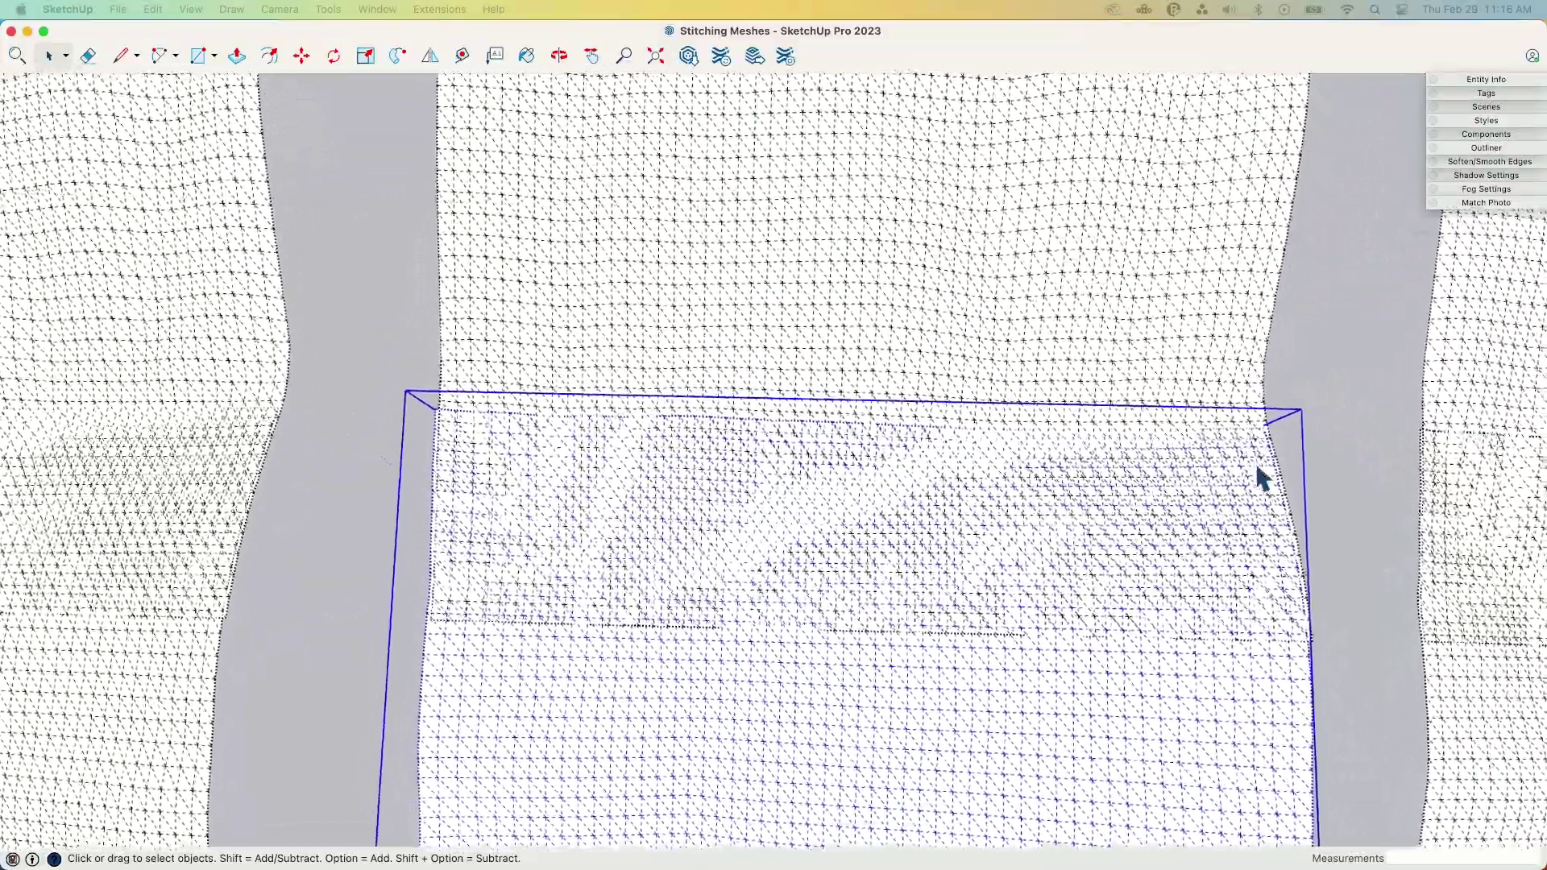
left_click(955, 281)
middle_click_drag(867, 294, 944, 451)
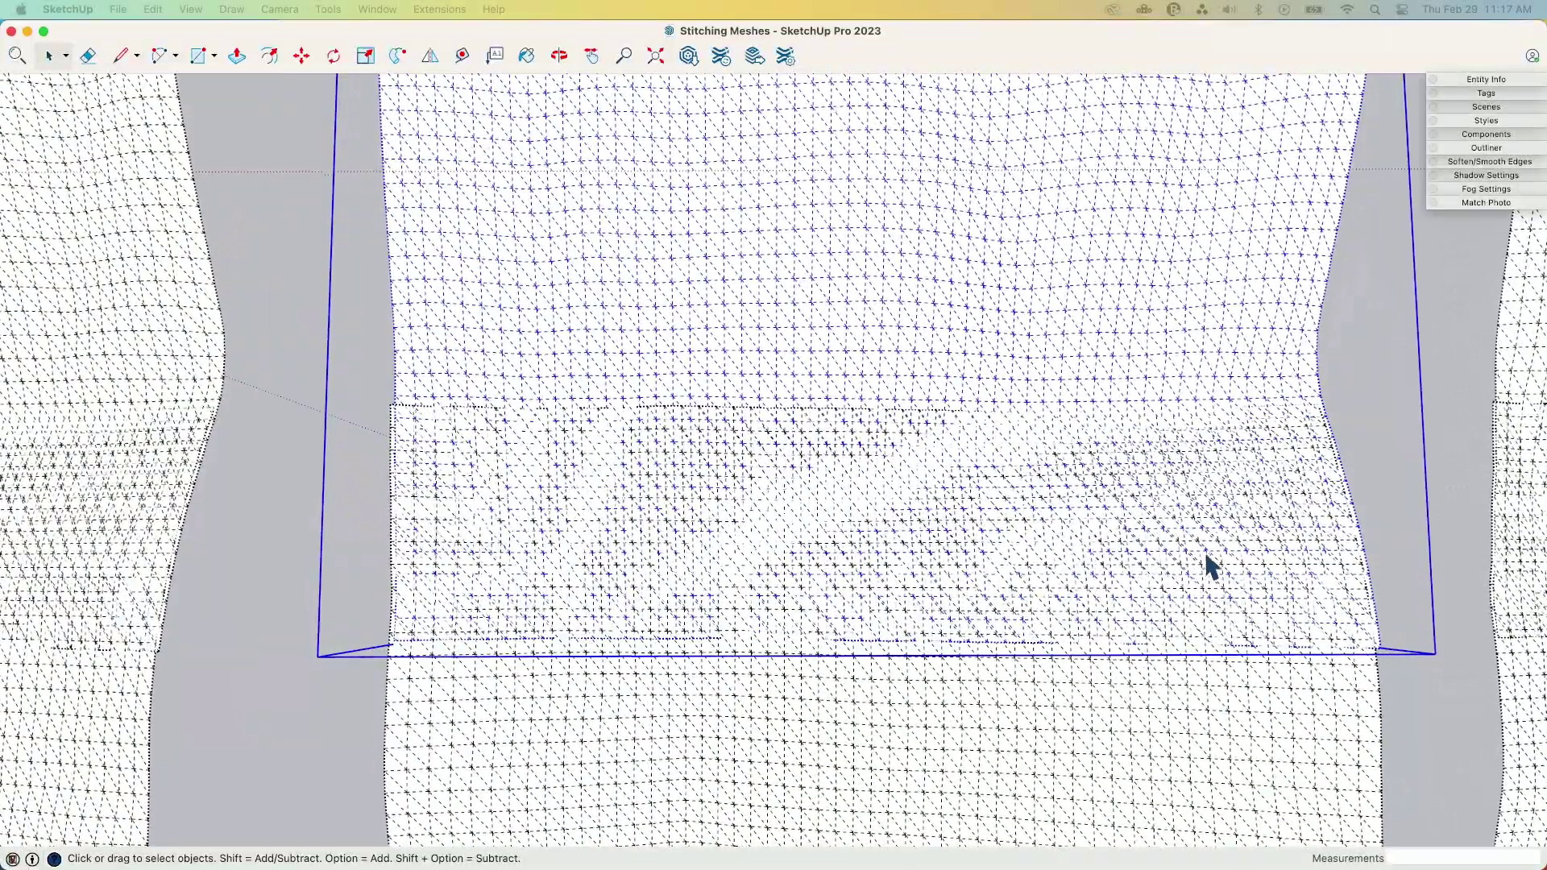
scroll(865, 356, "down", 2)
double_click(834, 312)
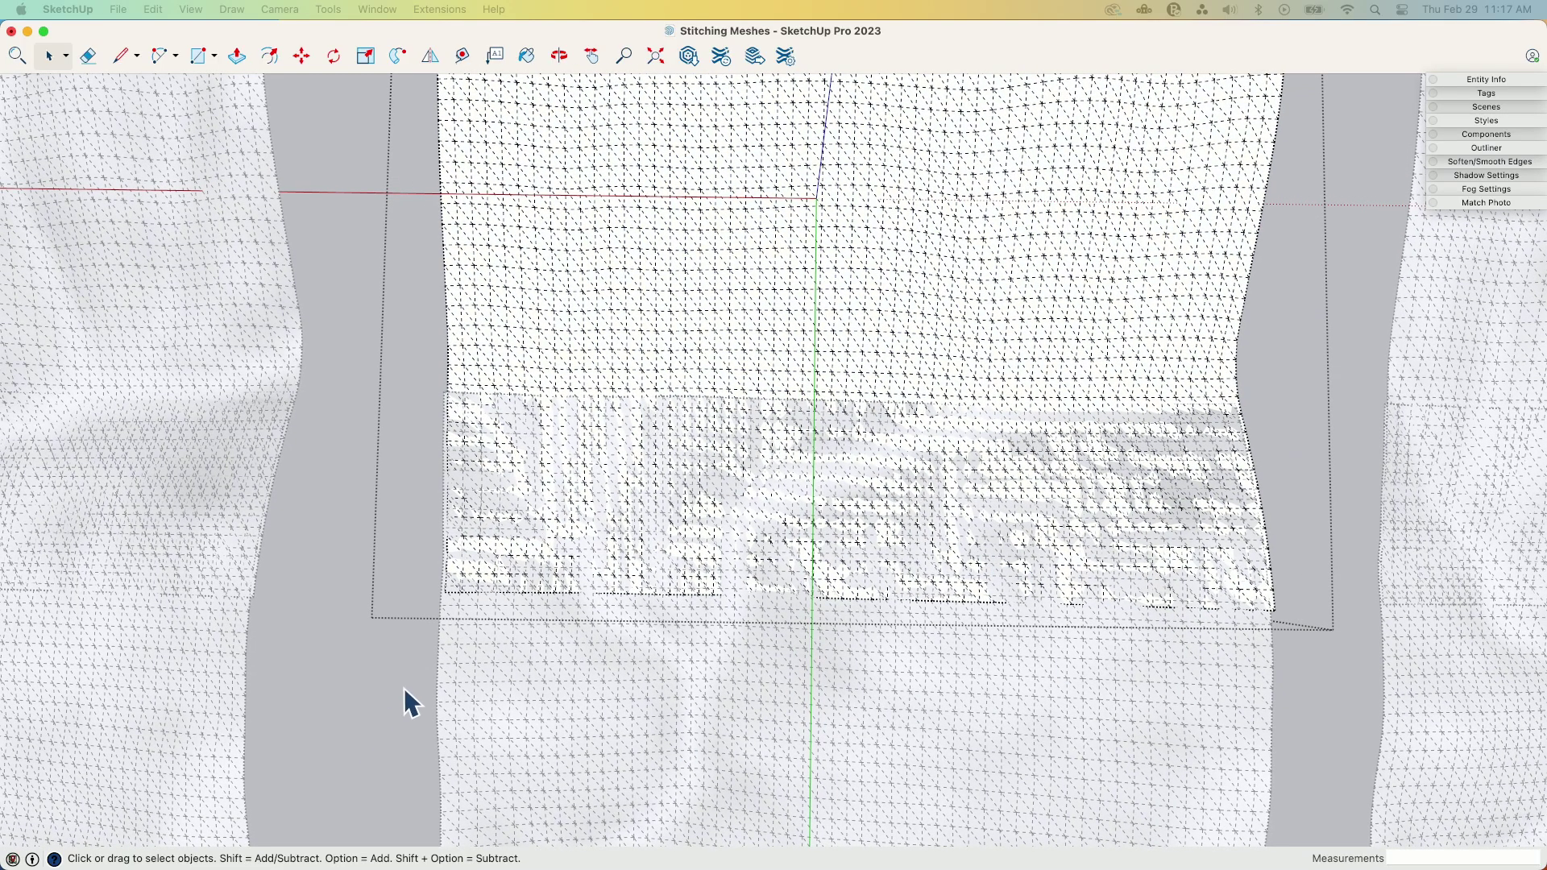
left_click_drag(471, 437, 425, 432)
scroll(690, 552, "up", 5)
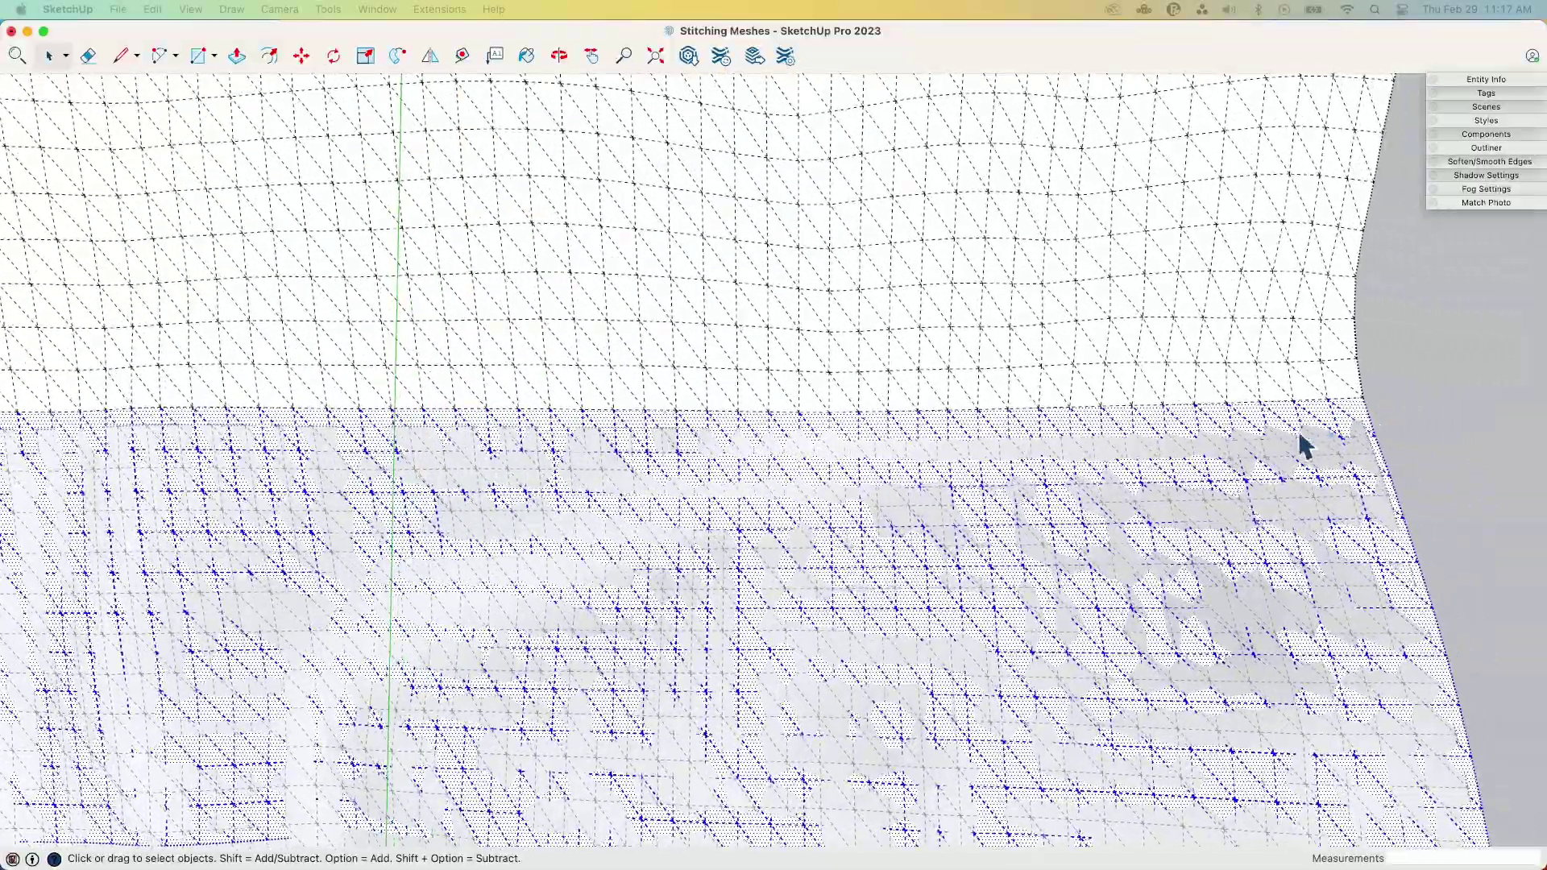
middle_click_drag(1303, 445, 465, 419)
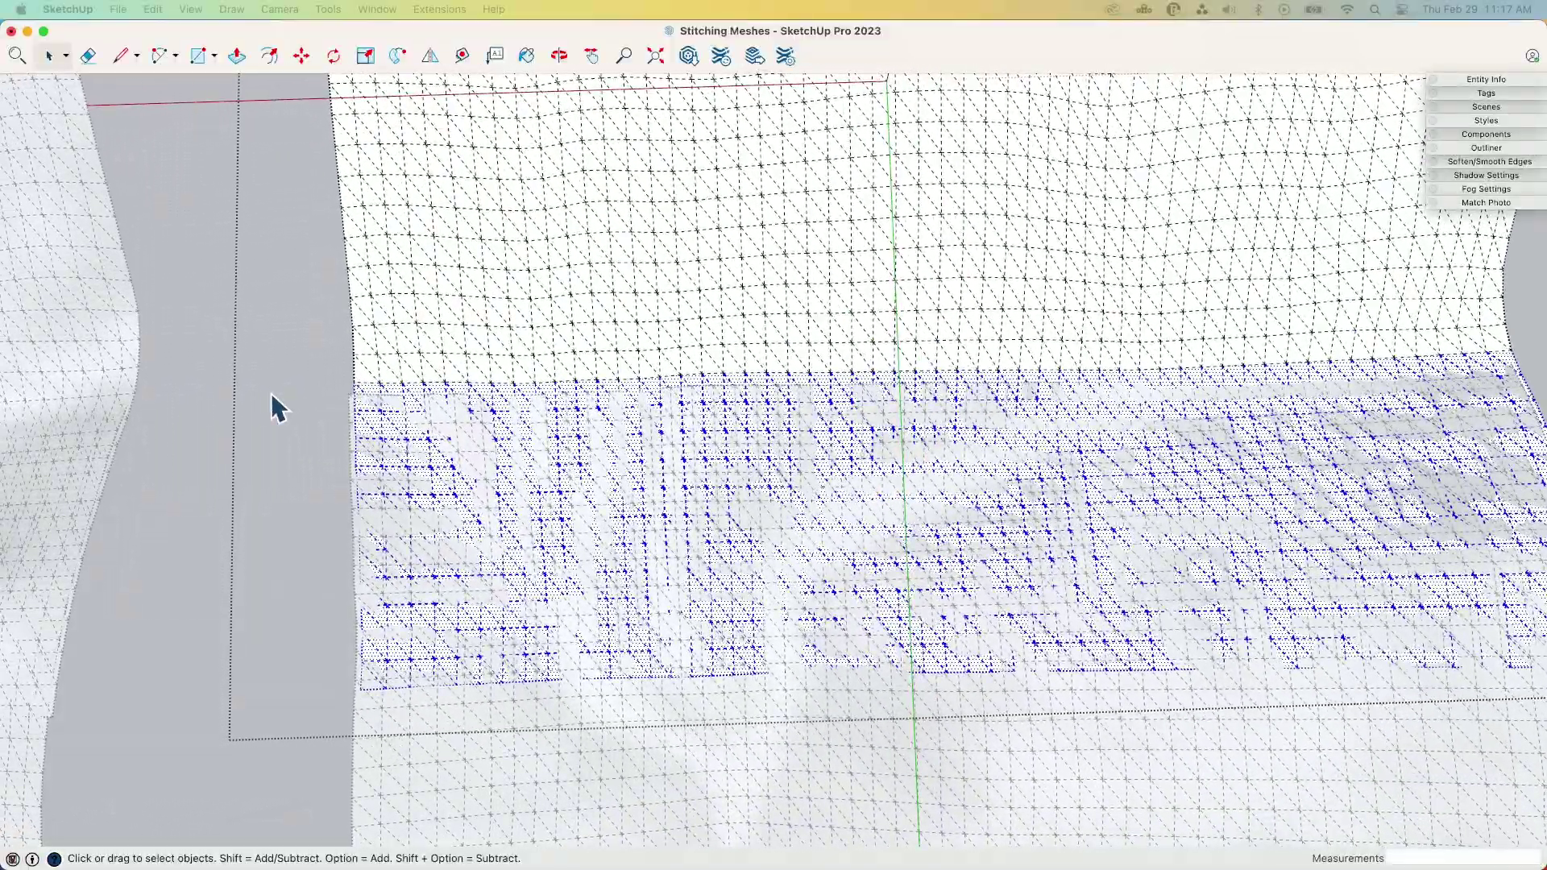
key("Delete")
middle_click_drag(277, 407, 913, 434)
scroll(910, 431, "down", 5)
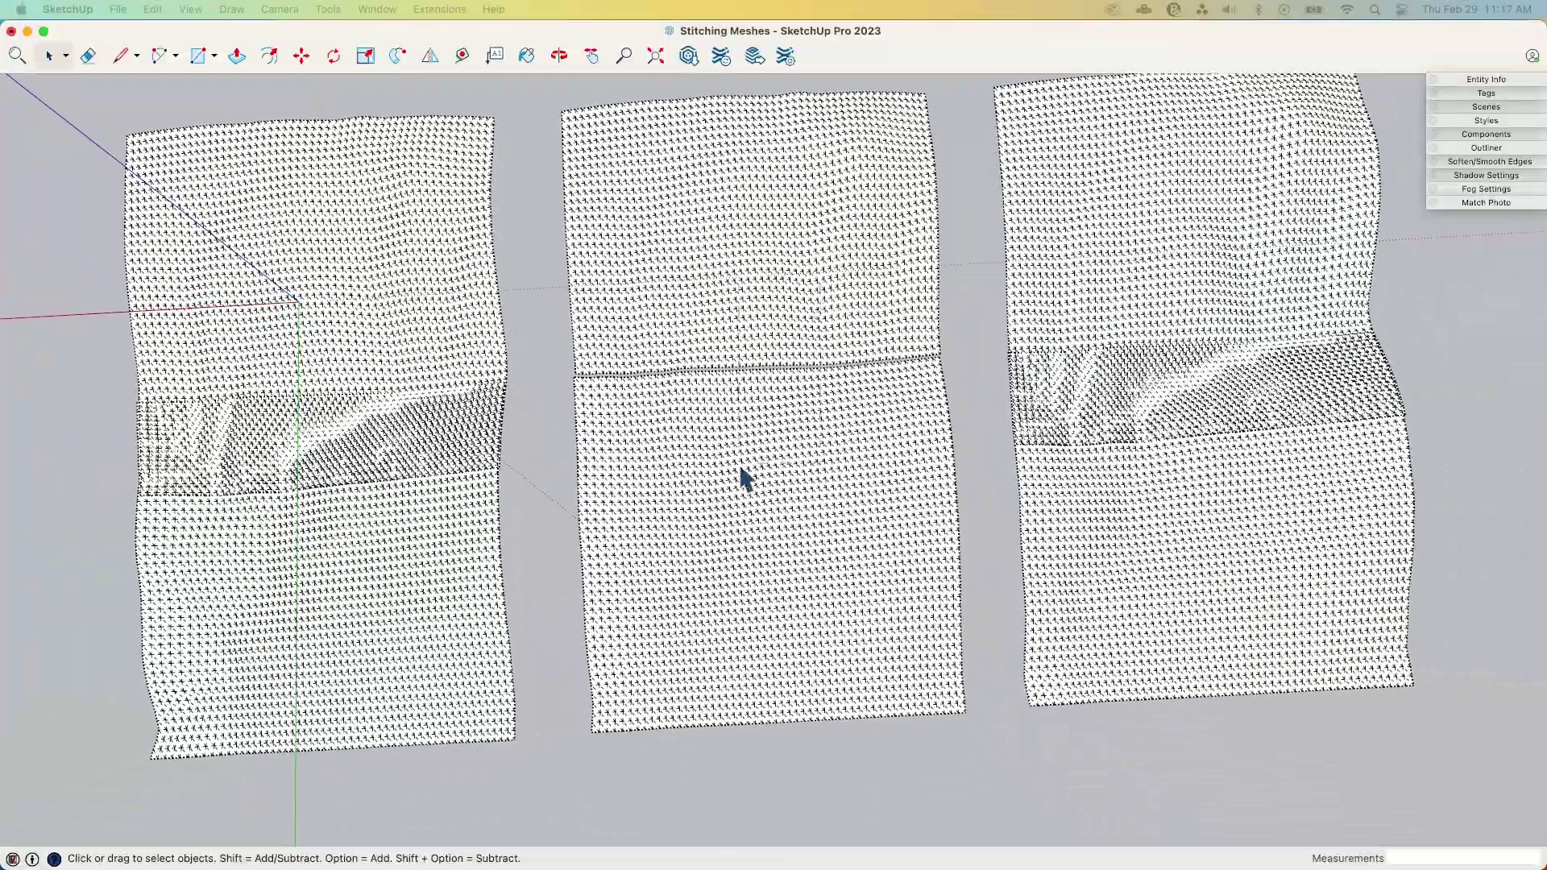
Step: Delete the overlapping mesh pair farthest from the origin, beyond the trimmed middle pair
left_click(740, 468)
right_click(739, 467)
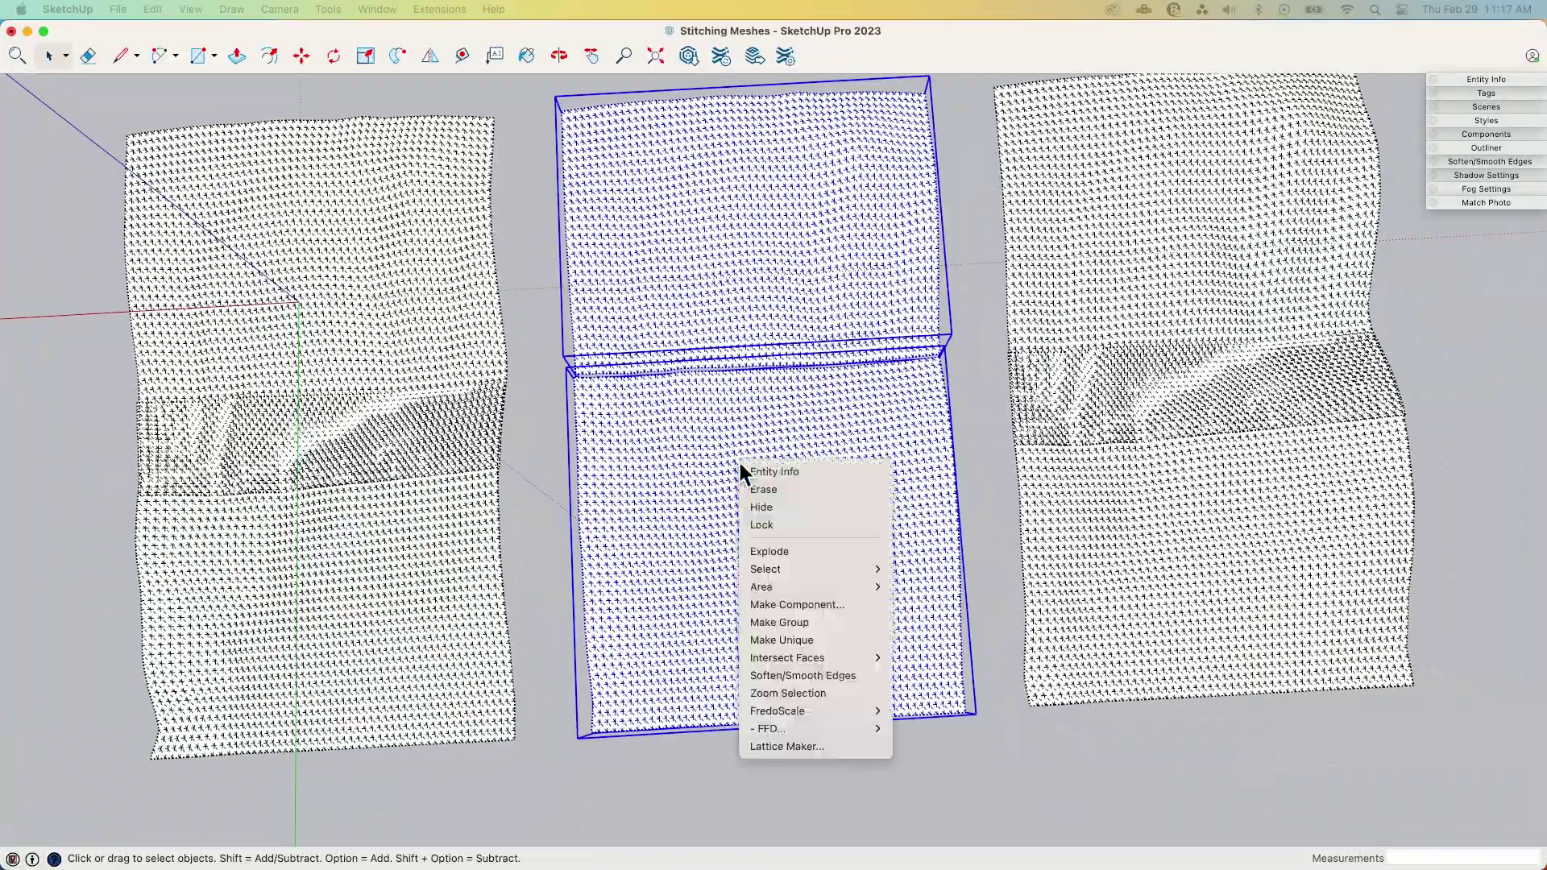
middle_click_drag(1014, 366, 1181, 298)
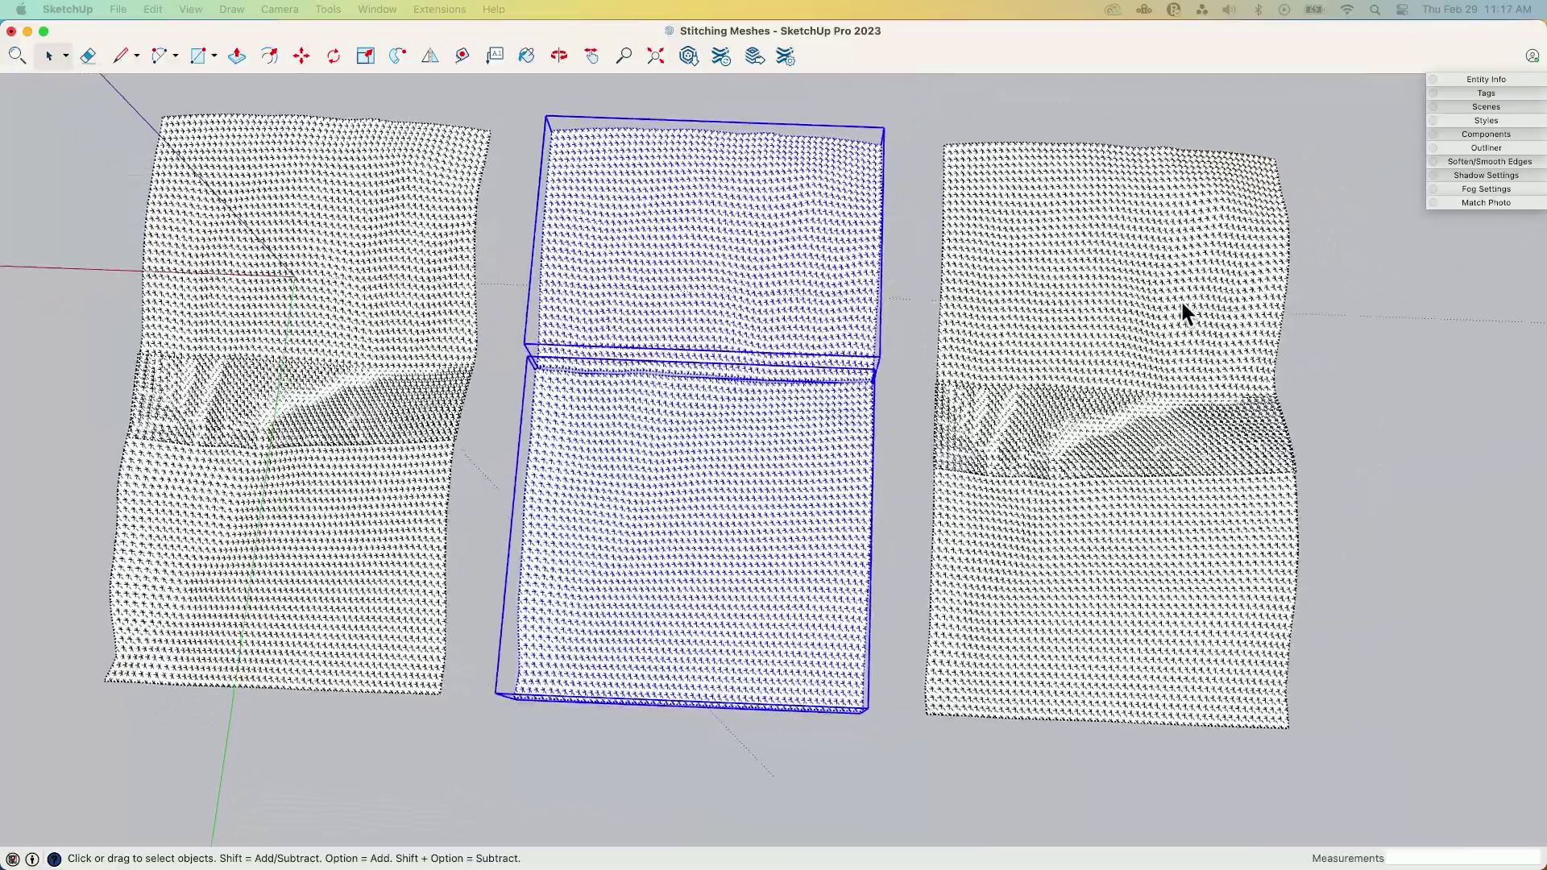
left_click(1119, 520)
key("Delete")
middle_click_drag(1118, 524, 918, 269)
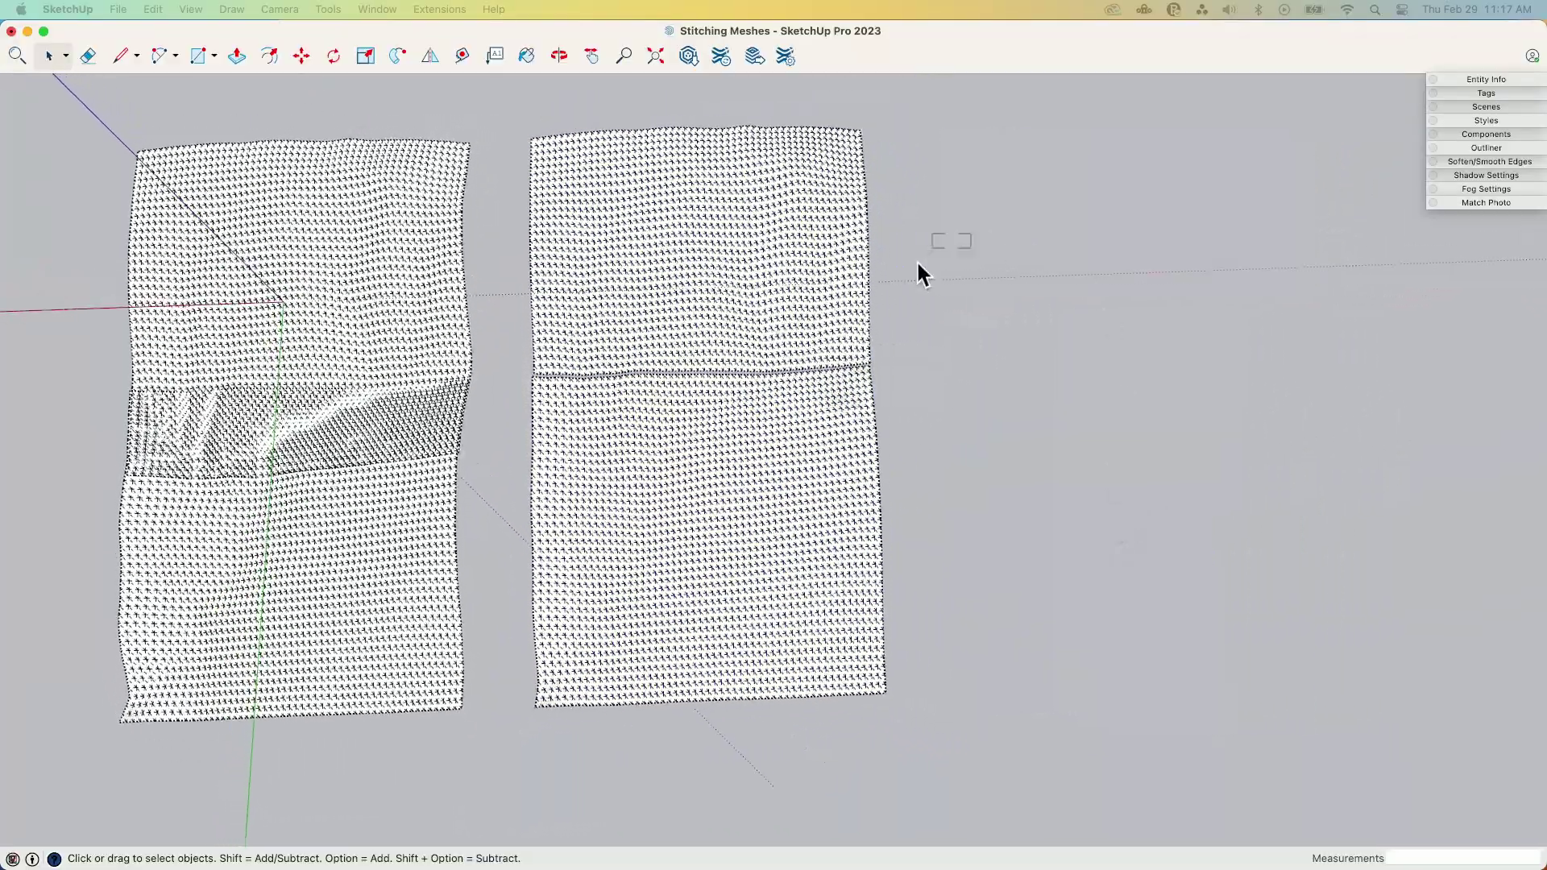
Step: Copy the trimmed middle mesh pair along the red axis into the vacated spot beside it
left_click(860, 680)
key("m")
left_click(822, 796)
key("alt")
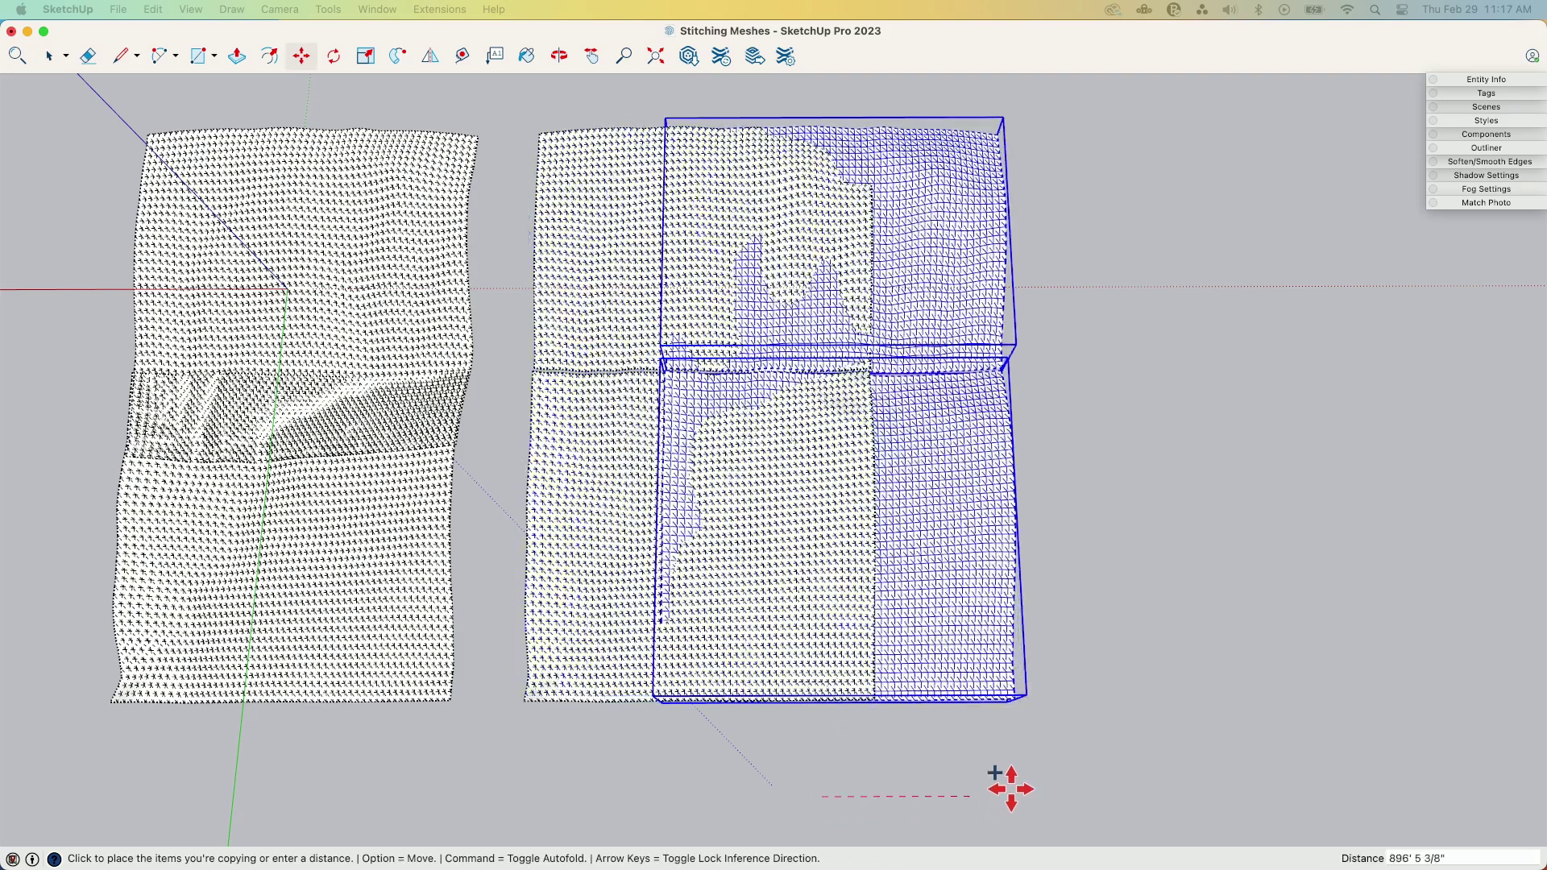
left_click(1285, 798)
left_click(1285, 797)
key("space")
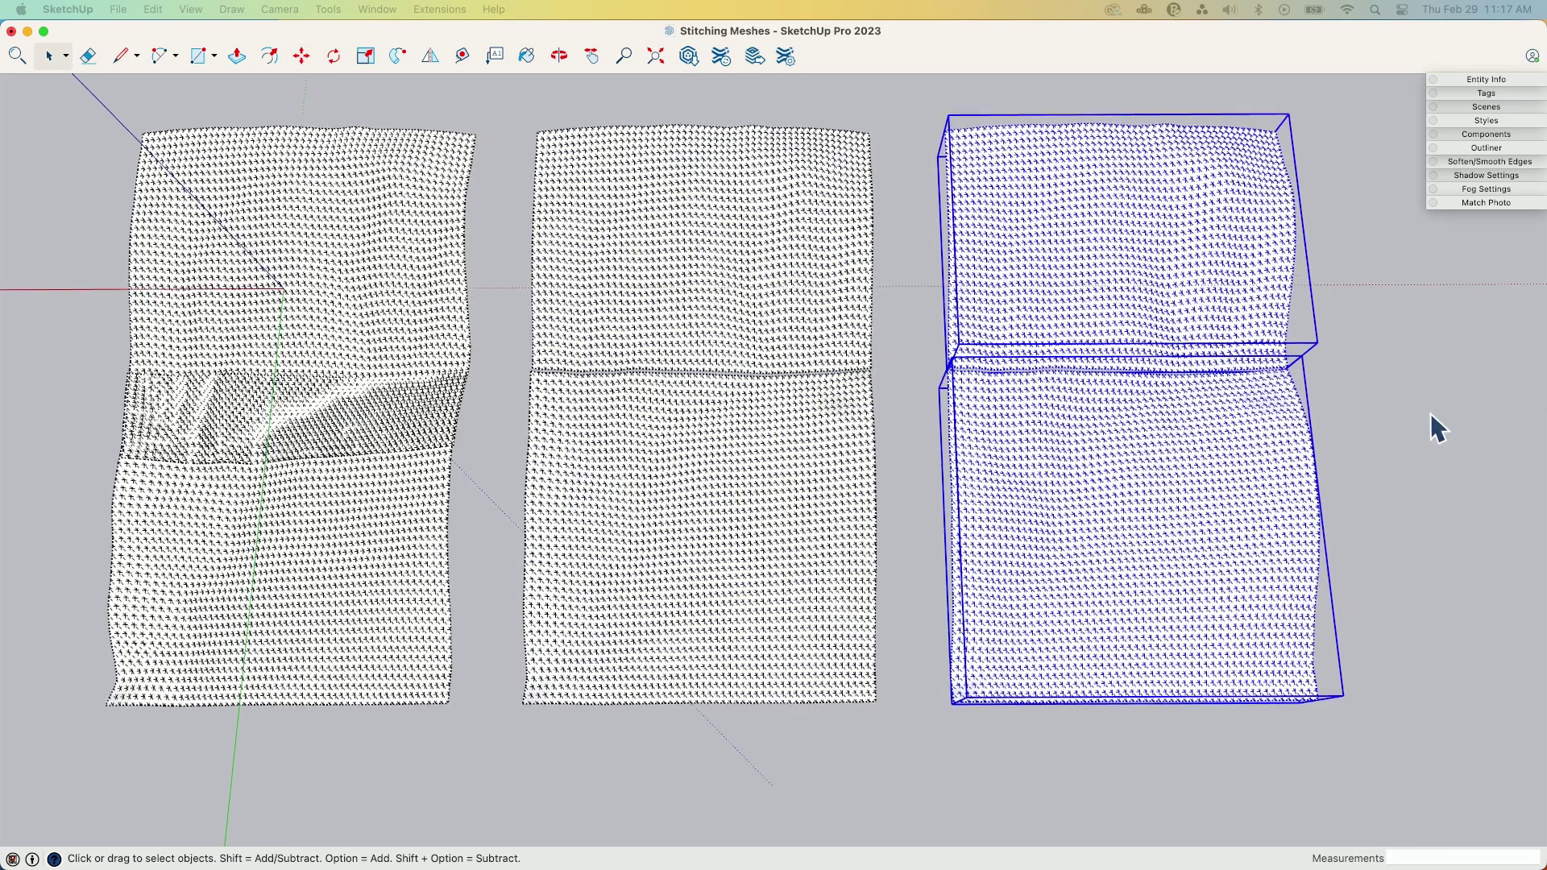
left_click(1433, 428)
Step: Explode both mesh groups of the copied pair into loose geometry
scroll(1128, 394, "up", 3)
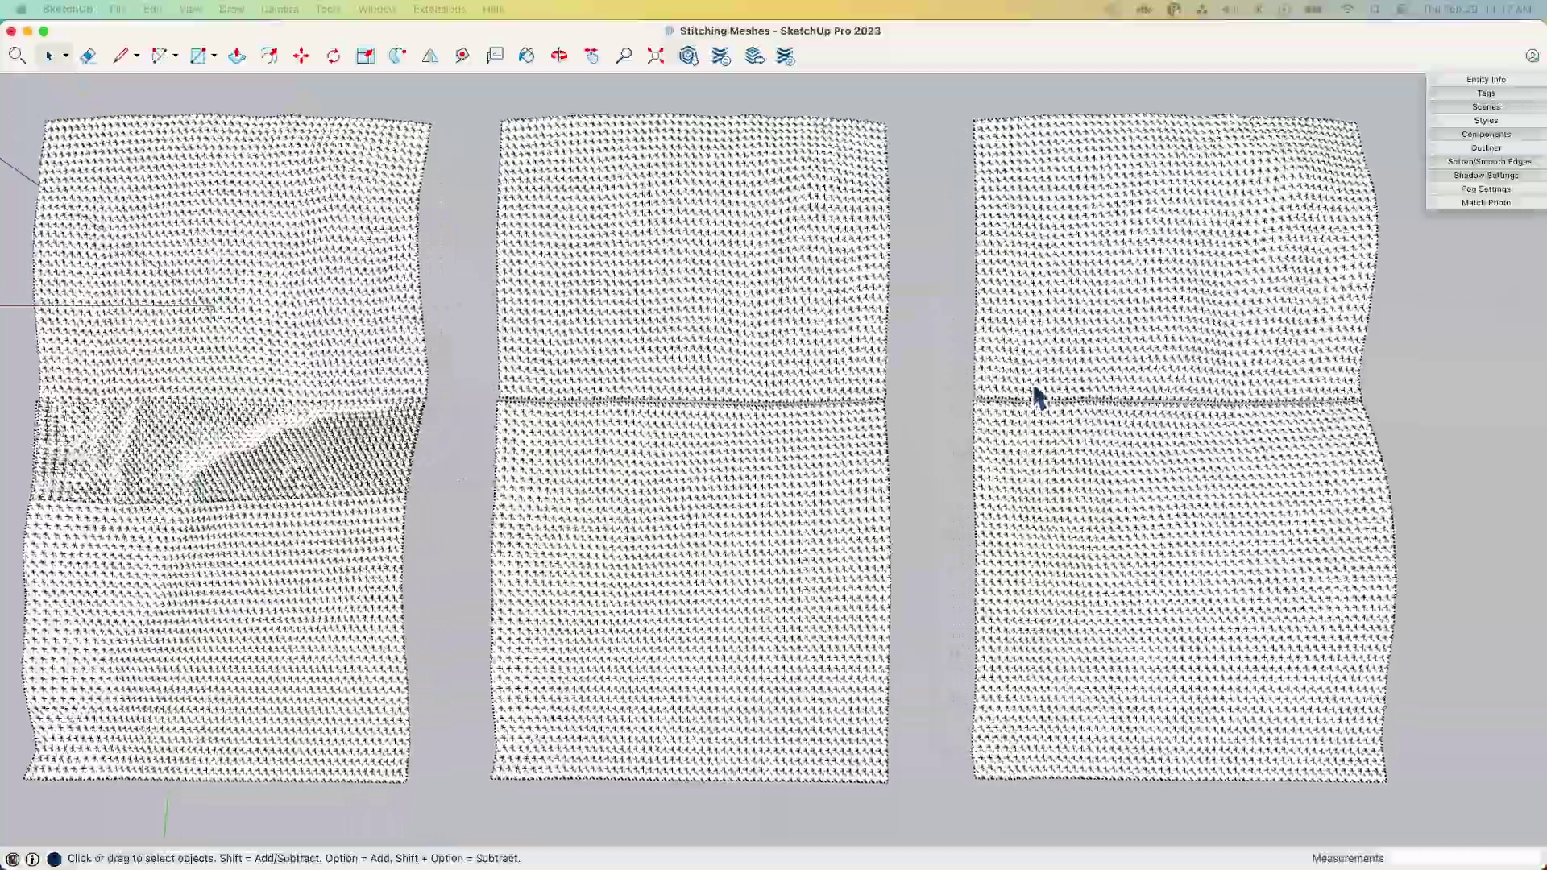
scroll(709, 435, "up", 6)
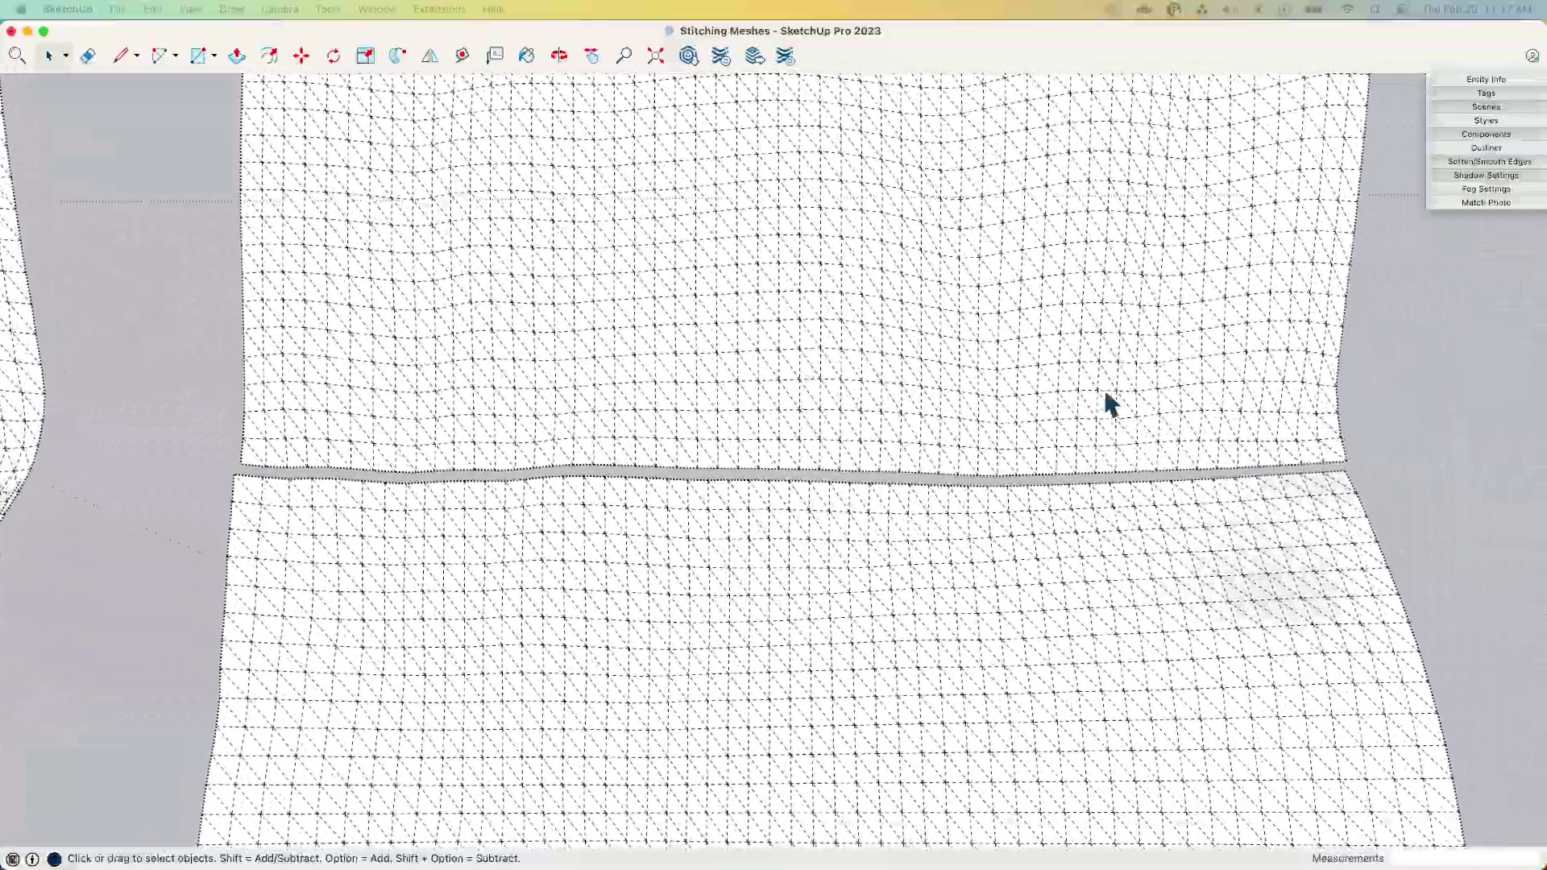
left_click(550, 592)
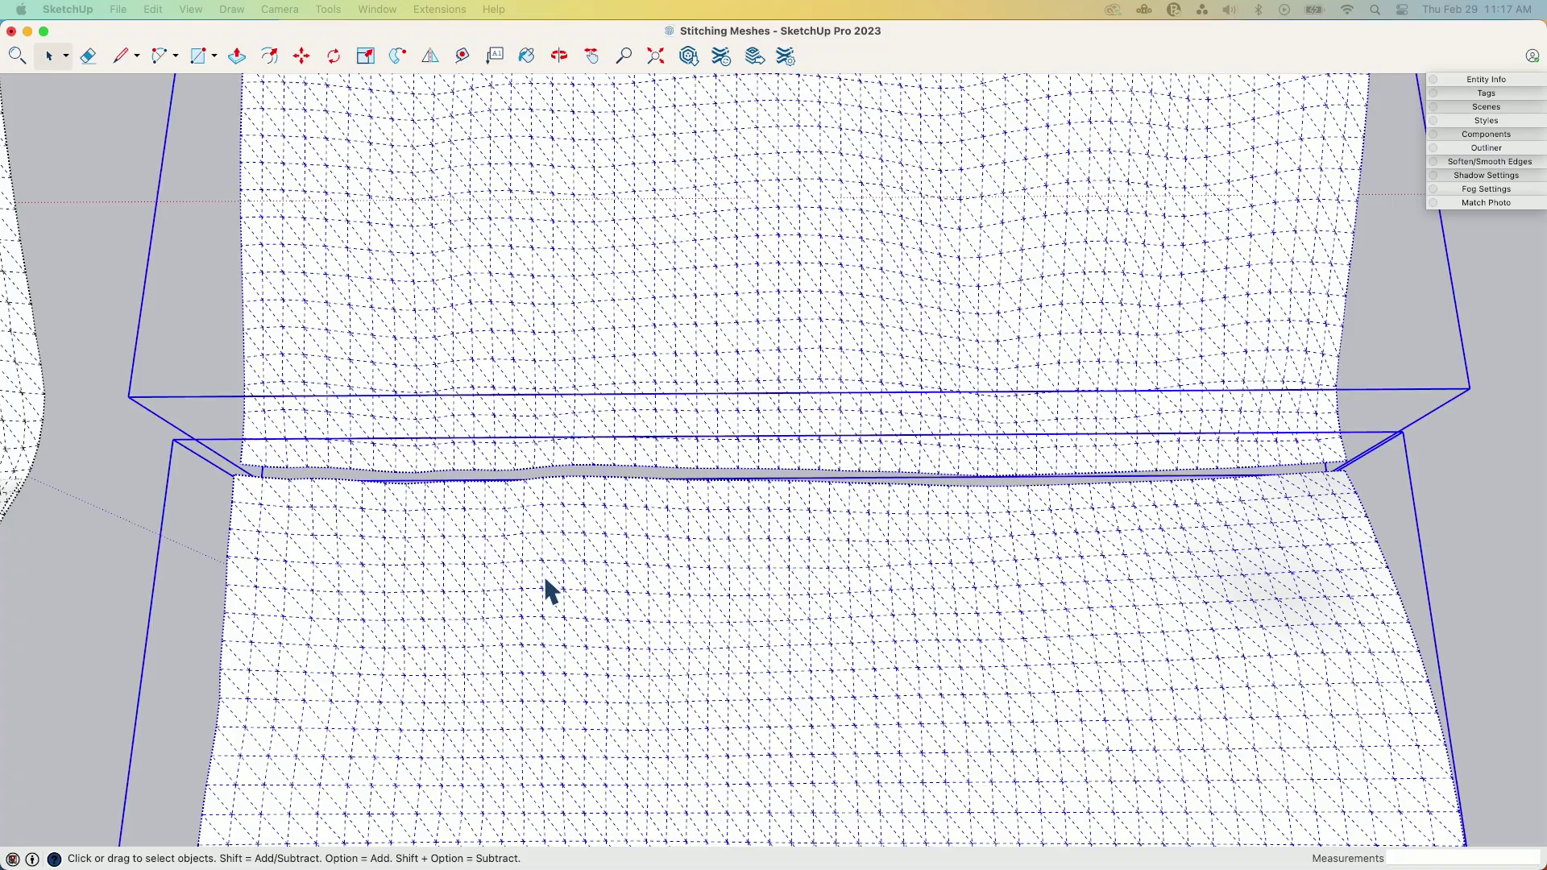
right_click(547, 580)
left_click(608, 664)
left_click(193, 620)
Step: Draw an edge joining the two mesh corners at the copied pair's gap end nearest the middle pair
scroll(191, 619, "up", 3)
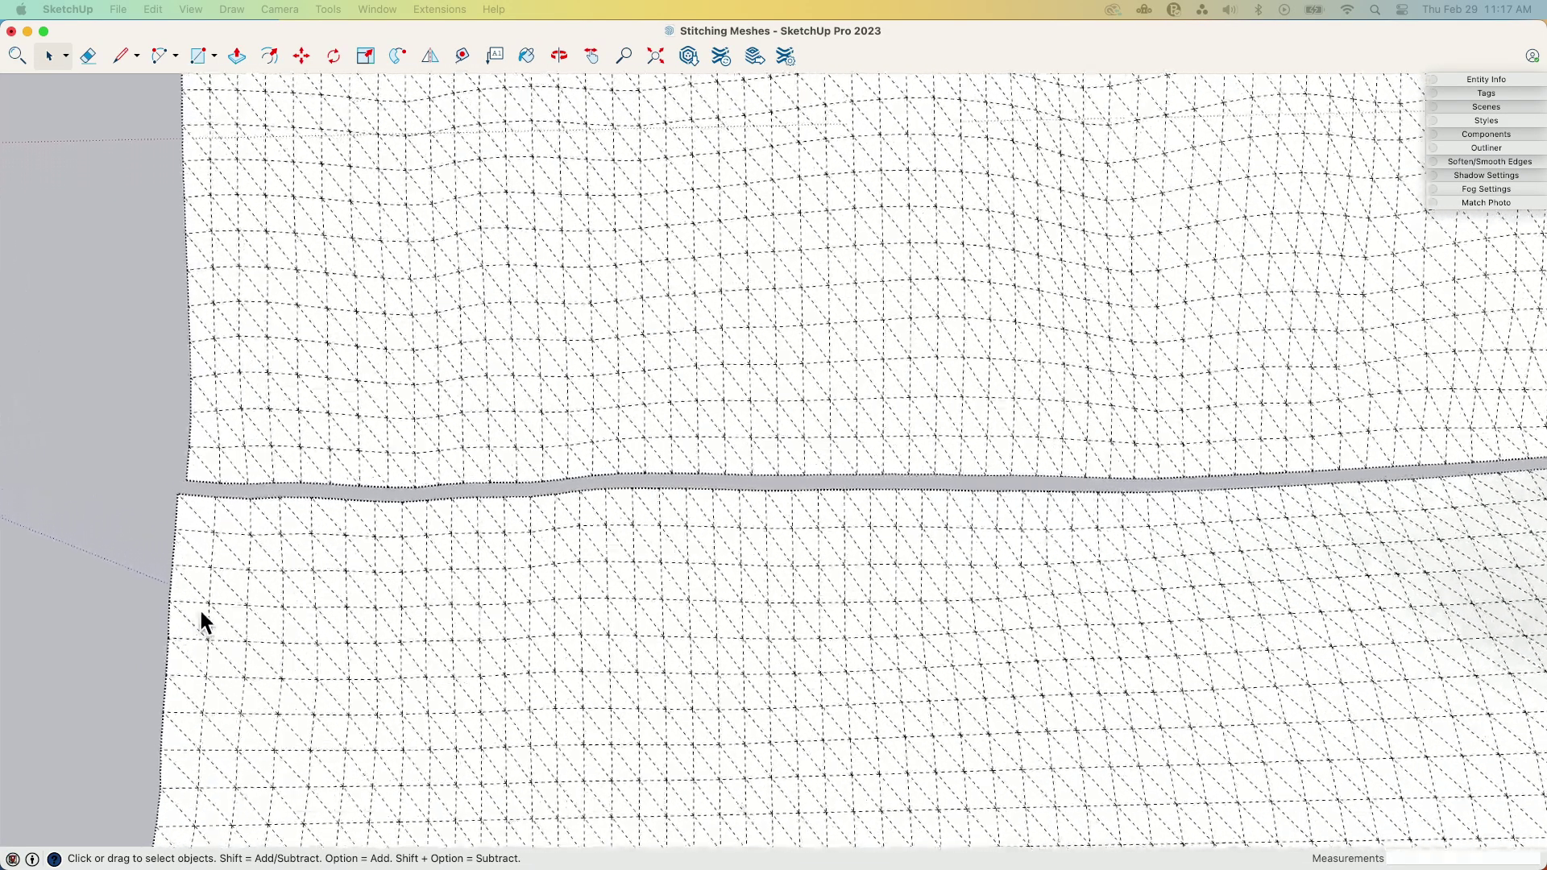
middle_click_drag(785, 443, 932, 460)
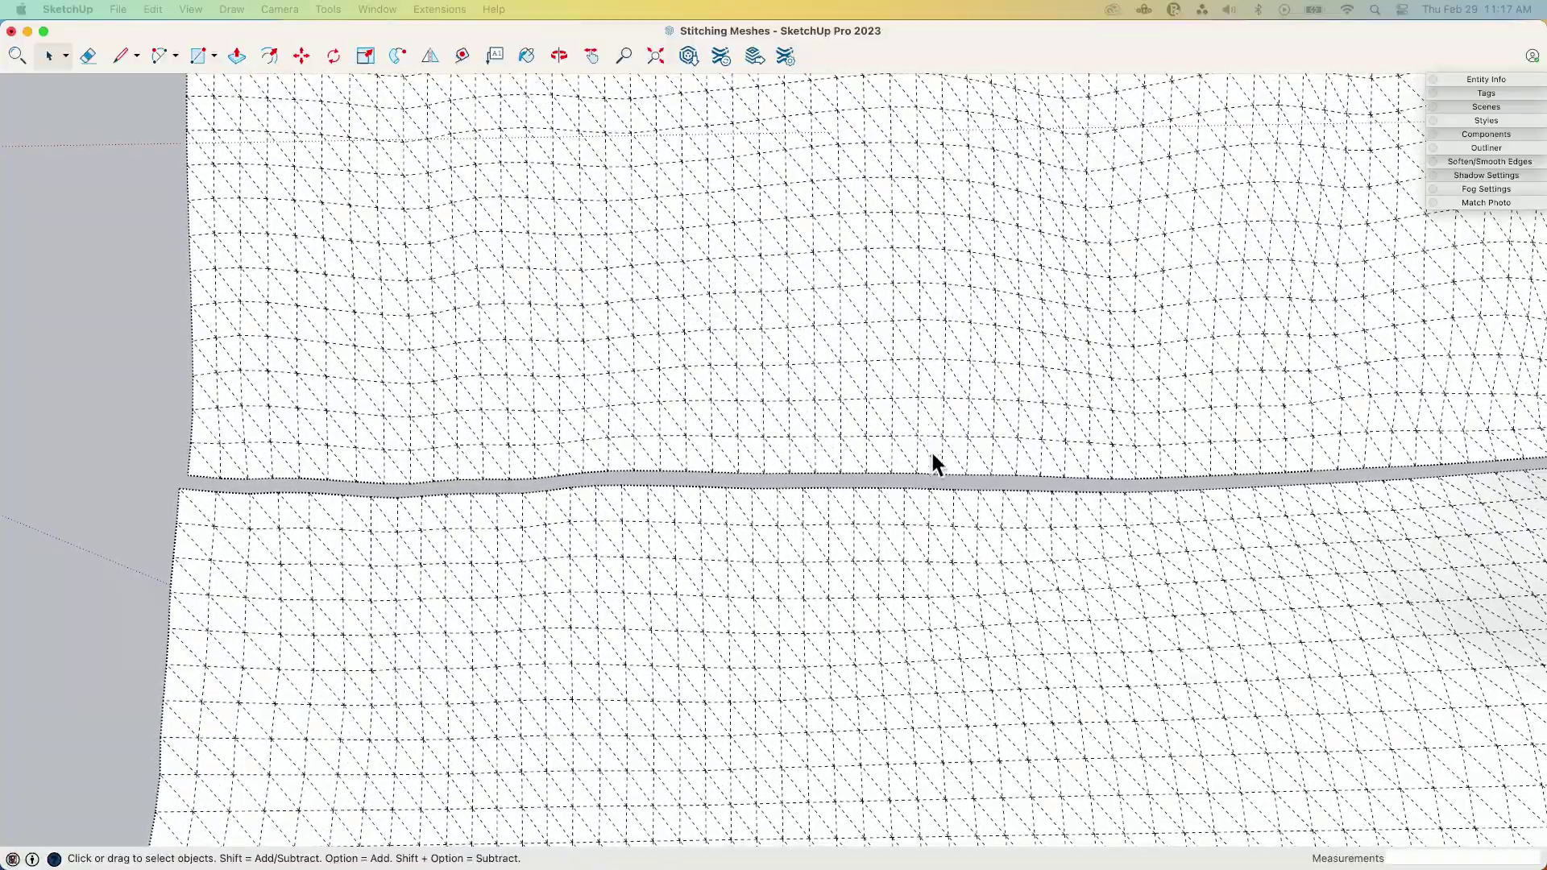
middle_click_drag(1004, 515, 362, 538)
key("l")
scroll(261, 552, "up", 5)
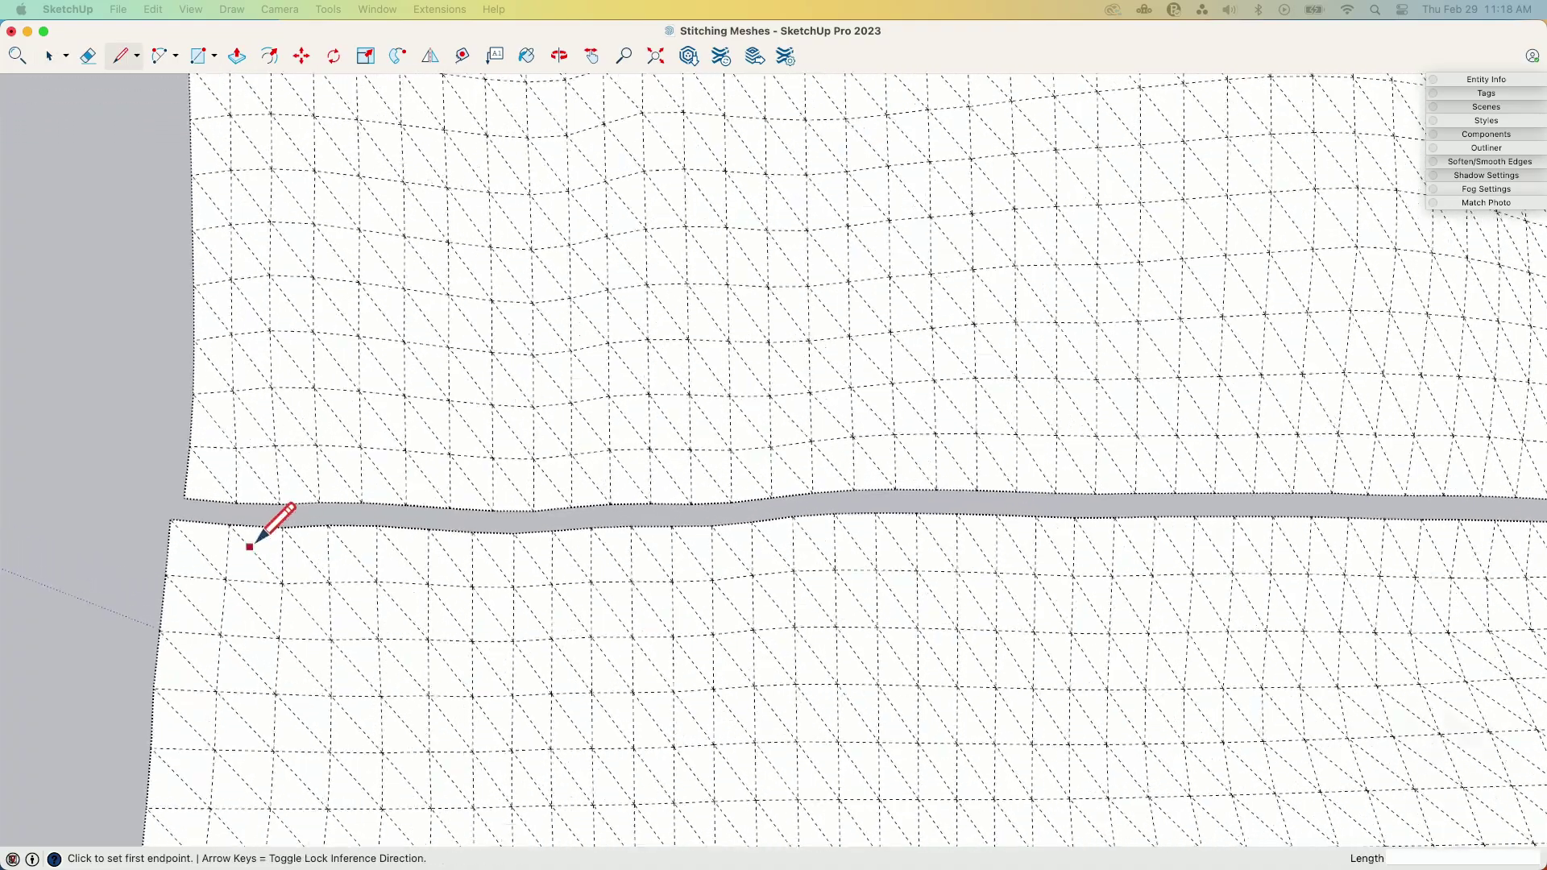
left_click(265, 550)
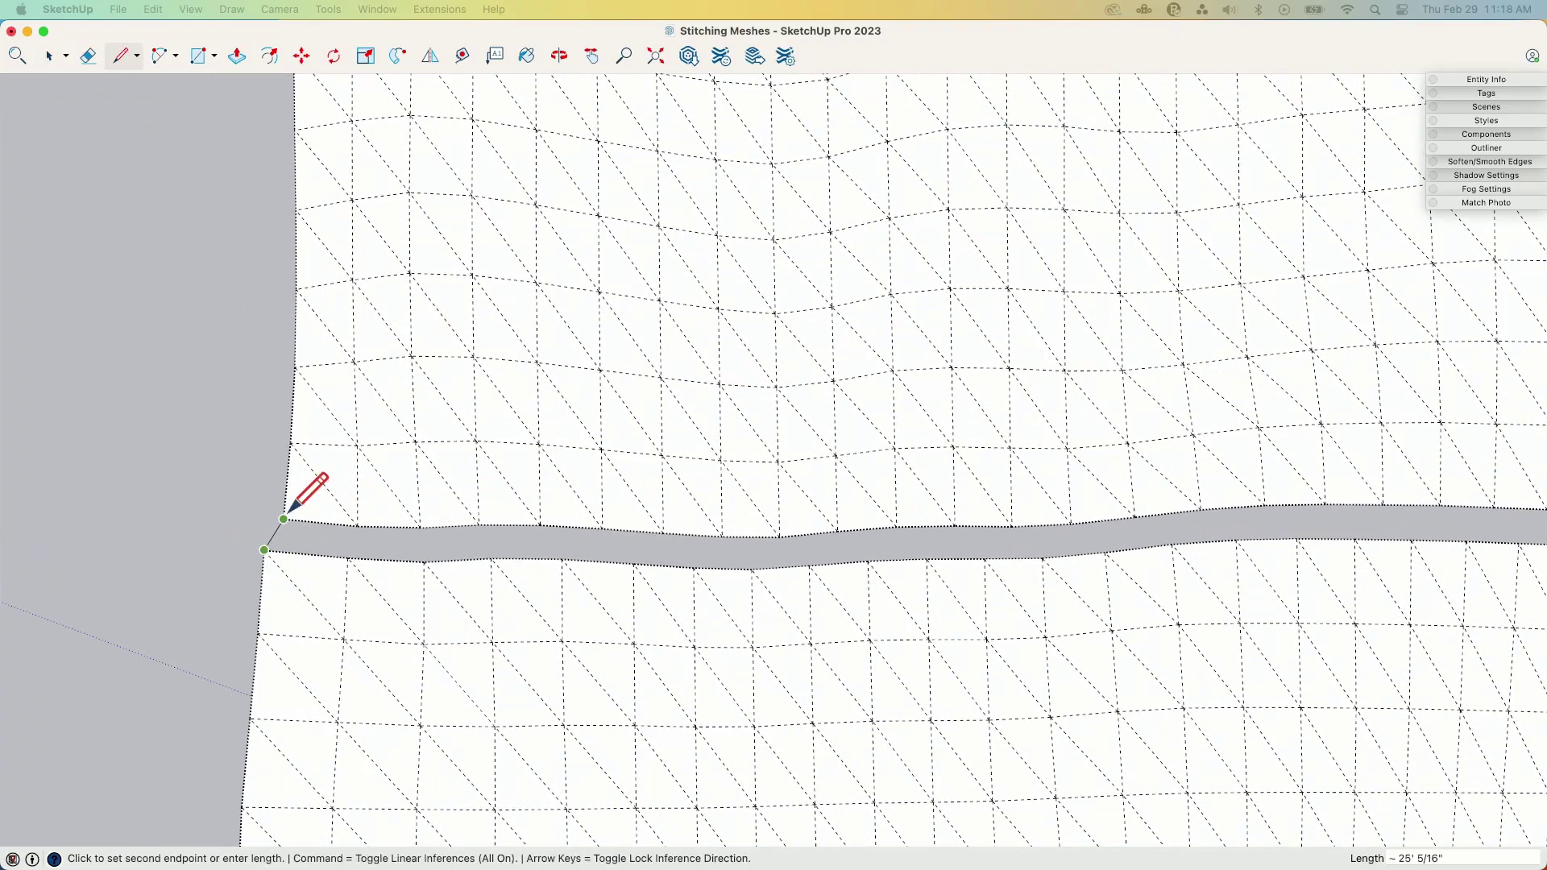
left_click(283, 518)
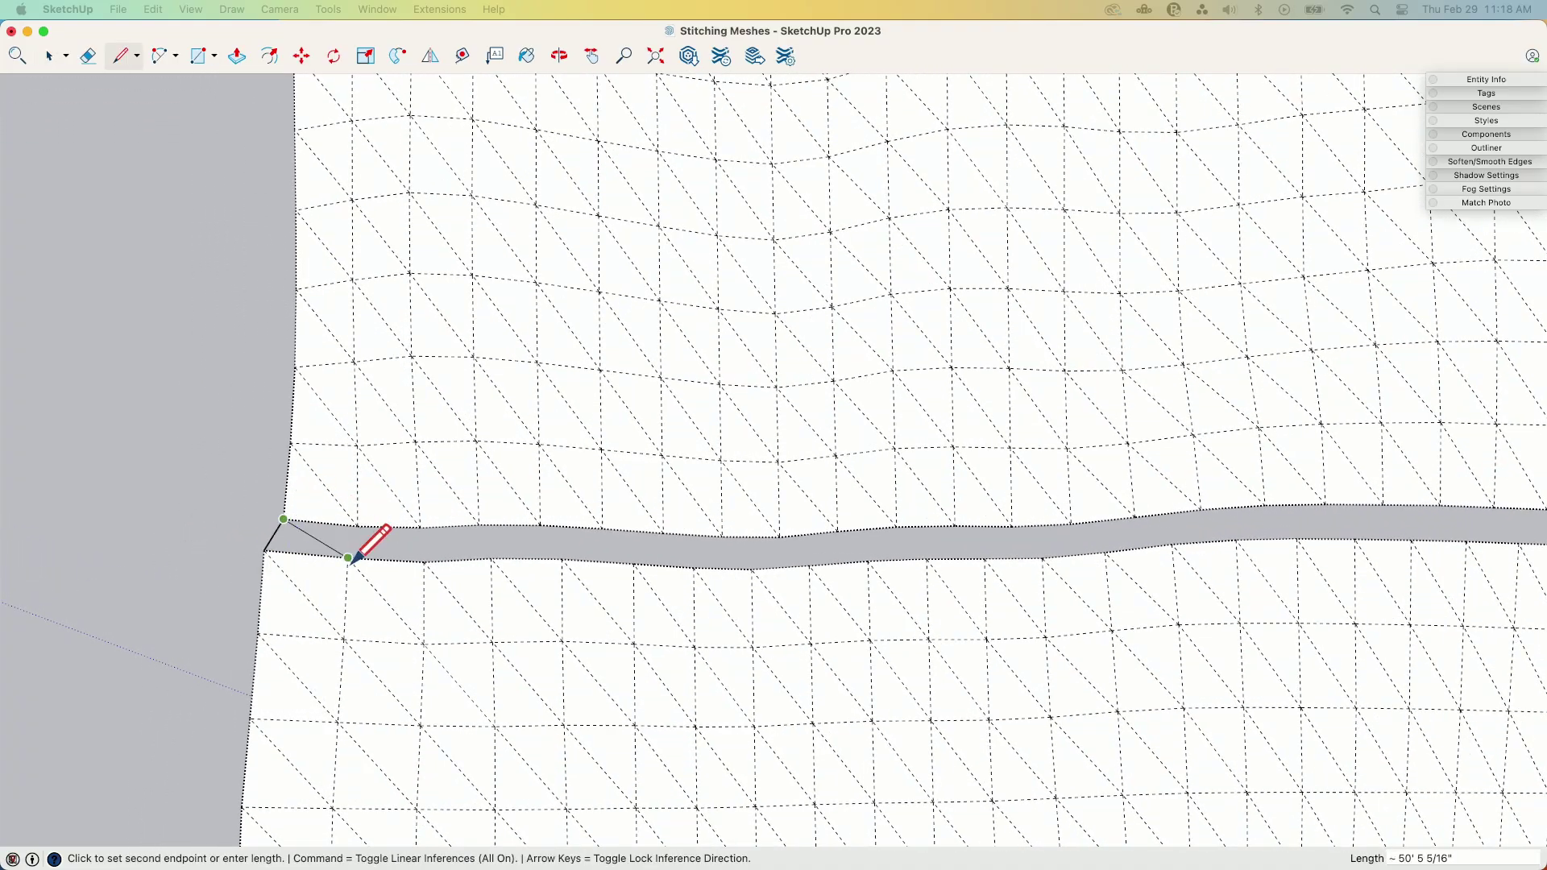
Step: Draw zigzag edges across the gap from the rear corner through the second and third vertices of both mesh borders
left_click(348, 557)
left_click(348, 557)
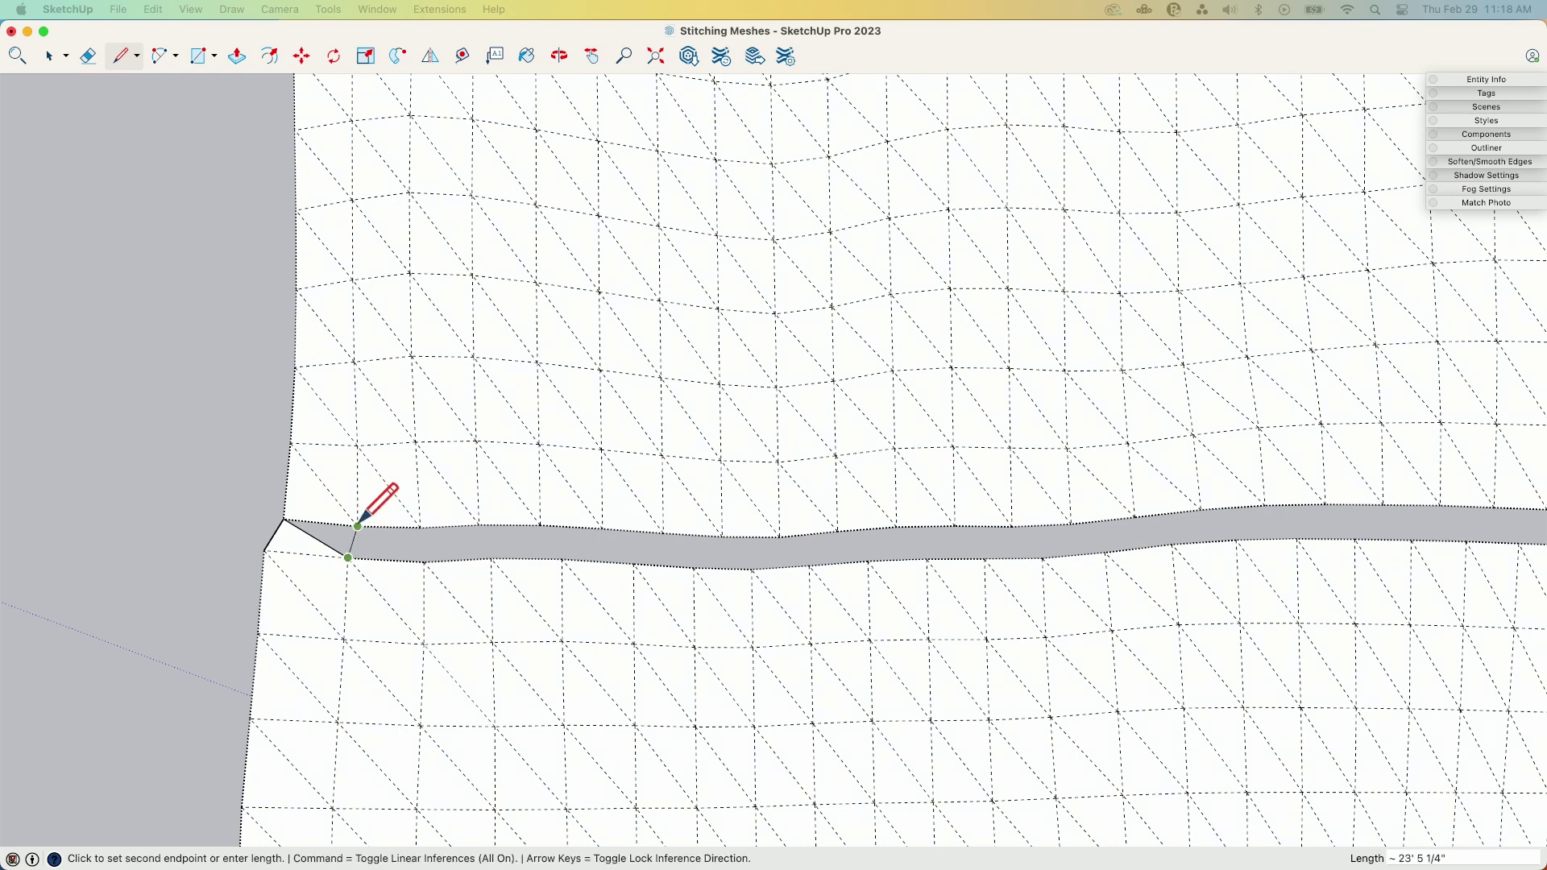
left_click(358, 526)
left_click(357, 526)
left_click(424, 561)
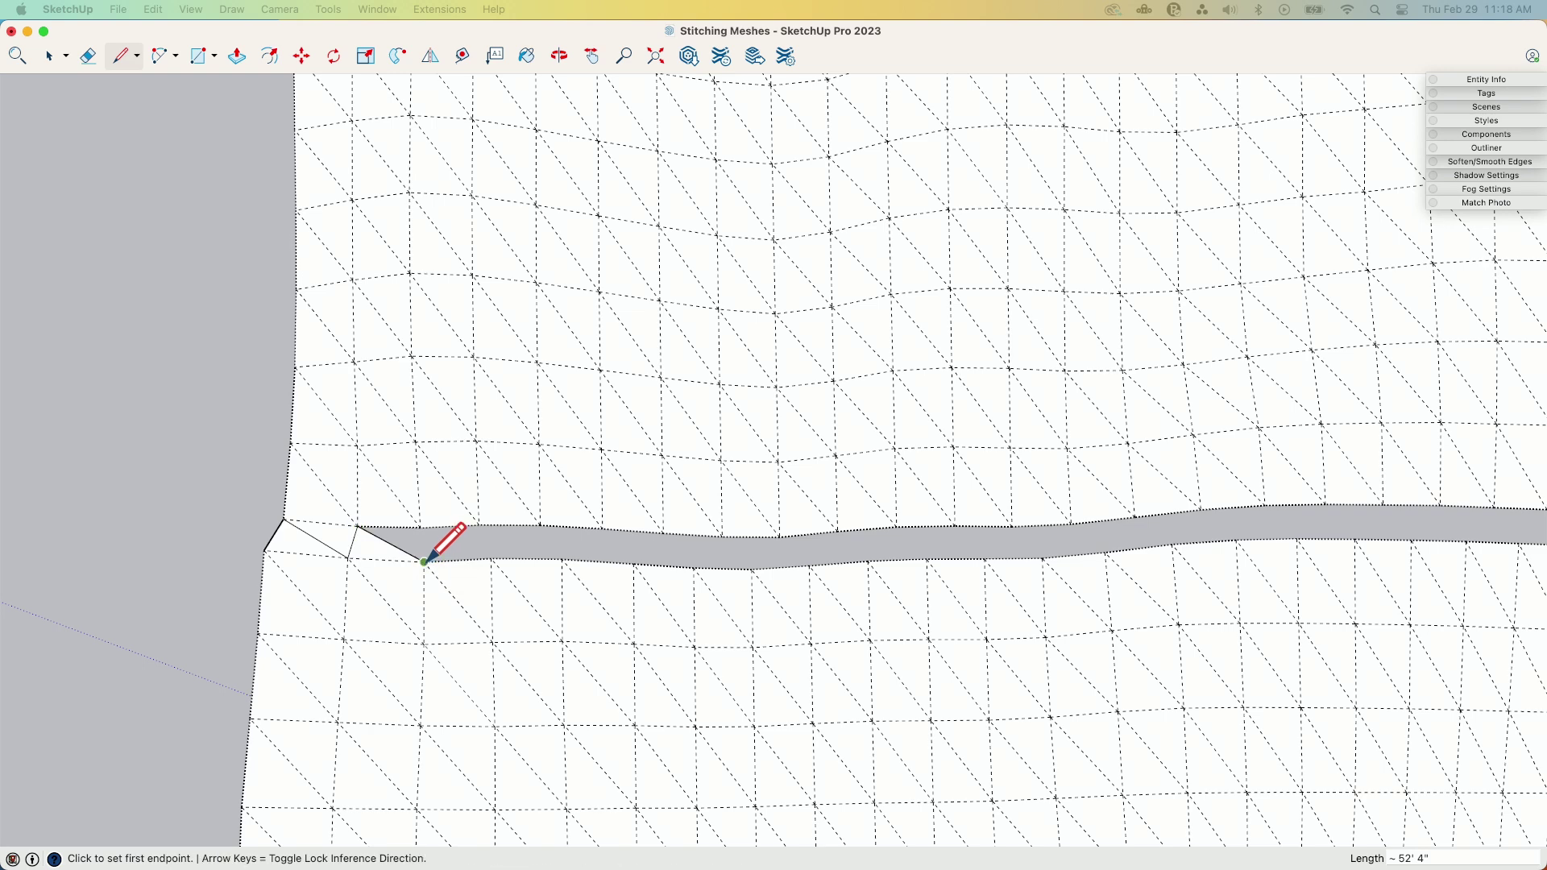
left_click(420, 528)
left_click(420, 527)
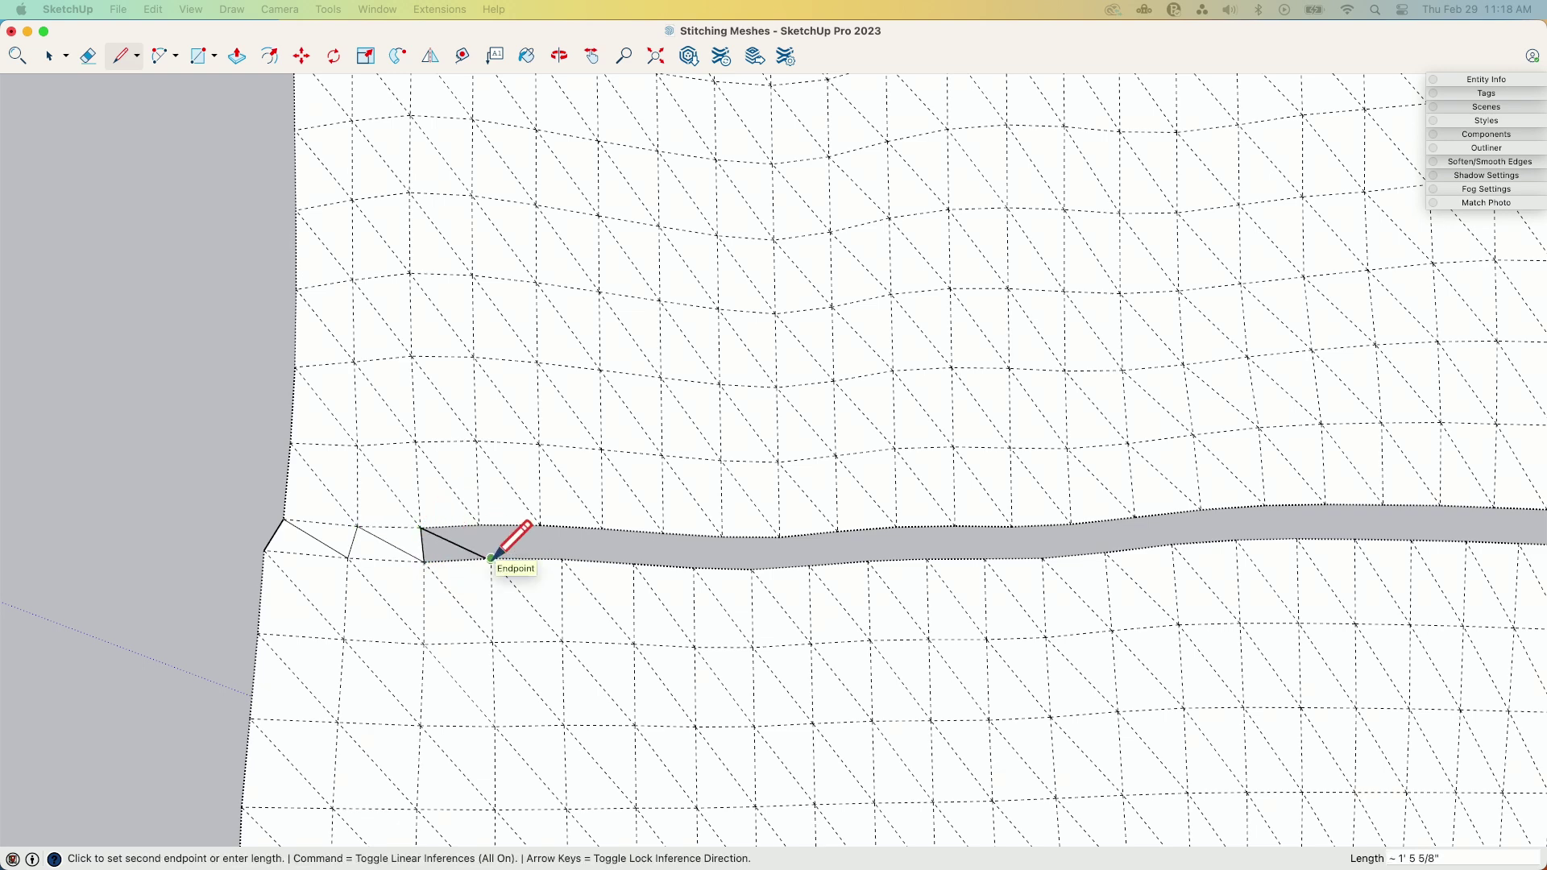
key("Escape")
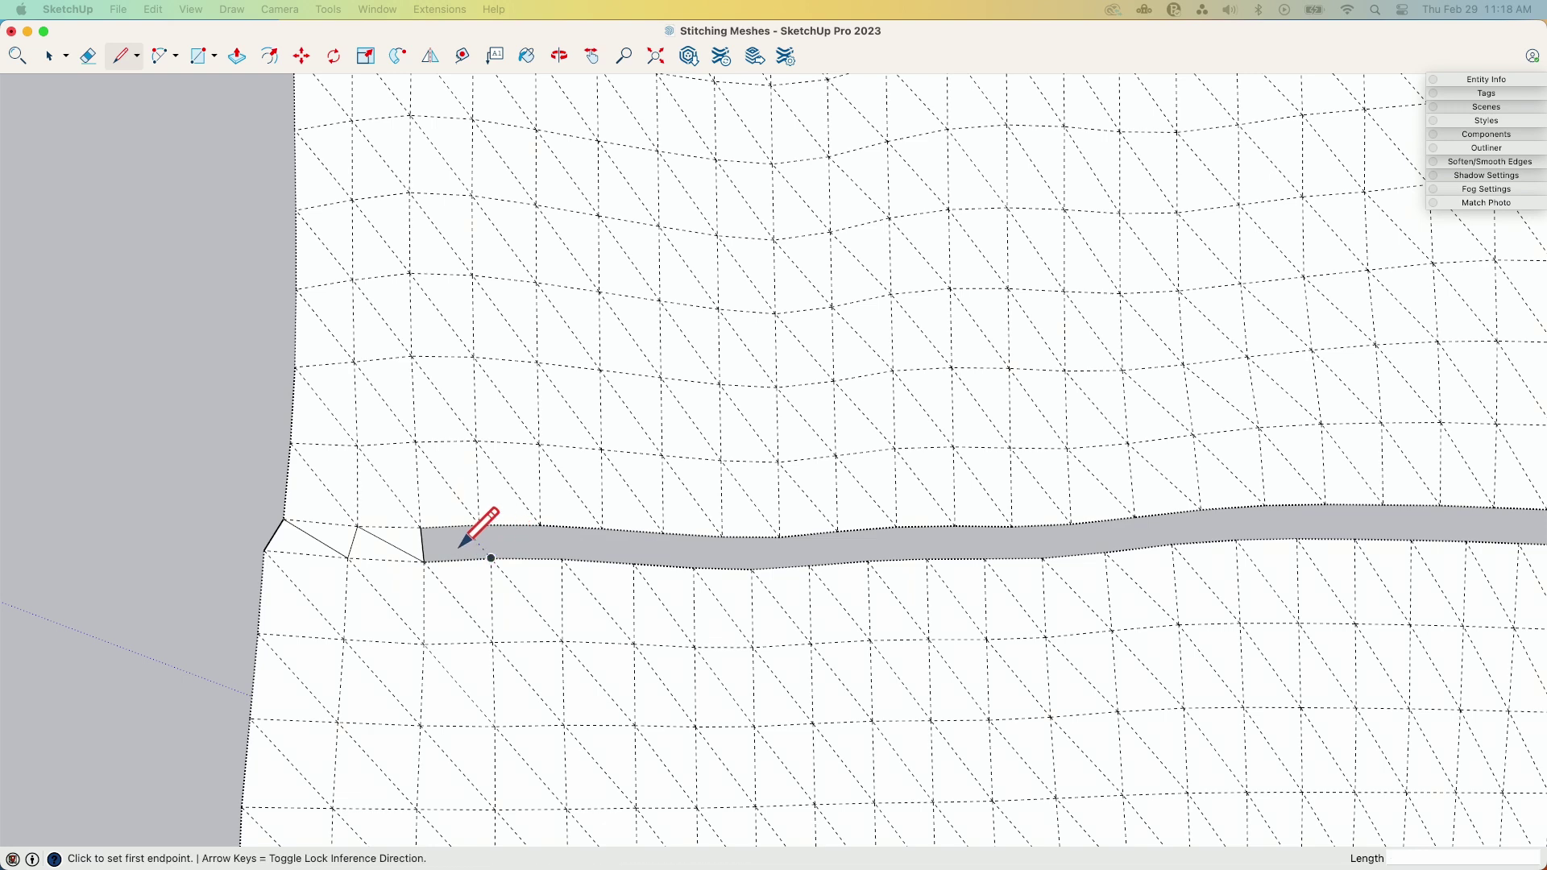
Step: Extend the zigzag edges through the fourth and fifth vertices of both borders, ending at the rear border's sixth vertex
left_click(420, 528)
left_click(491, 557)
left_click(490, 558)
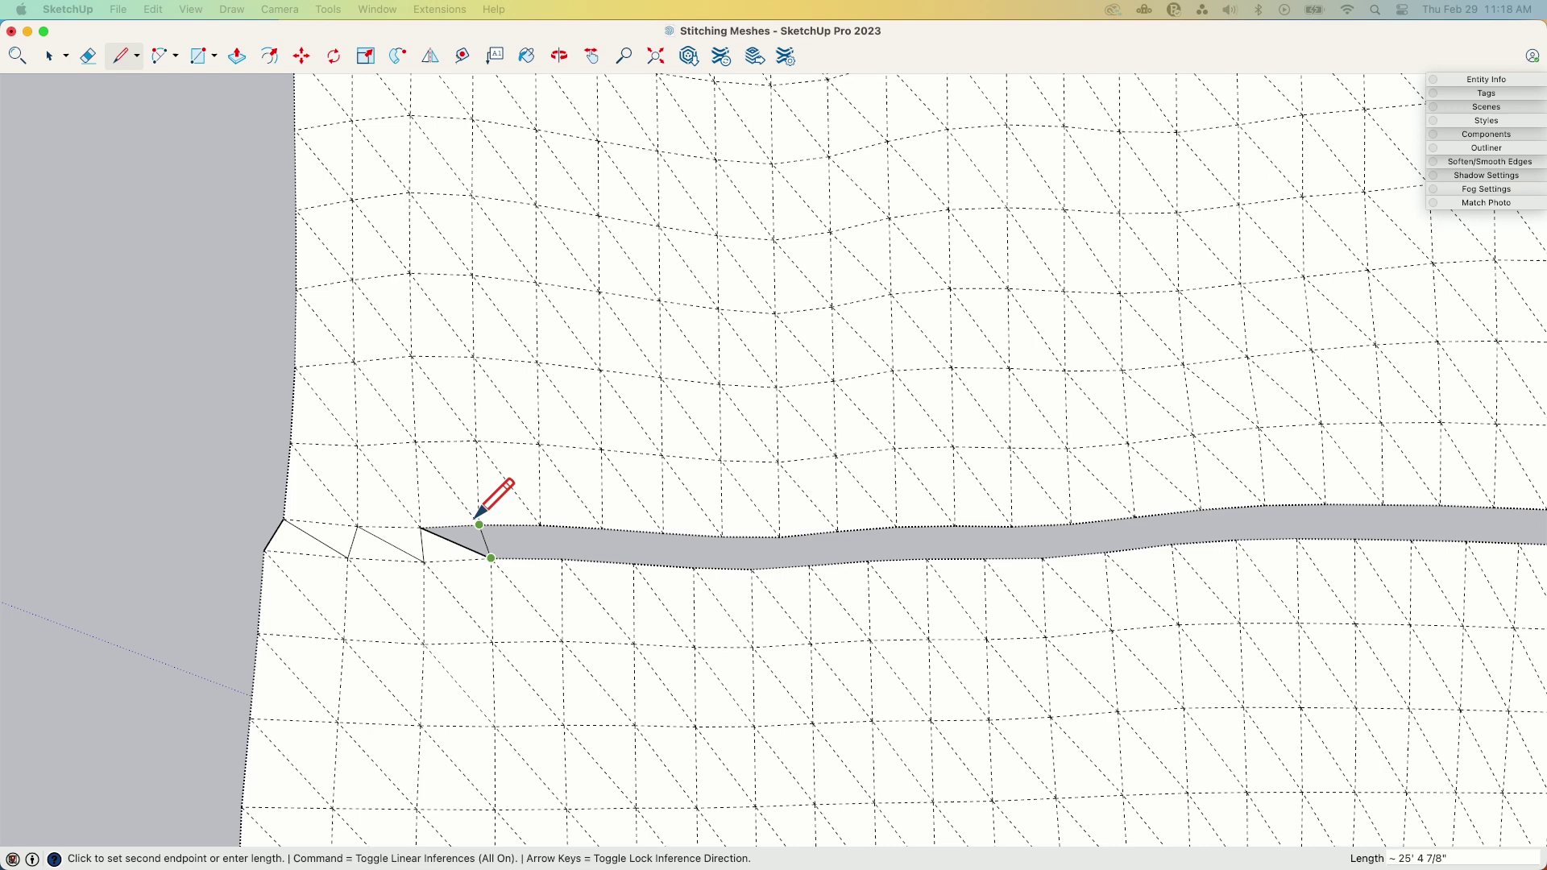
left_click(479, 525)
left_click(479, 525)
left_click(562, 557)
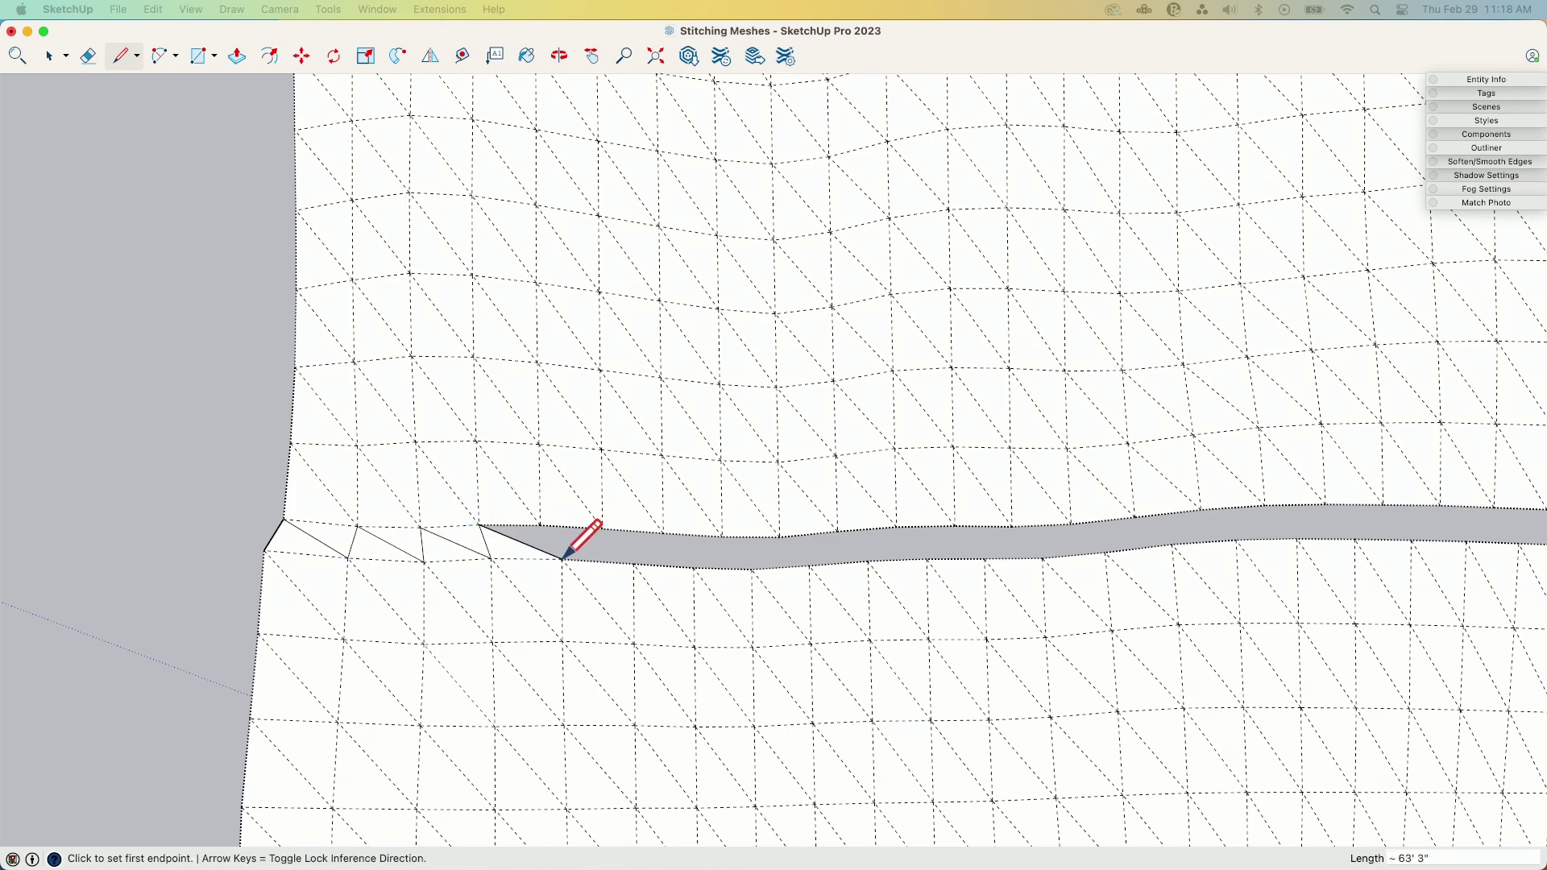
left_click(540, 525)
left_click(562, 558)
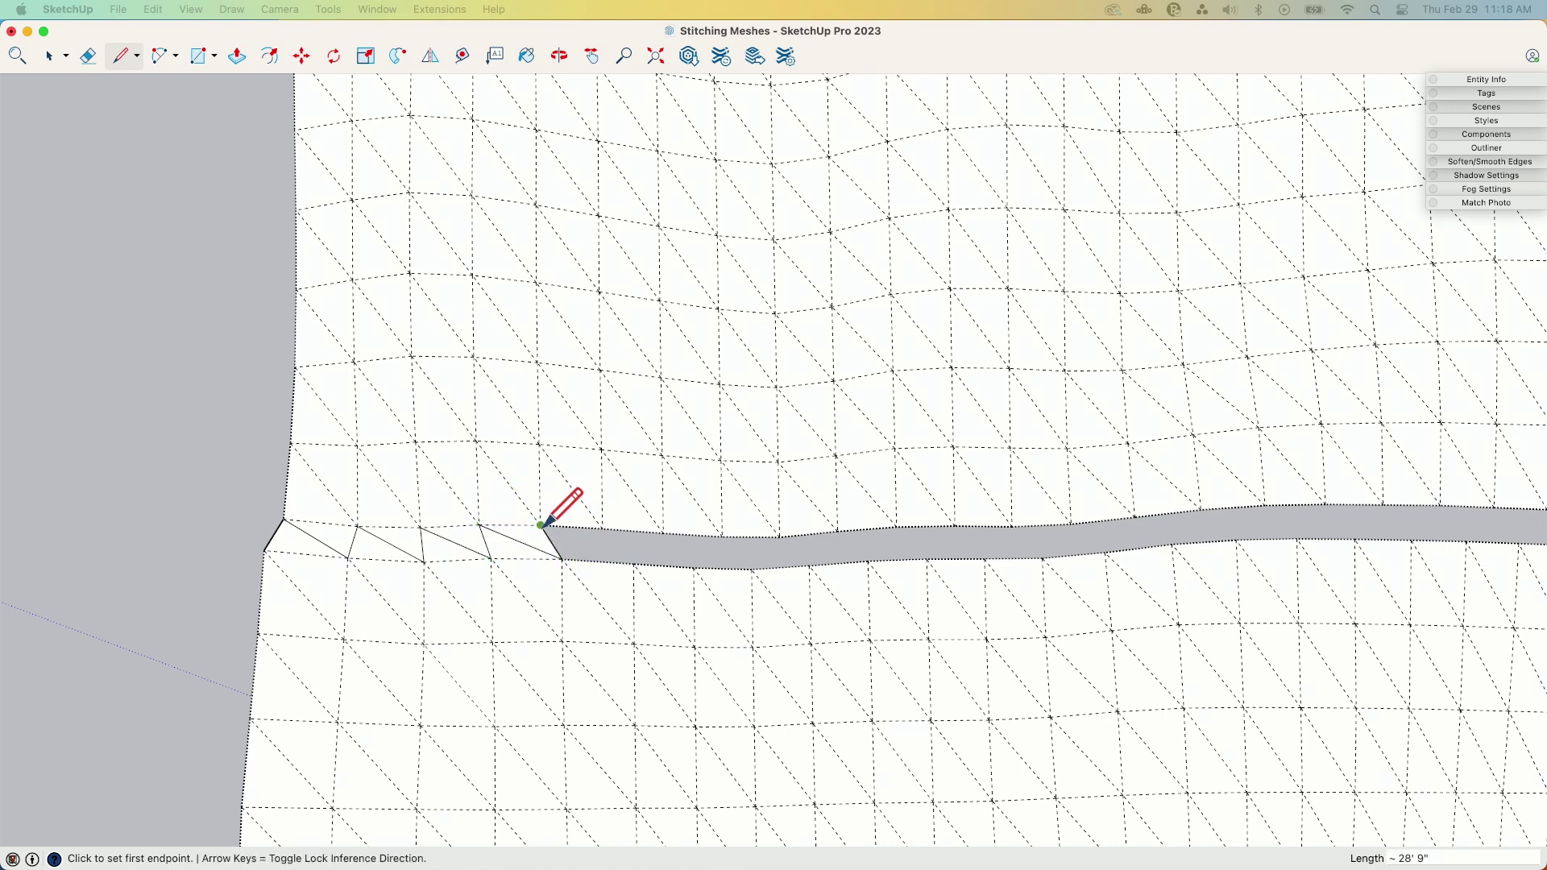
left_click(561, 557)
left_click(603, 529)
left_click(603, 529)
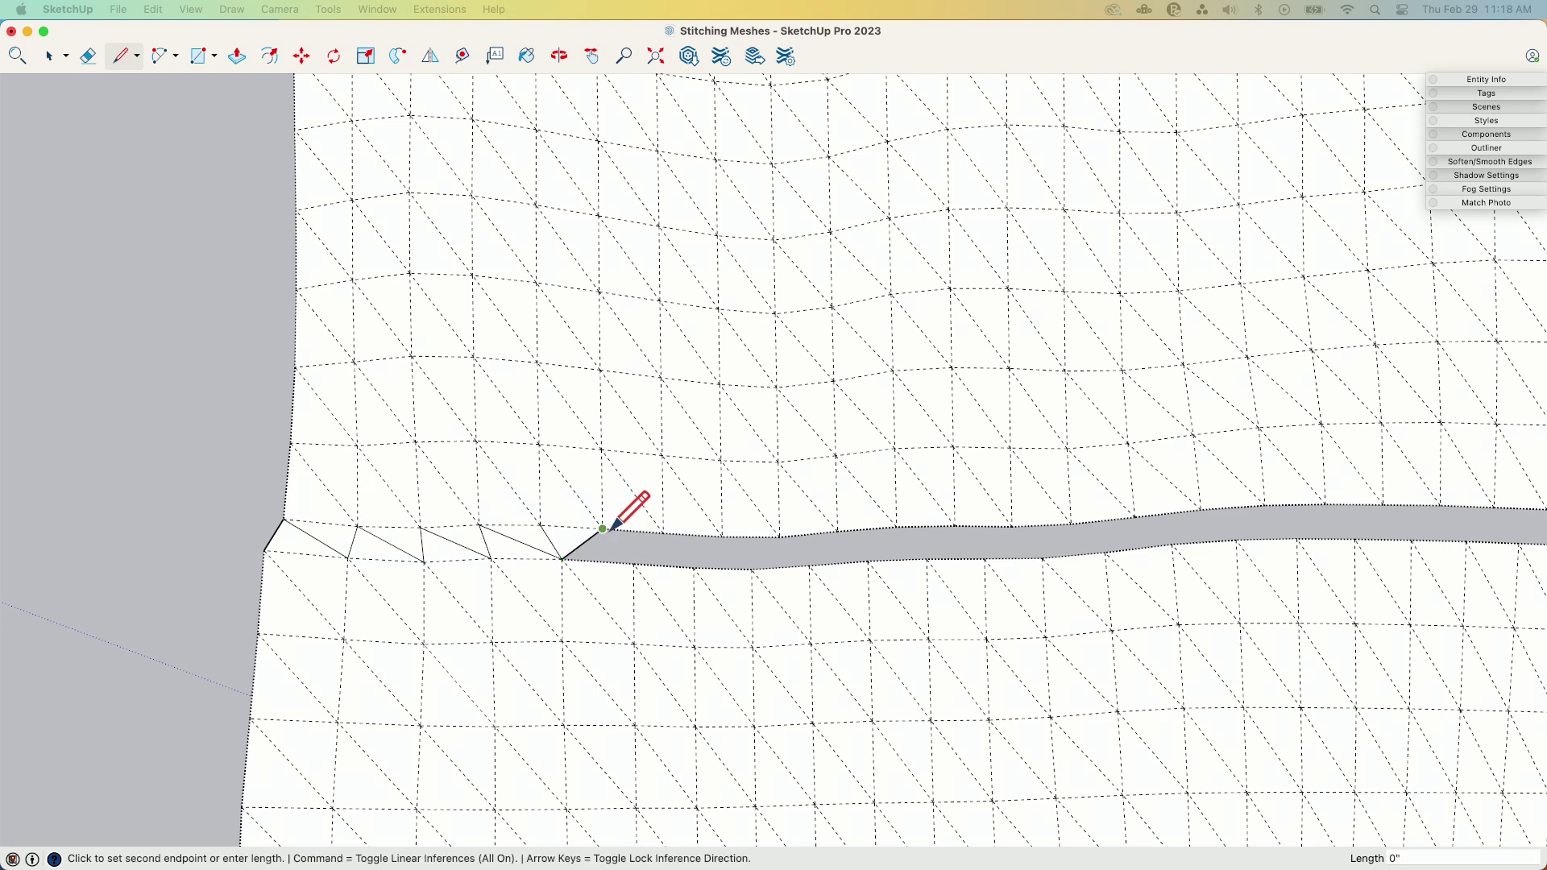
left_click(634, 563)
left_click(634, 563)
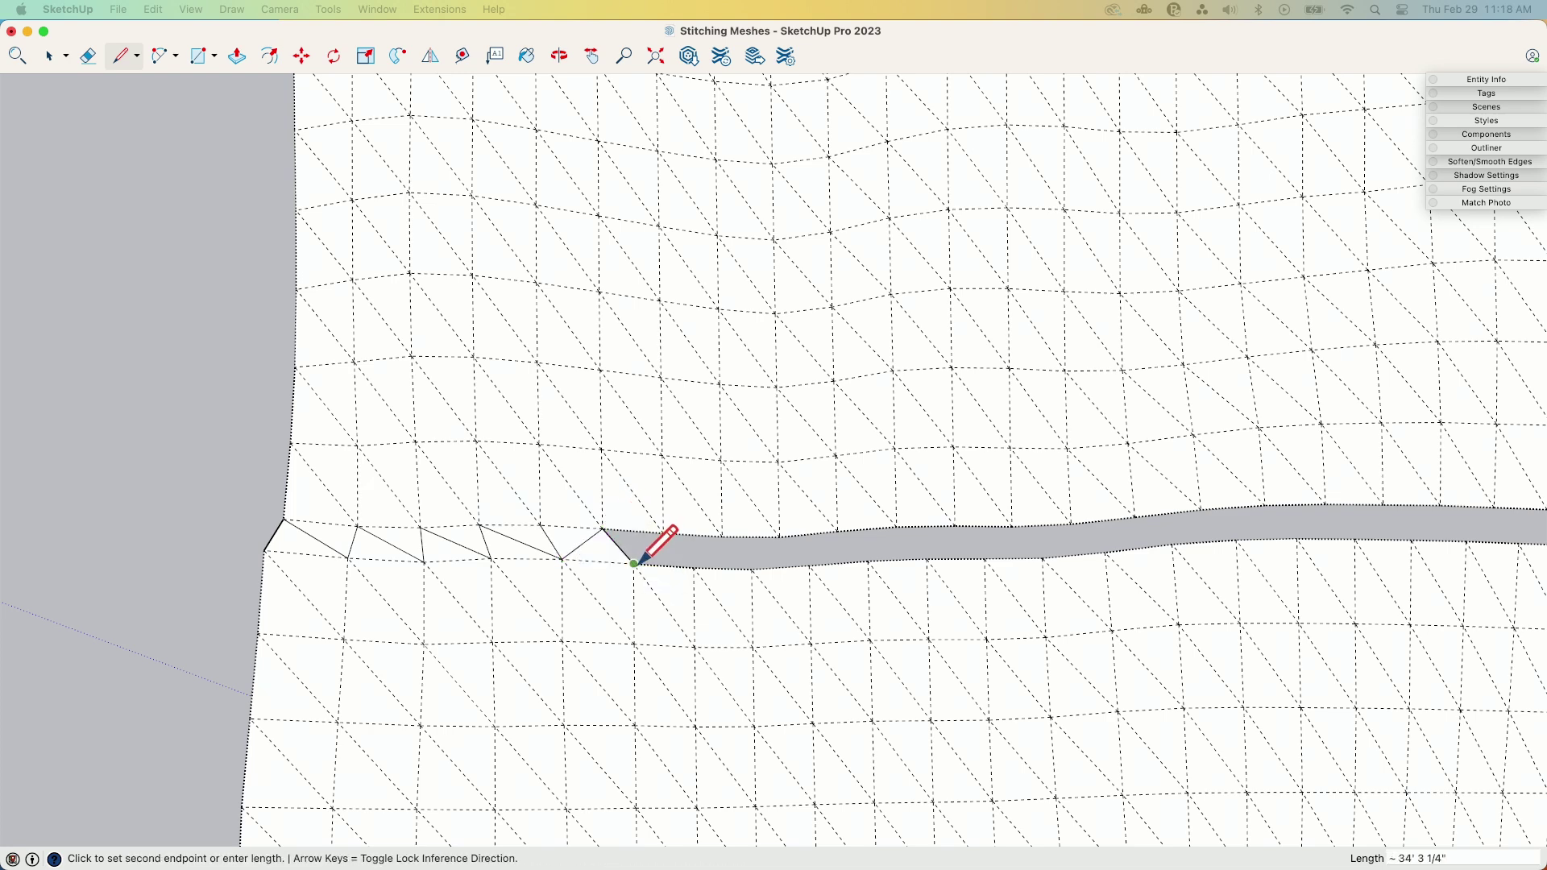
left_click(667, 532)
key("super+z")
key("super+z")
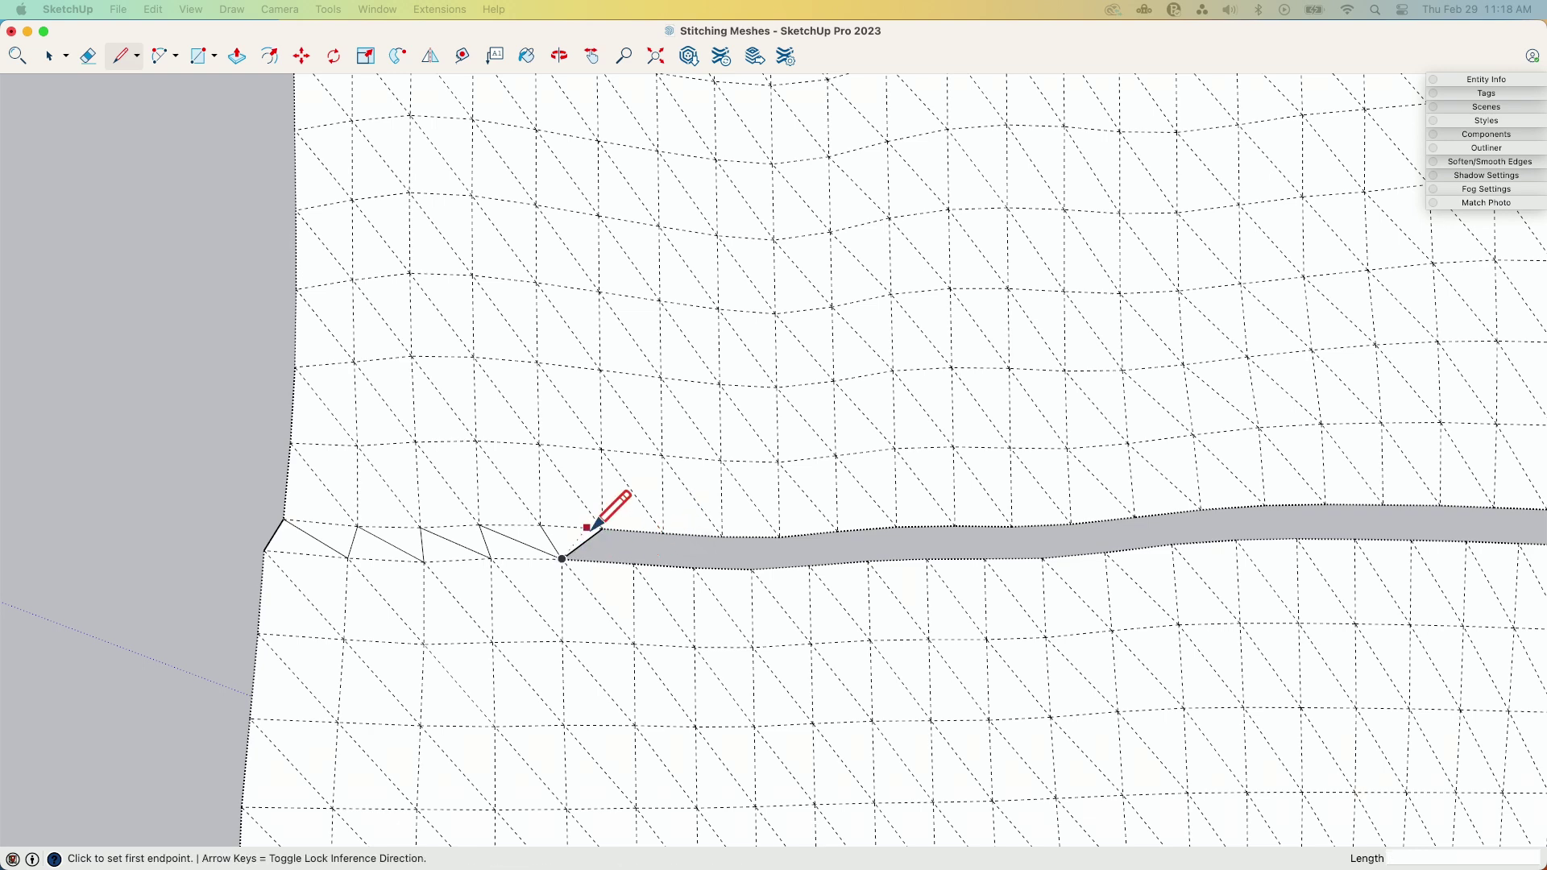
Step: Draw zigzag edges from the rear border's sixth vertex through the front border's sixth and seventh vertices to the rear's eighth
left_click(603, 529)
left_click(634, 563)
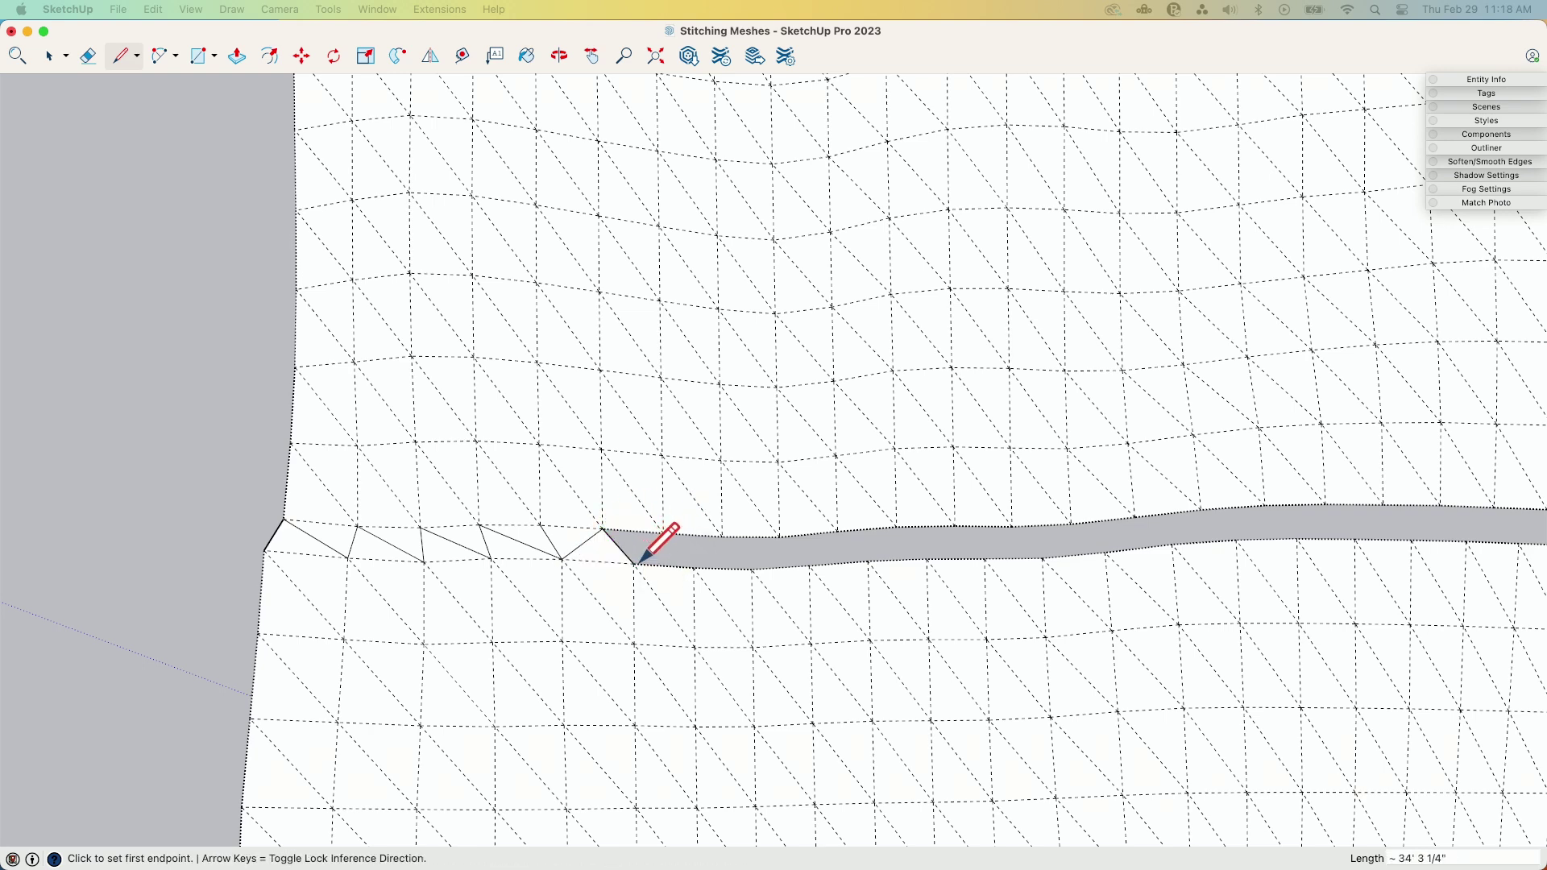
left_click(634, 564)
left_click(667, 534)
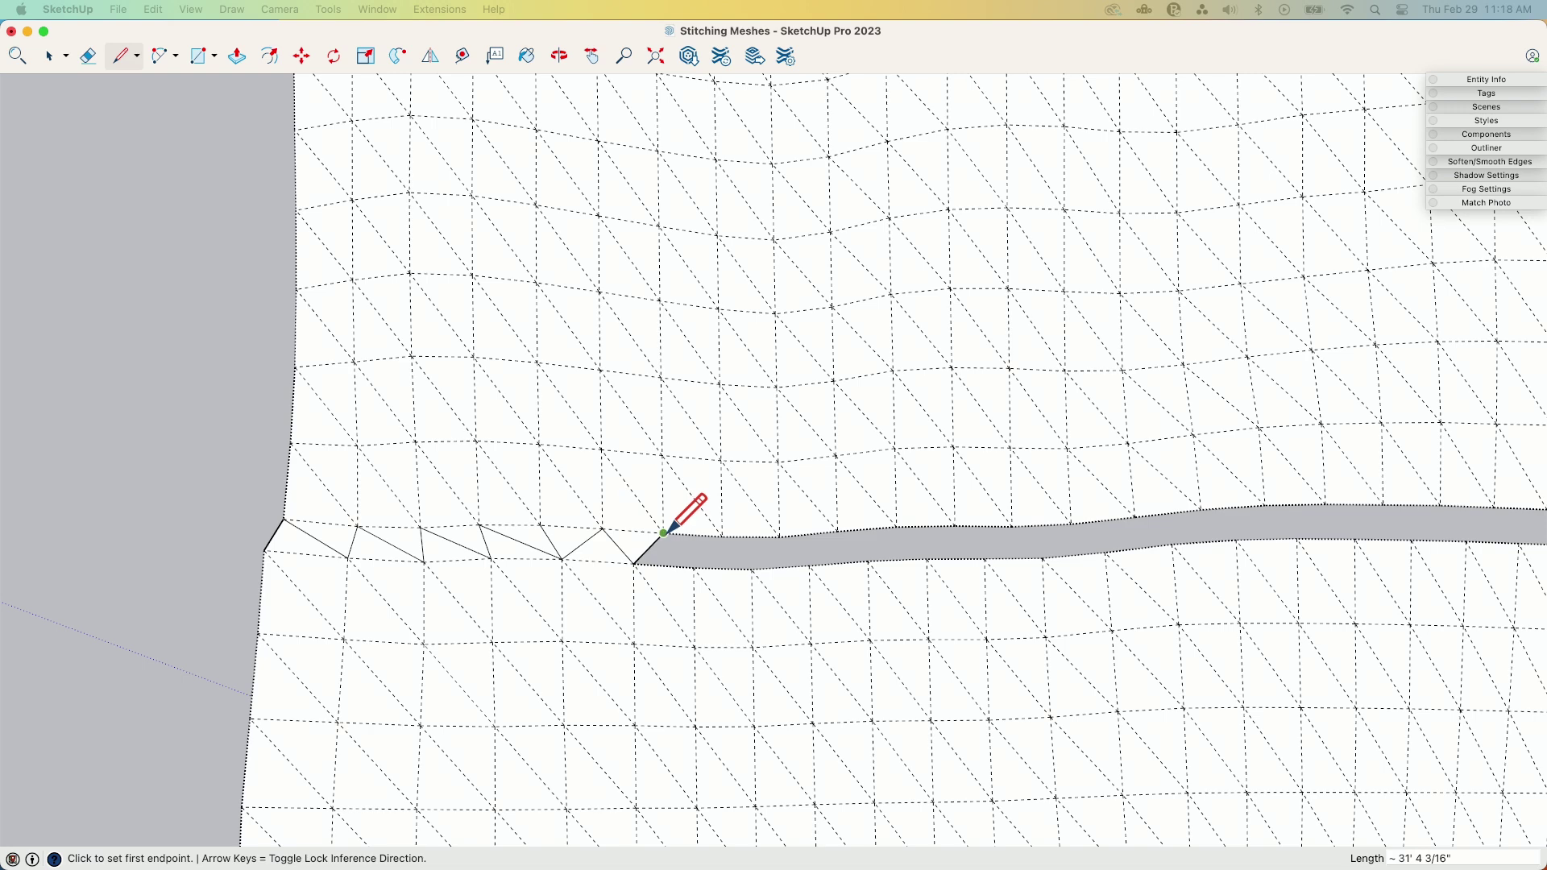
left_click(663, 534)
left_click(696, 569)
left_click(695, 567)
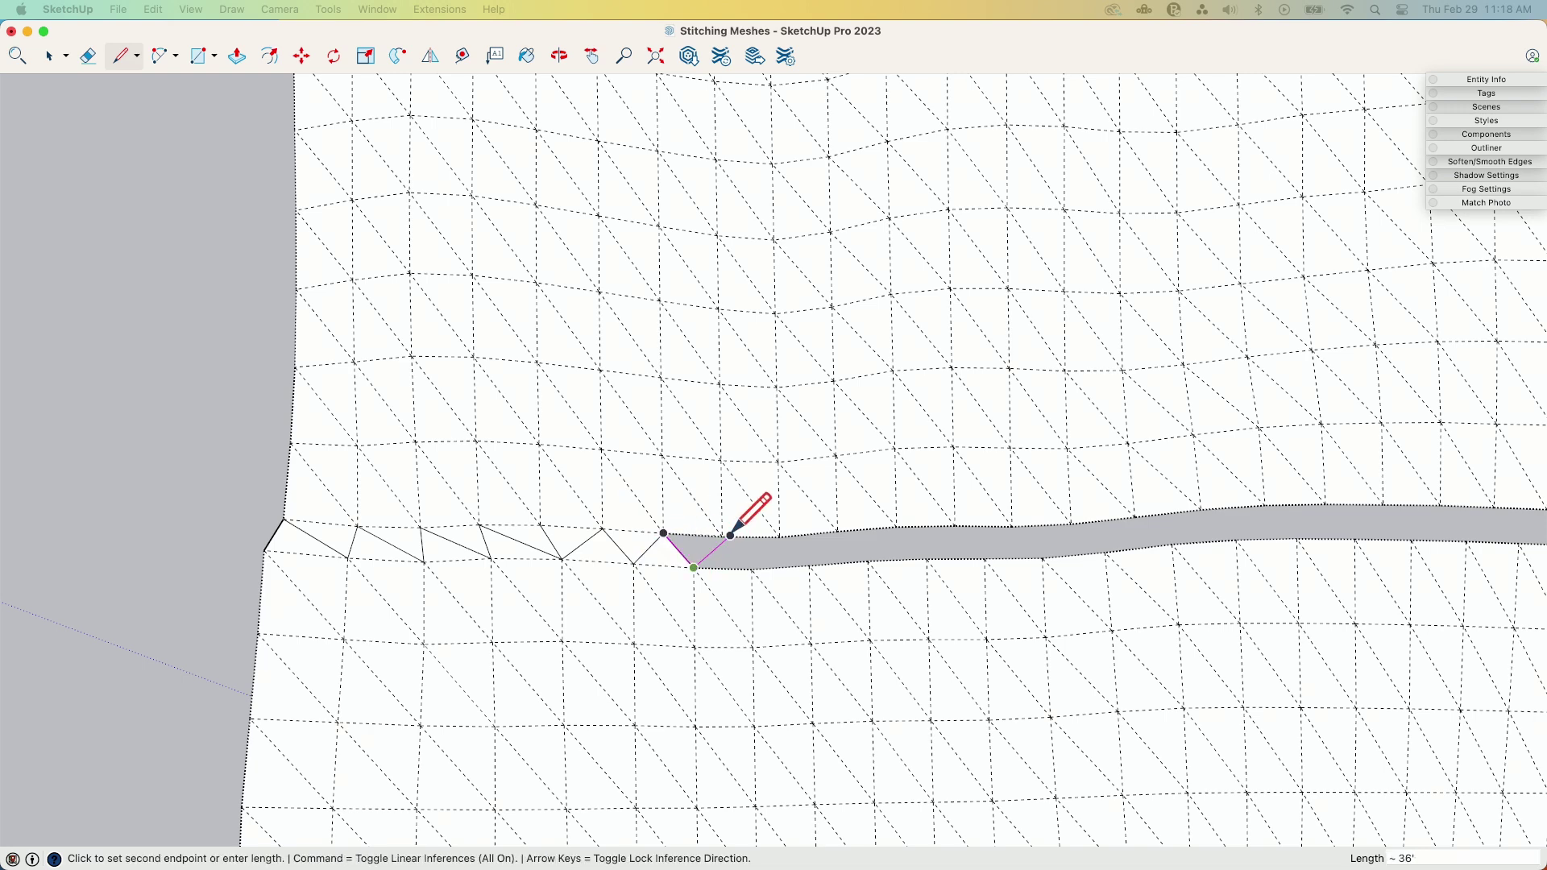
left_click(723, 536)
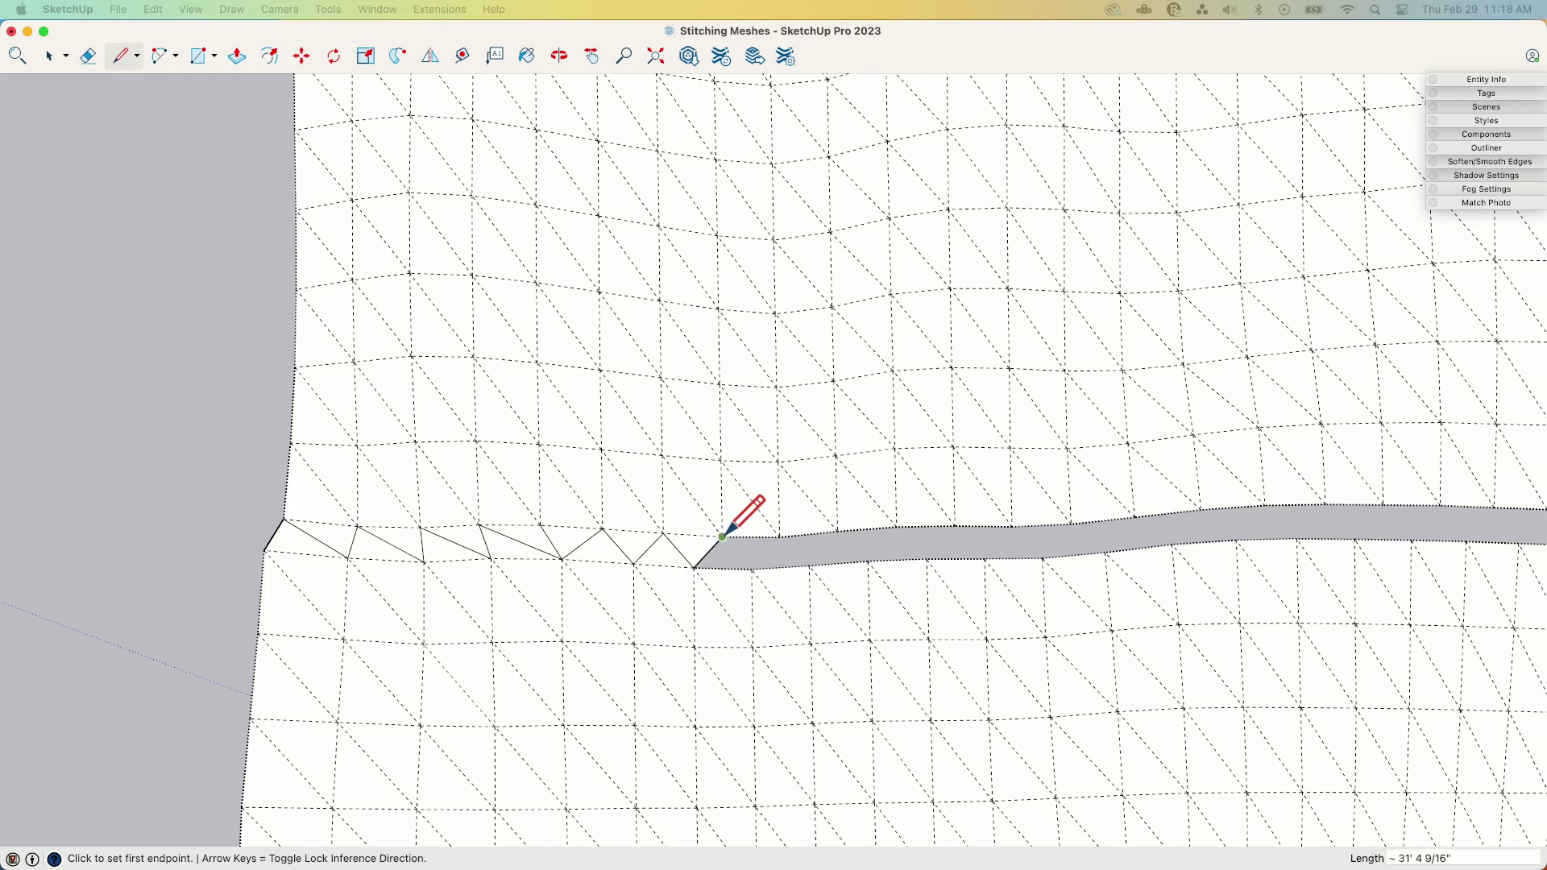
Step: Carry the zigzag on from the rear border's eighth vertex through the front's eighth and ninth vertices to the rear's tenth
left_click(751, 568)
left_click(751, 569)
left_click(779, 536)
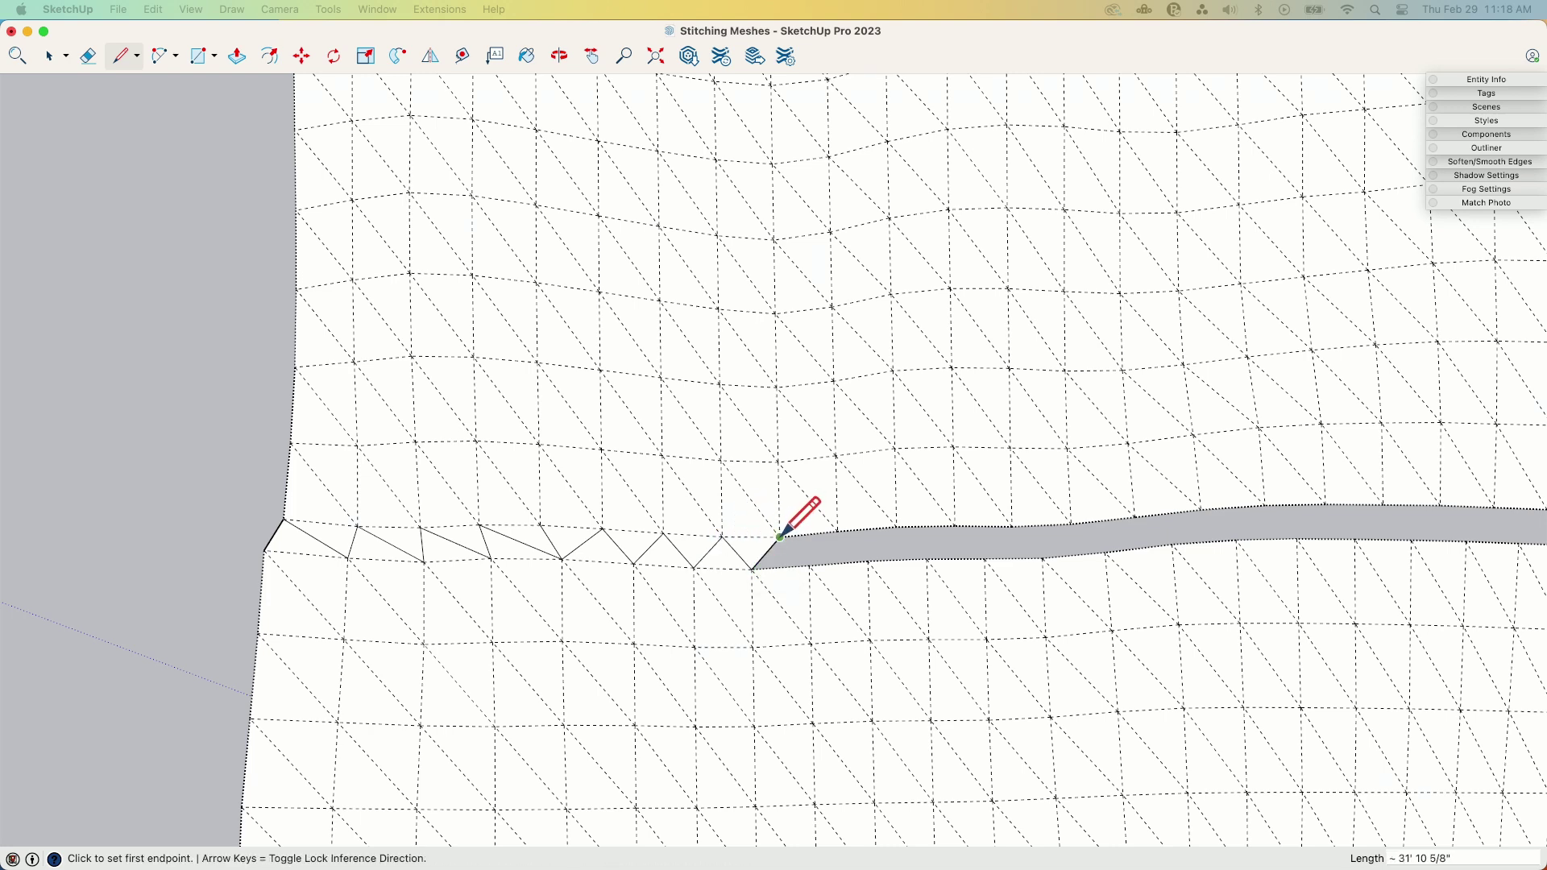
left_click(810, 566)
left_click(838, 531)
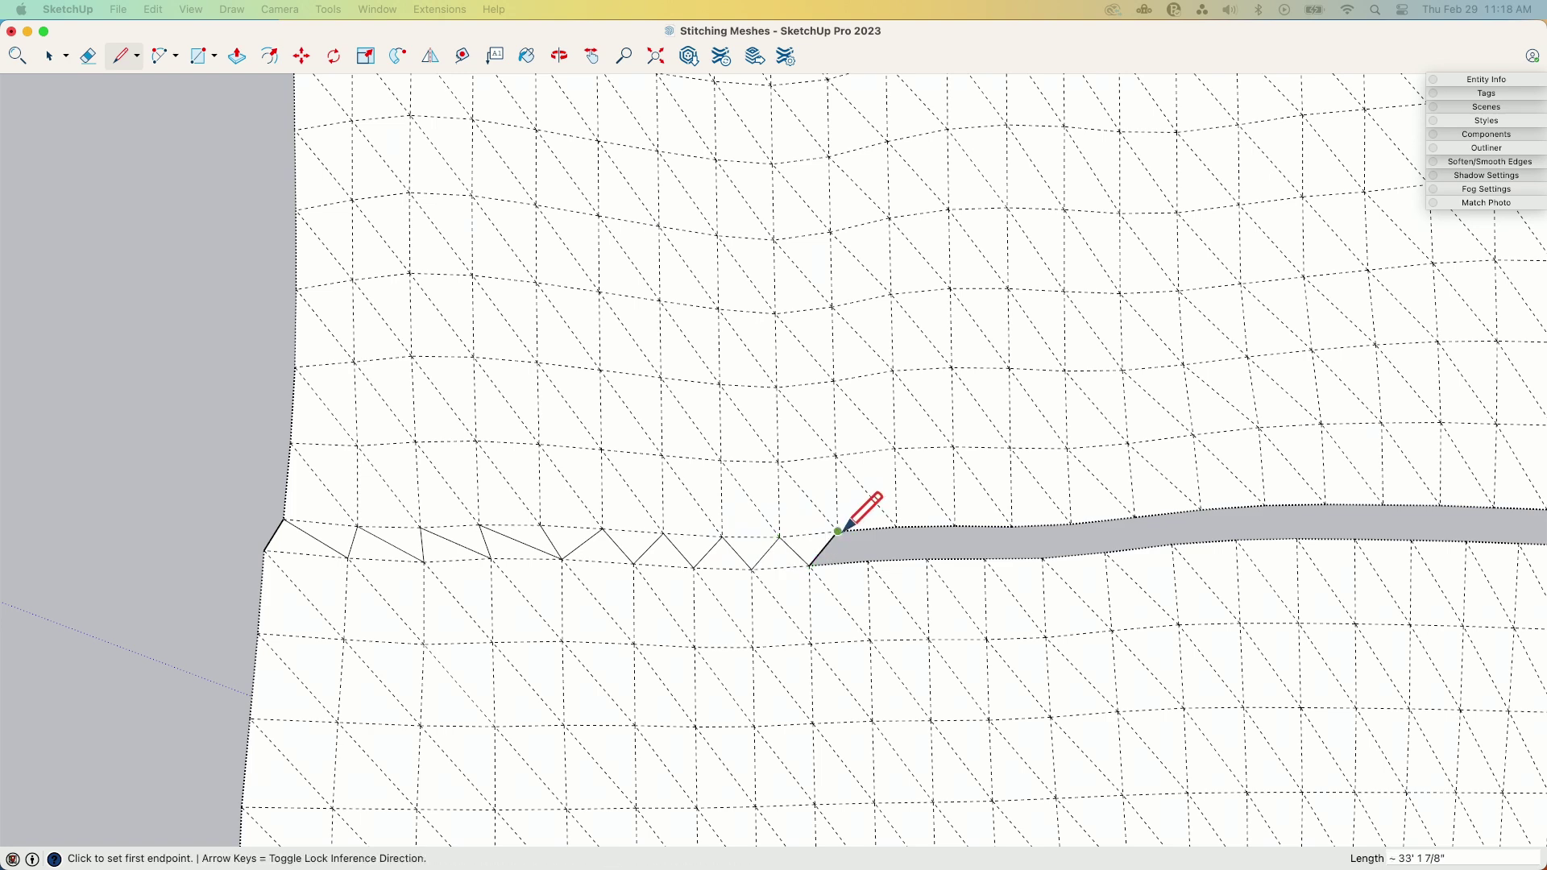
Step: Continue the zigzag edges from the rear border's tenth vertex through the front's tenth and eleventh to the rear's twelfth
left_click(838, 531)
left_click(868, 561)
left_click(867, 561)
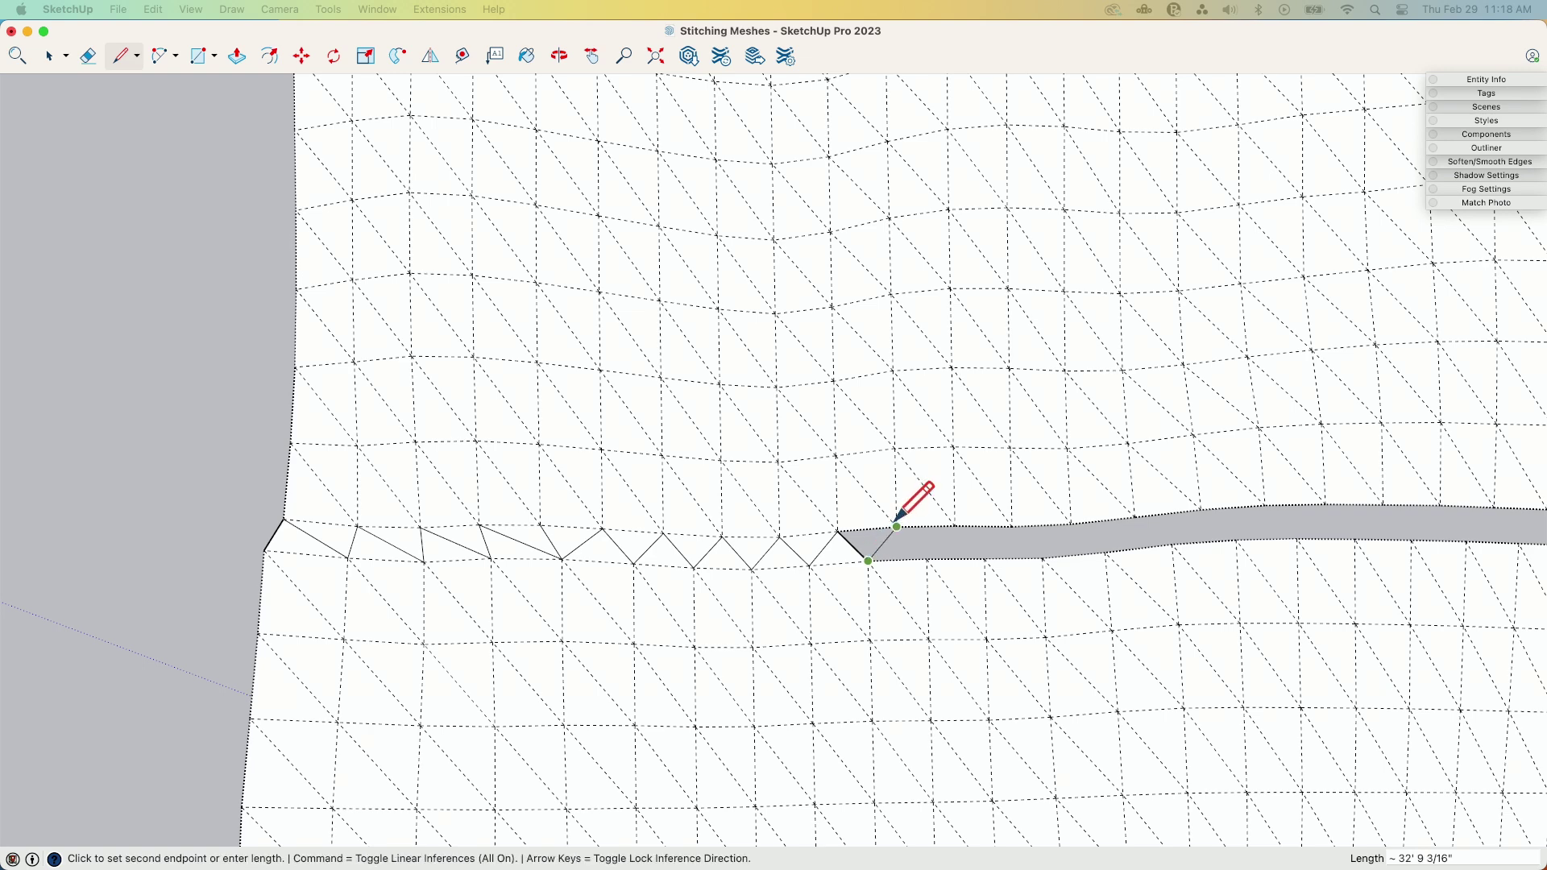
left_click(897, 527)
left_click(896, 527)
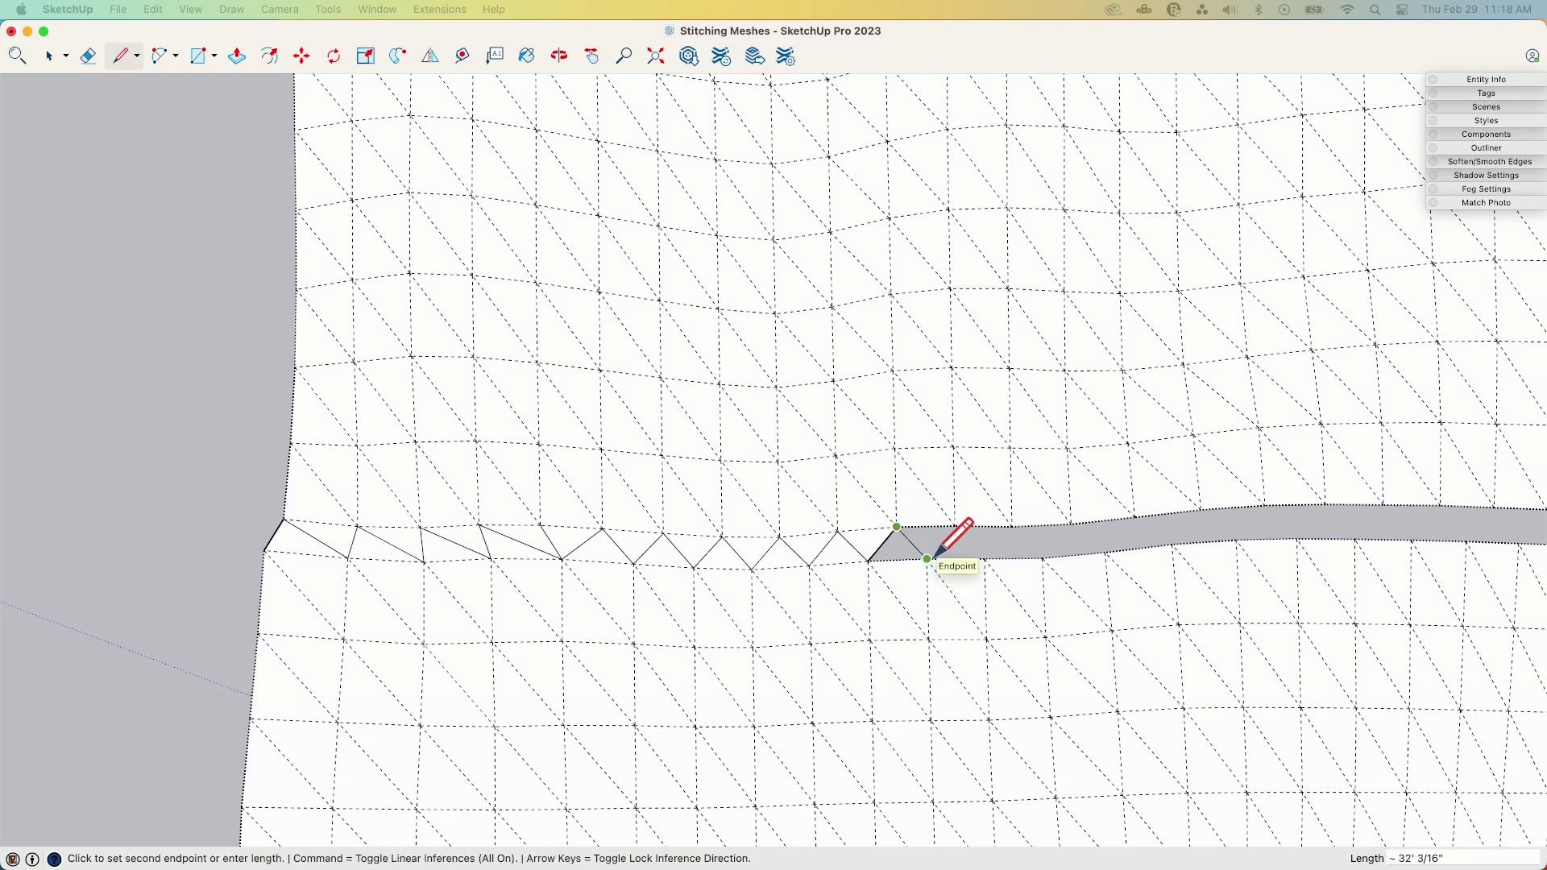
left_click(928, 557)
left_click(955, 525)
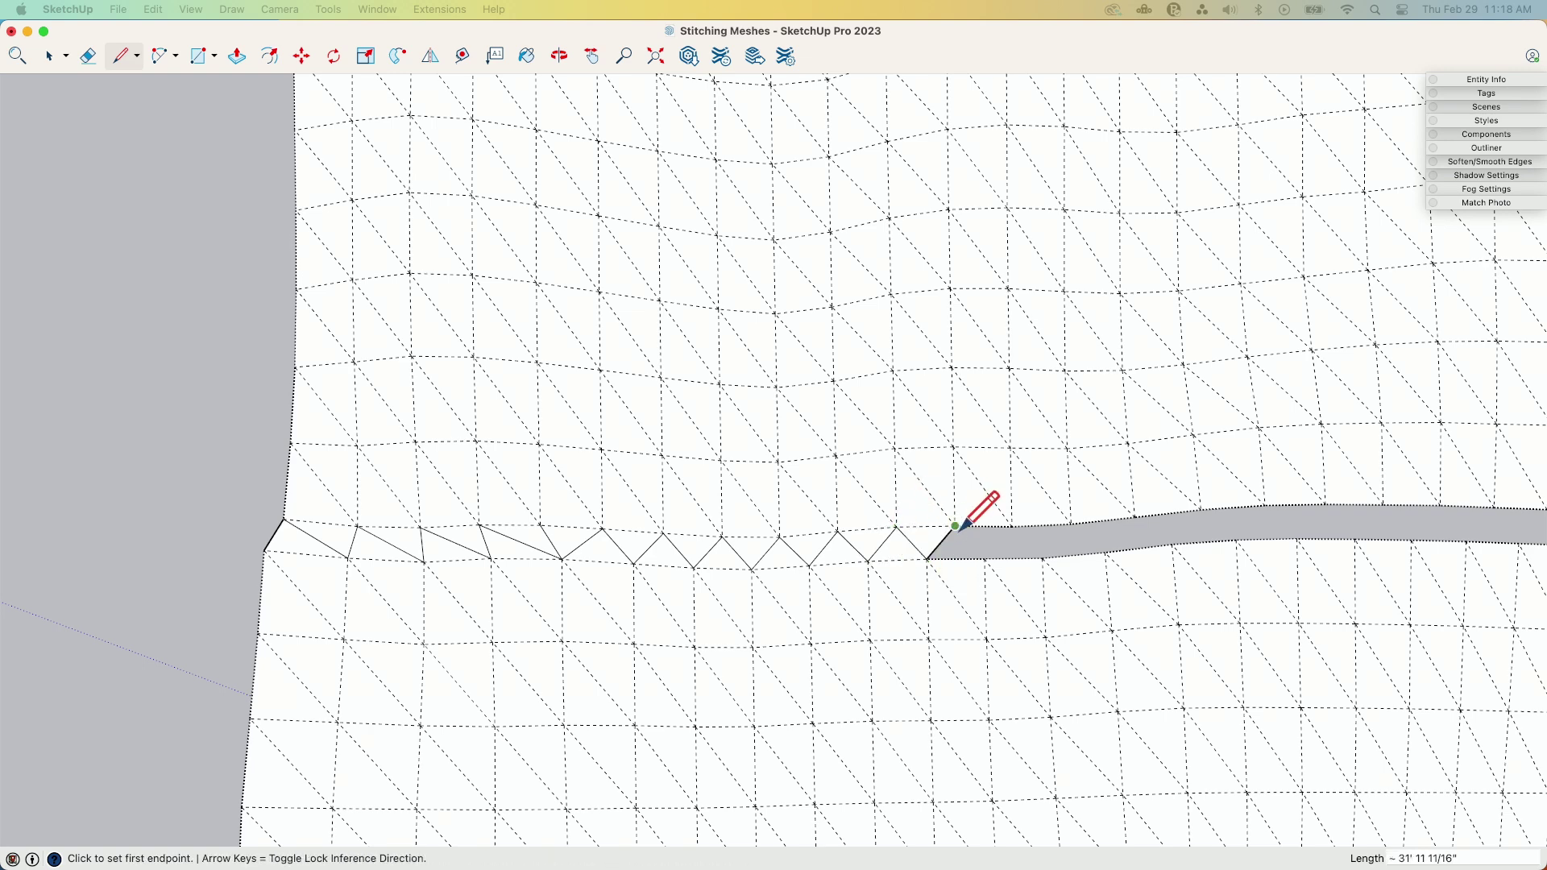
Step: Extend the zigzag edges through the front border's twelfth and thirteenth vertices, ending at the rear border's fourteenth vertex
left_click(985, 558)
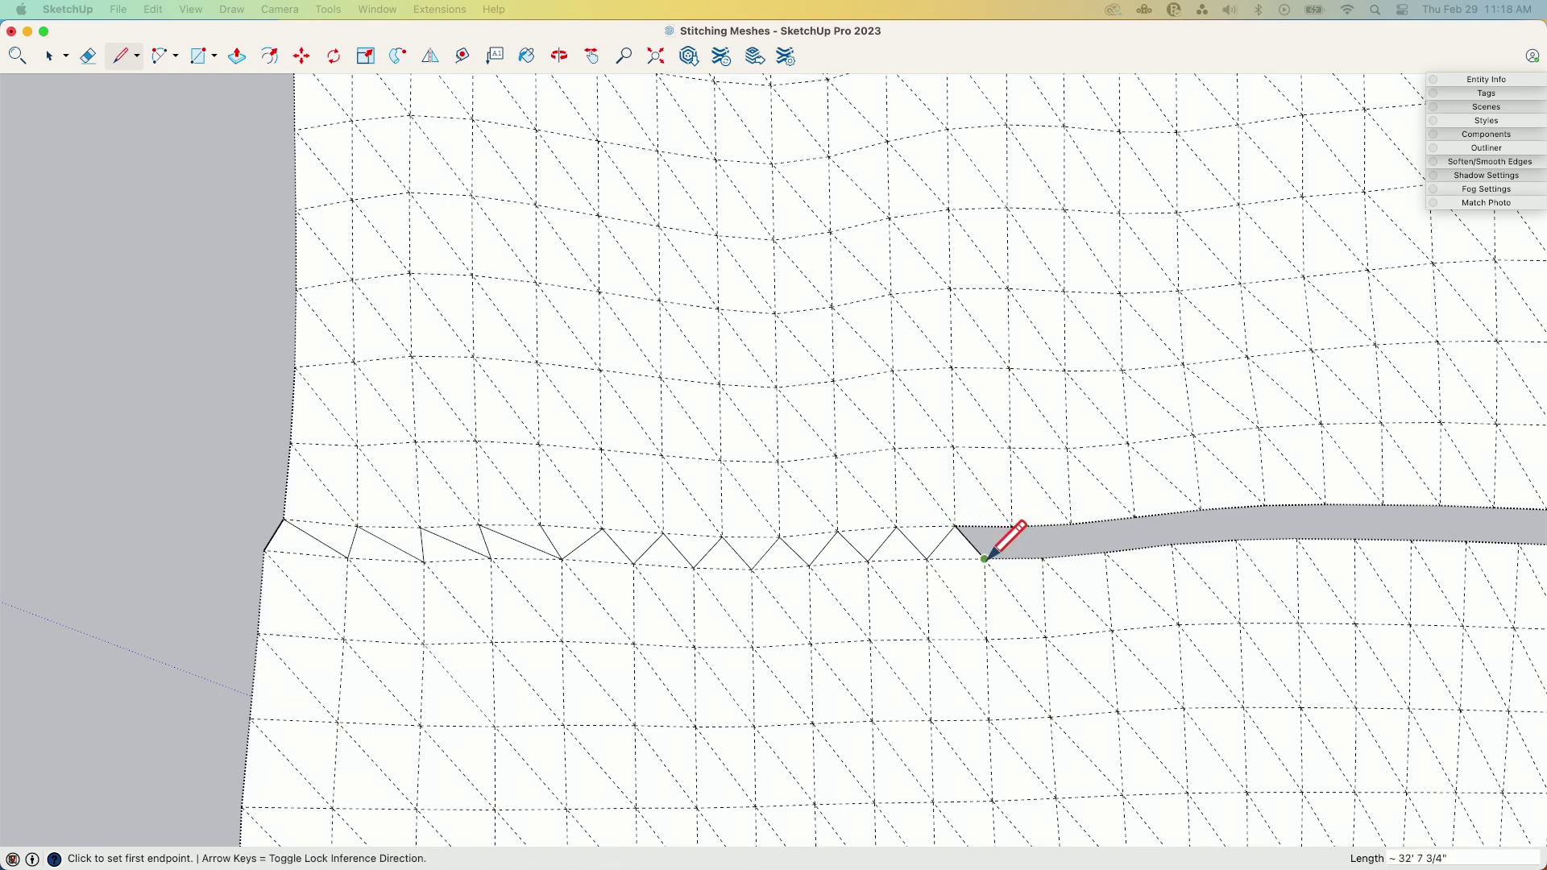
left_click(1012, 527)
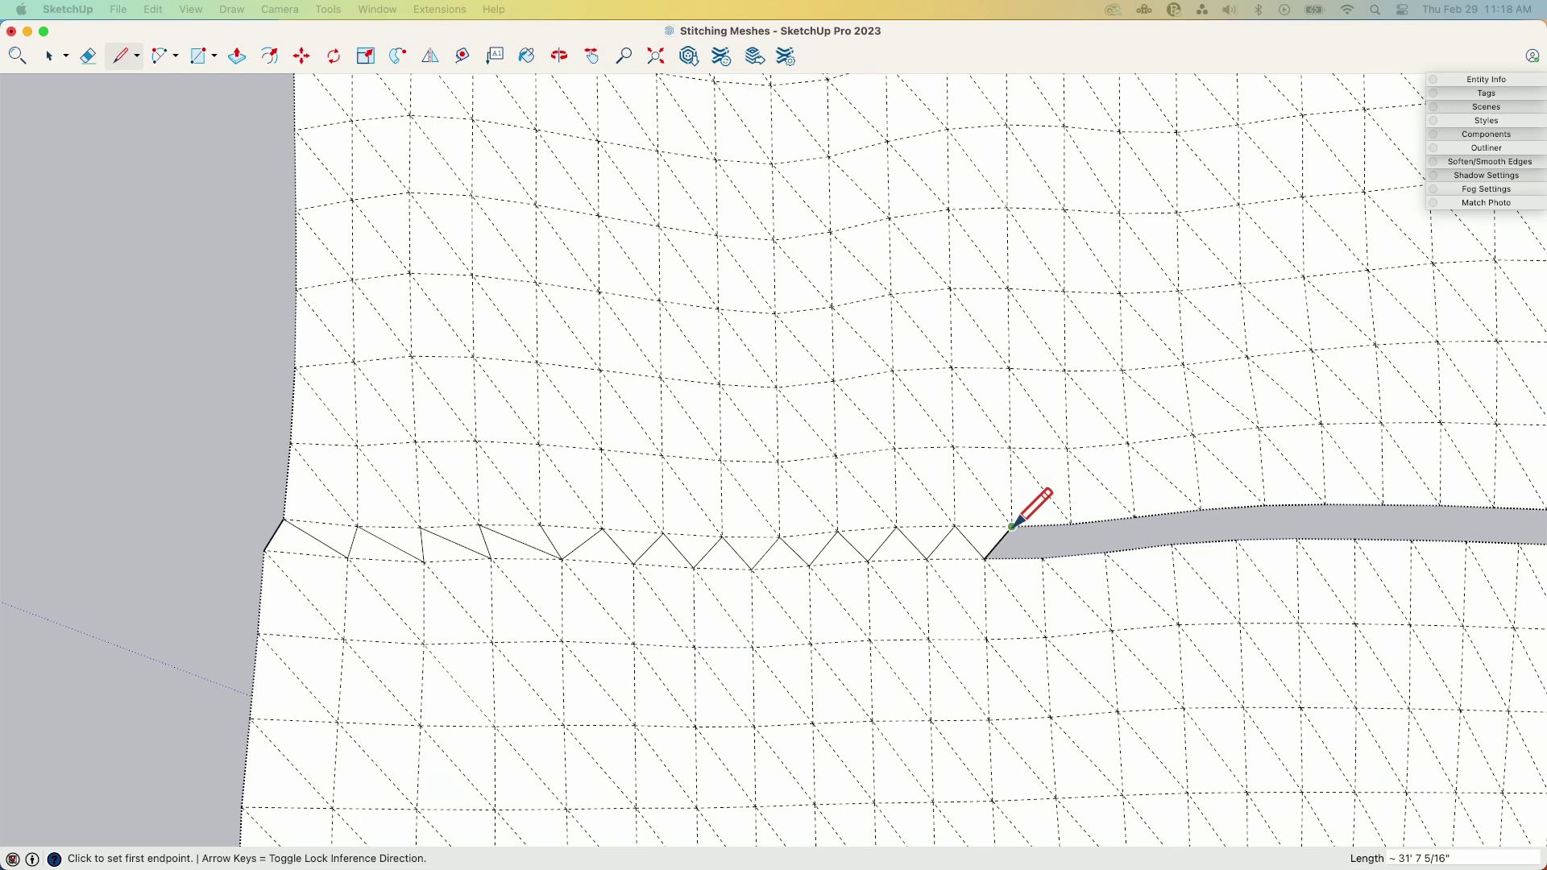
left_click(1043, 557)
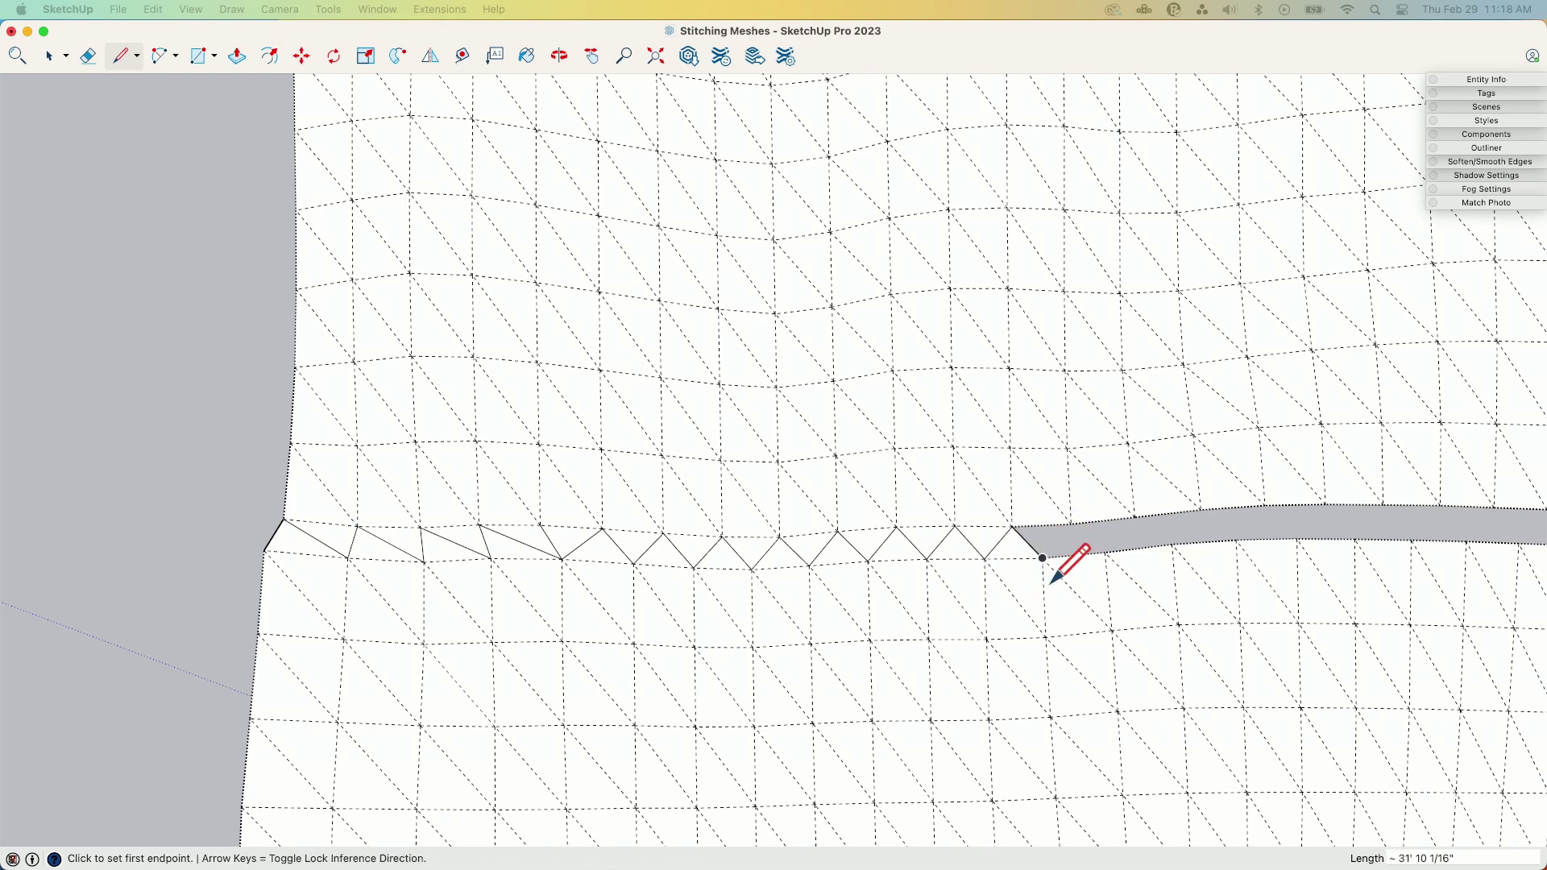
left_click(1043, 557)
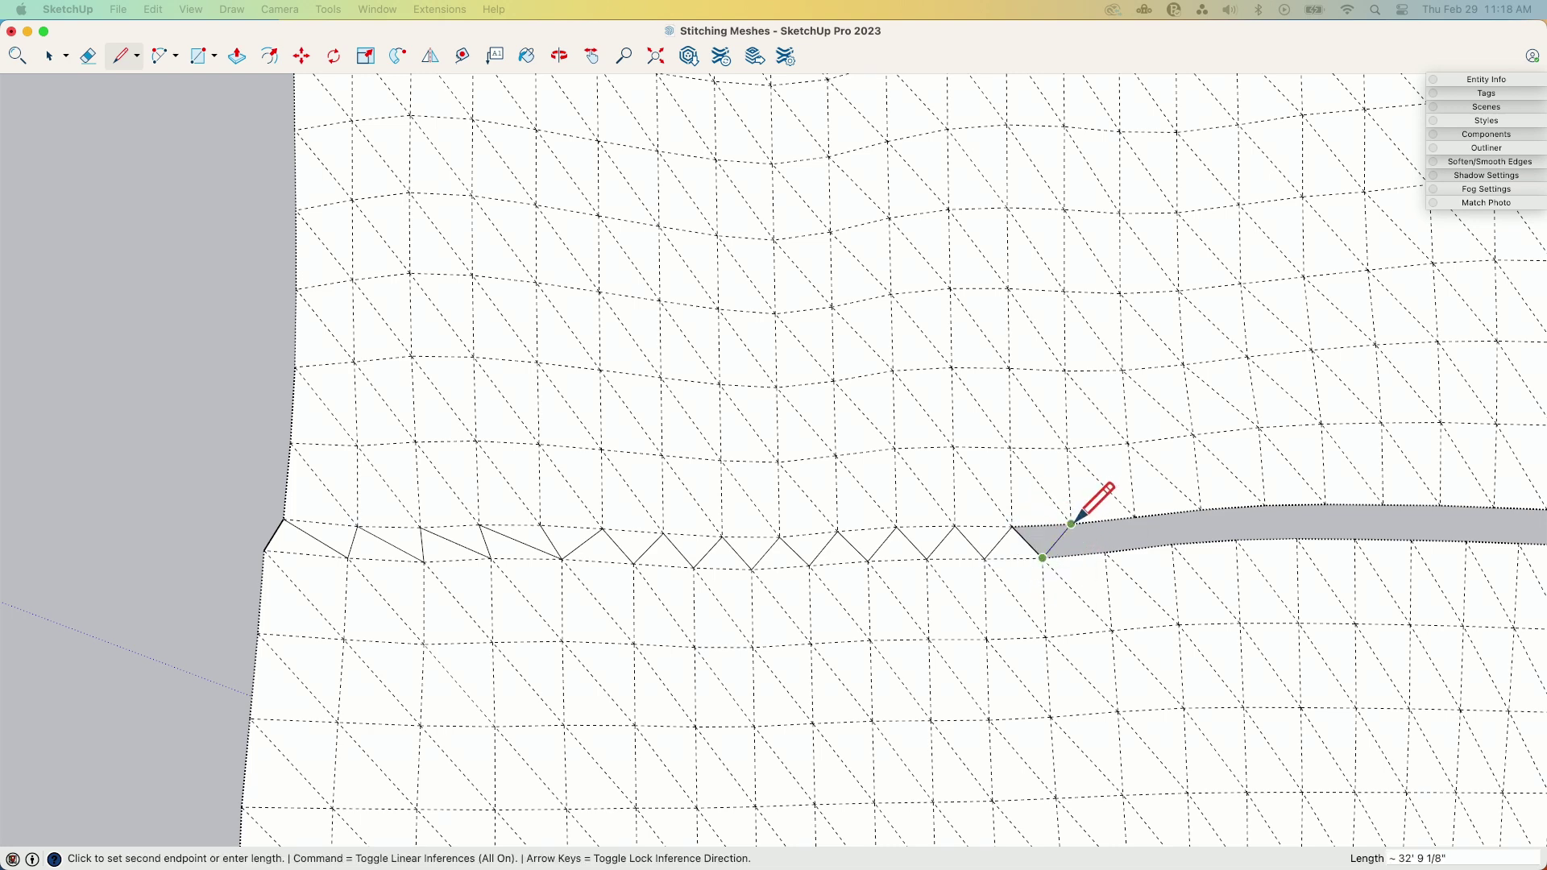
left_click(1071, 525)
Step: Carry the zigzag from the rear border's fourteenth vertex through the following border vertices to the front's sixteenth
left_click(1105, 552)
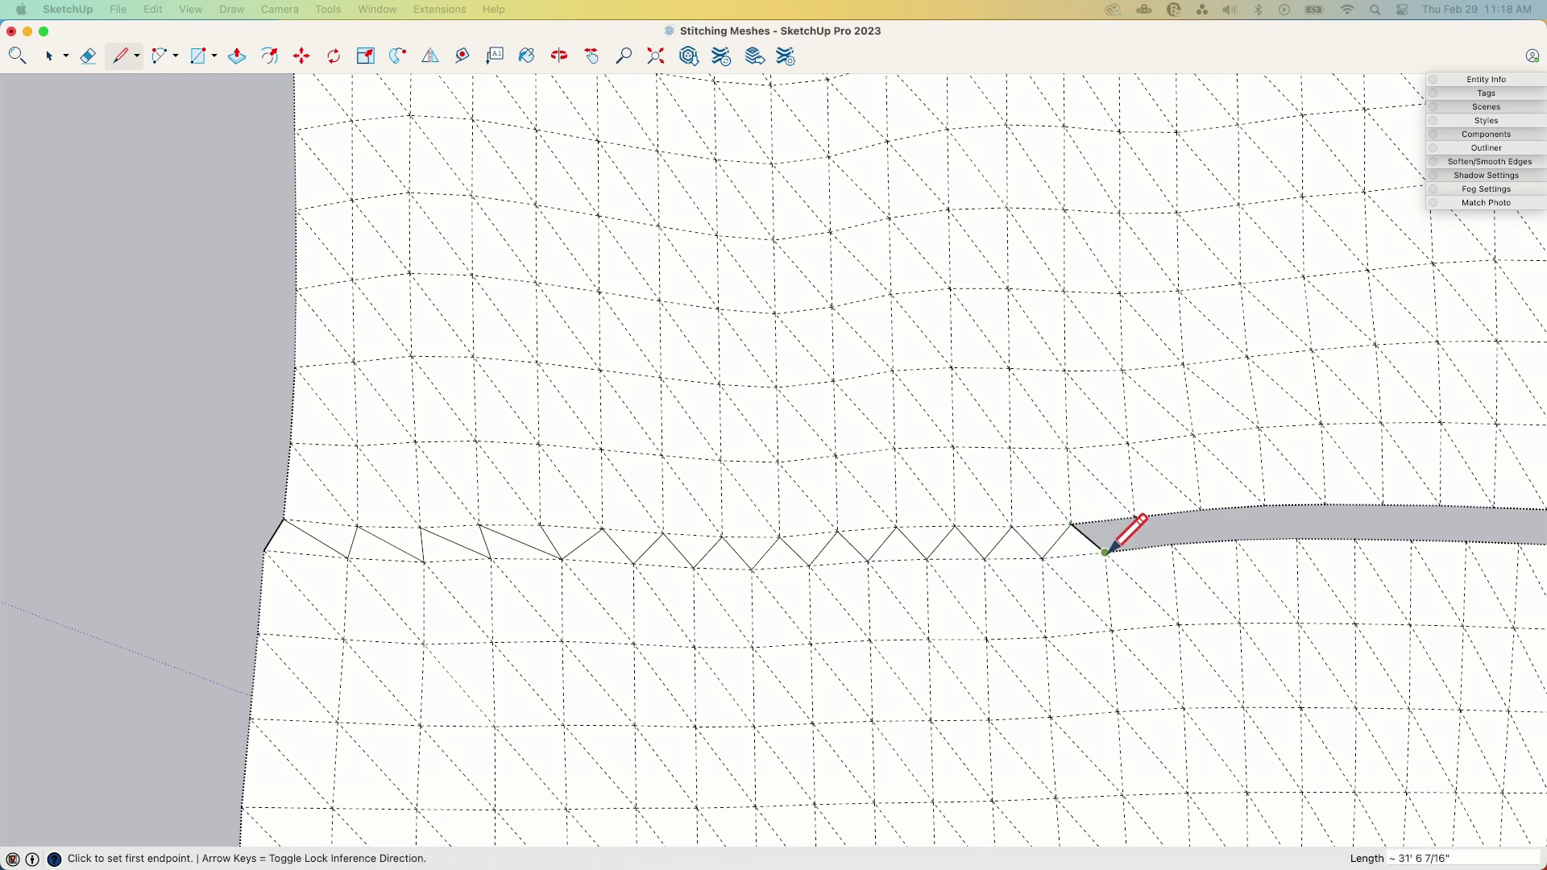
left_click(1134, 517)
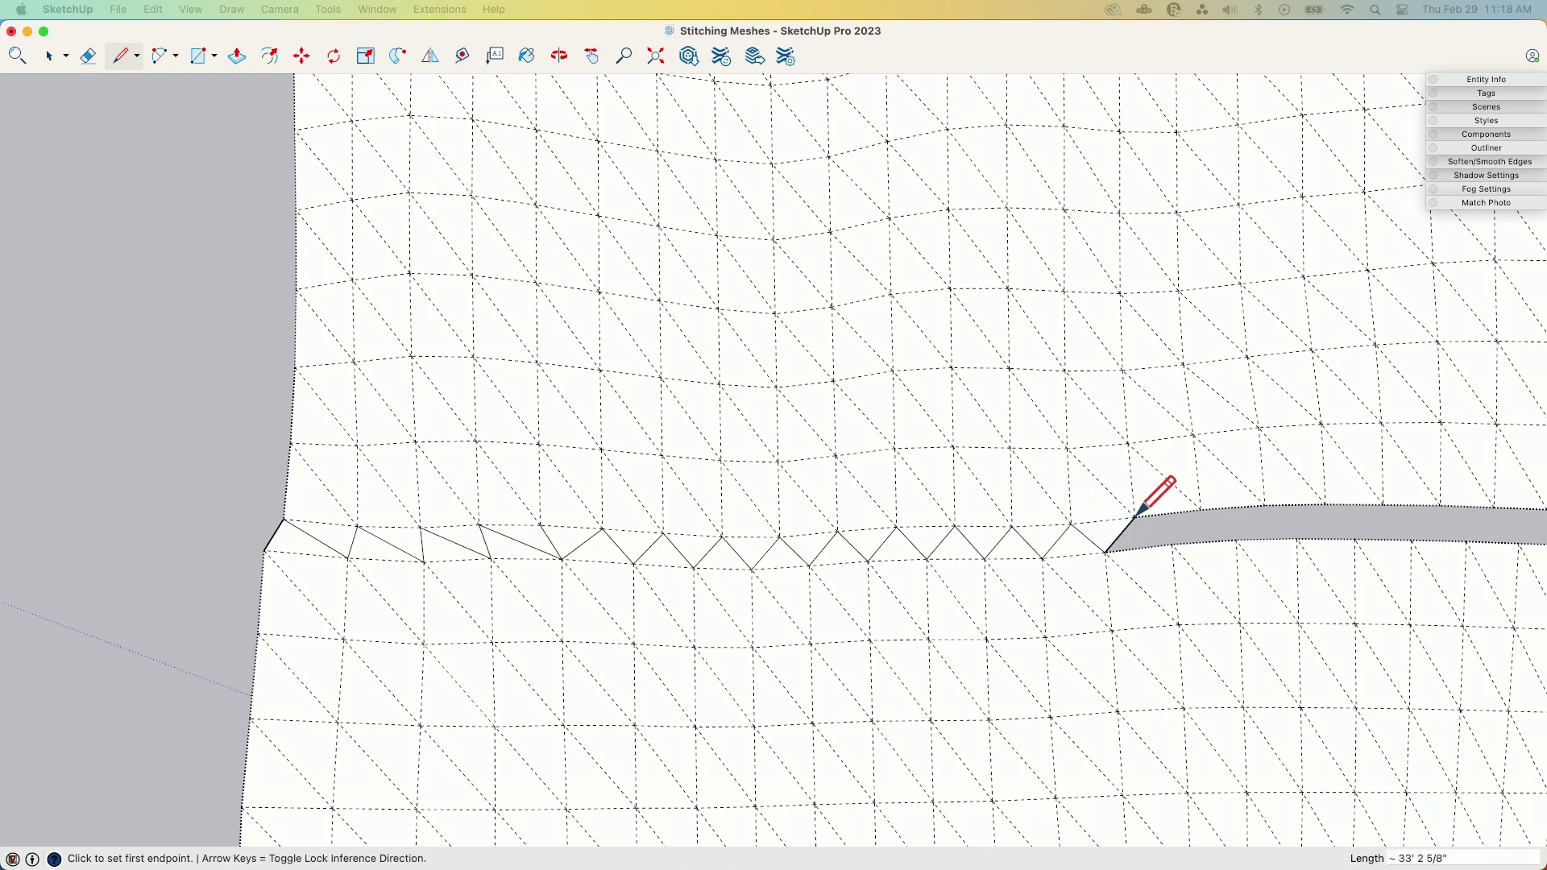
left_click(1173, 544)
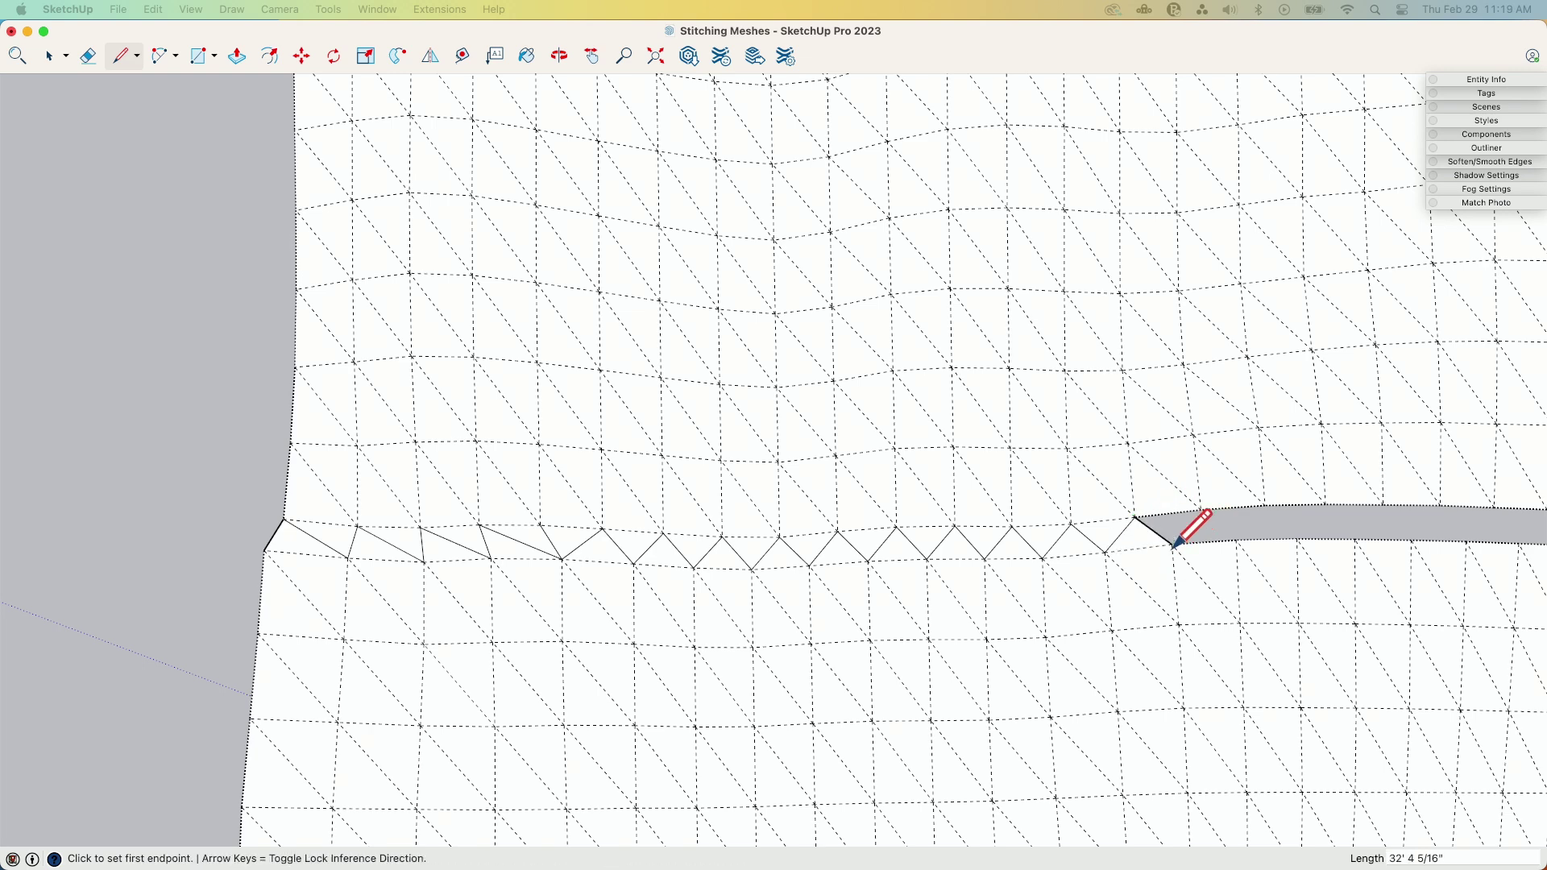
left_click(1201, 510)
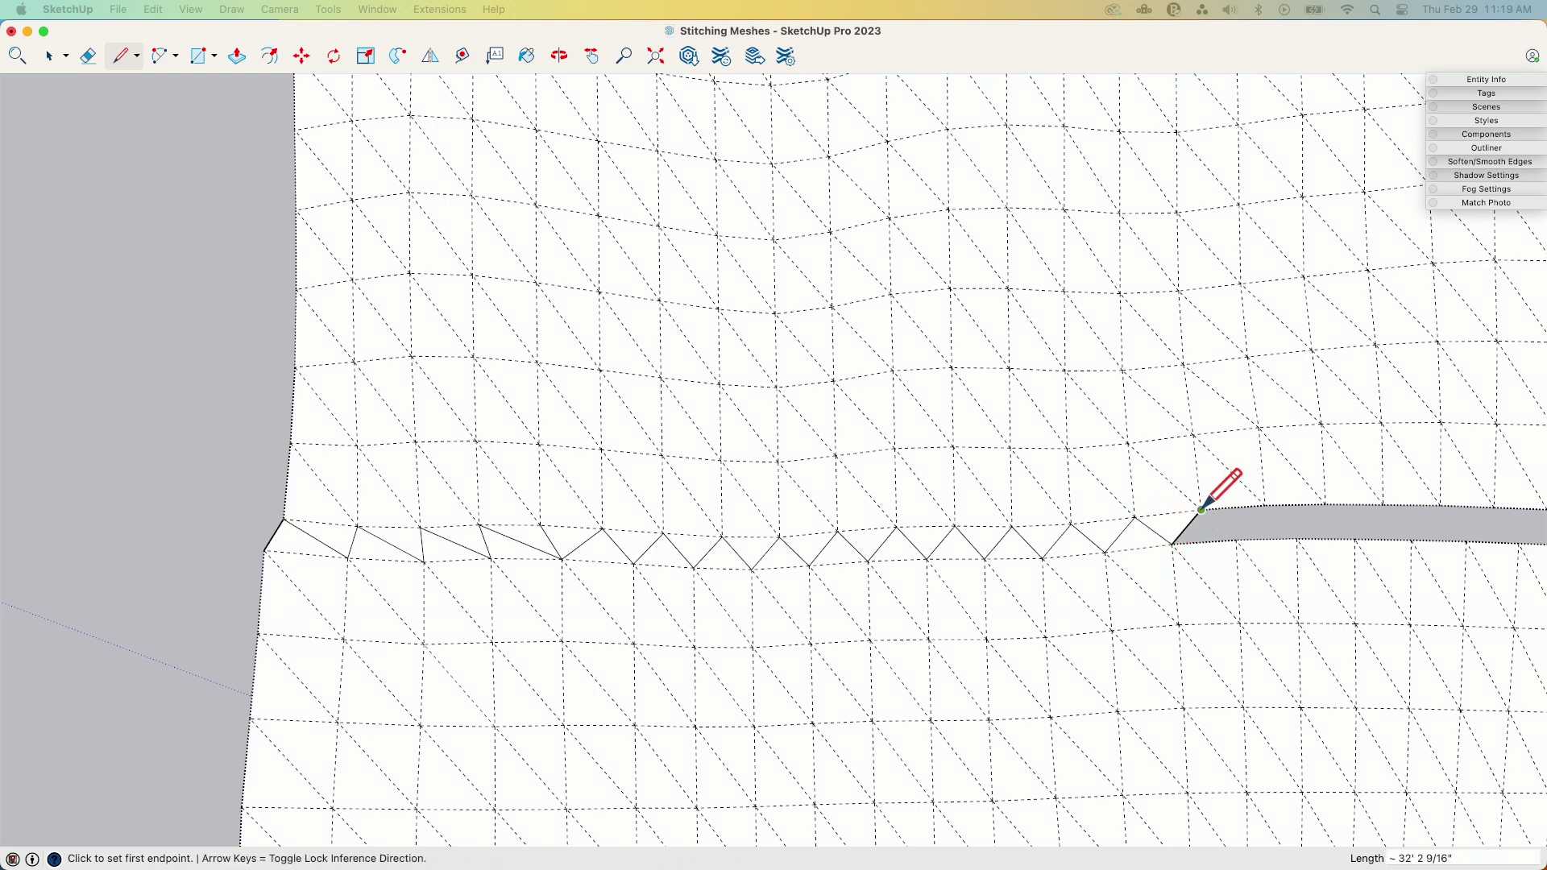
left_click(1236, 540)
Step: Soften and smooth all the zigzag bridging edges across the closed part of the gap with the Eraser tool
key("space")
scroll(1096, 556, "down", 10)
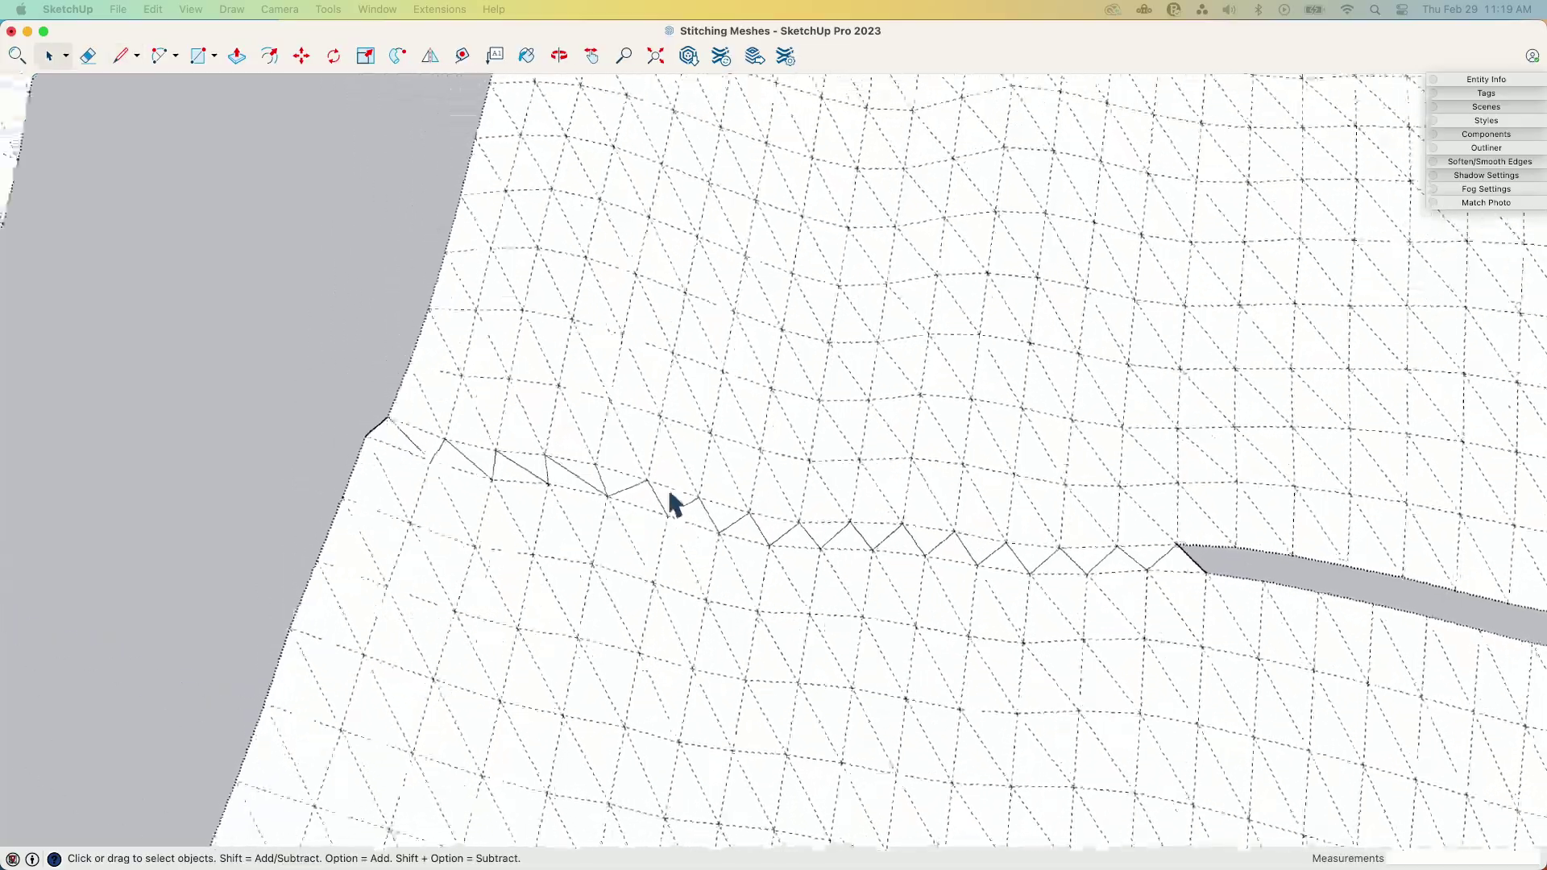
scroll(725, 528, "up", 10)
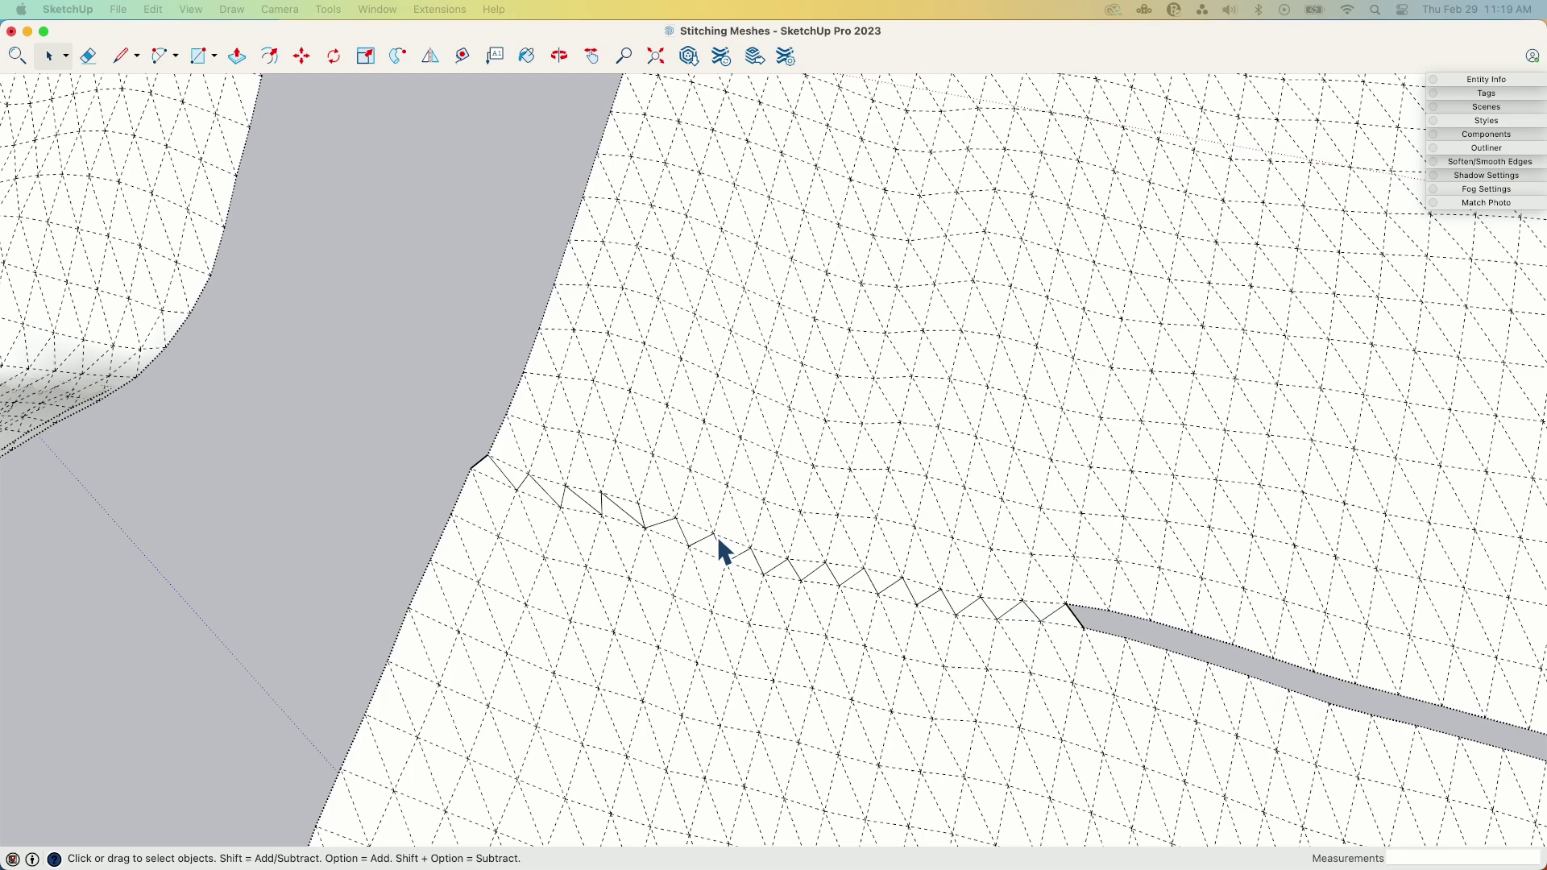
key("e")
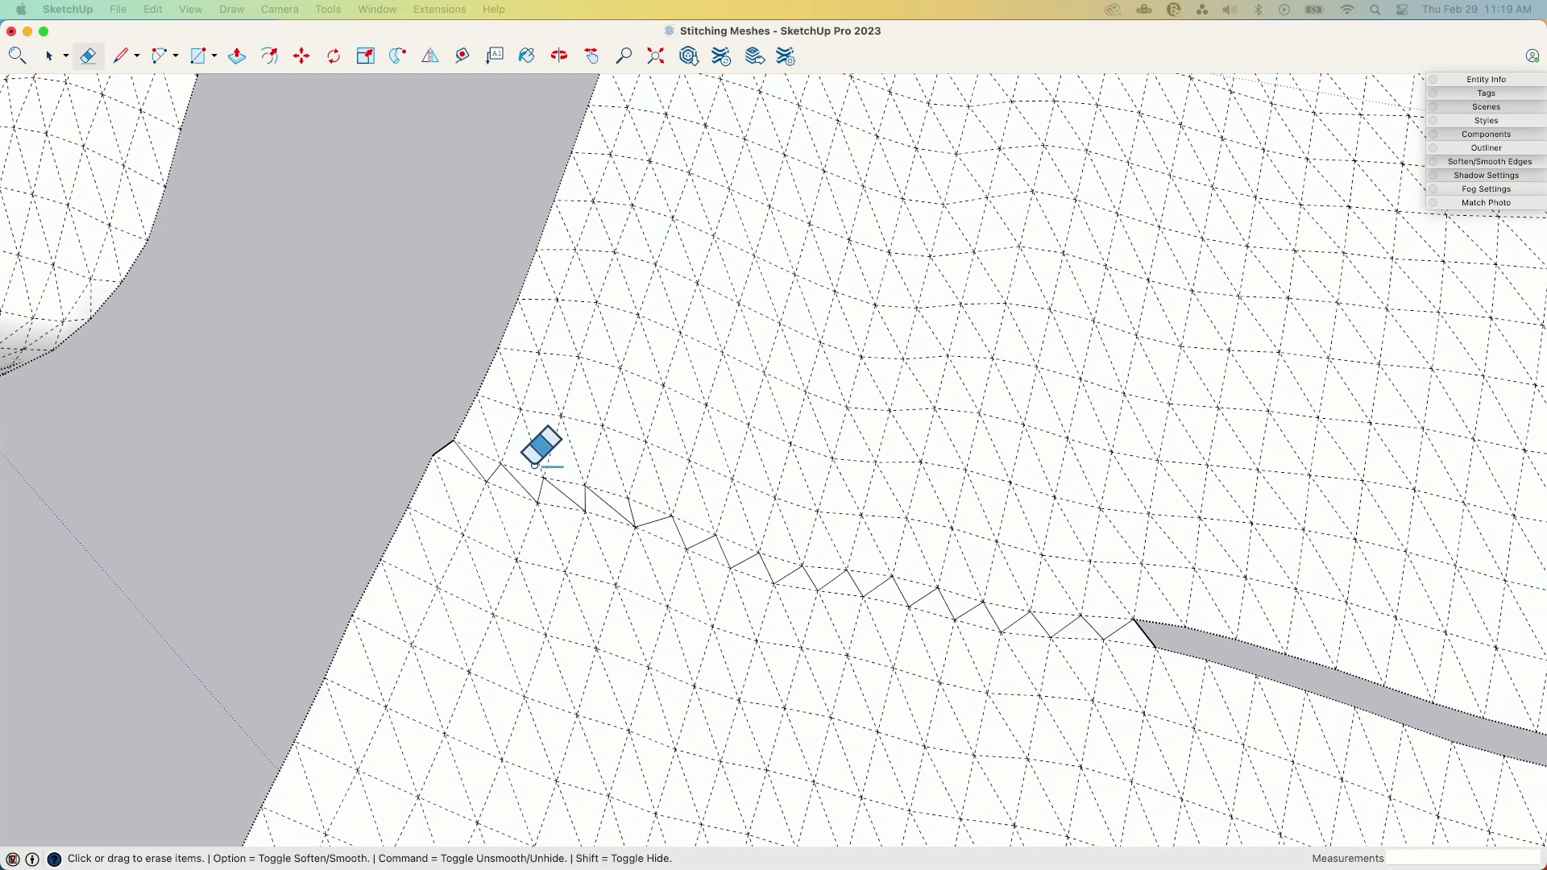
key("alt")
left_click_drag(469, 465, 511, 484)
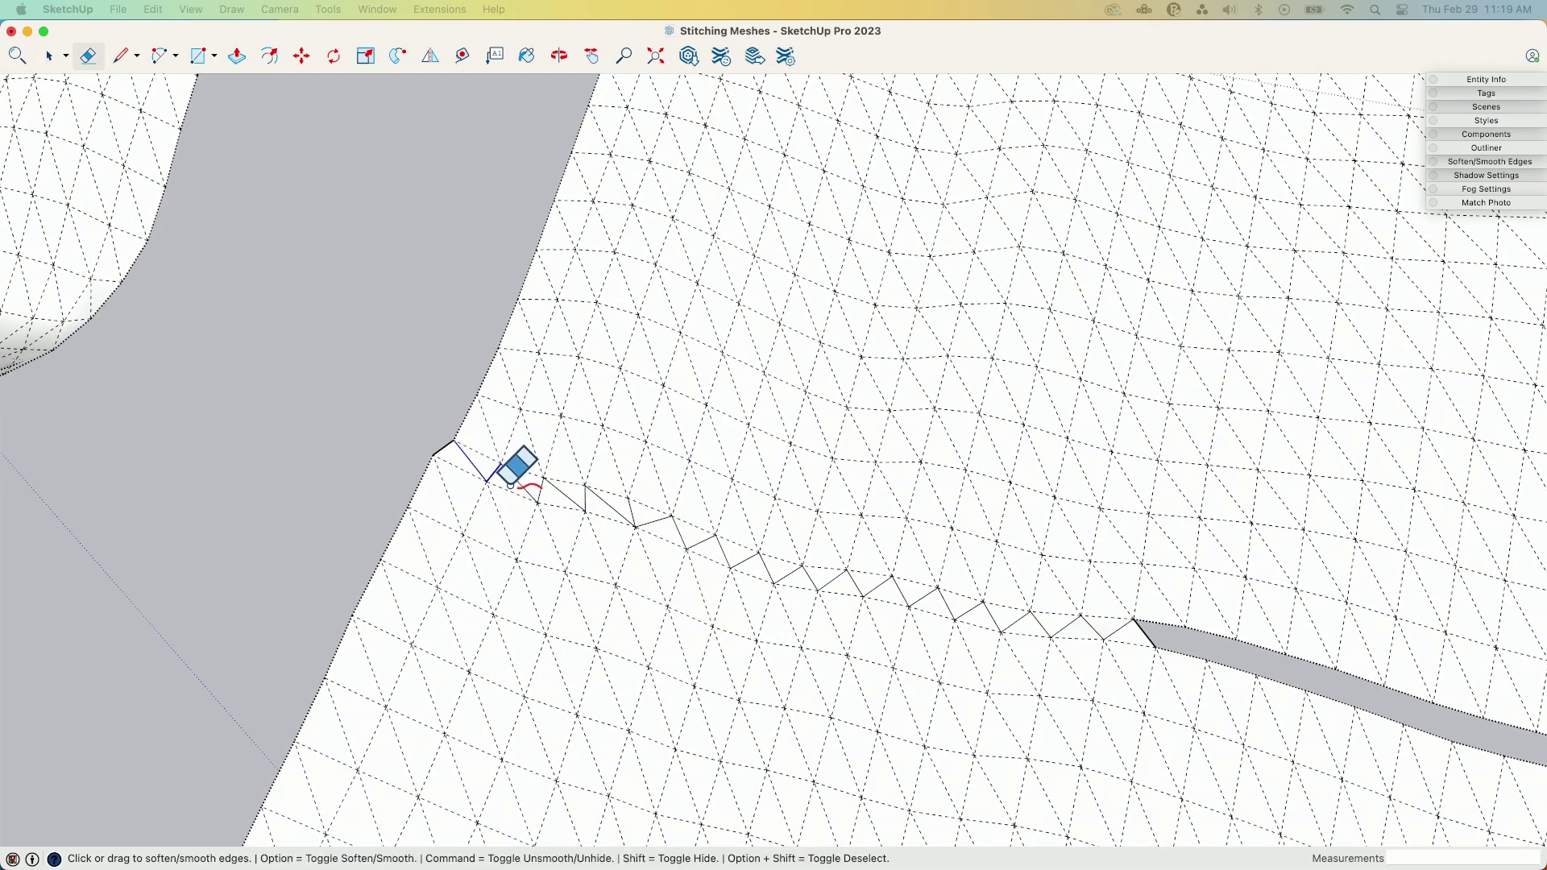
left_click_drag(620, 518, 830, 590)
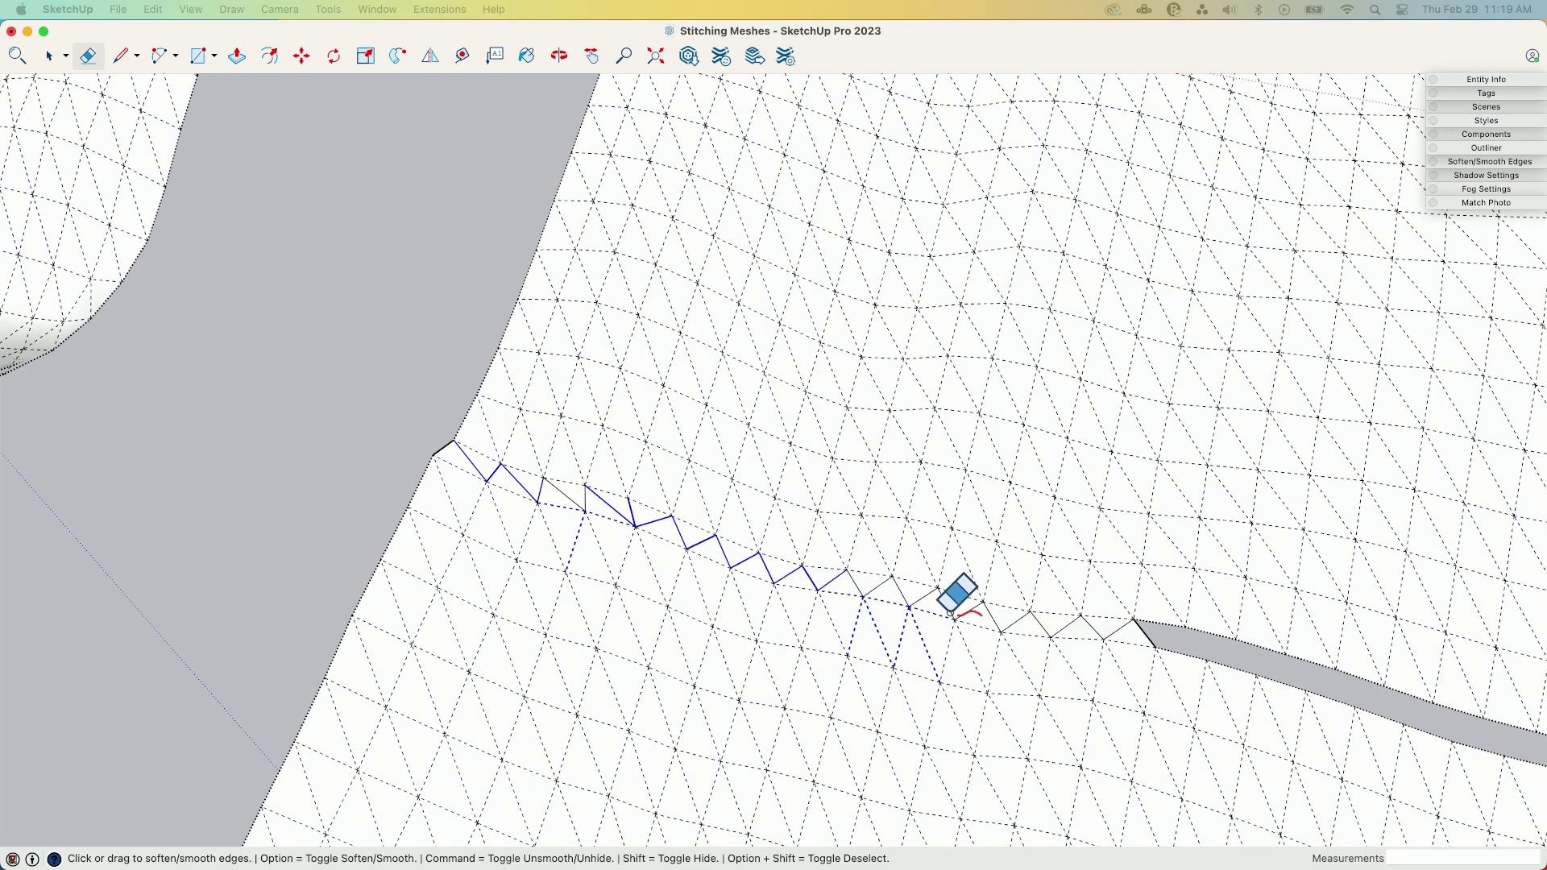
mouse_move(952, 614)
left_mouse_down()
mouse_move(849, 580)
mouse_move(1128, 636)
left_mouse_up()
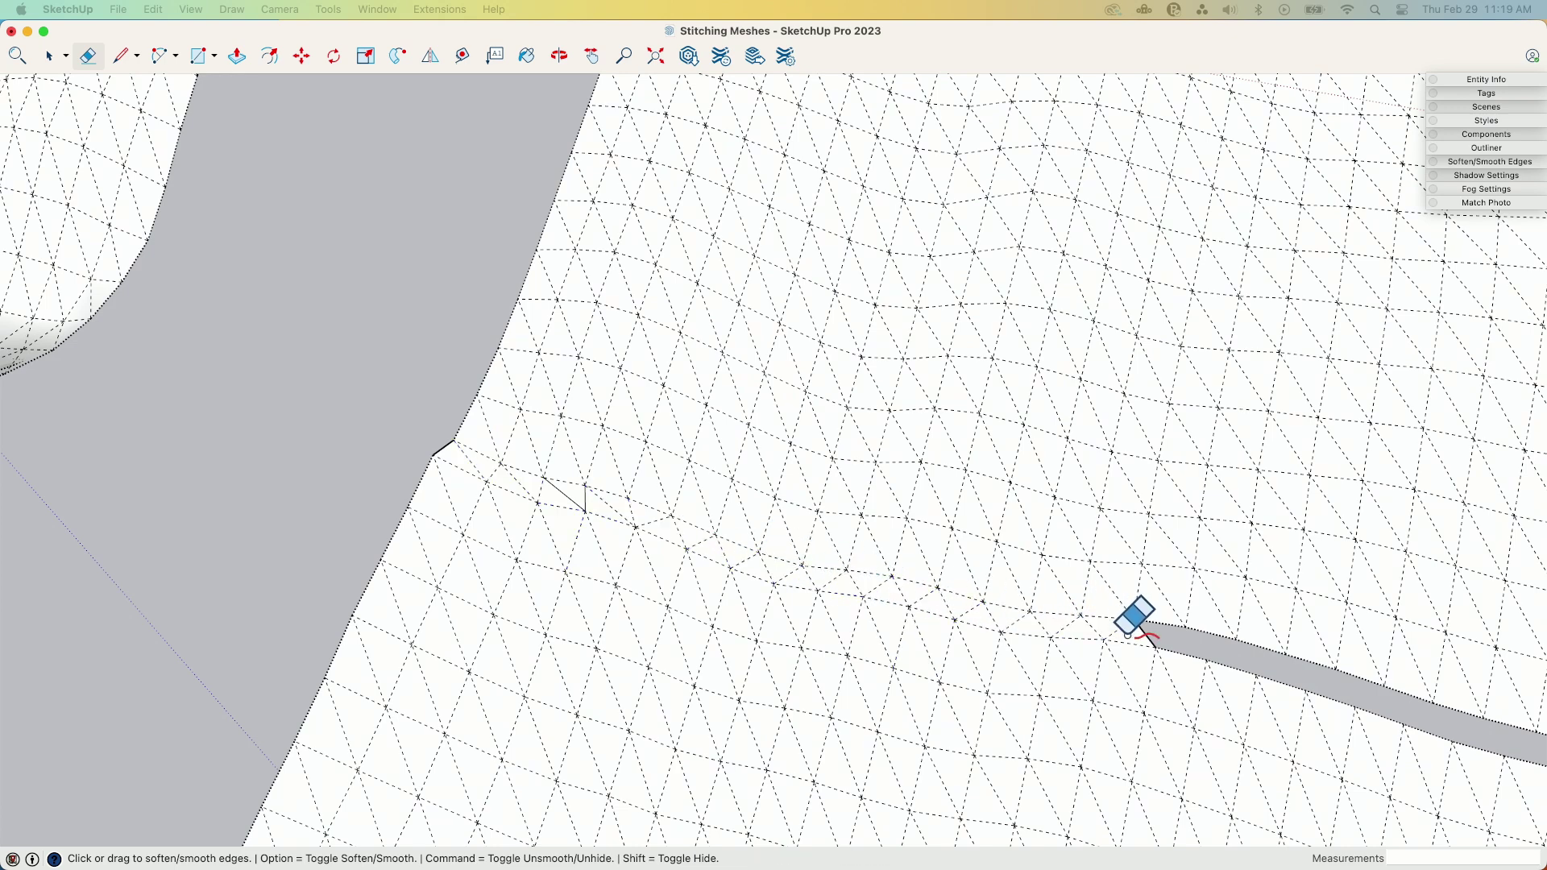
left_click_drag(602, 502, 547, 497)
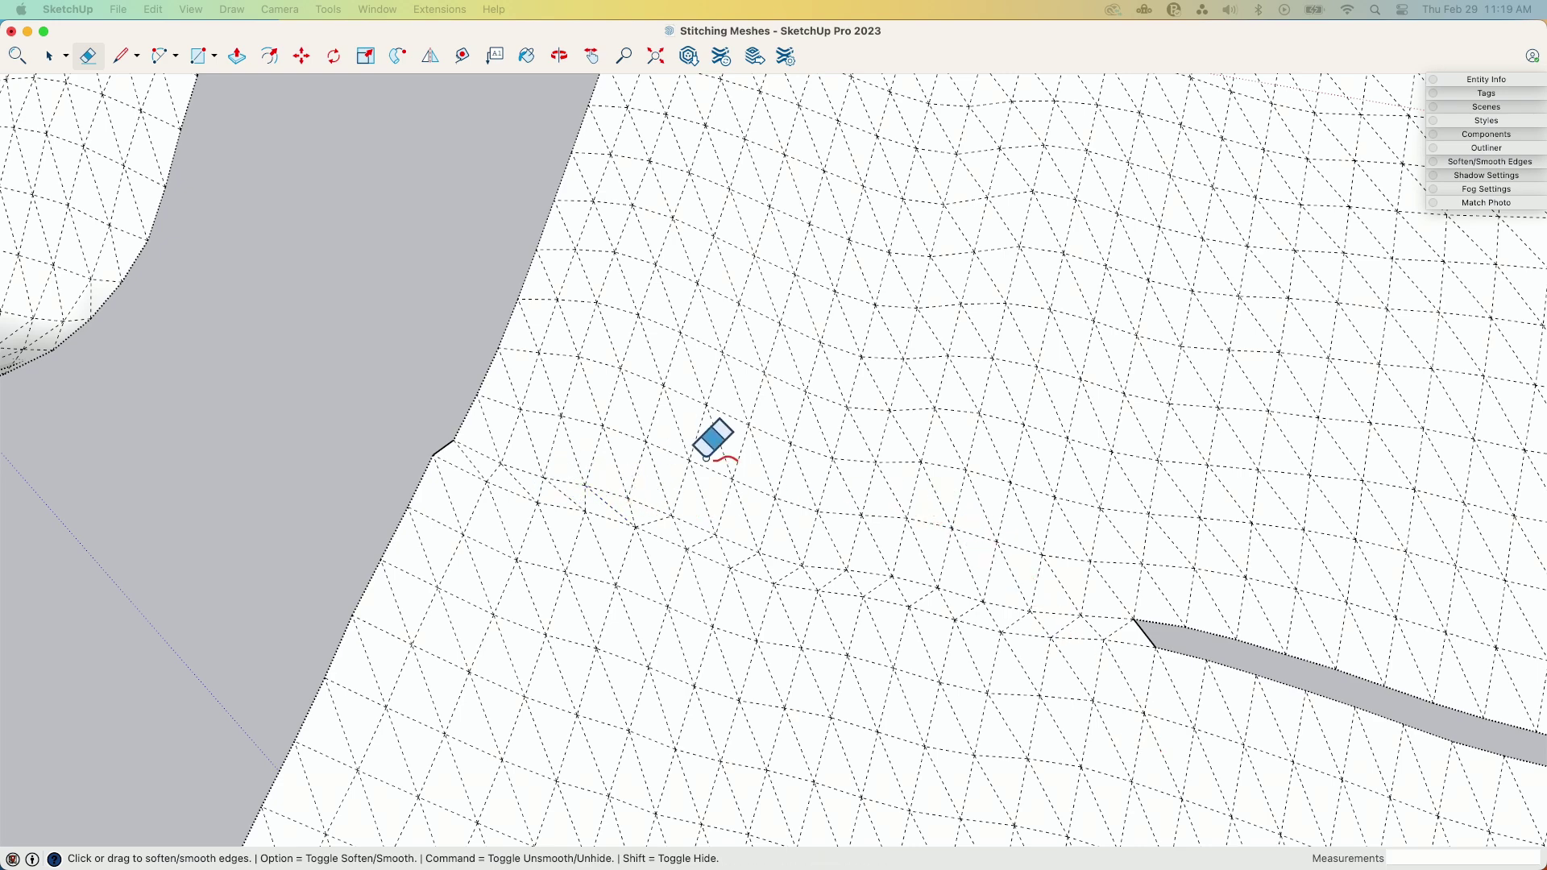
Step: Hide the two solid end edges of the bridged strip, at the outer mesh border and beside the remaining gap
scroll(640, 369, "down", 1)
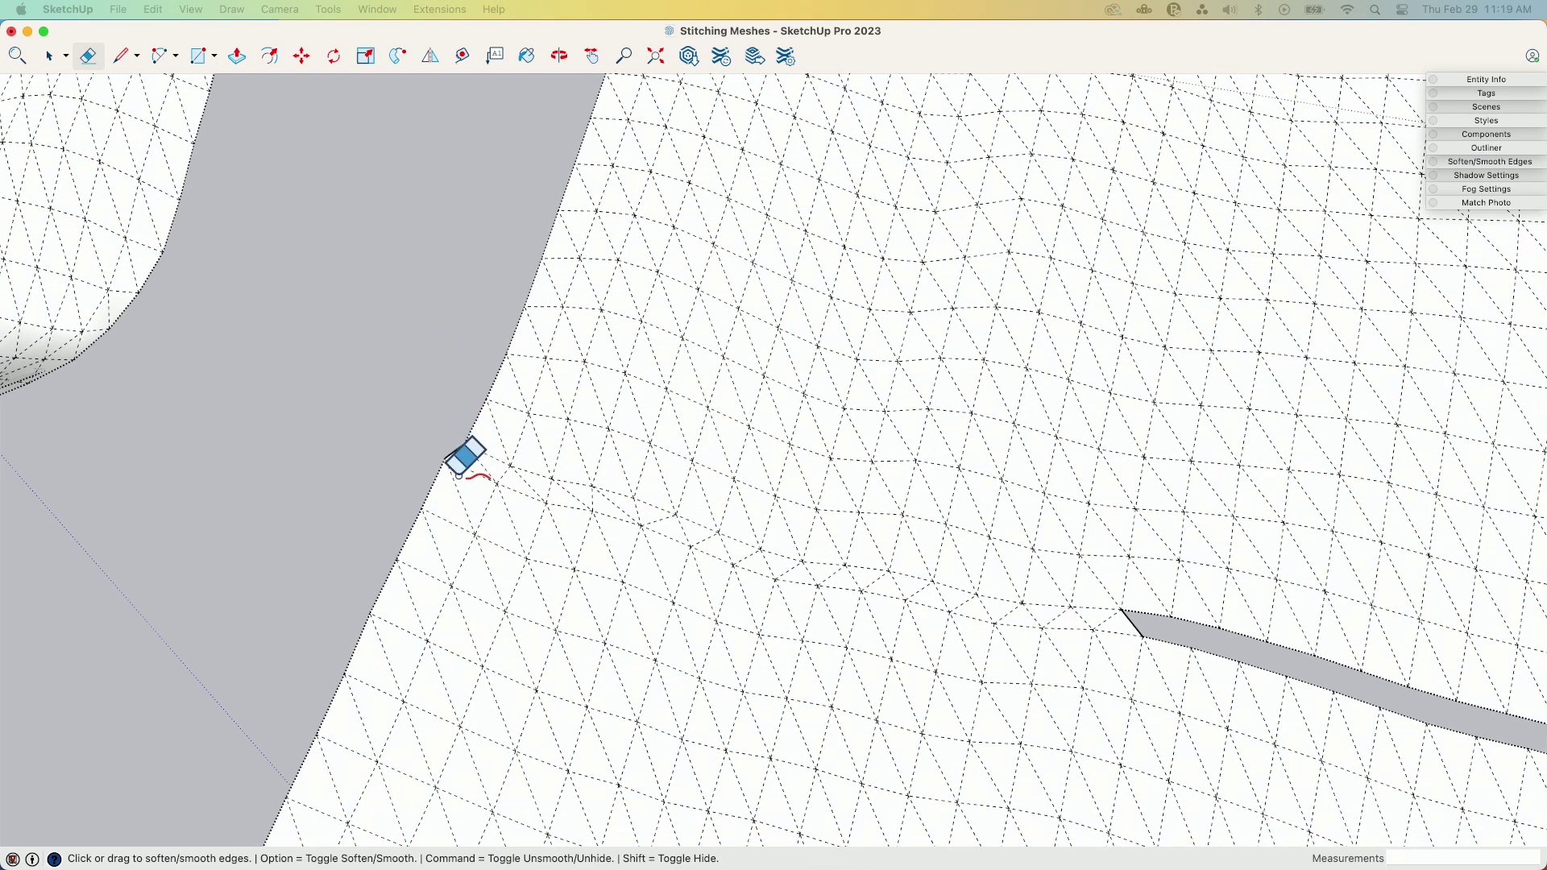
key("shift")
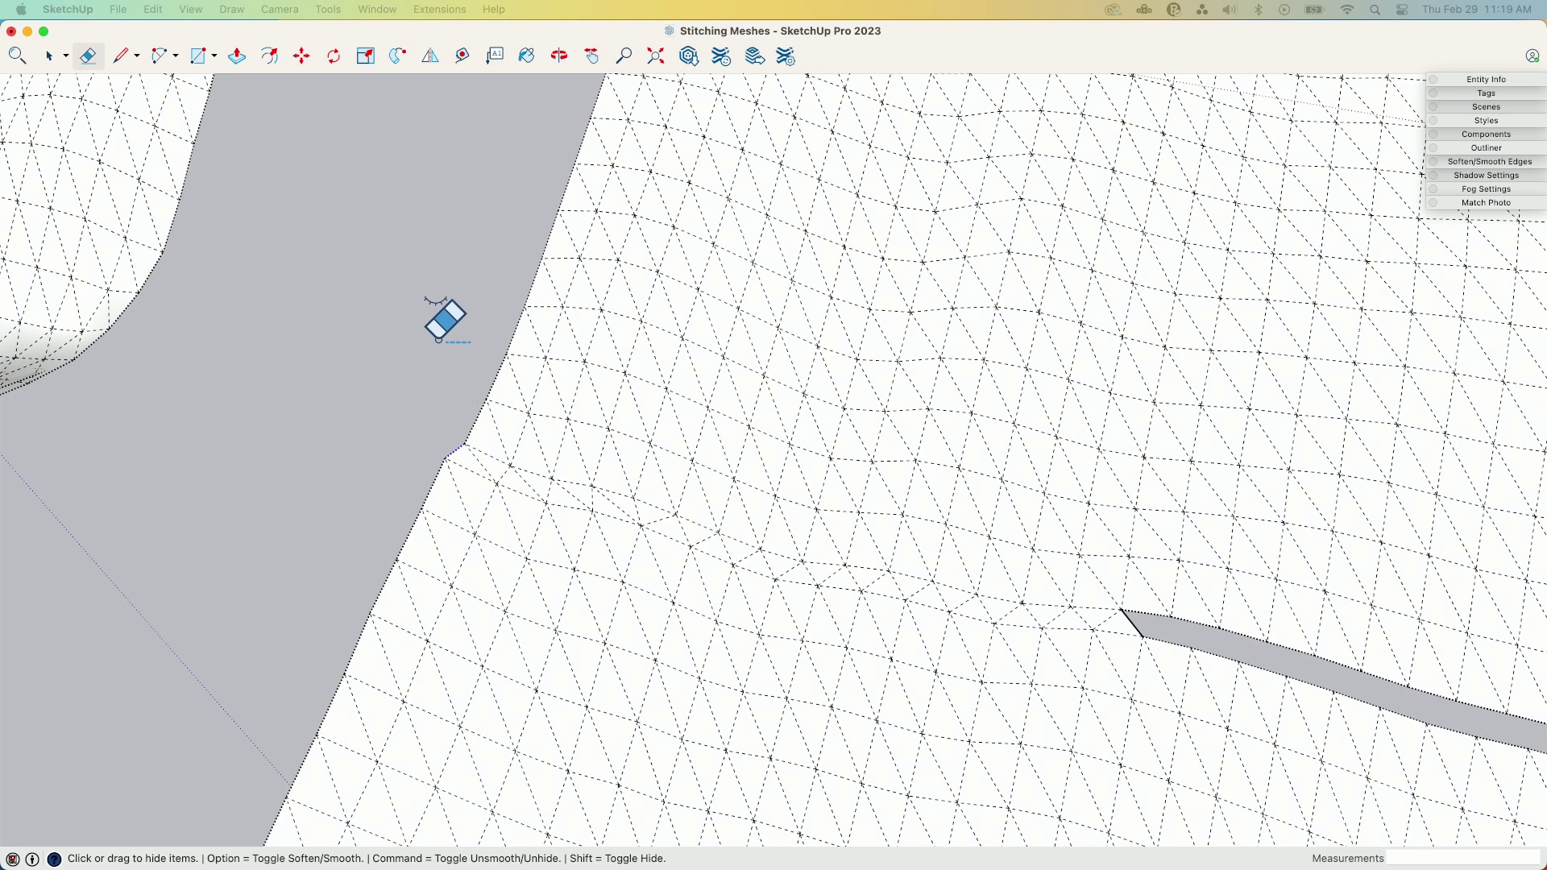
left_click(1136, 628, "shift")
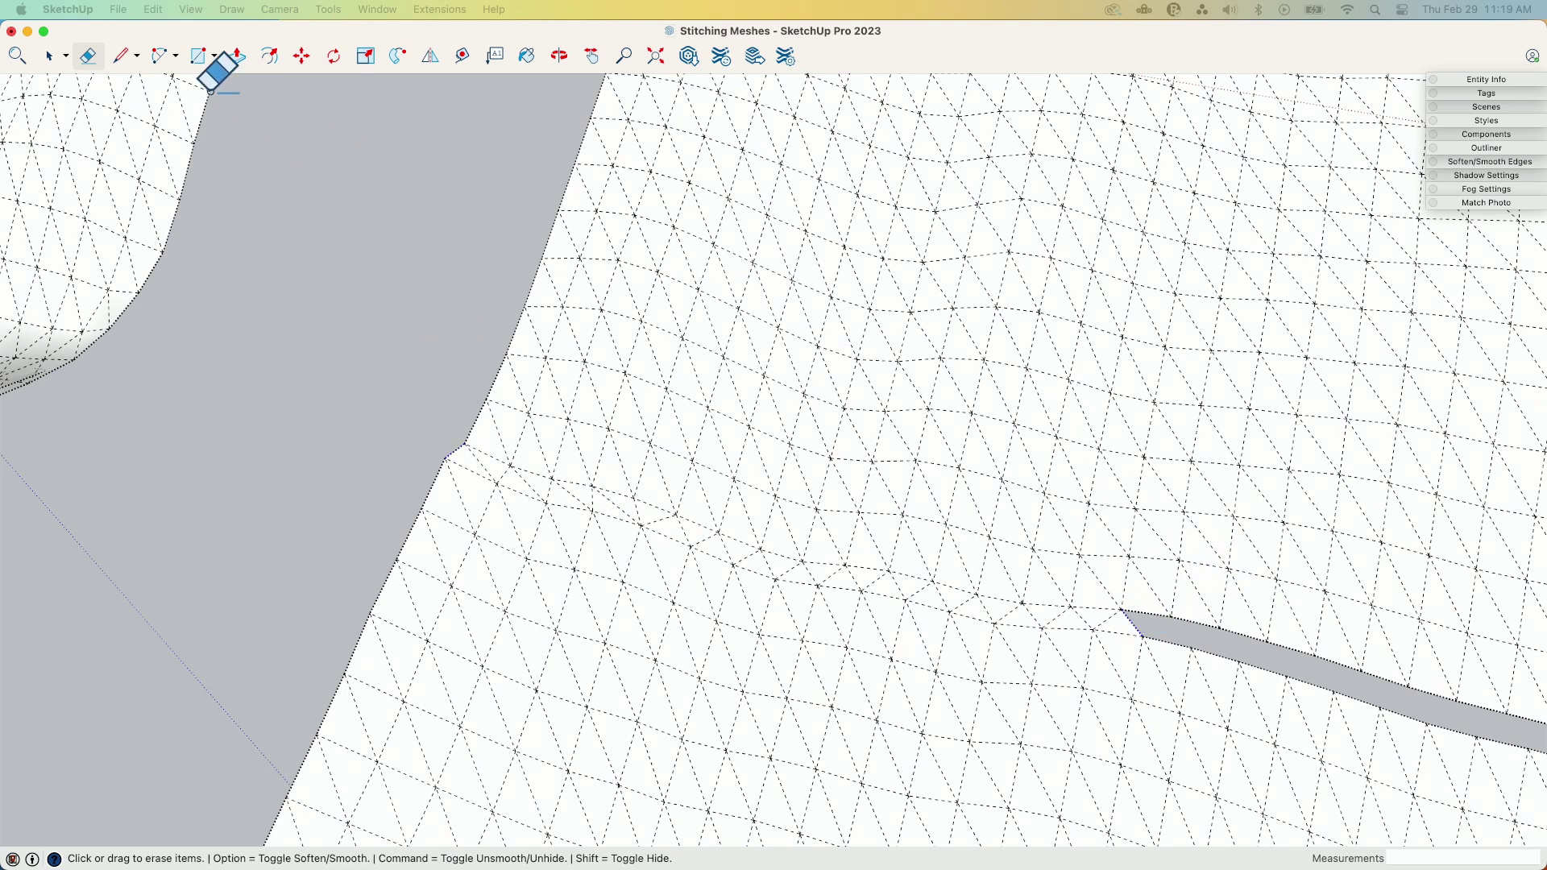
Step: Turn off the display of hidden geometry and examine the smoothed seam and the remaining gap between the meshes
left_click(235, 10)
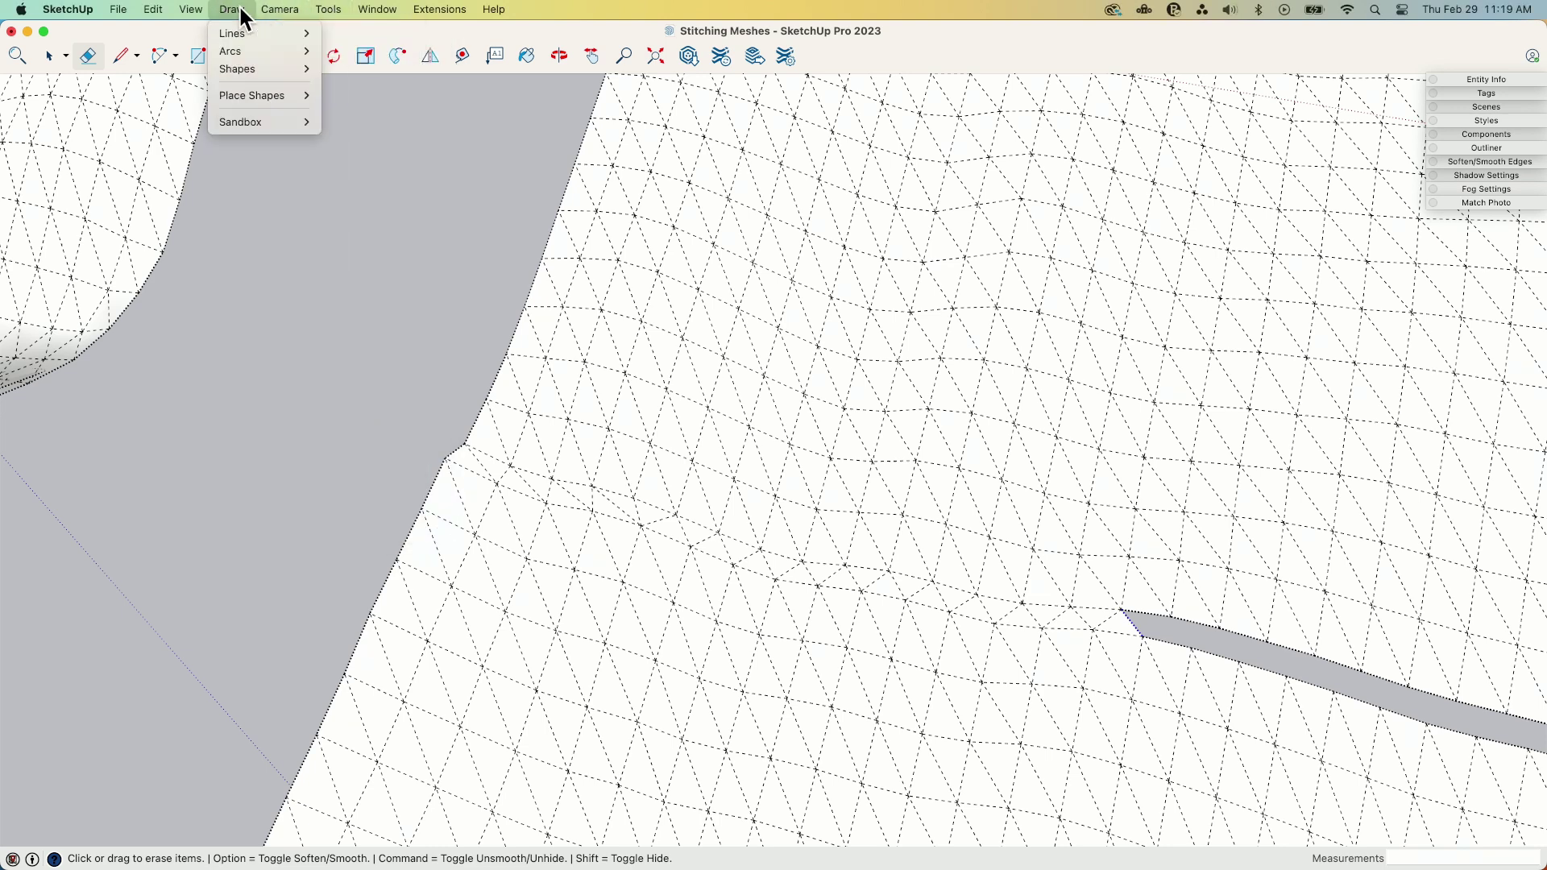
mouse_move(192, 11)
left_click(210, 118)
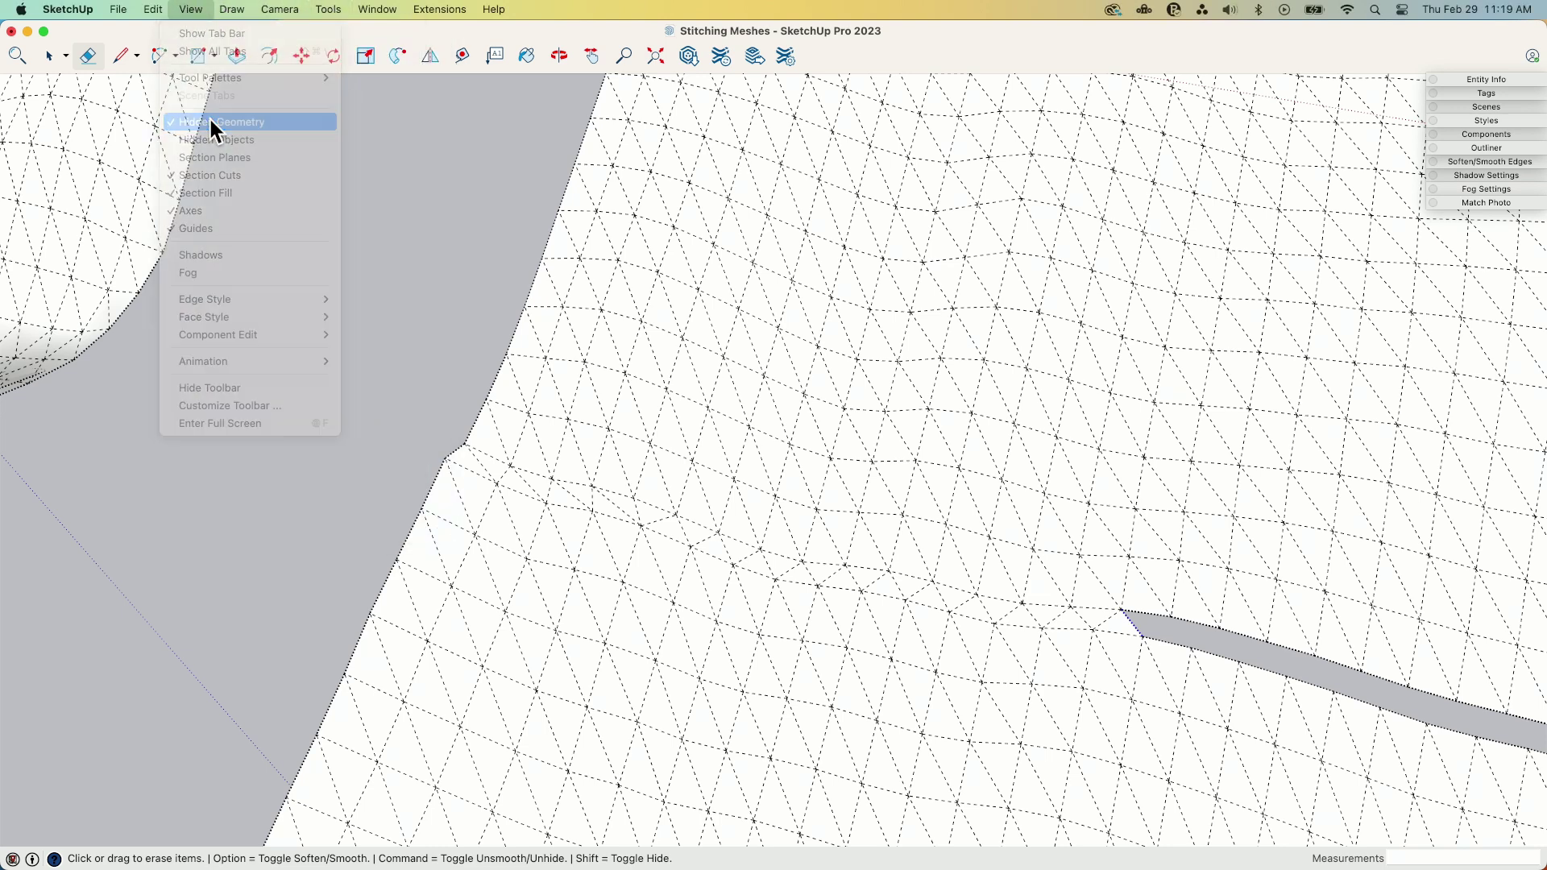
mouse_move(480, 563)
middle_mouse_down()
mouse_move(873, 717)
mouse_move(822, 610)
middle_mouse_up()
key("space")
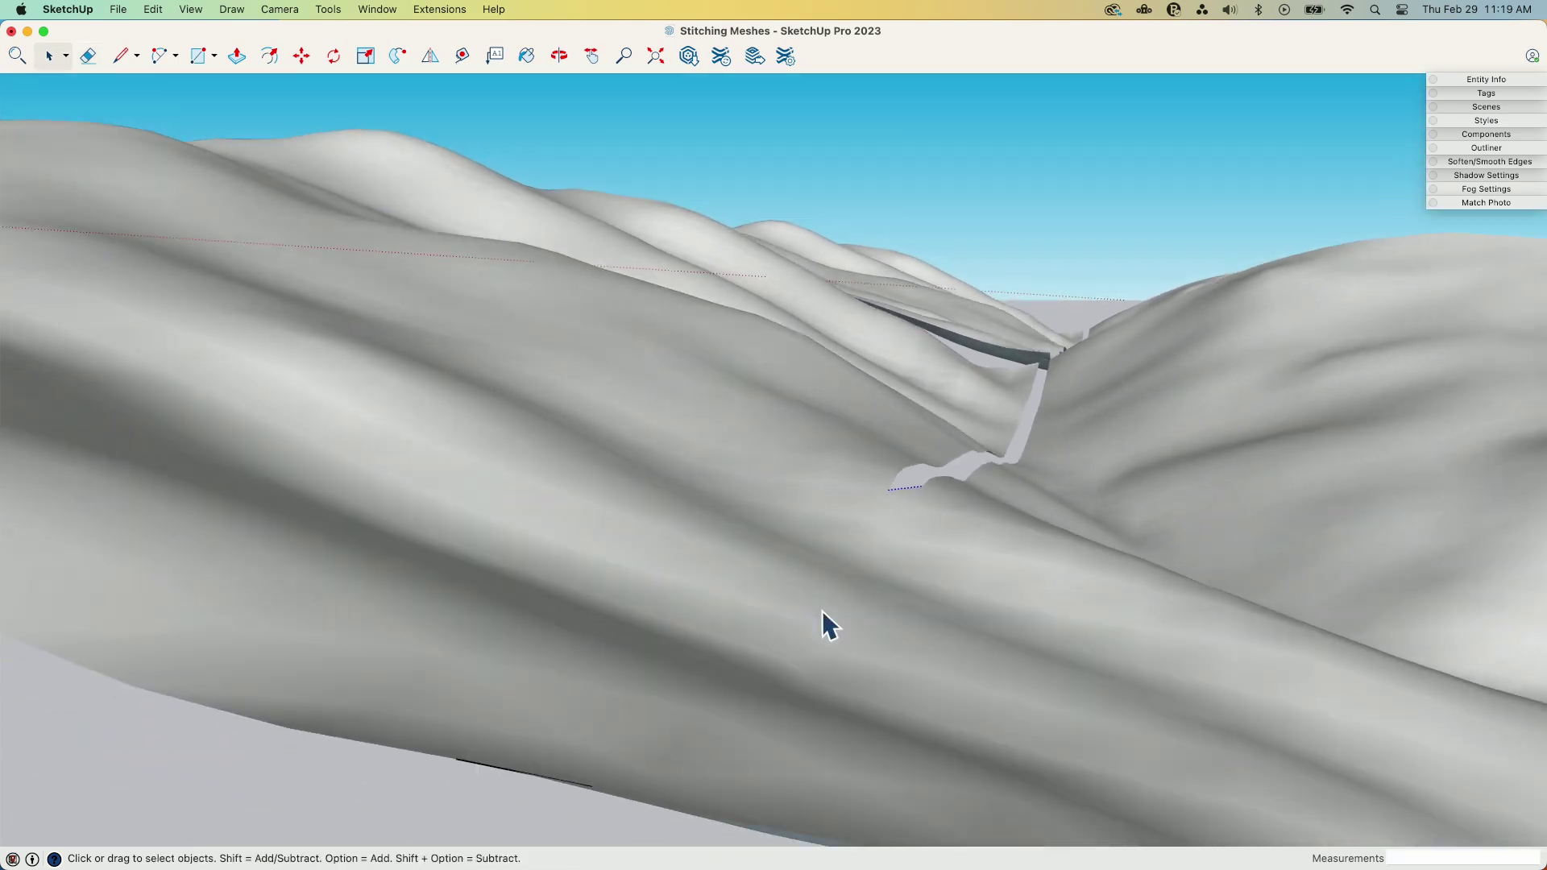
middle_click_drag(756, 548, 933, 642)
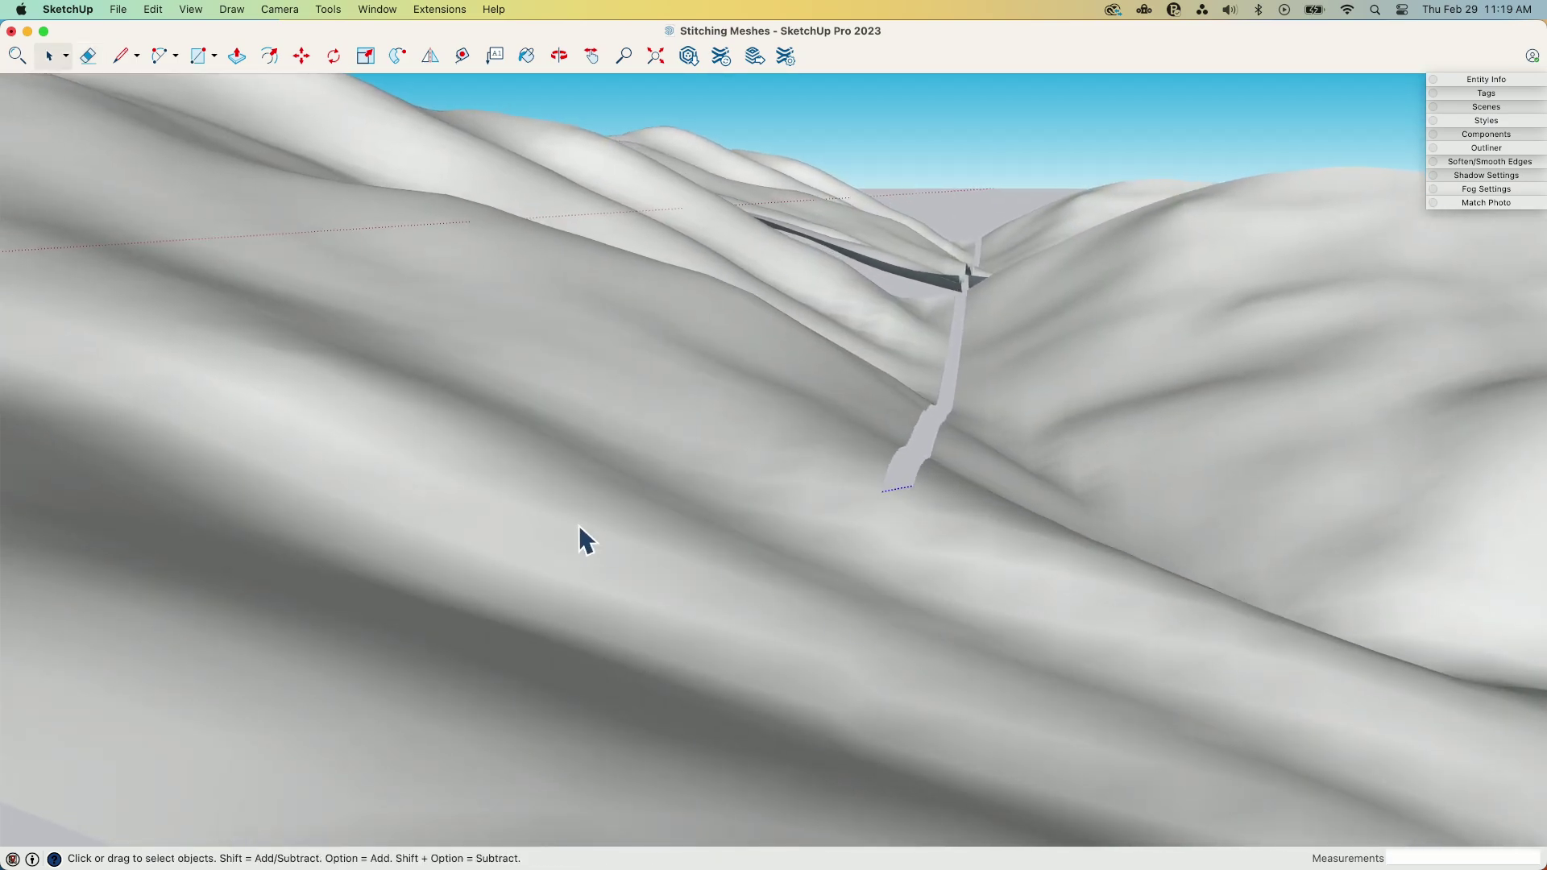
middle_click_drag(580, 539, 1081, 608)
middle_click_drag(654, 591, 799, 708)
scroll(800, 709, "down", 4)
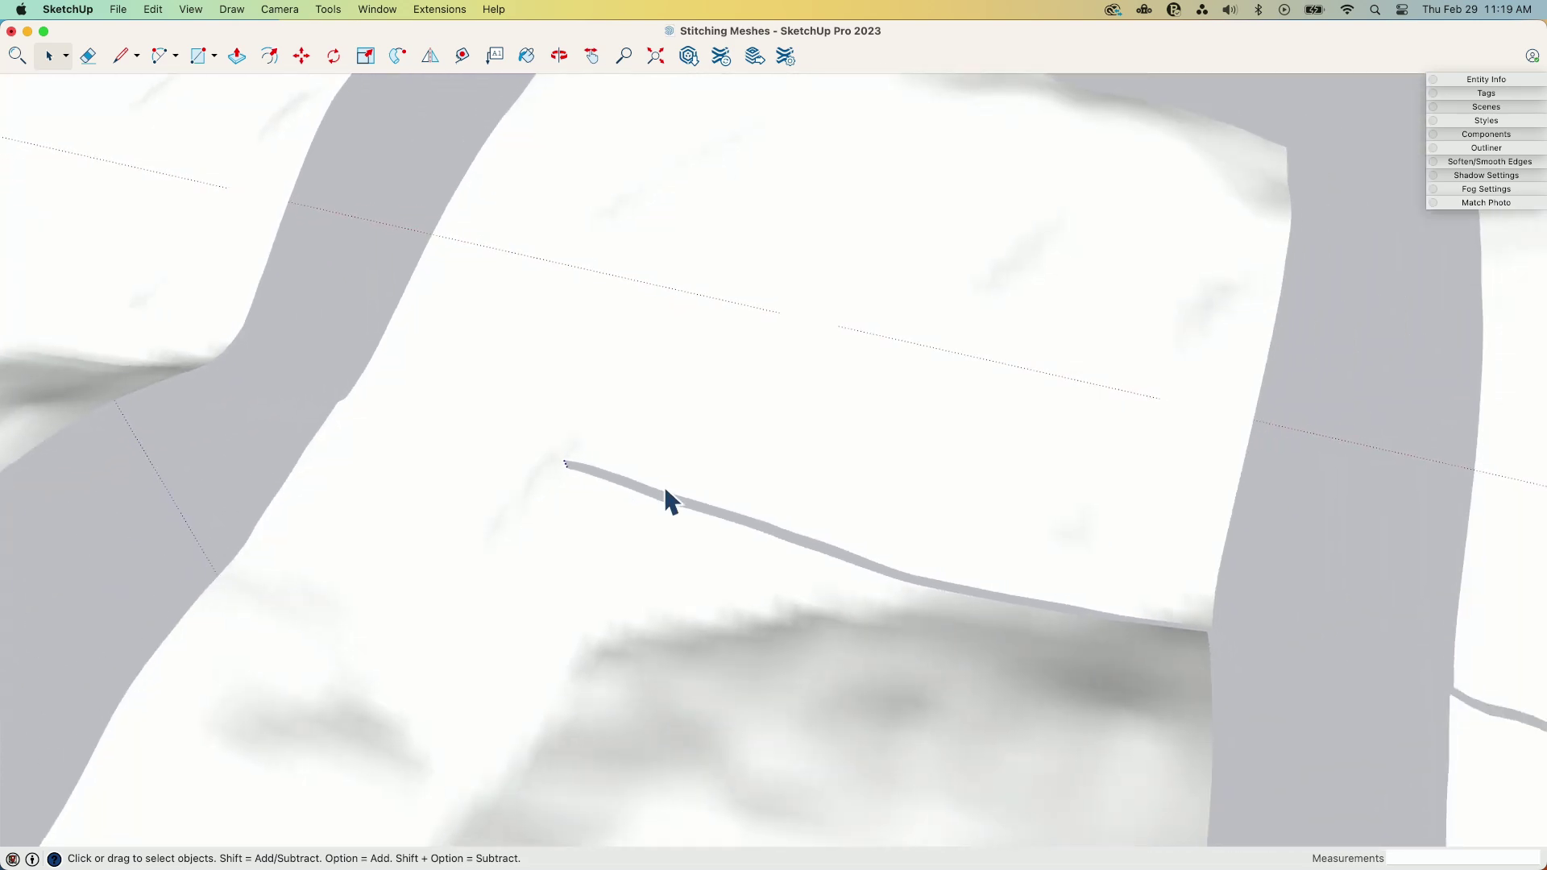
middle_click_drag(666, 486, 939, 570)
middle_click_drag(187, 501, 621, 563)
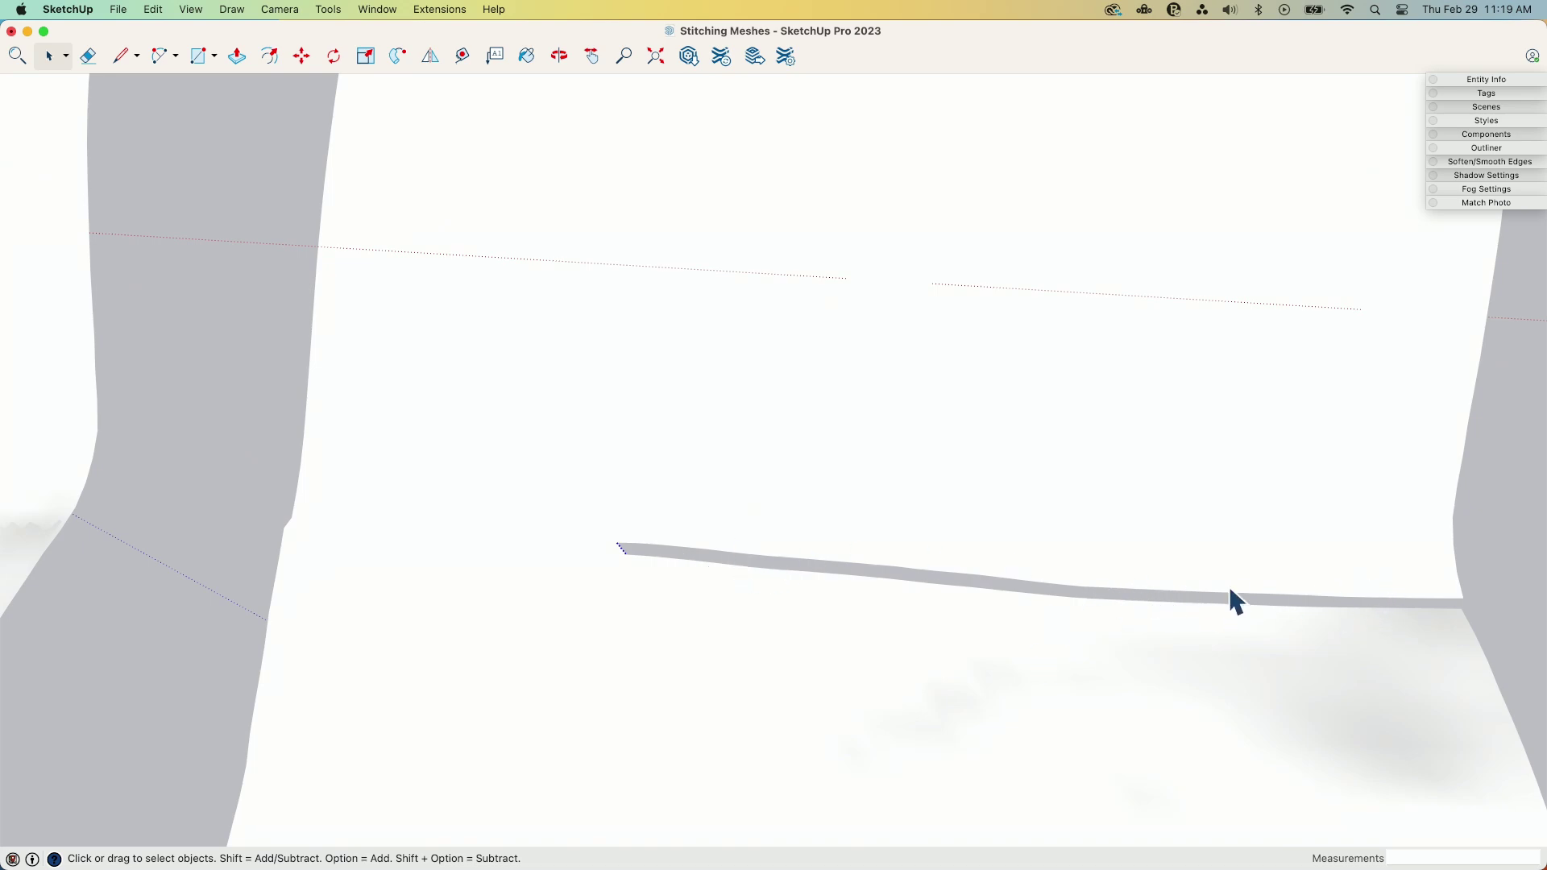
middle_click_drag(1168, 532, 836, 404)
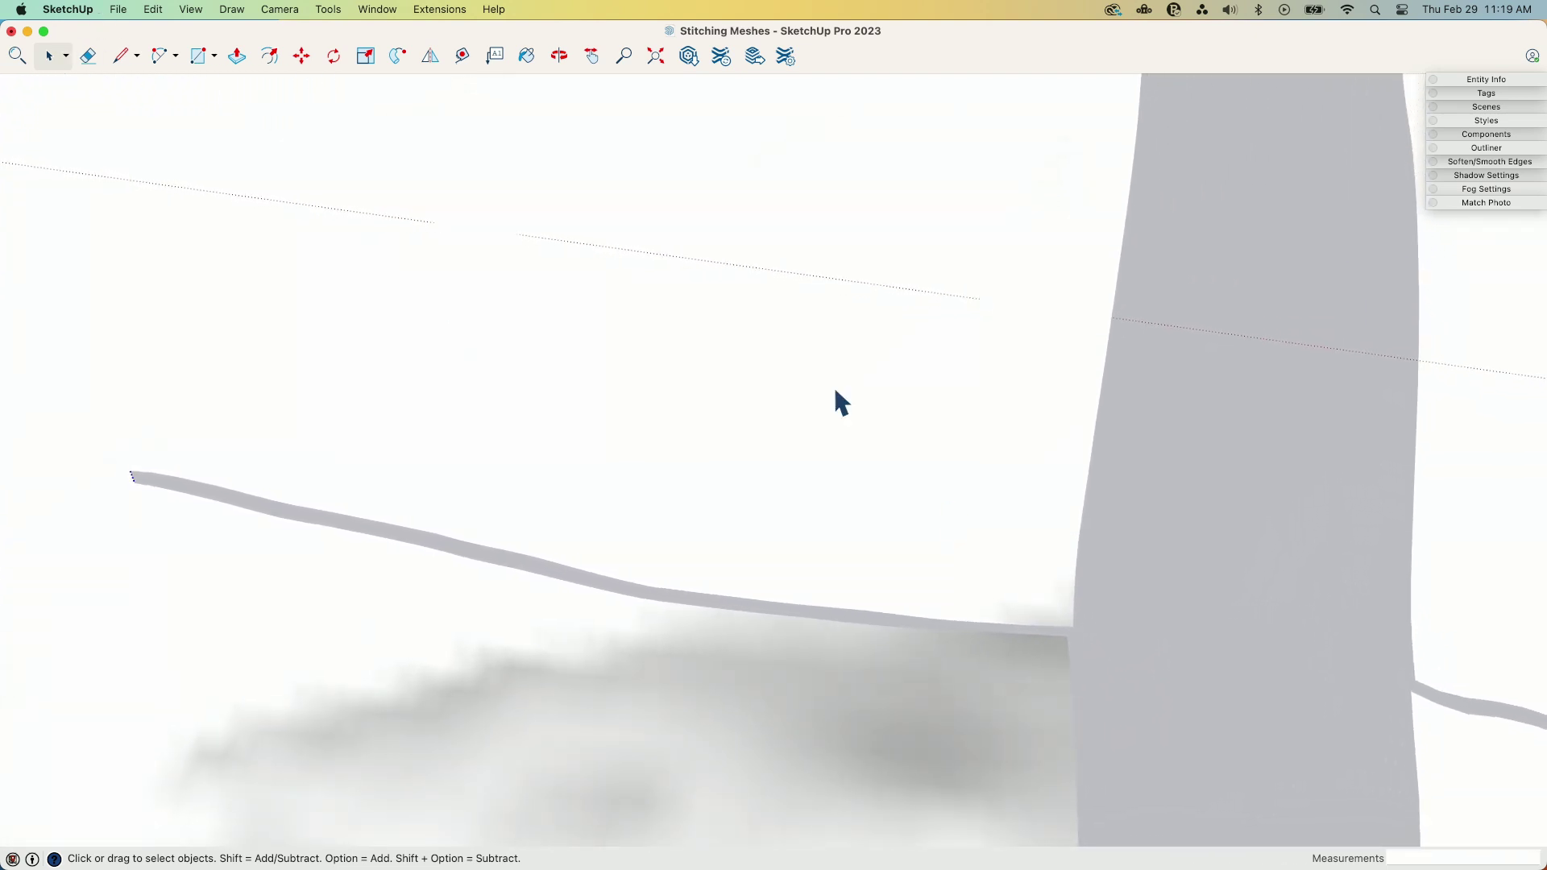
Step: Turn the display of hidden geometry back on
left_click(201, 8)
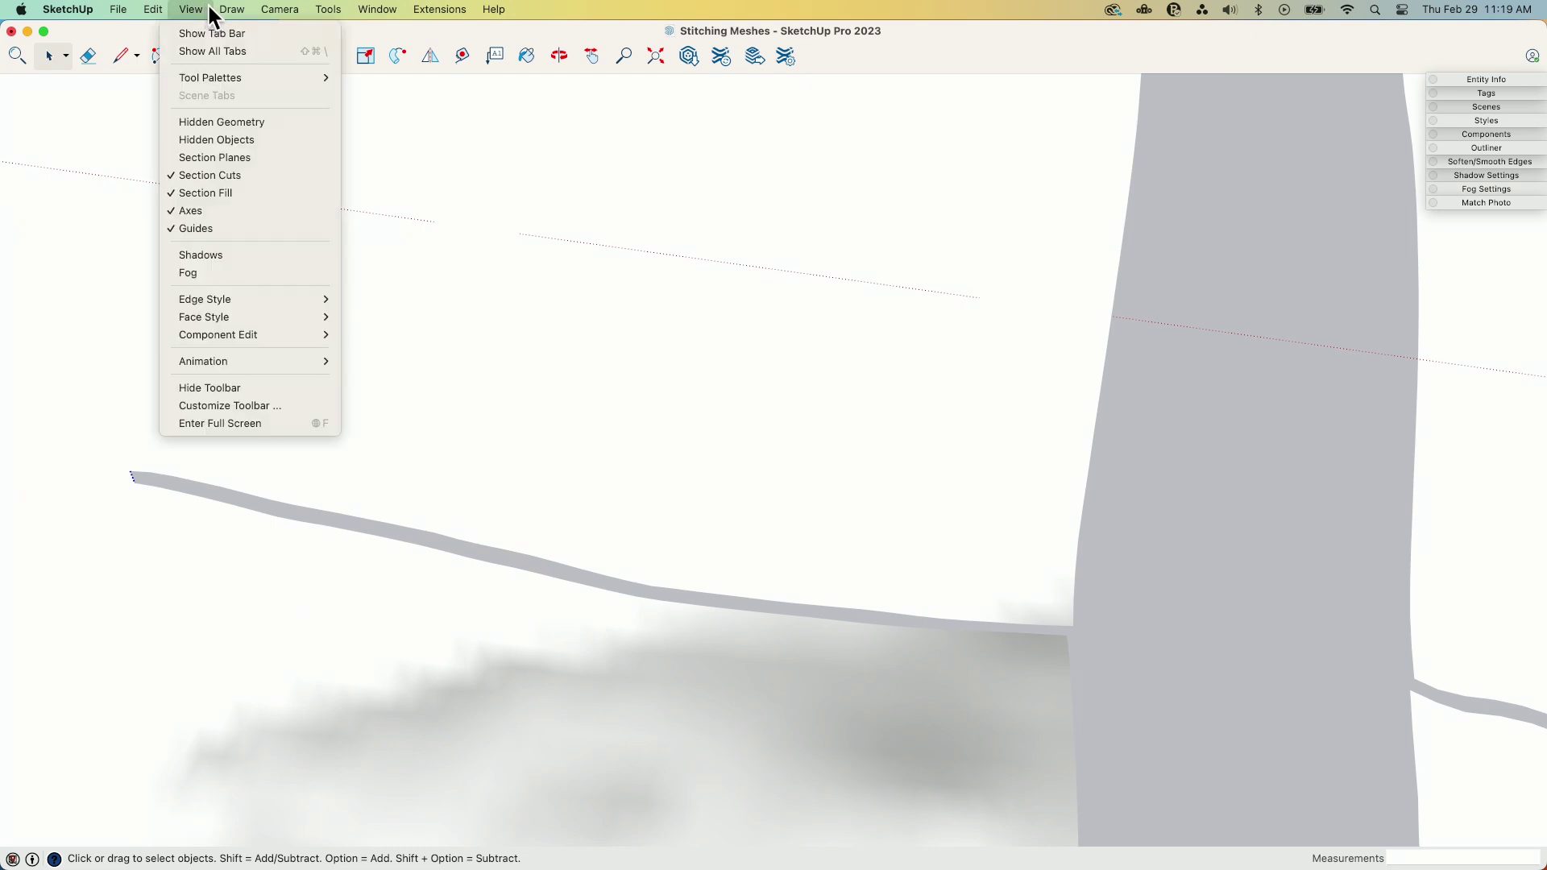
left_click(220, 121)
scroll(1086, 621, "up", 2)
middle_click_drag(1087, 627, 728, 587)
Step: Move the corner vertex of one mesh border onto the facing corner vertex of the other mesh at the open end of the gap
key("m")
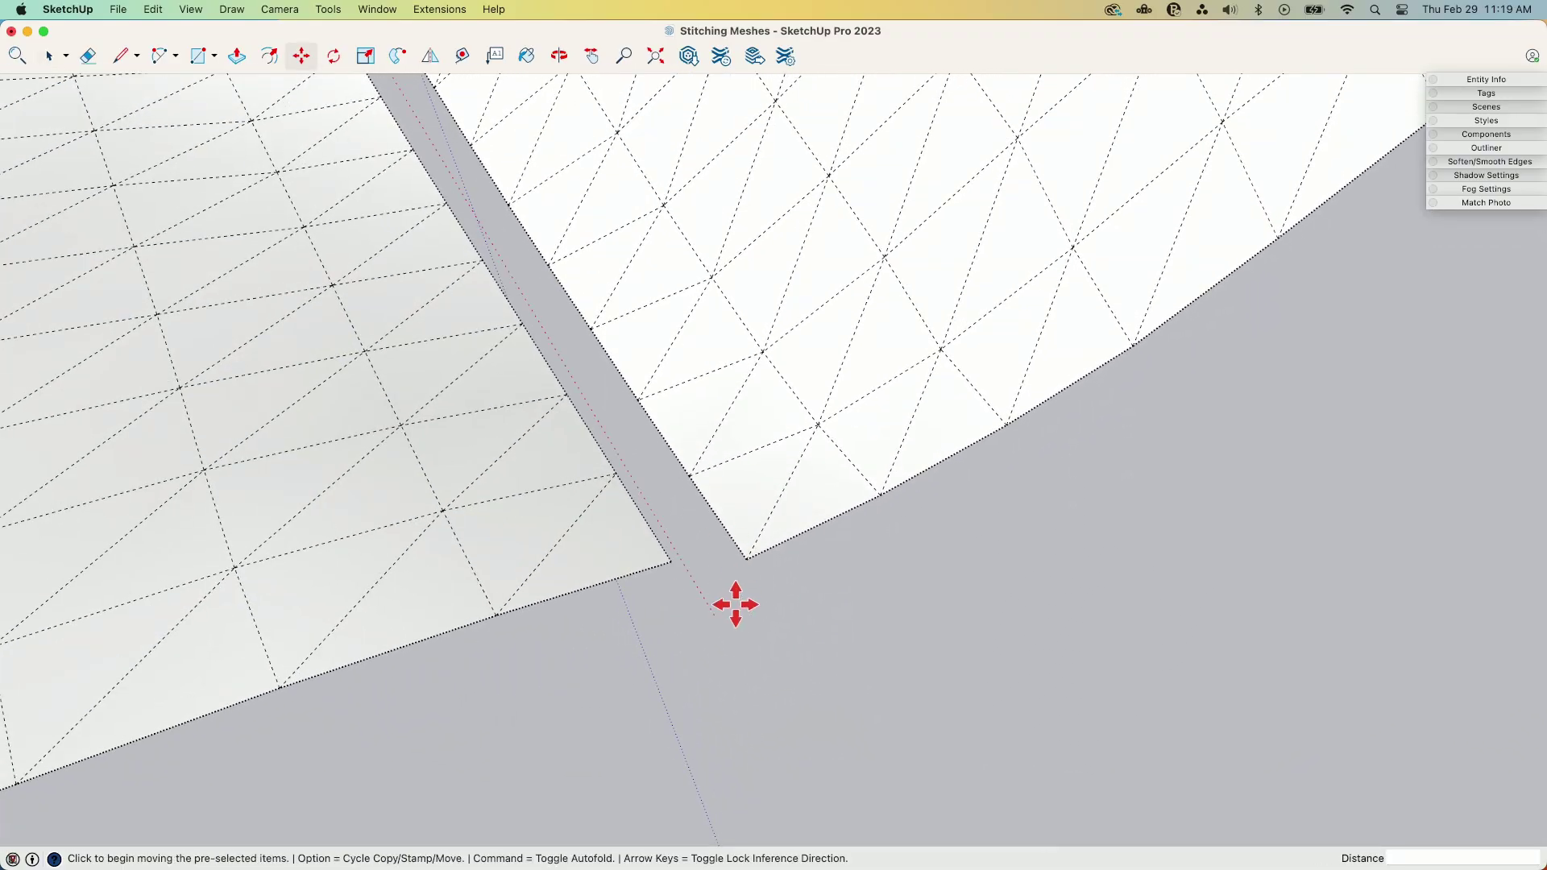
key("Escape")
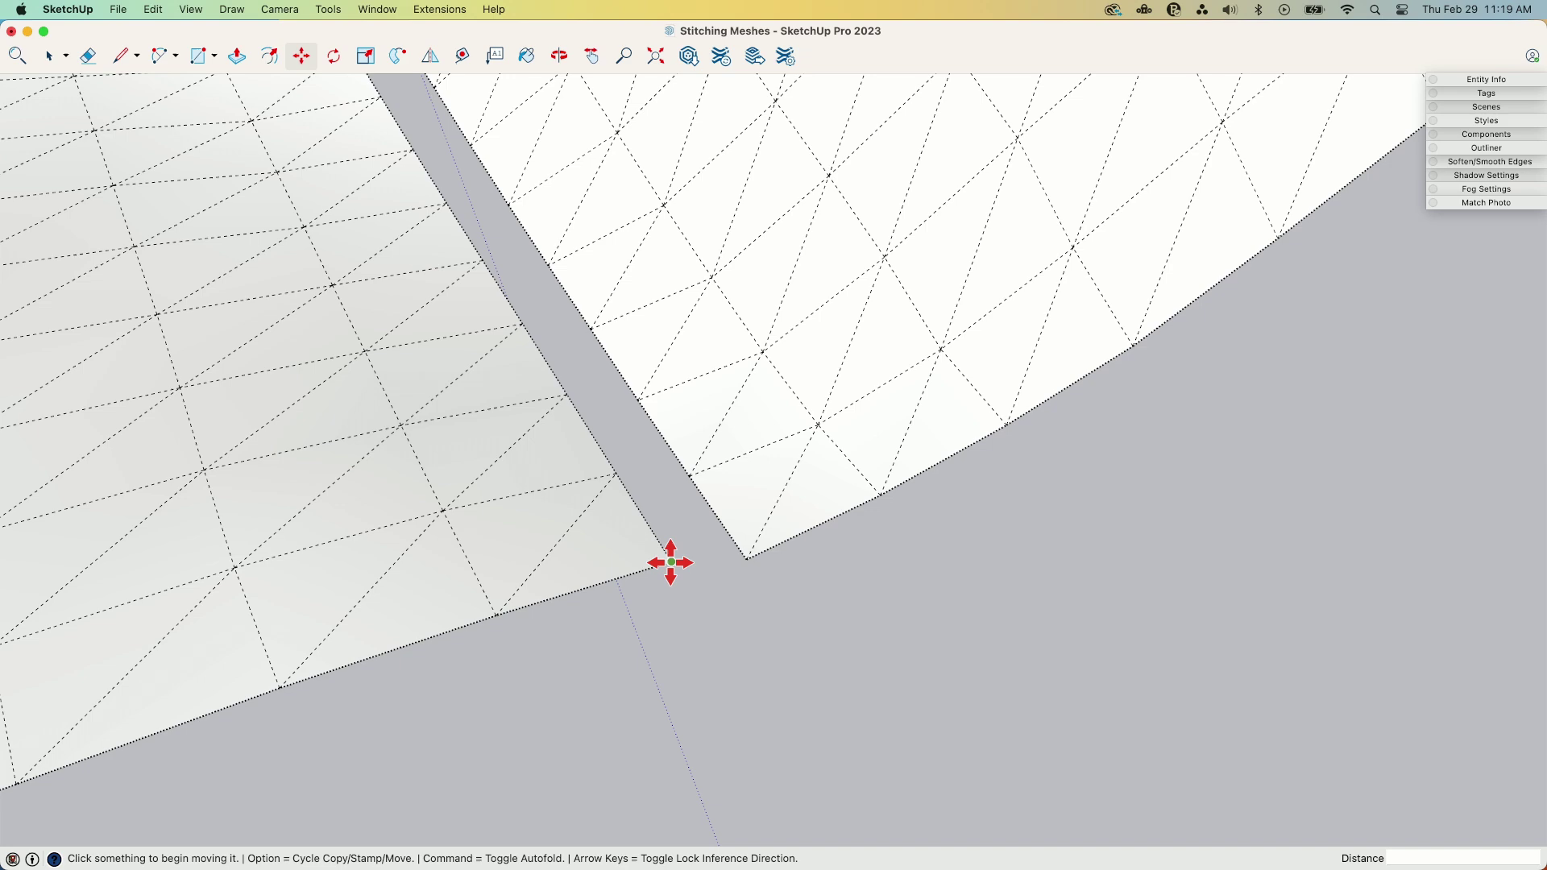
left_click(670, 562)
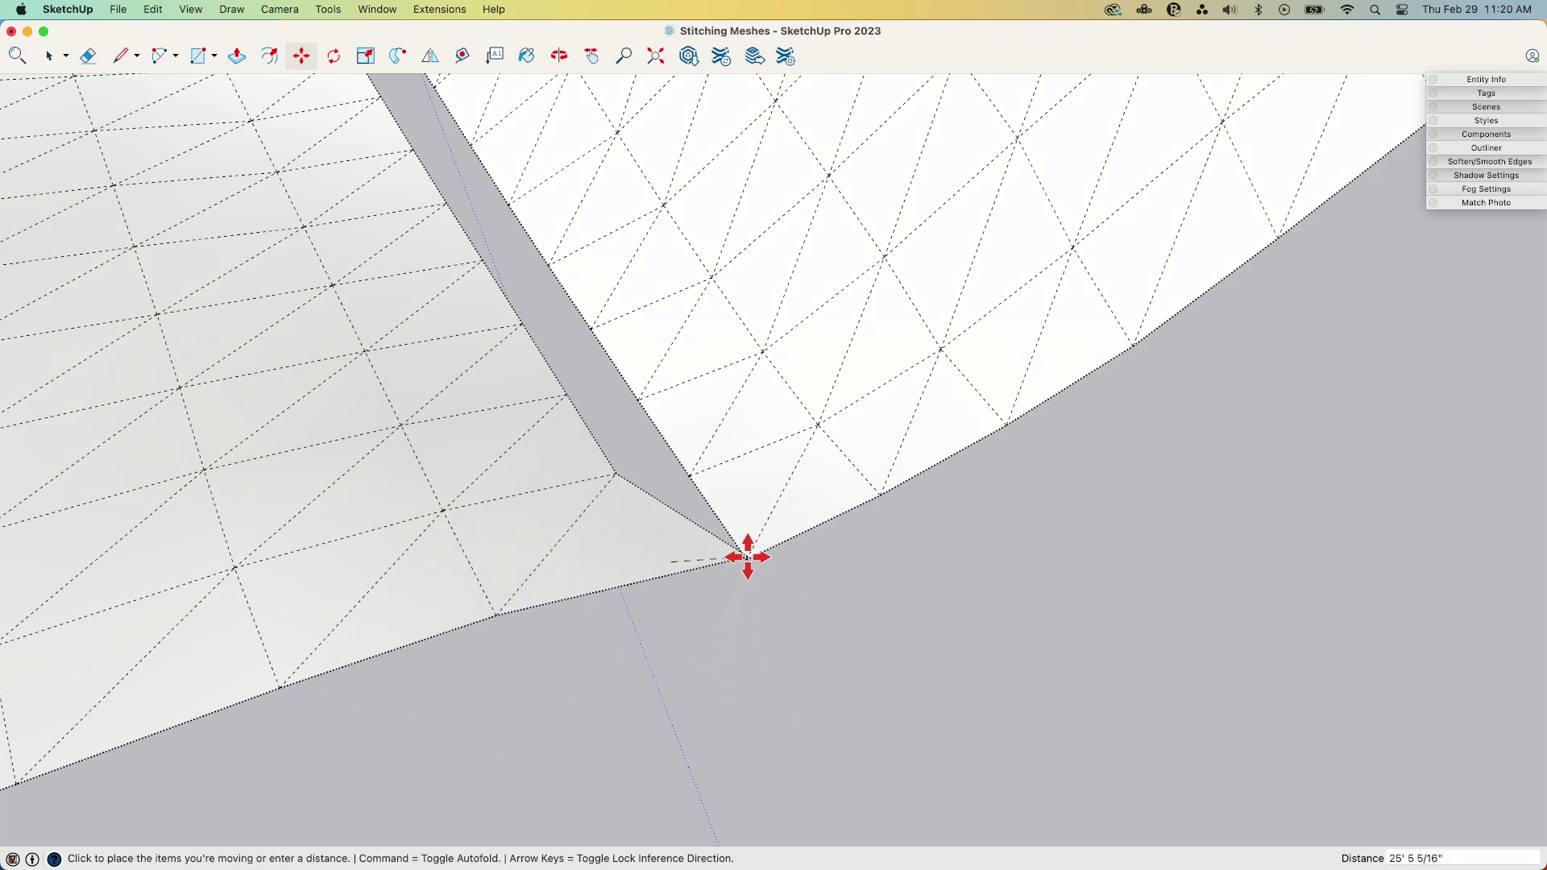
middle_click_drag(736, 556, 1008, 487)
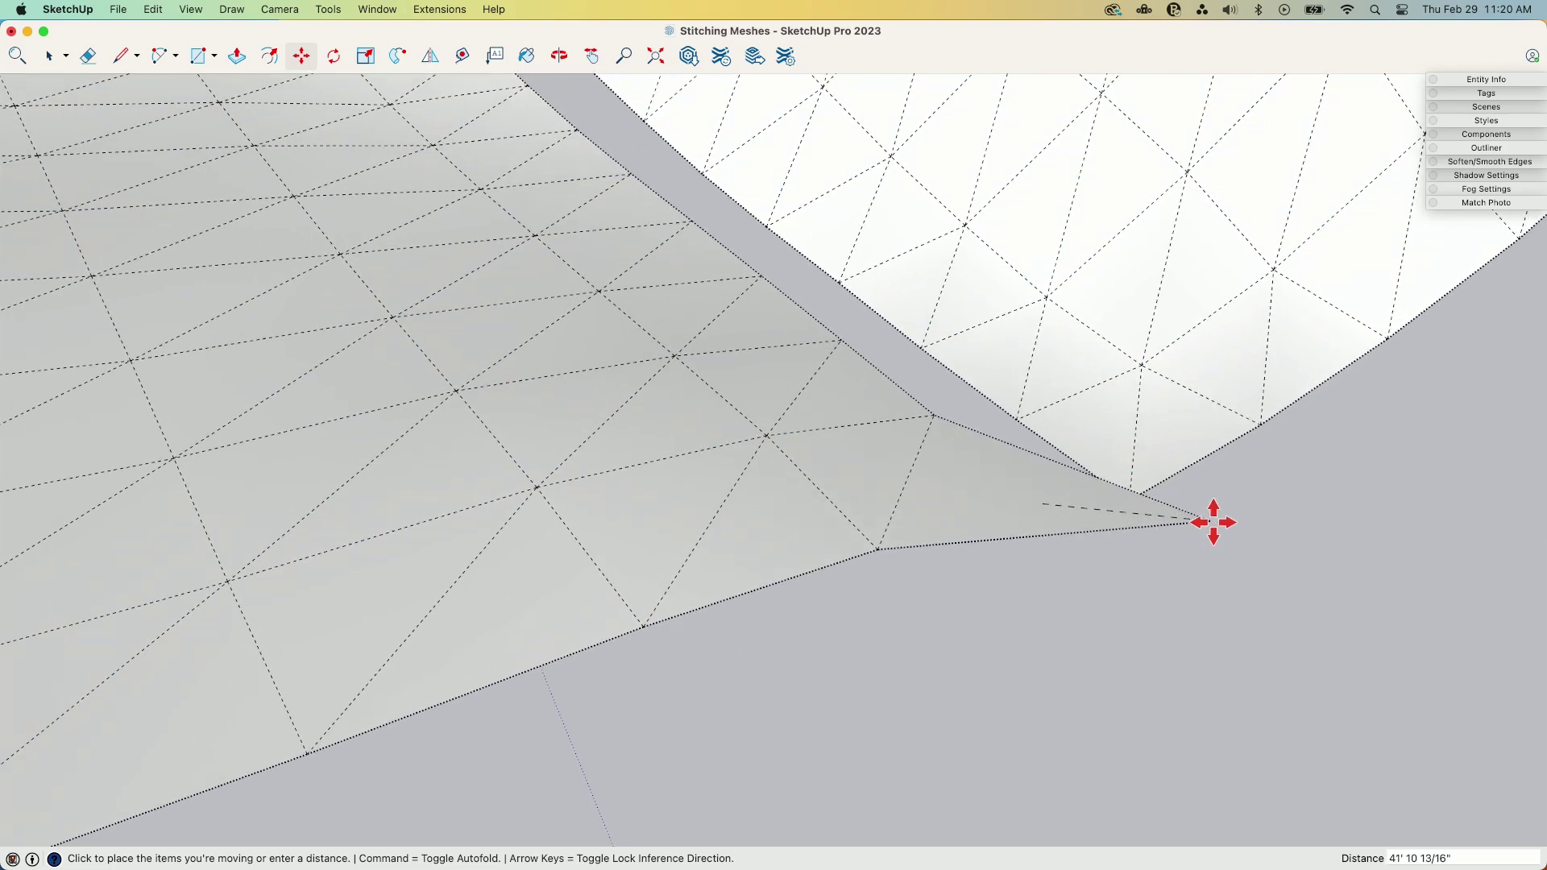
scroll(1208, 521, "down", 8)
middle_click_drag(1201, 518, 1086, 363)
scroll(1073, 456, "up", 6)
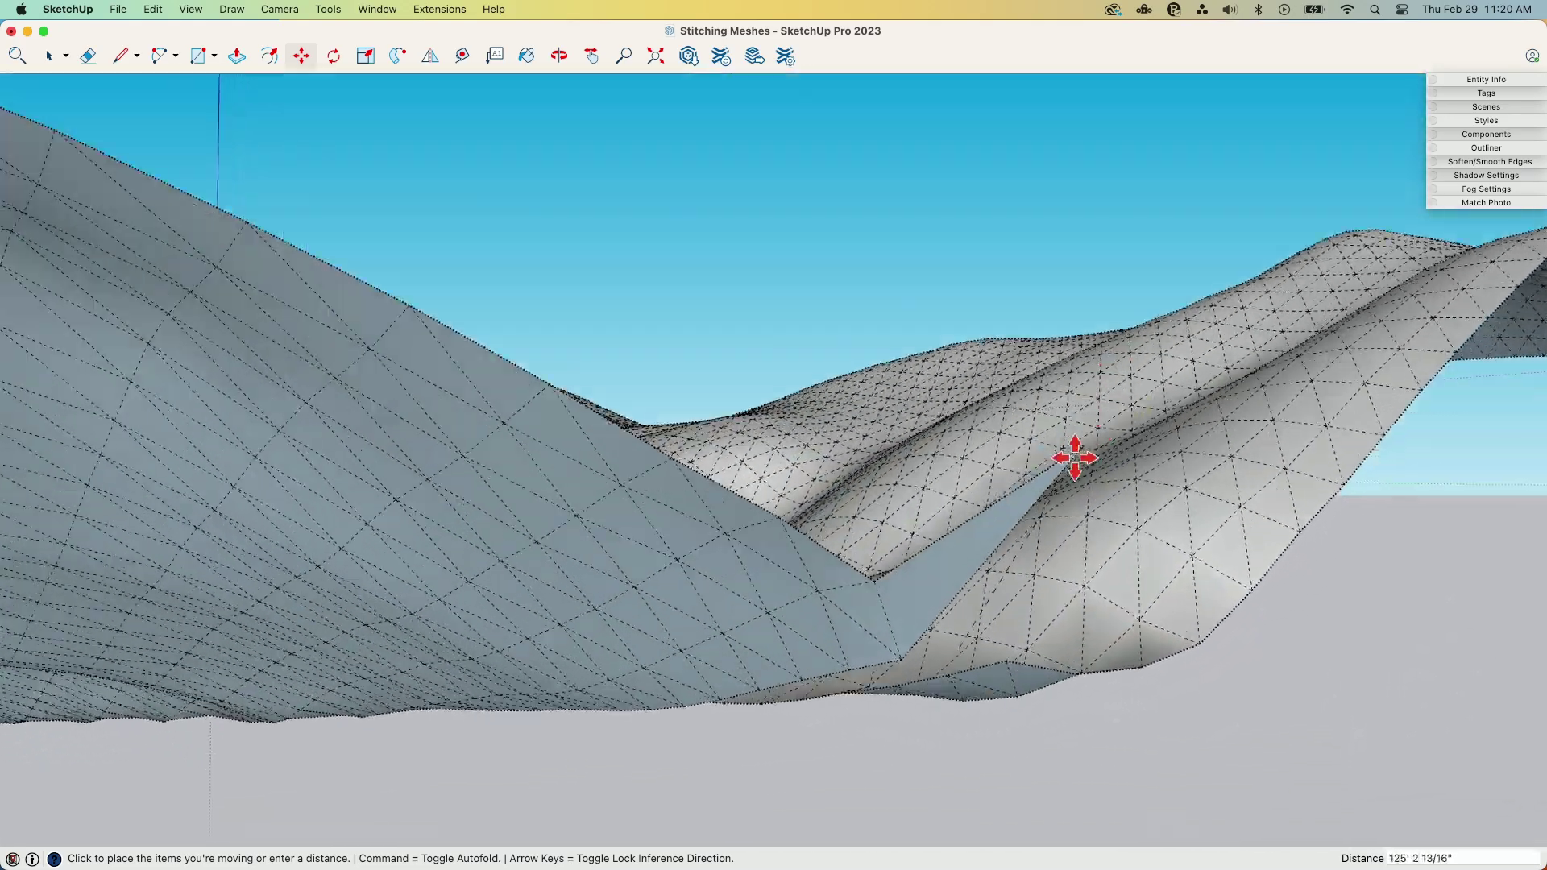
middle_click_drag(1074, 456, 1080, 339)
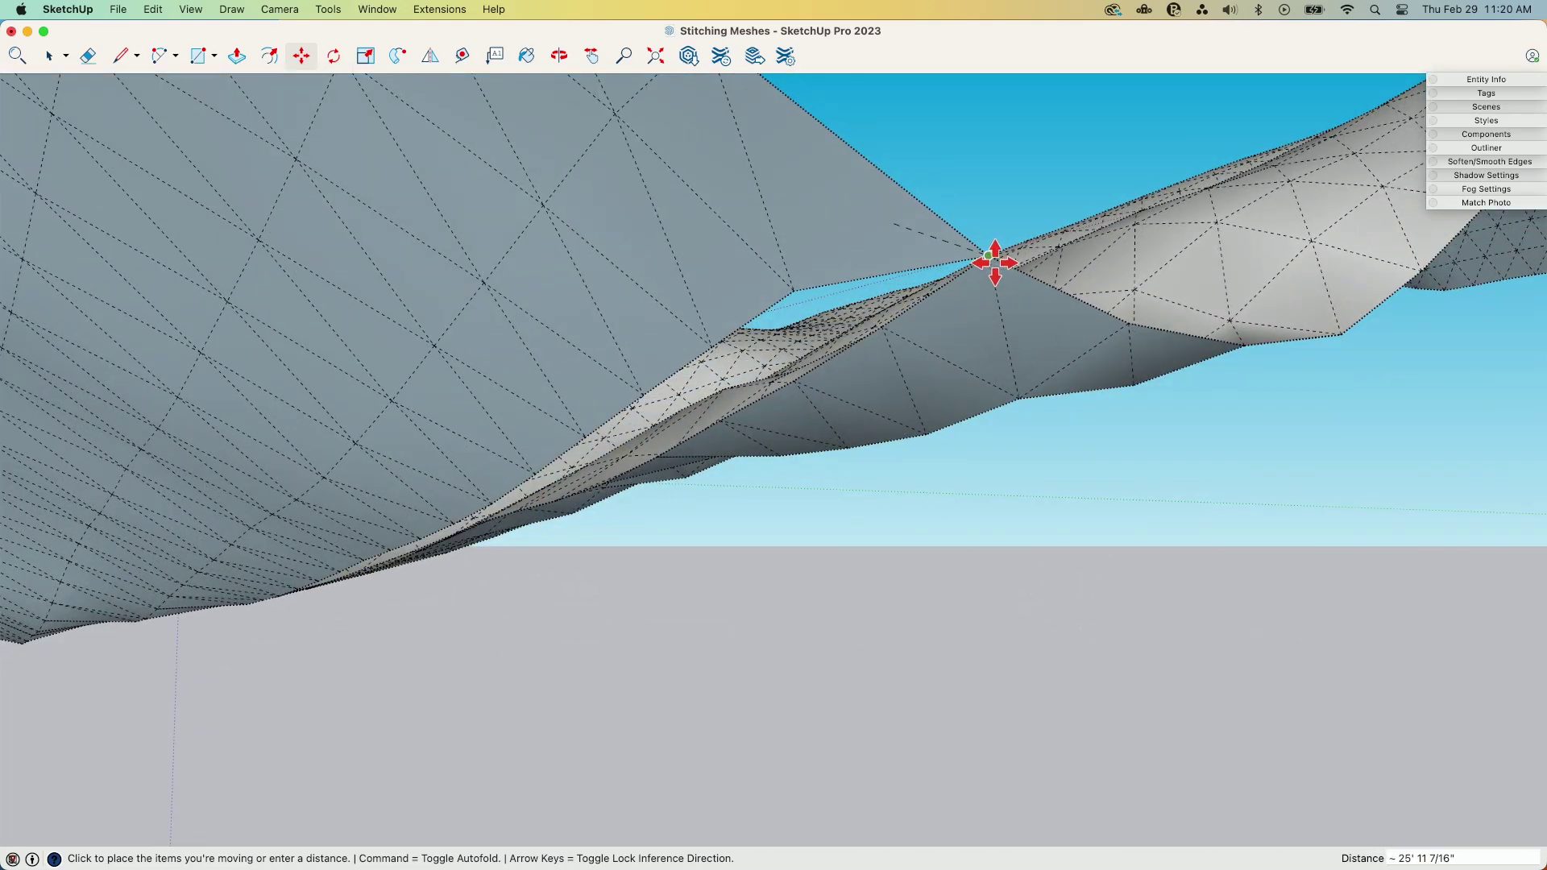
left_click(988, 256)
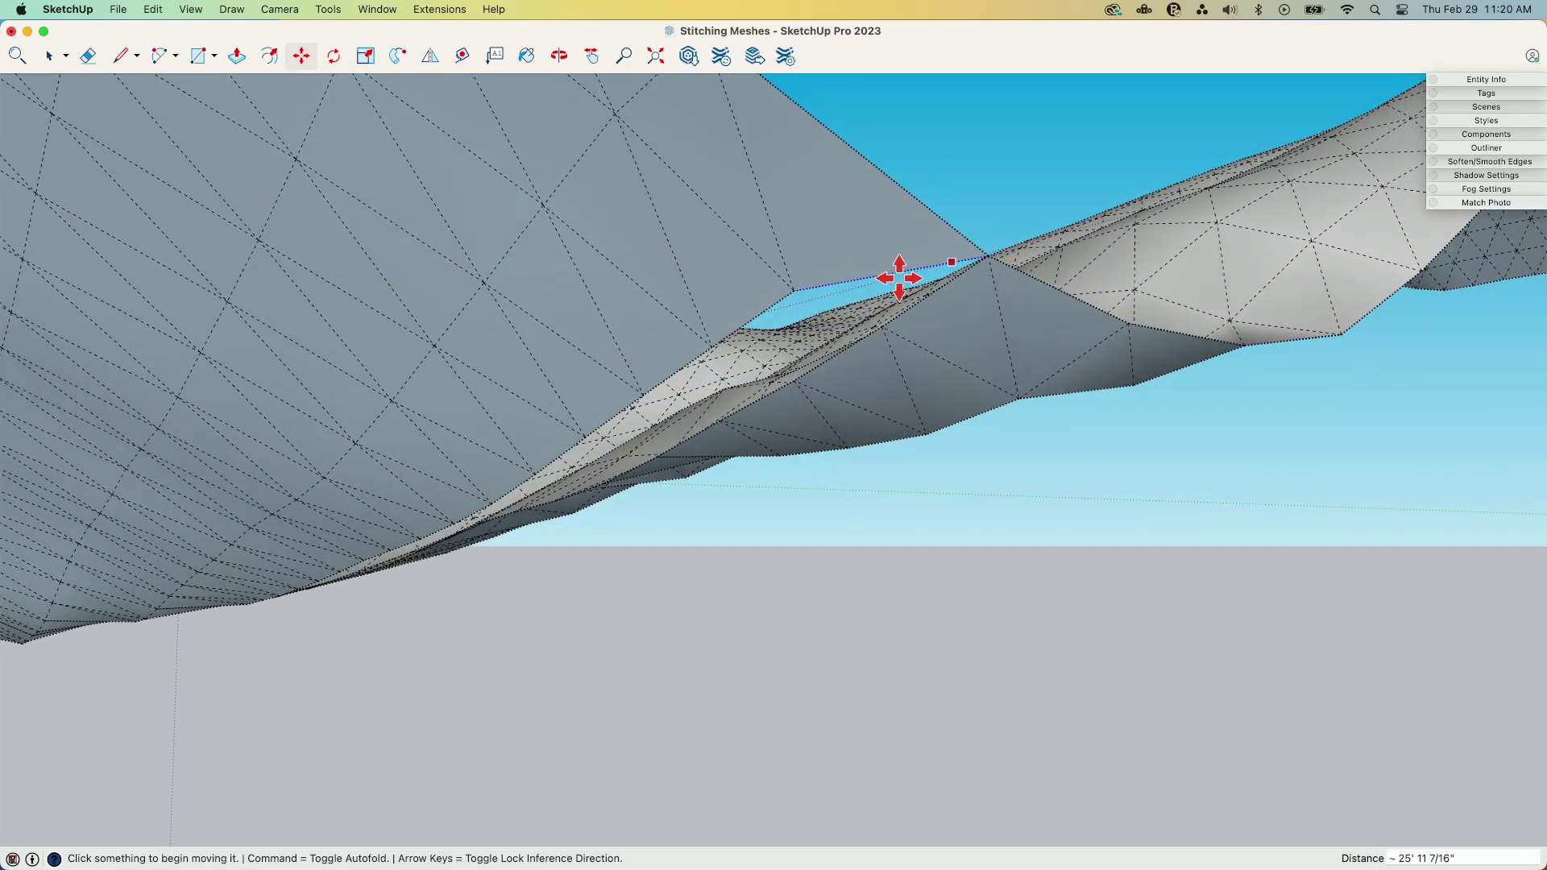
Step: Move the second and third border vertices from the joined corner onto their matching vertices across the gap
left_click(794, 295)
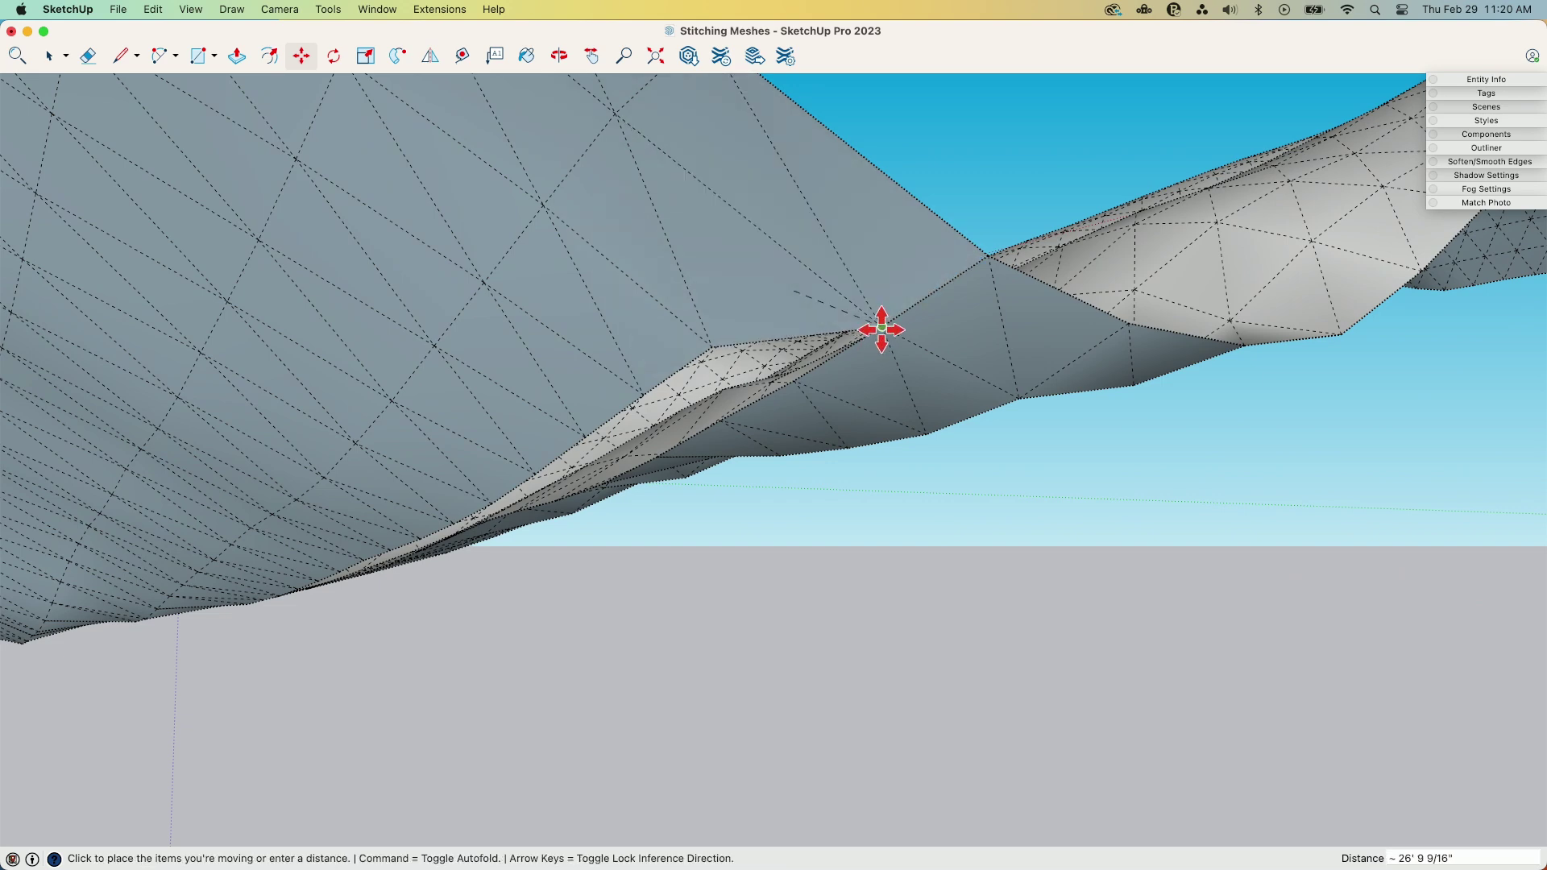
left_click(880, 322)
middle_click_drag(870, 355, 721, 333)
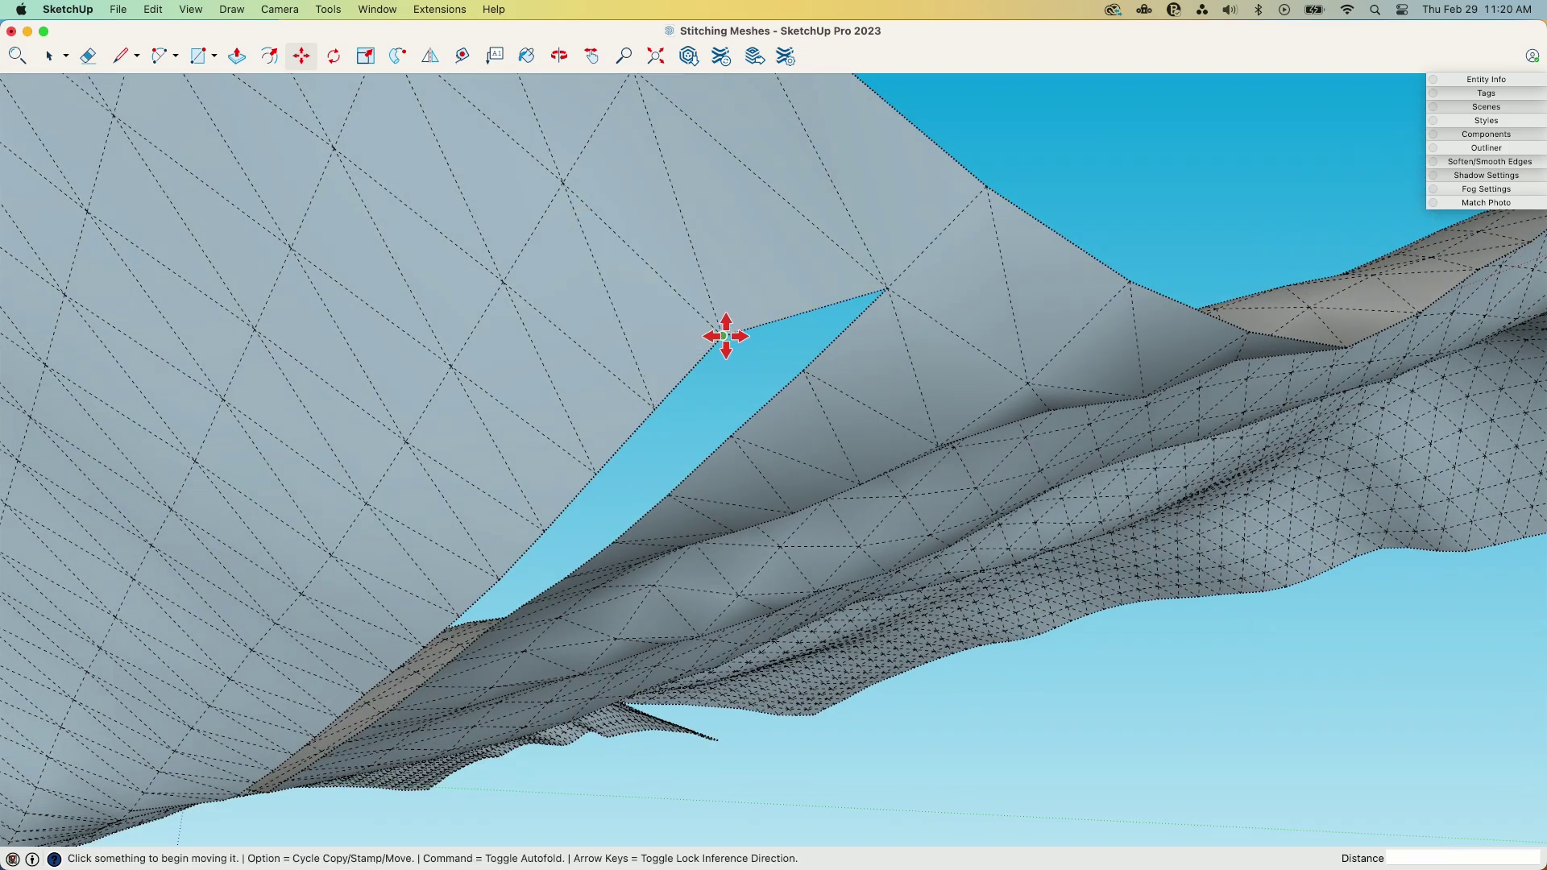
left_click(726, 338)
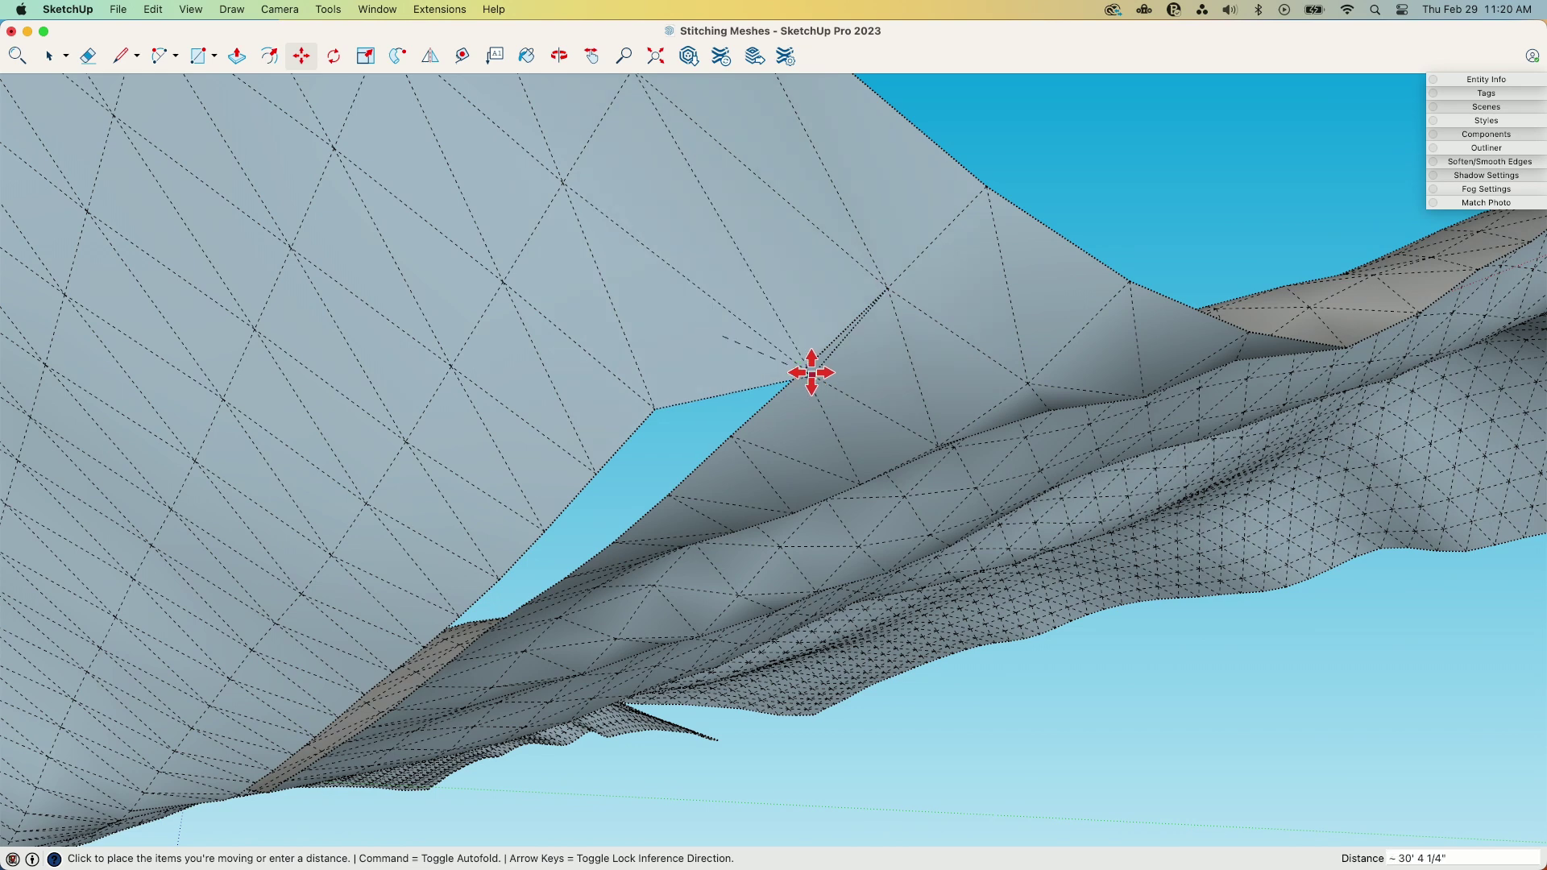
left_click(803, 370)
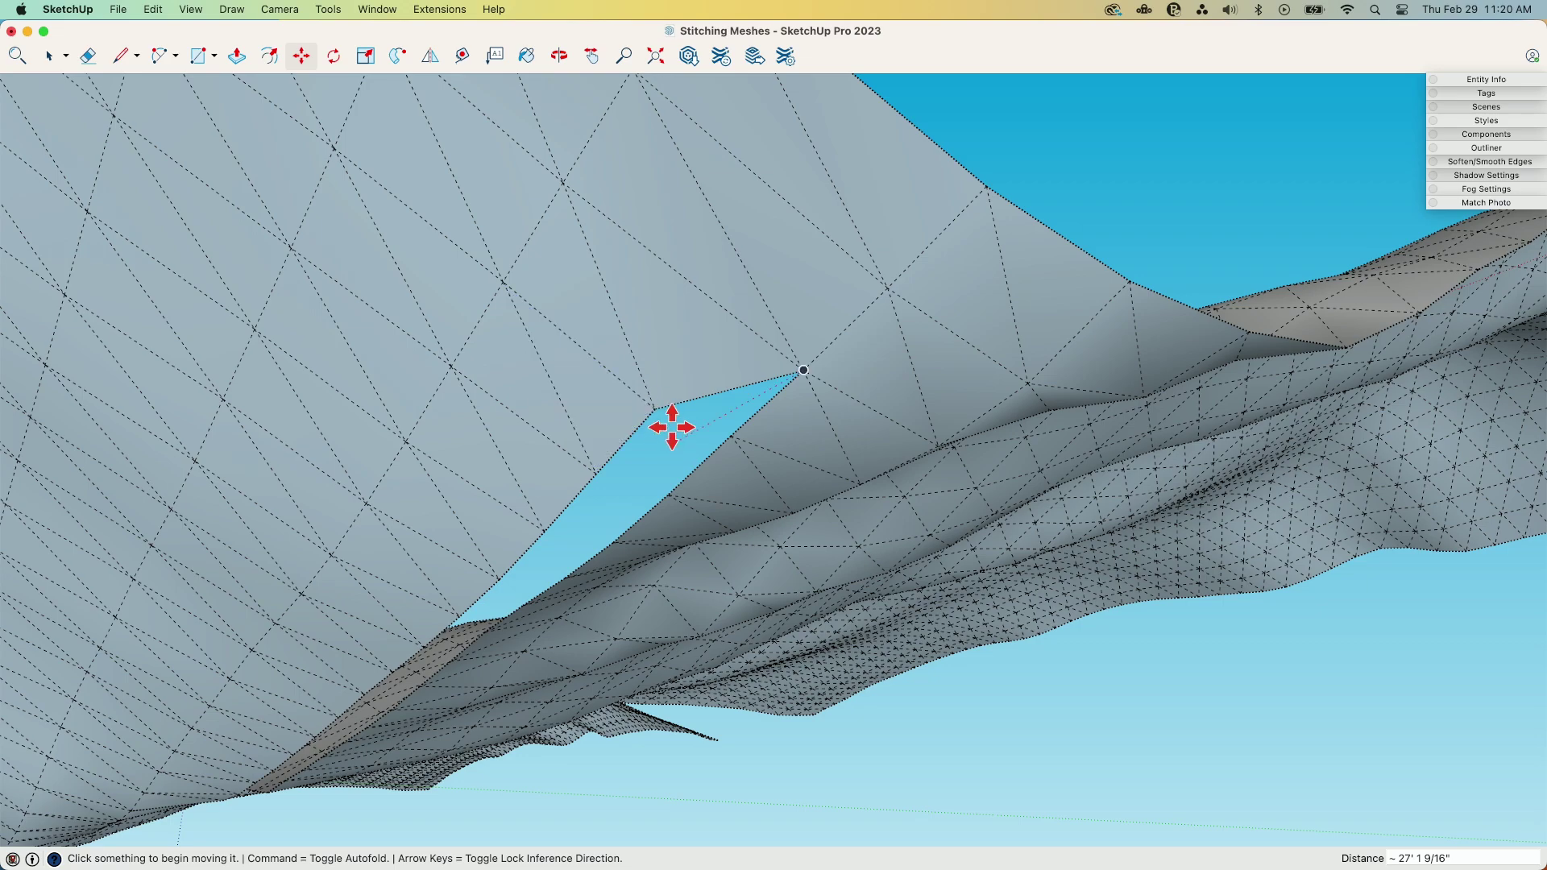
Step: Close the gap further by moving the fourth and fifth border vertices onto the opposite mesh's matching vertices
scroll(672, 427, "up", 6)
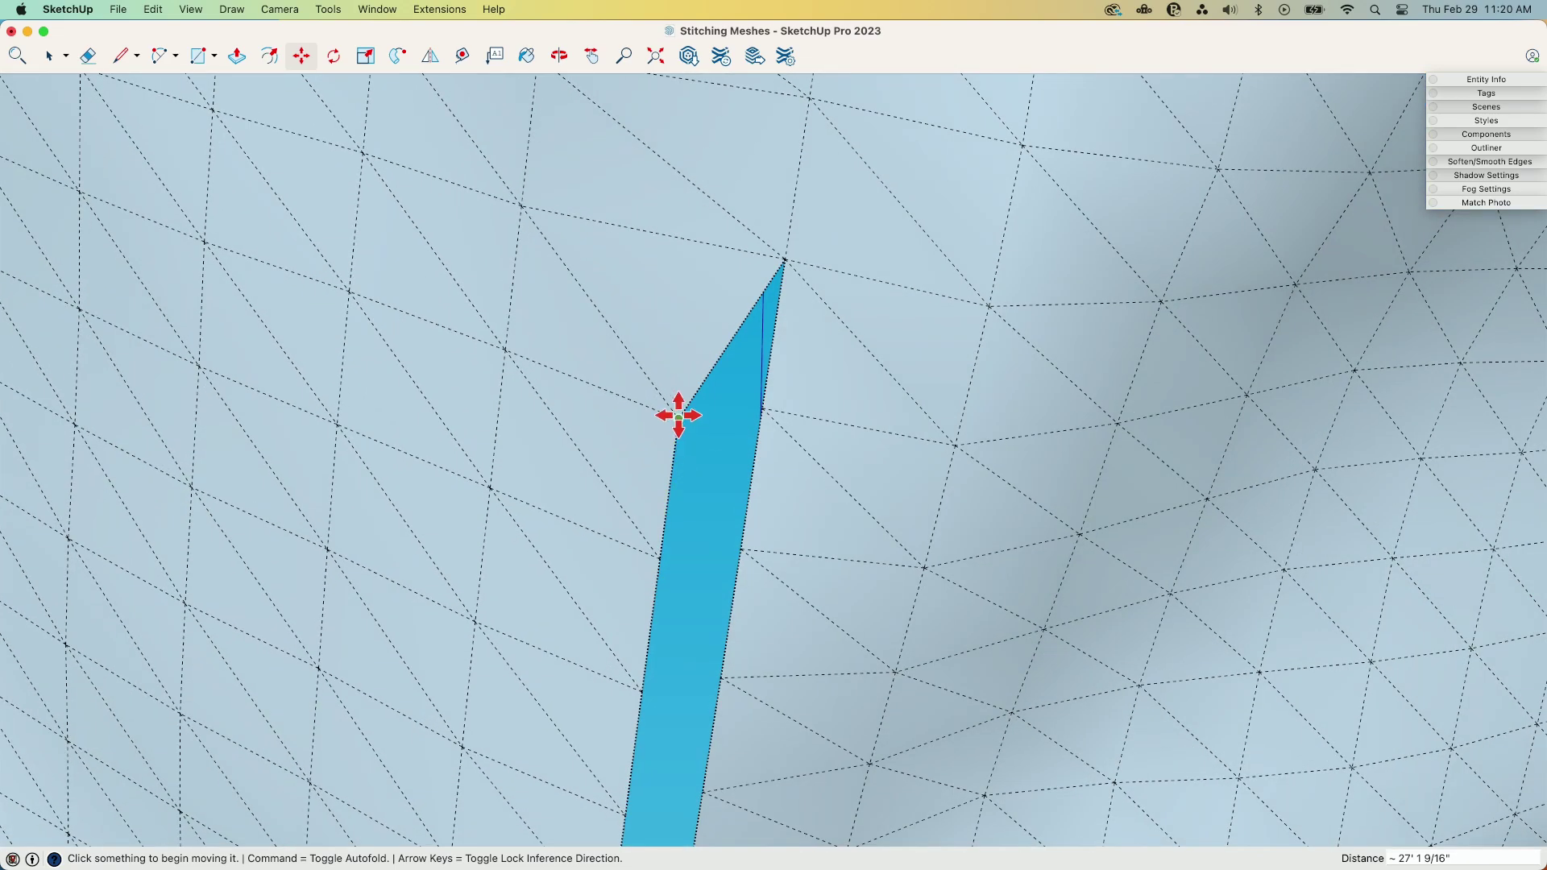
left_click(678, 416)
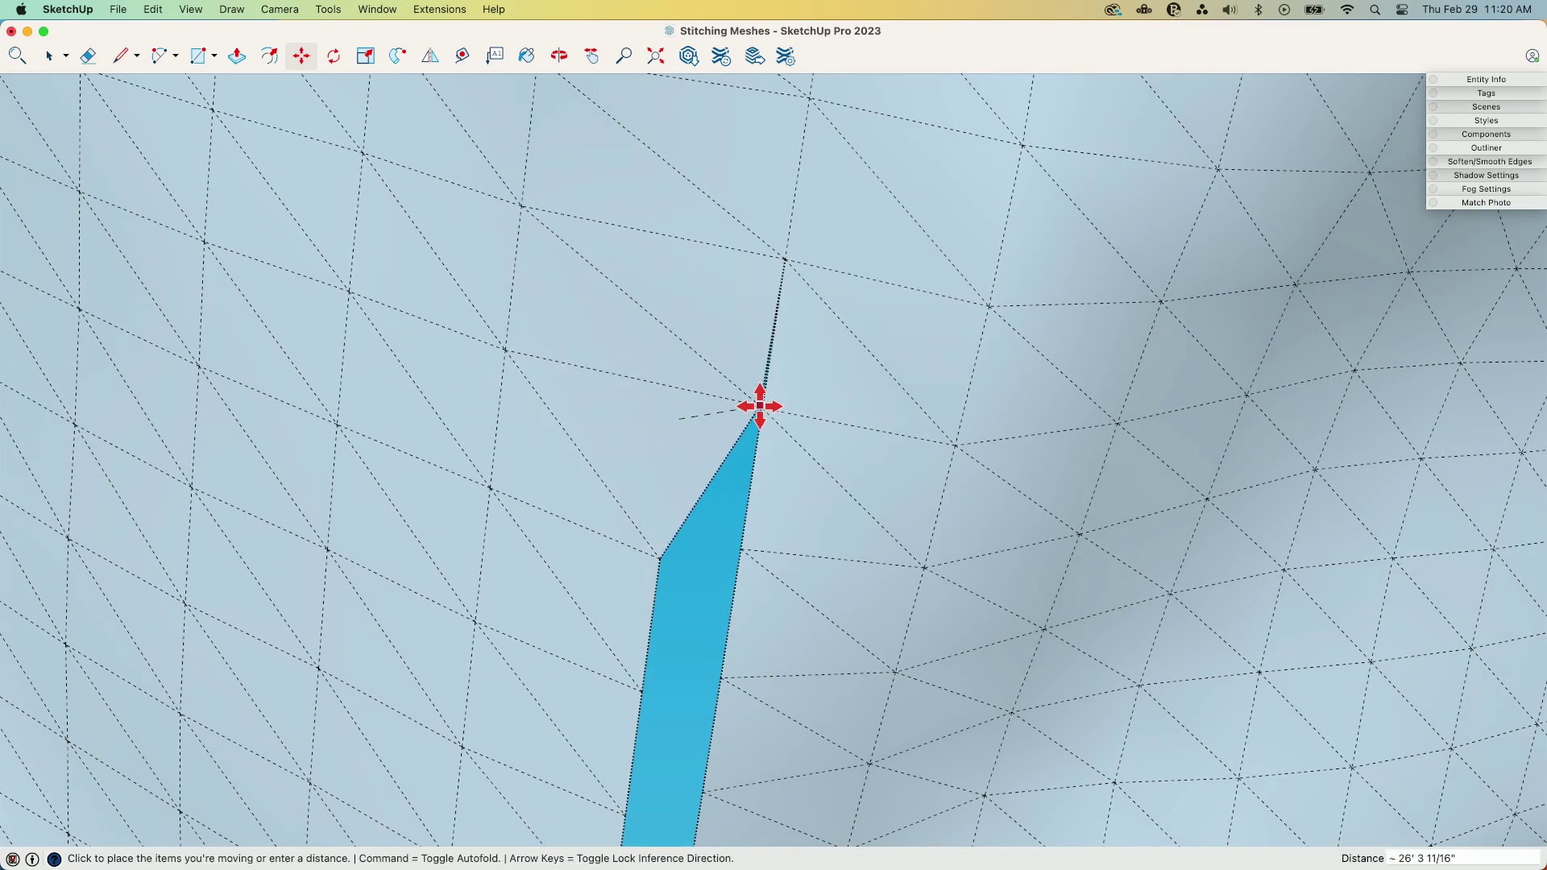
left_click(769, 413)
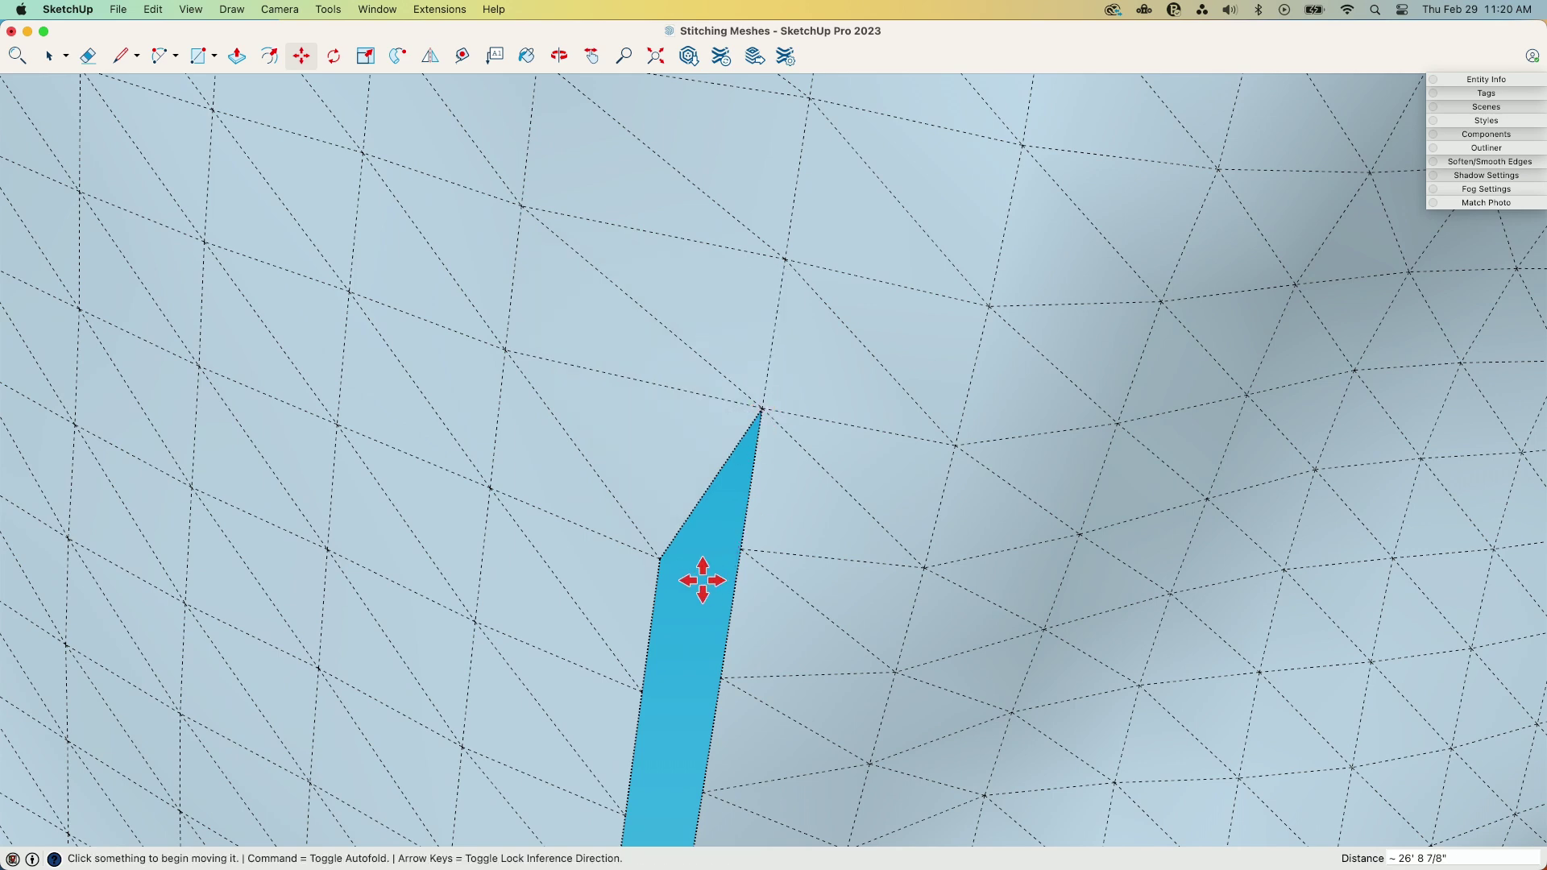
left_click(659, 562)
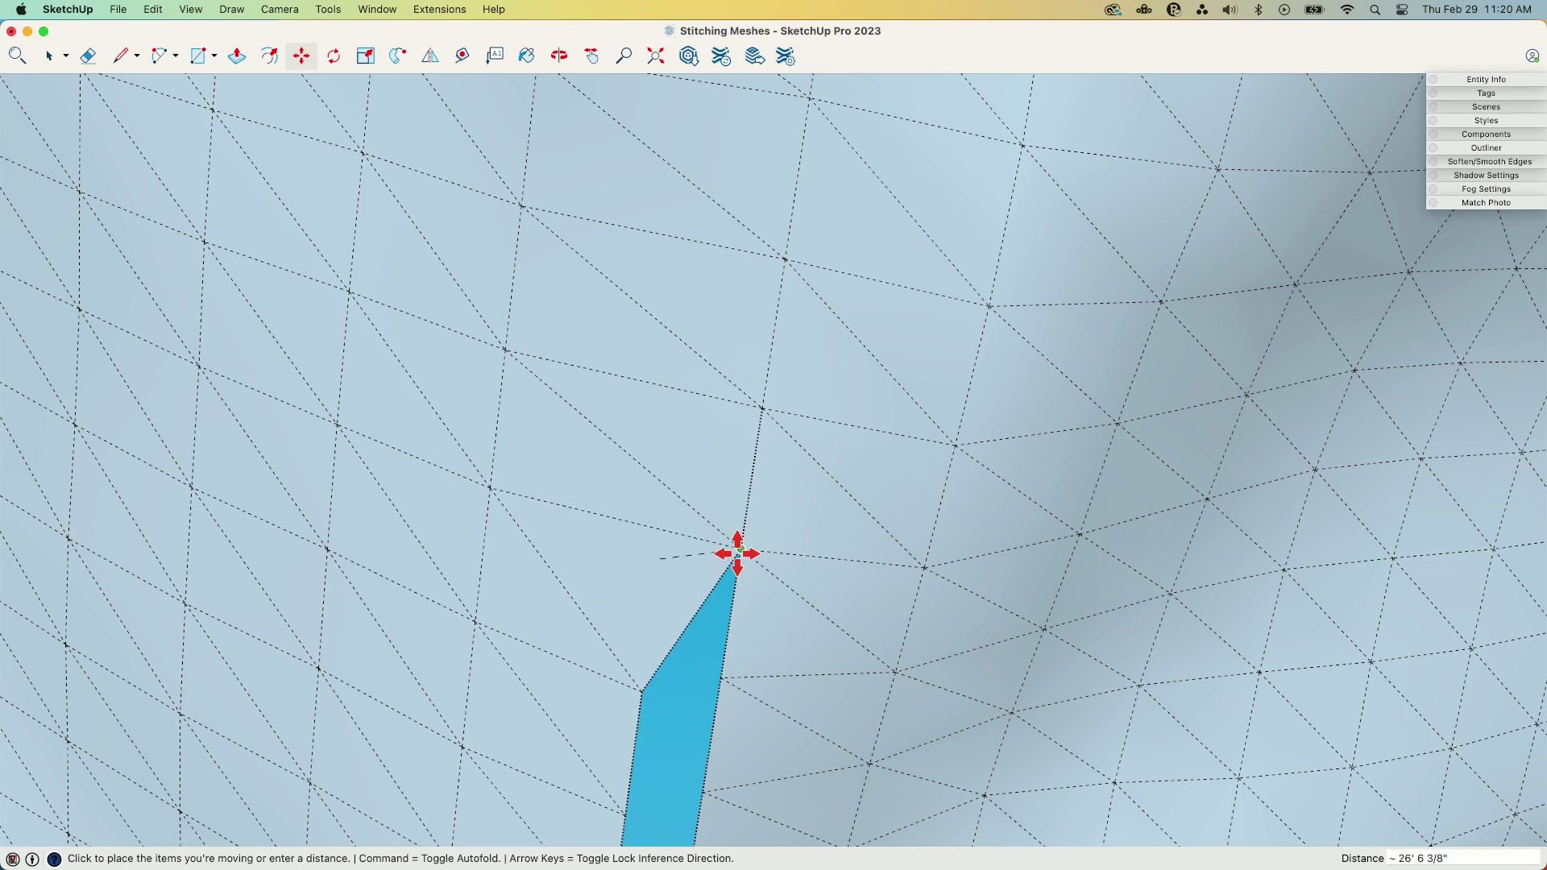
left_click(735, 553)
Step: Snap the sixth and seventh border vertices from the corner onto the facing vertices of the other mesh
middle_click_drag(736, 553, 653, 476)
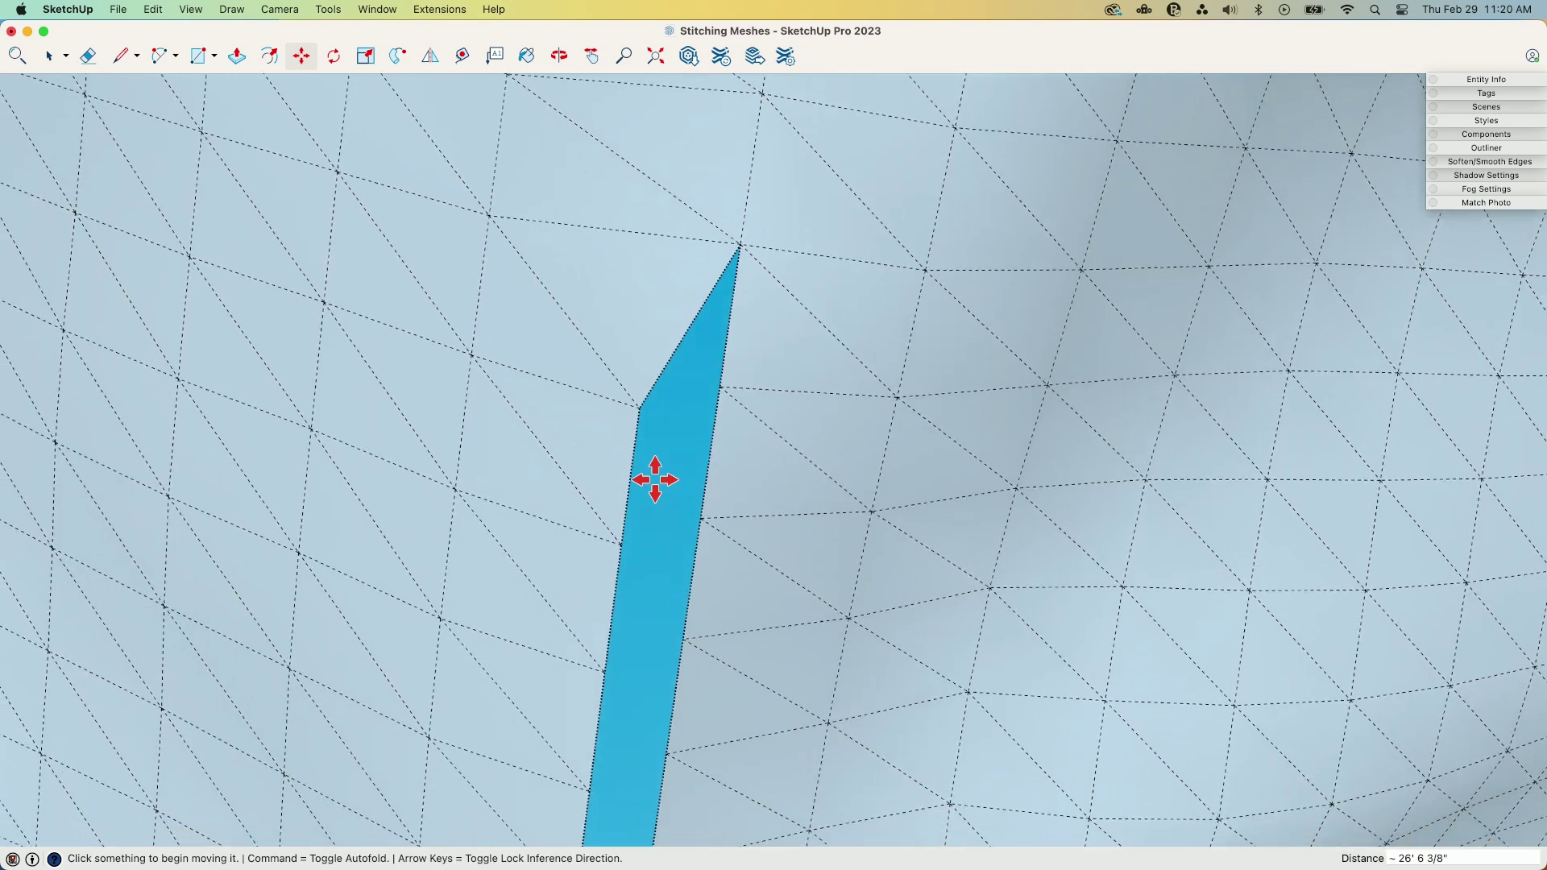
left_click(635, 397)
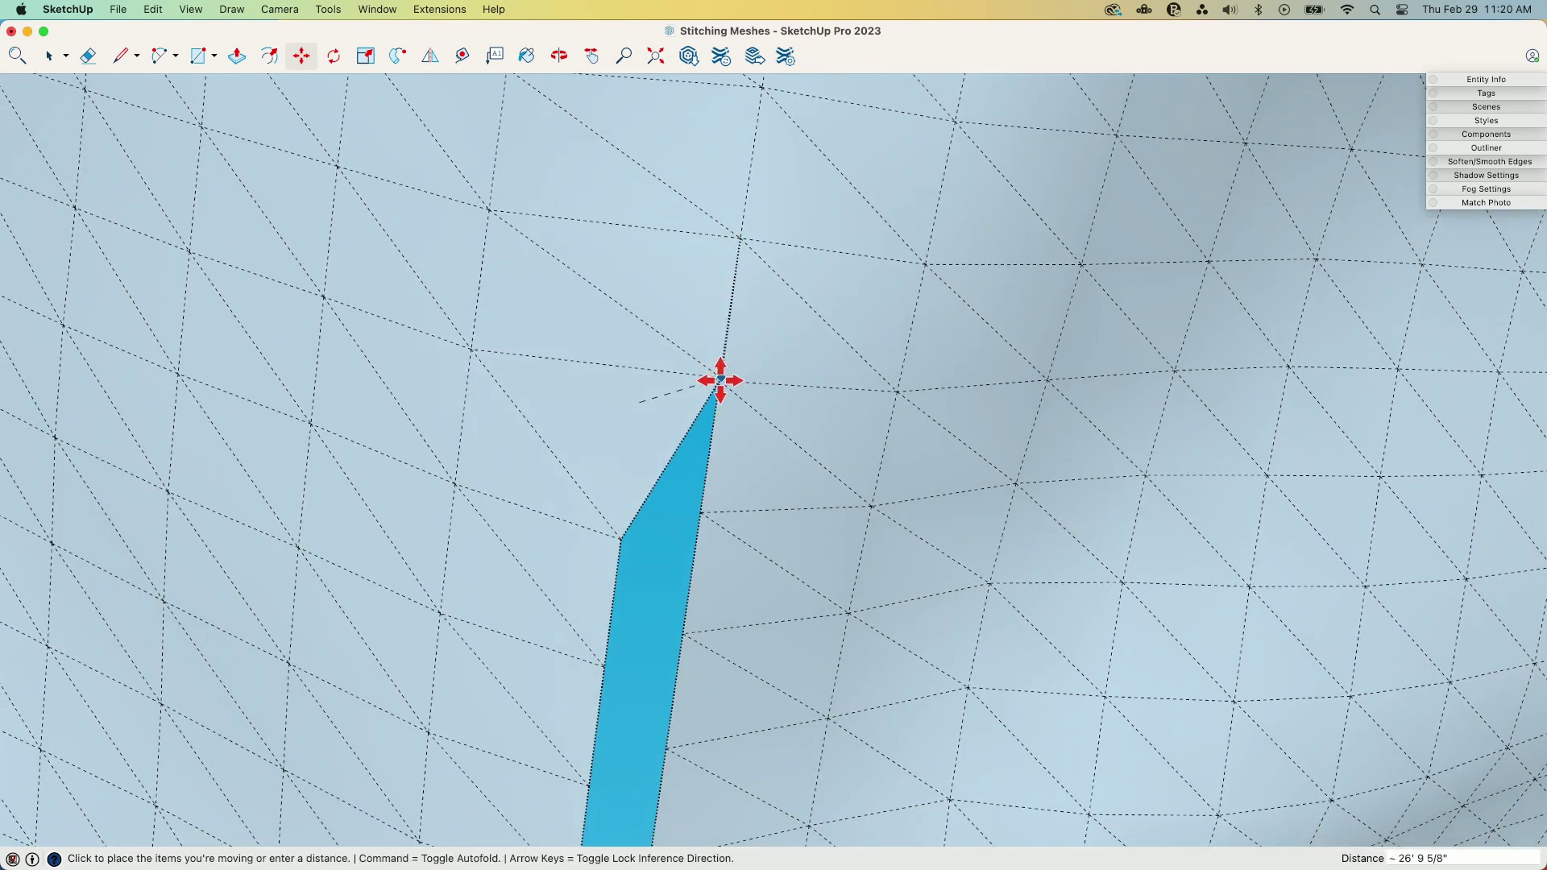
left_click(722, 384)
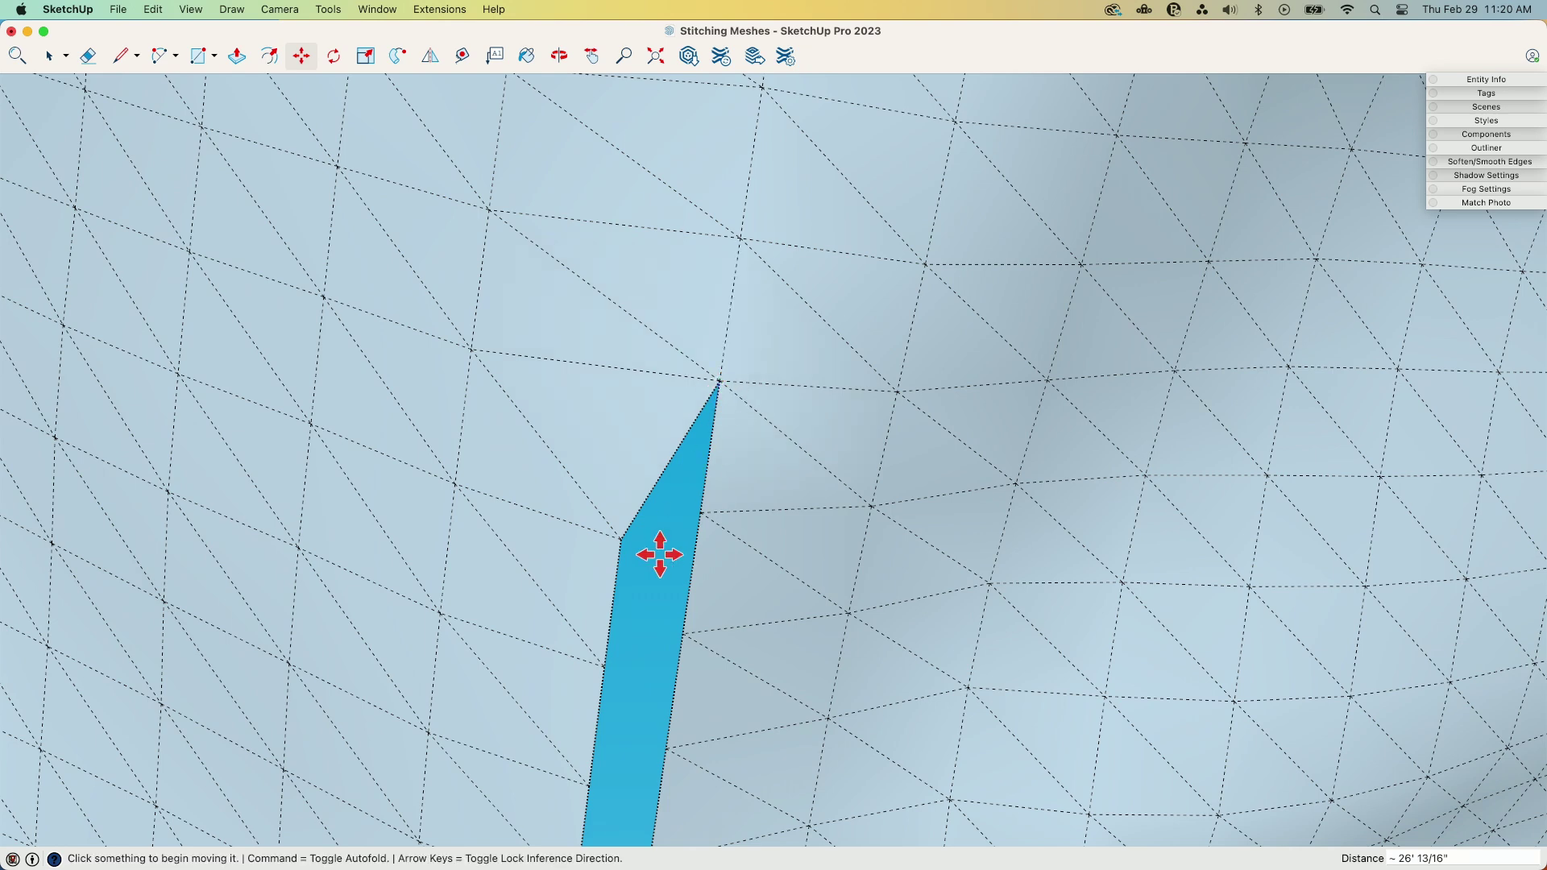
left_click(622, 539)
left_click(621, 538)
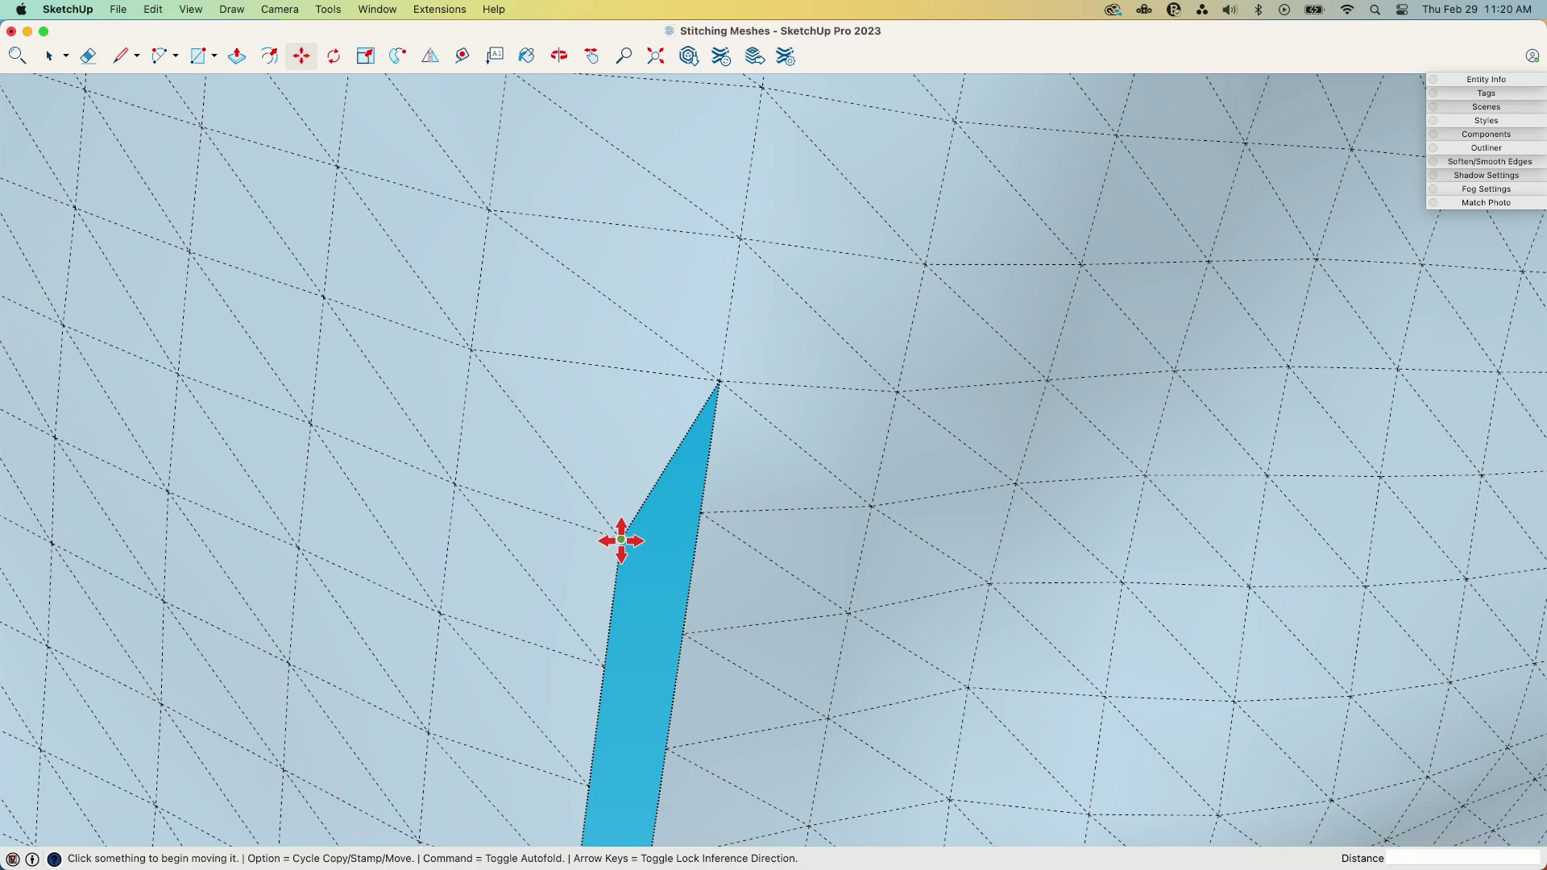
left_click(618, 538)
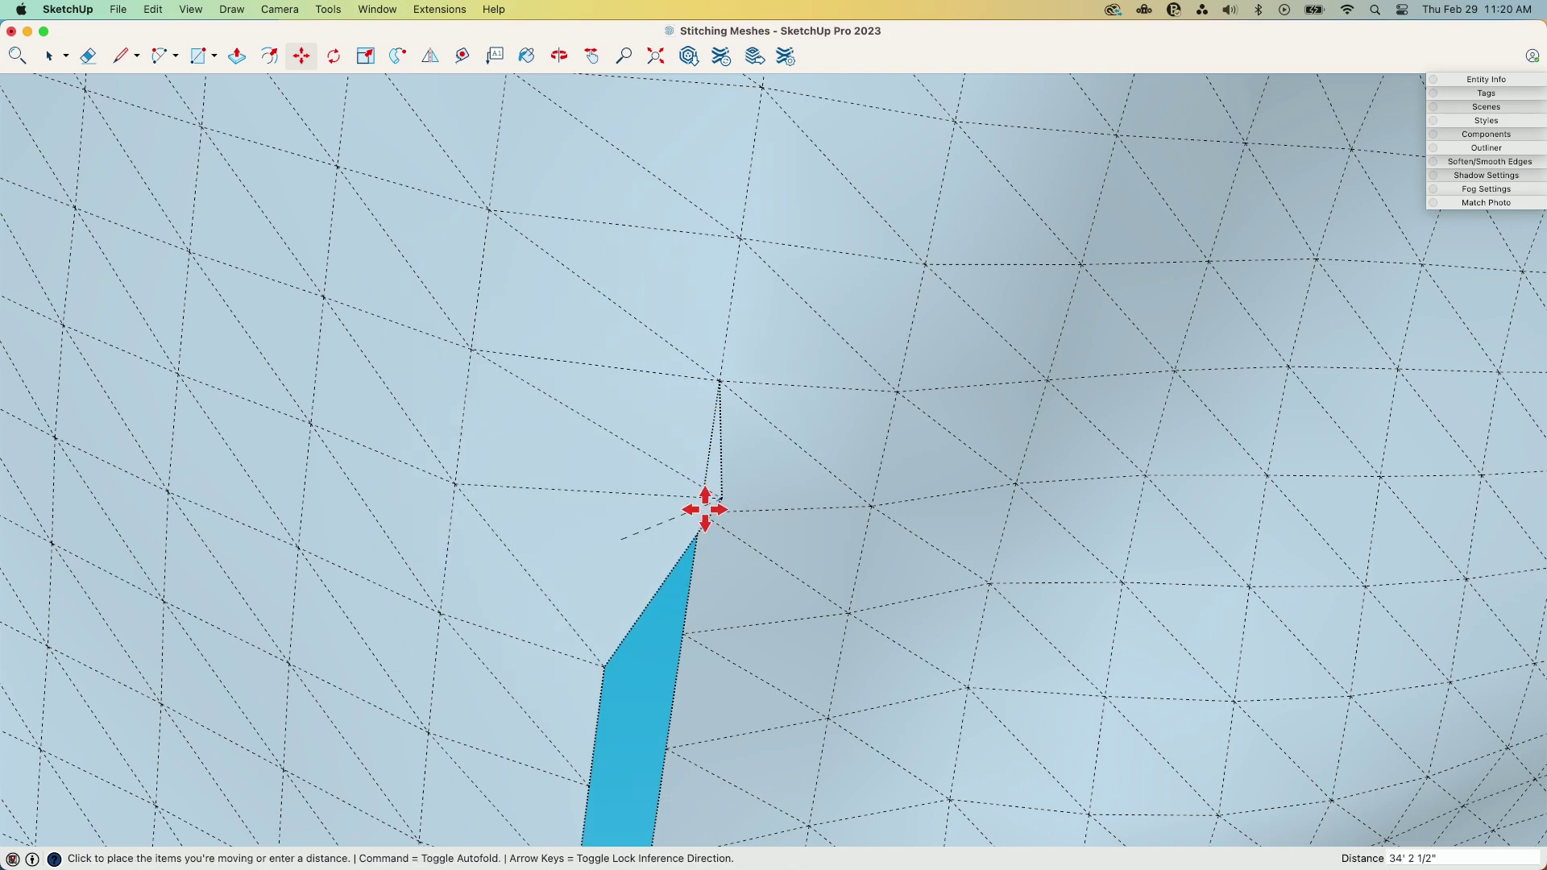
scroll(694, 510, "up", 10)
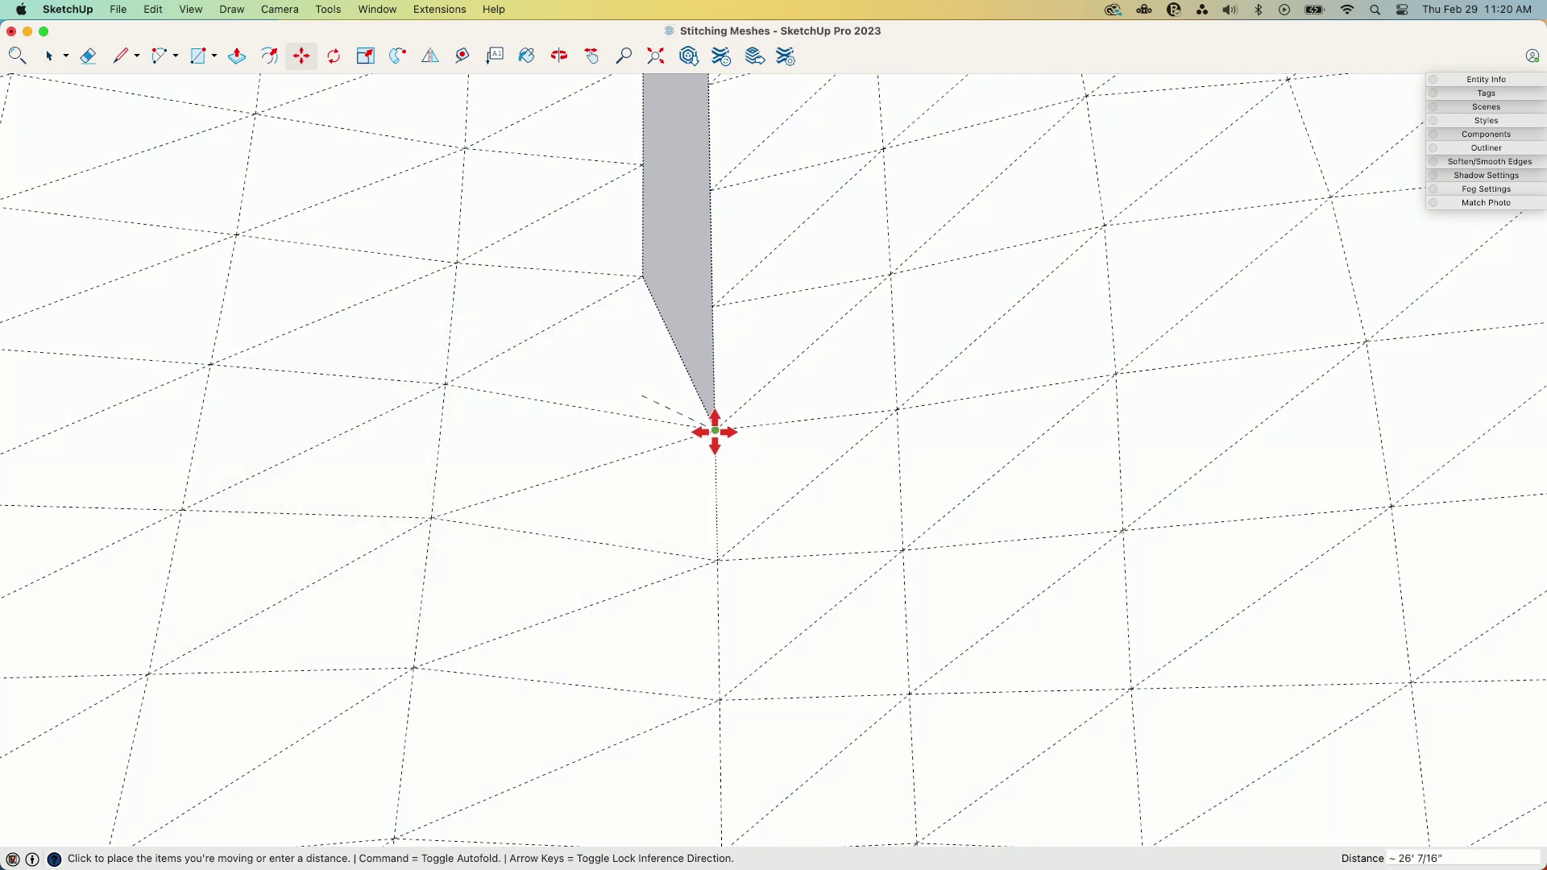
left_click(714, 430)
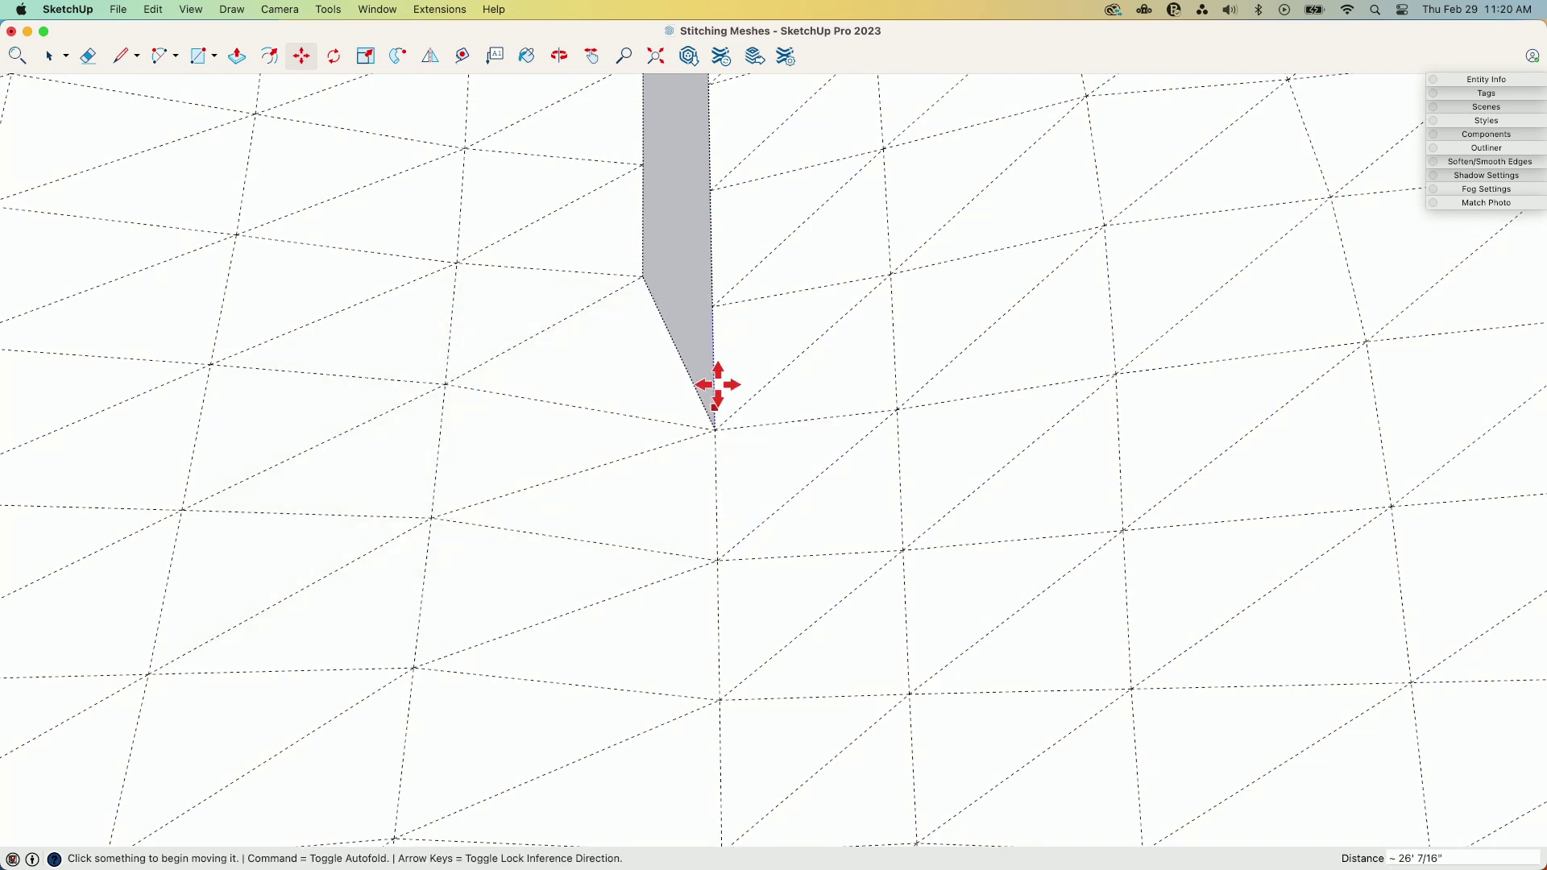
Step: Move the eighth, ninth and tenth border vertices onto their counterparts on the other mesh border
left_click(641, 275)
left_click(712, 306)
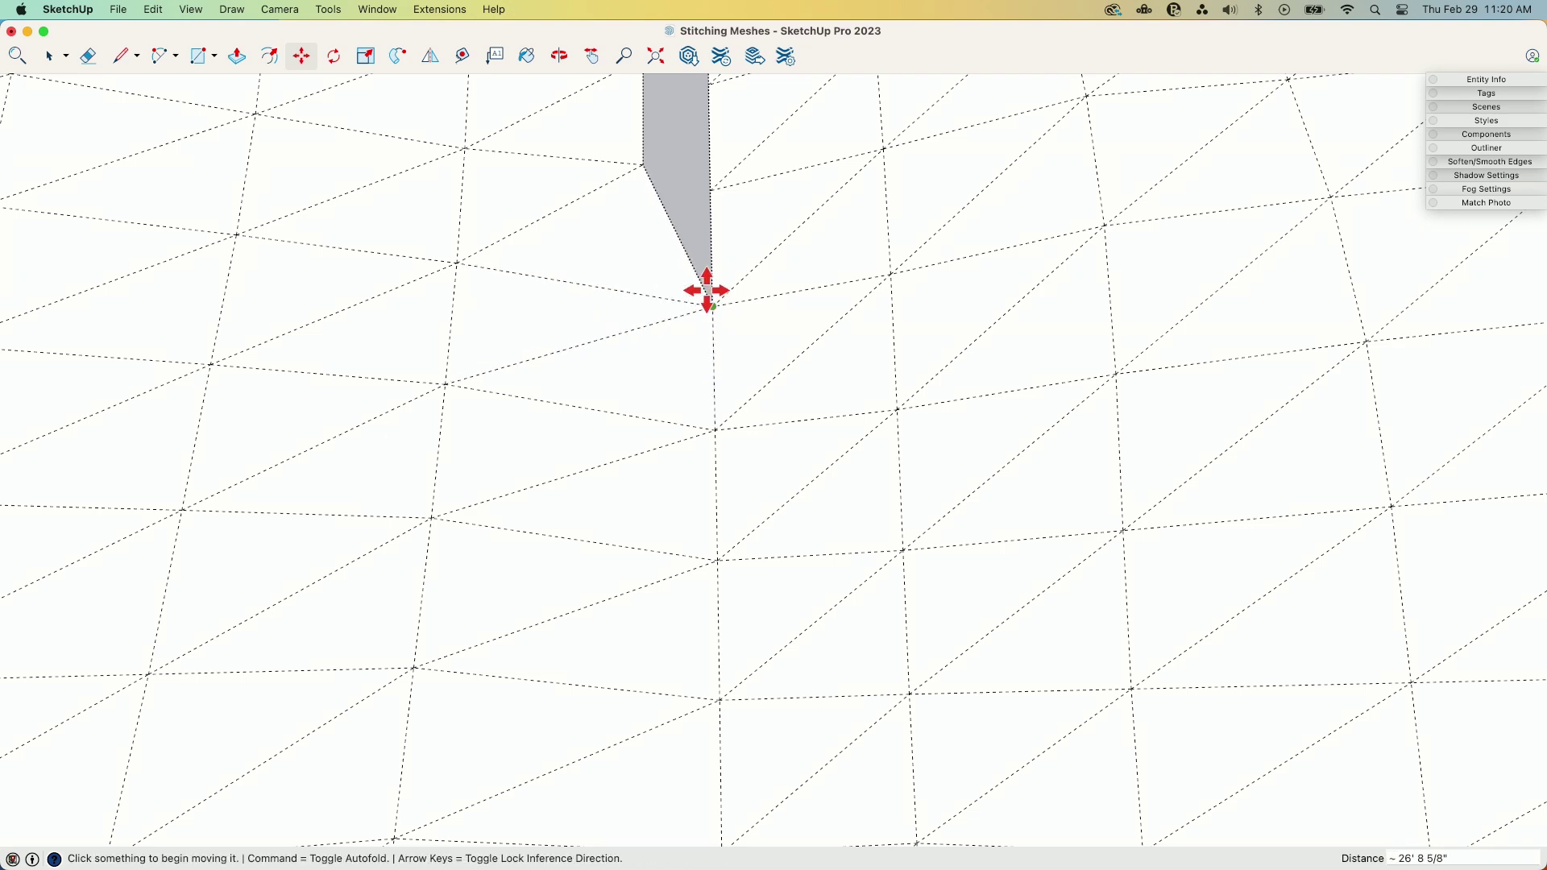
left_click(644, 165)
left_click(712, 189)
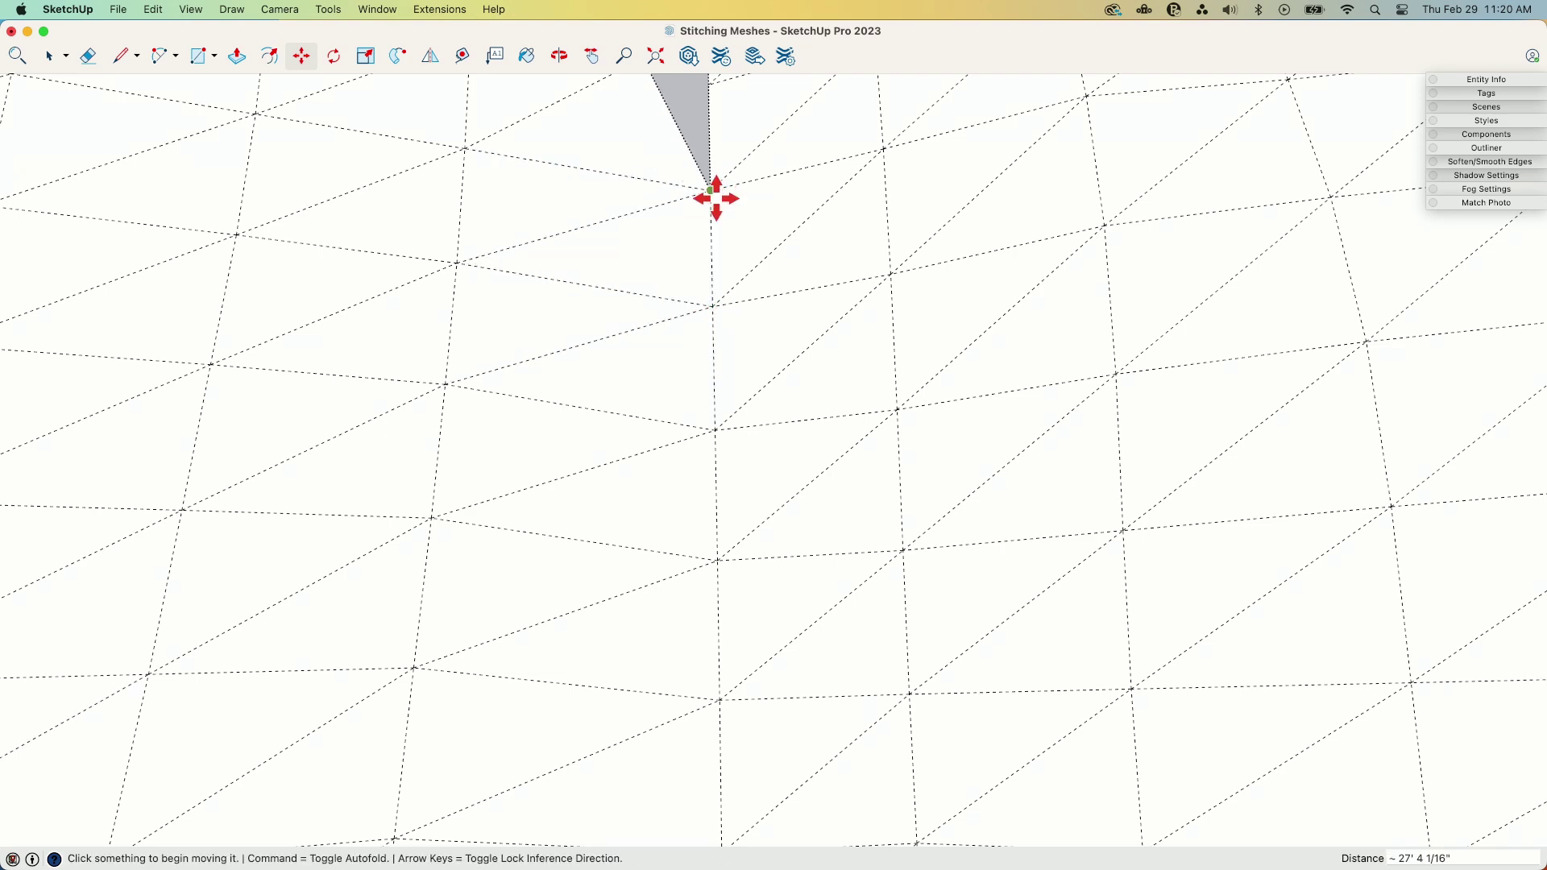
middle_click_drag(785, 293, 636, 276)
left_click(632, 283)
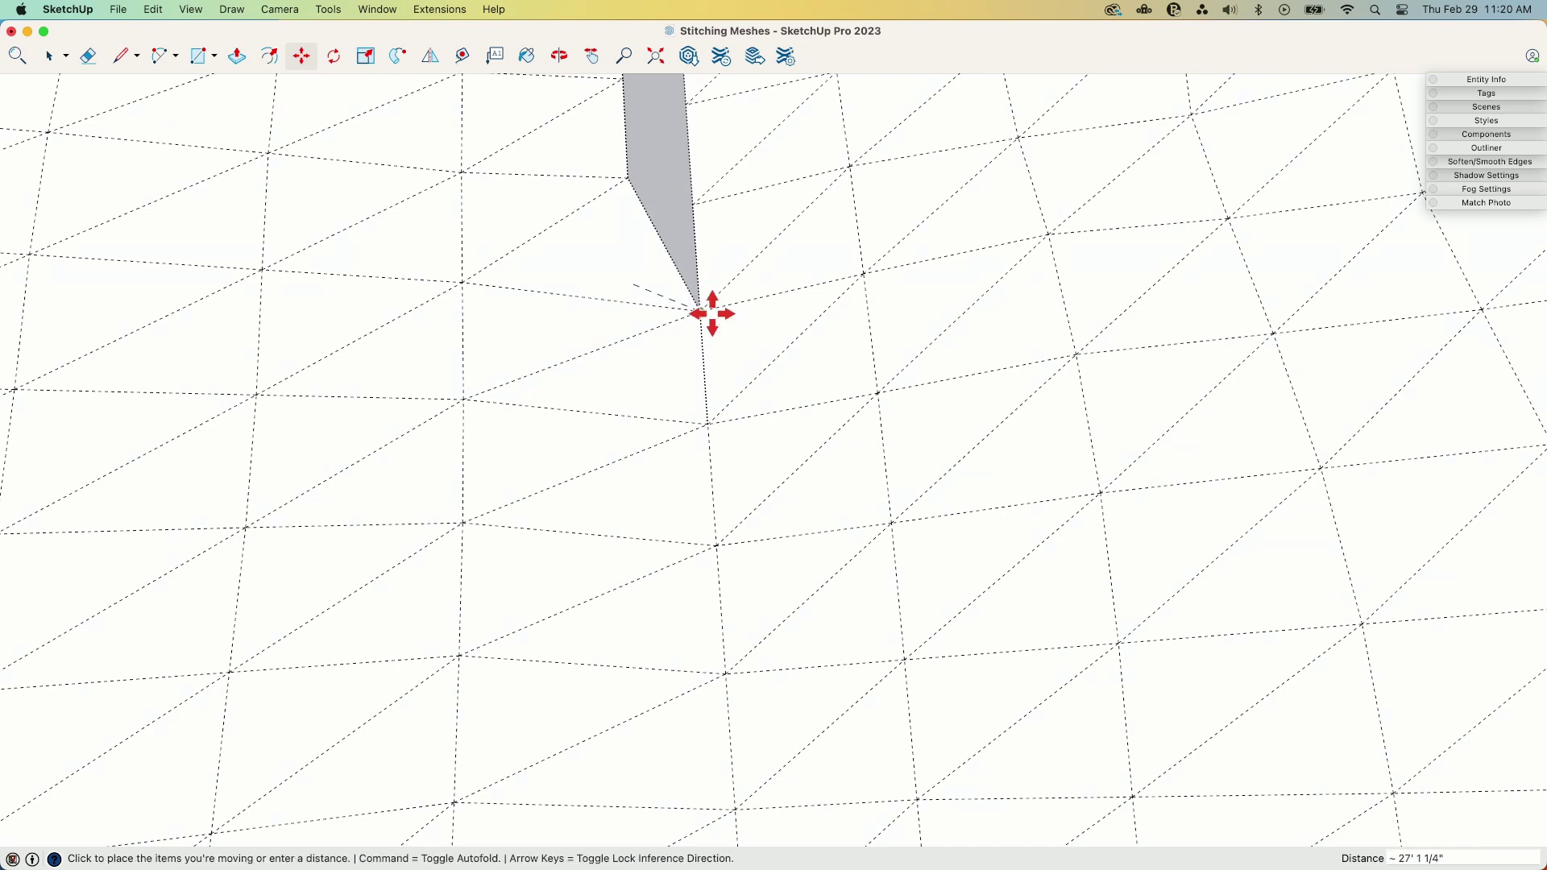
left_click(699, 311)
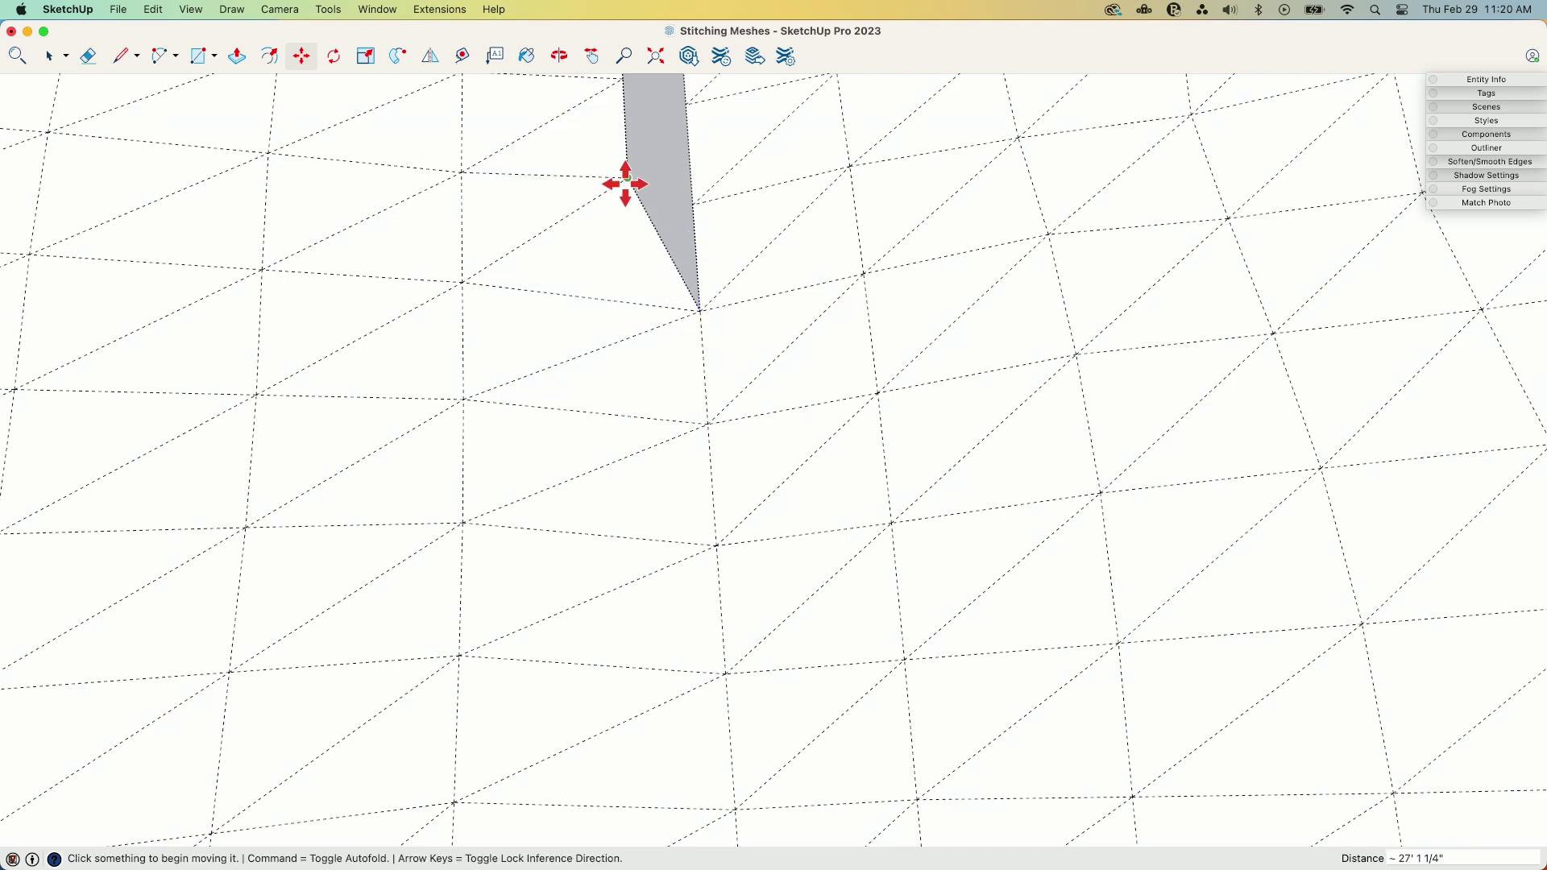
Step: Continue the seam by moving the eleventh, twelfth and thirteenth border vertices onto their matching vertices across the gap
left_click(626, 178)
left_click(695, 206)
middle_click_drag(690, 200, 686, 317)
left_click(710, 398)
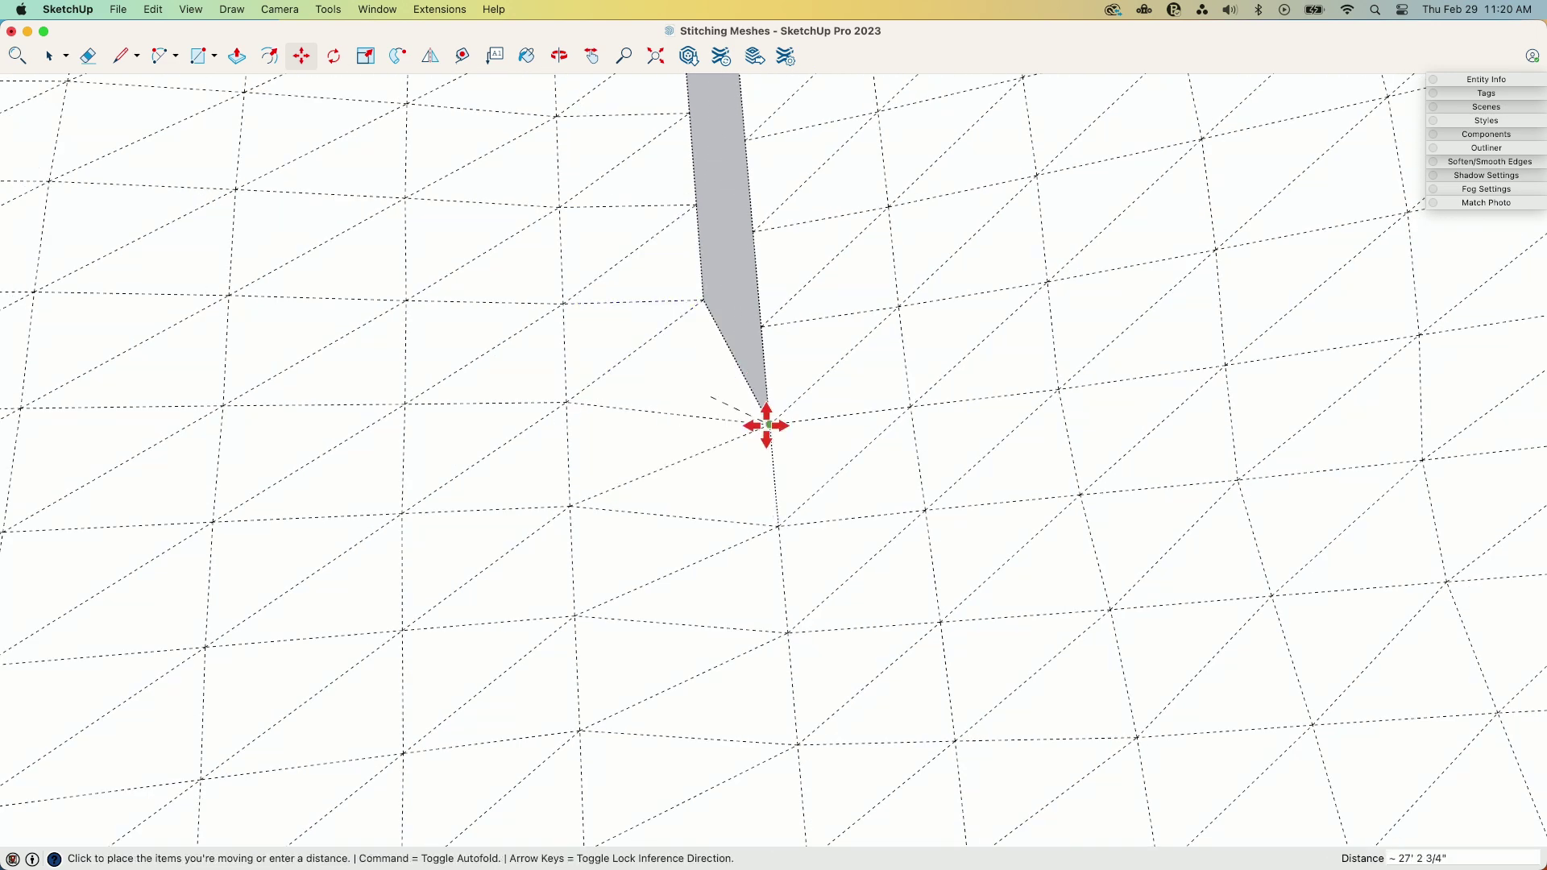
left_click(770, 425)
left_click(701, 300)
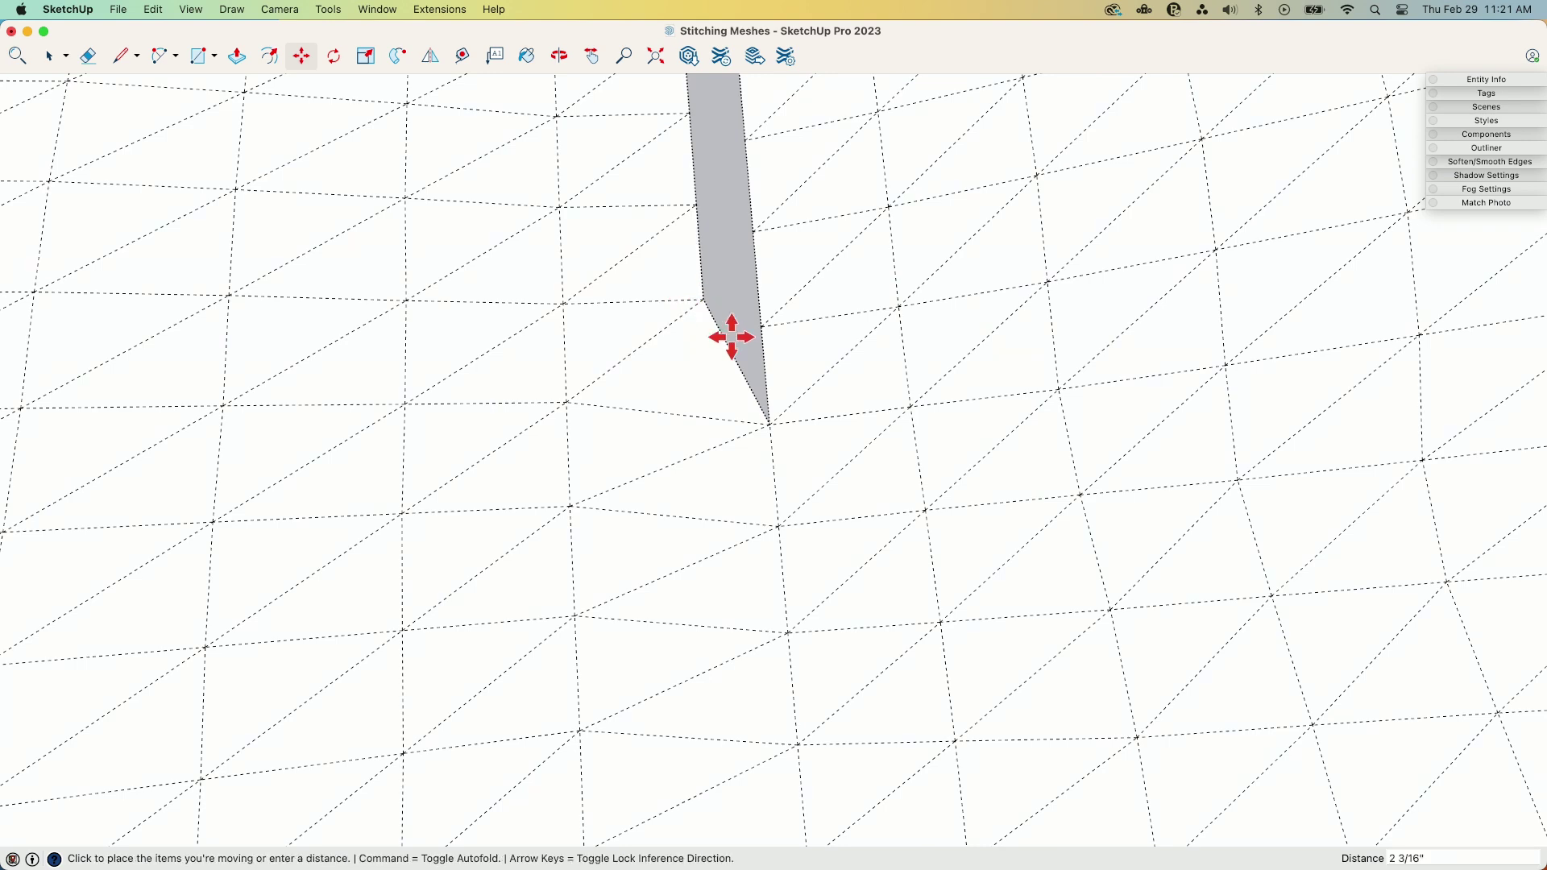
left_click(760, 325)
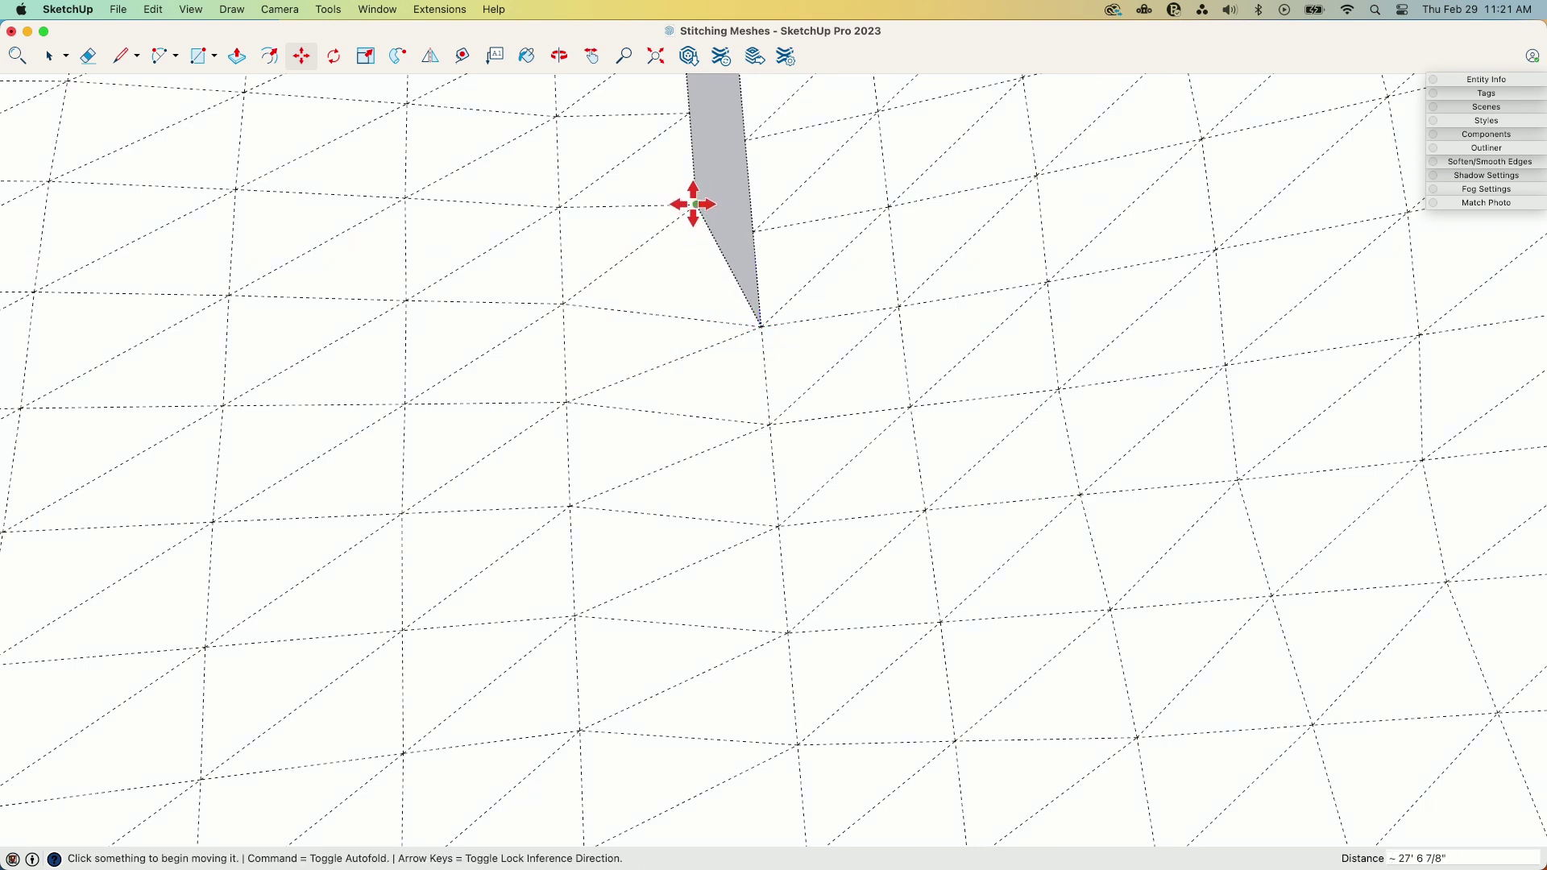
Step: Move the fourteenth and fifteenth border vertices onto the facing vertices of the other mesh
left_click(725, 239)
left_click(752, 232)
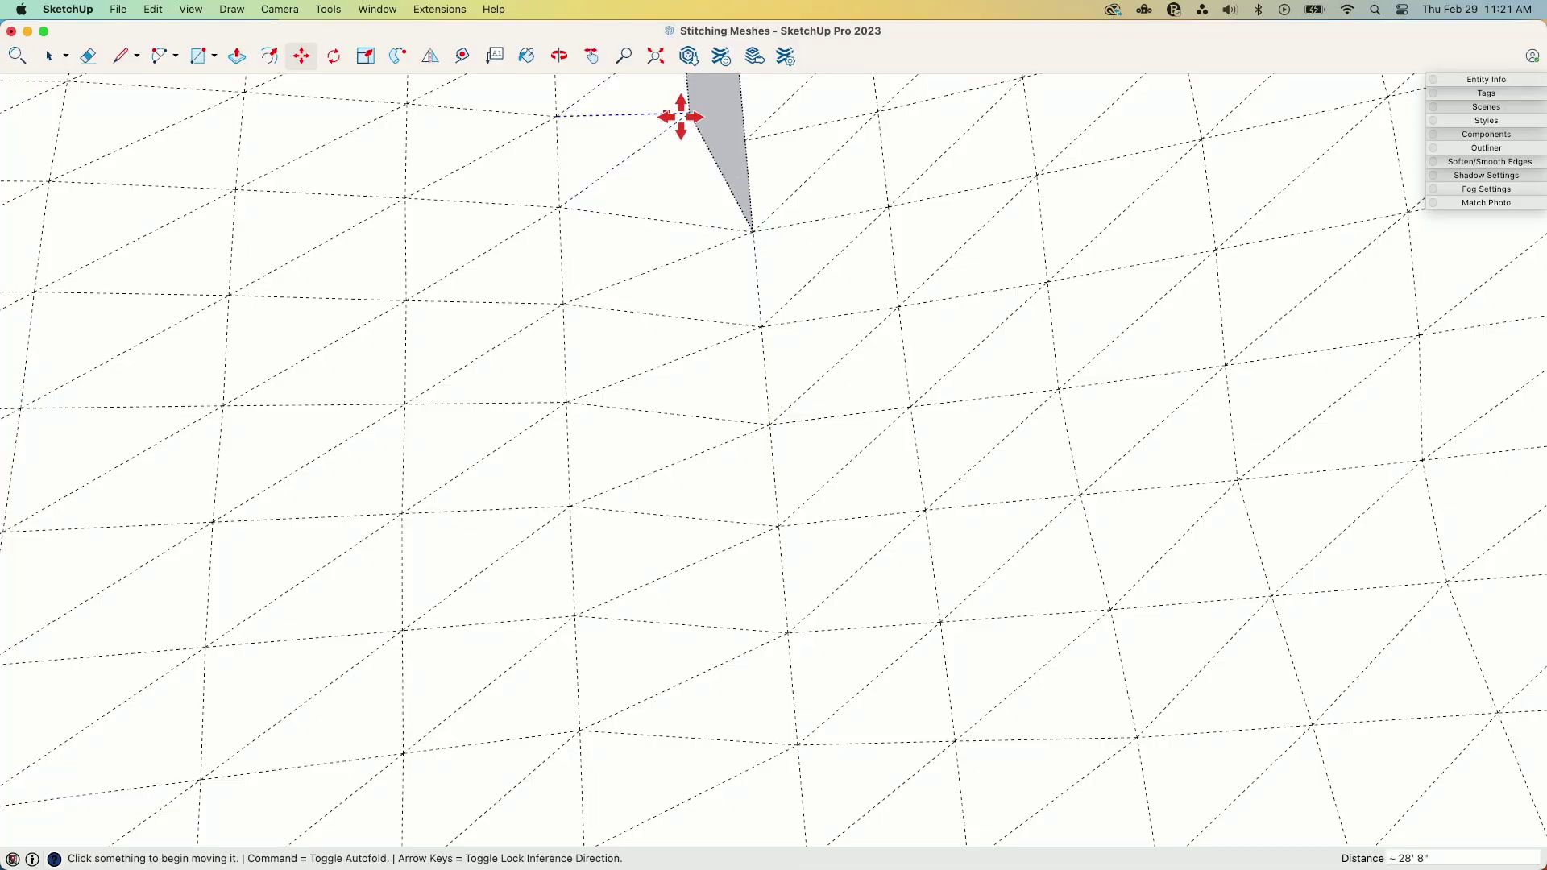
left_click(691, 115)
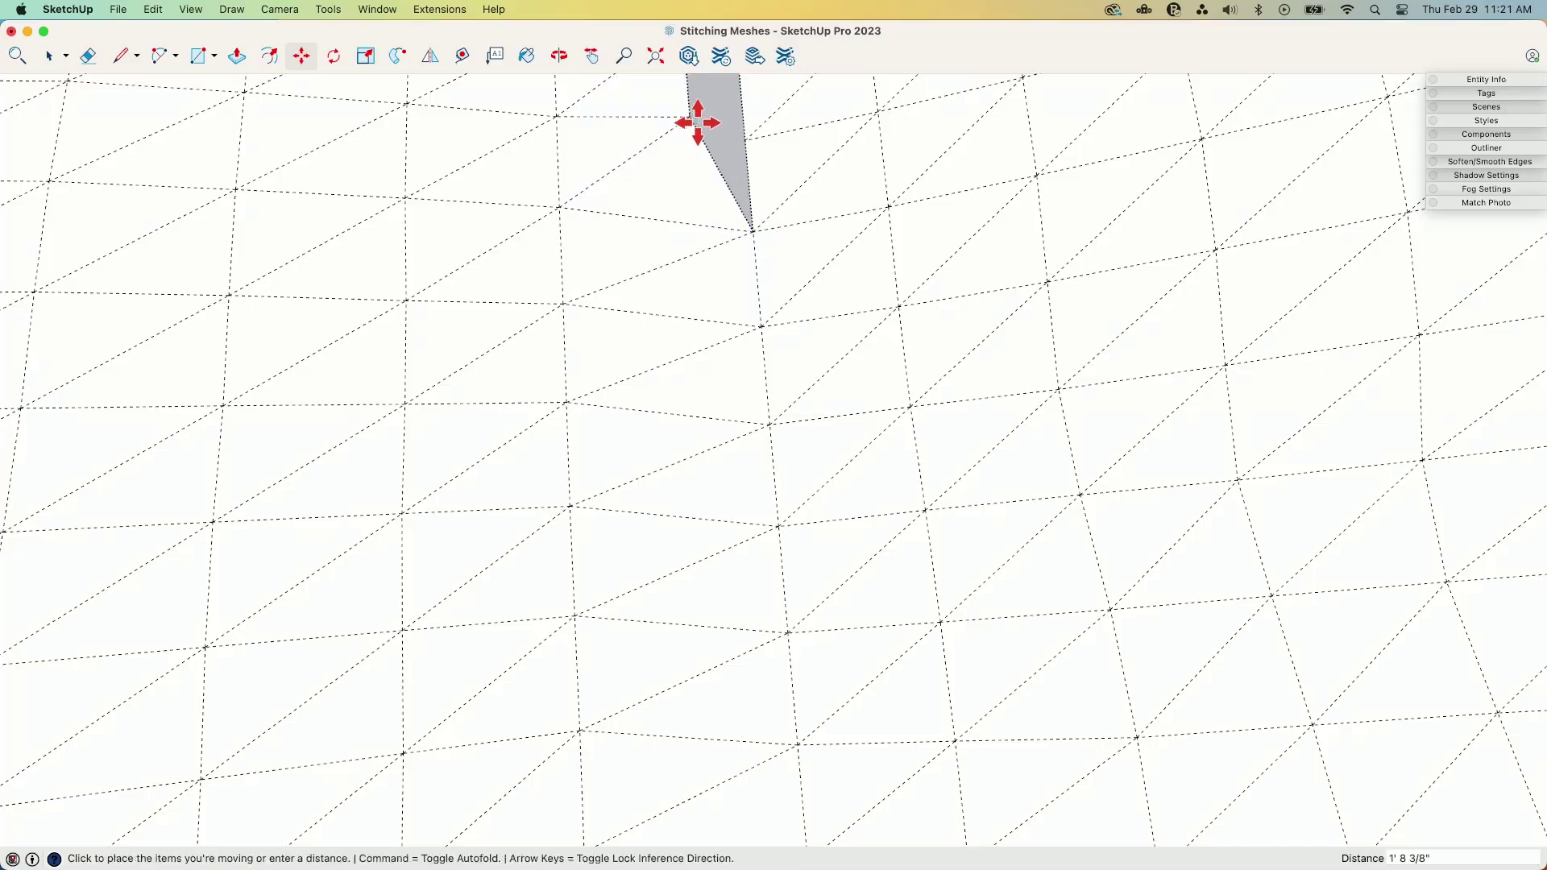
left_click(747, 140)
Step: Turn off the display of hidden geometry and compare the vertex-joined seam with the bridged seam on either side of the remaining gap
scroll(817, 306, "down", 3)
key("space")
scroll(829, 380, "down", 10)
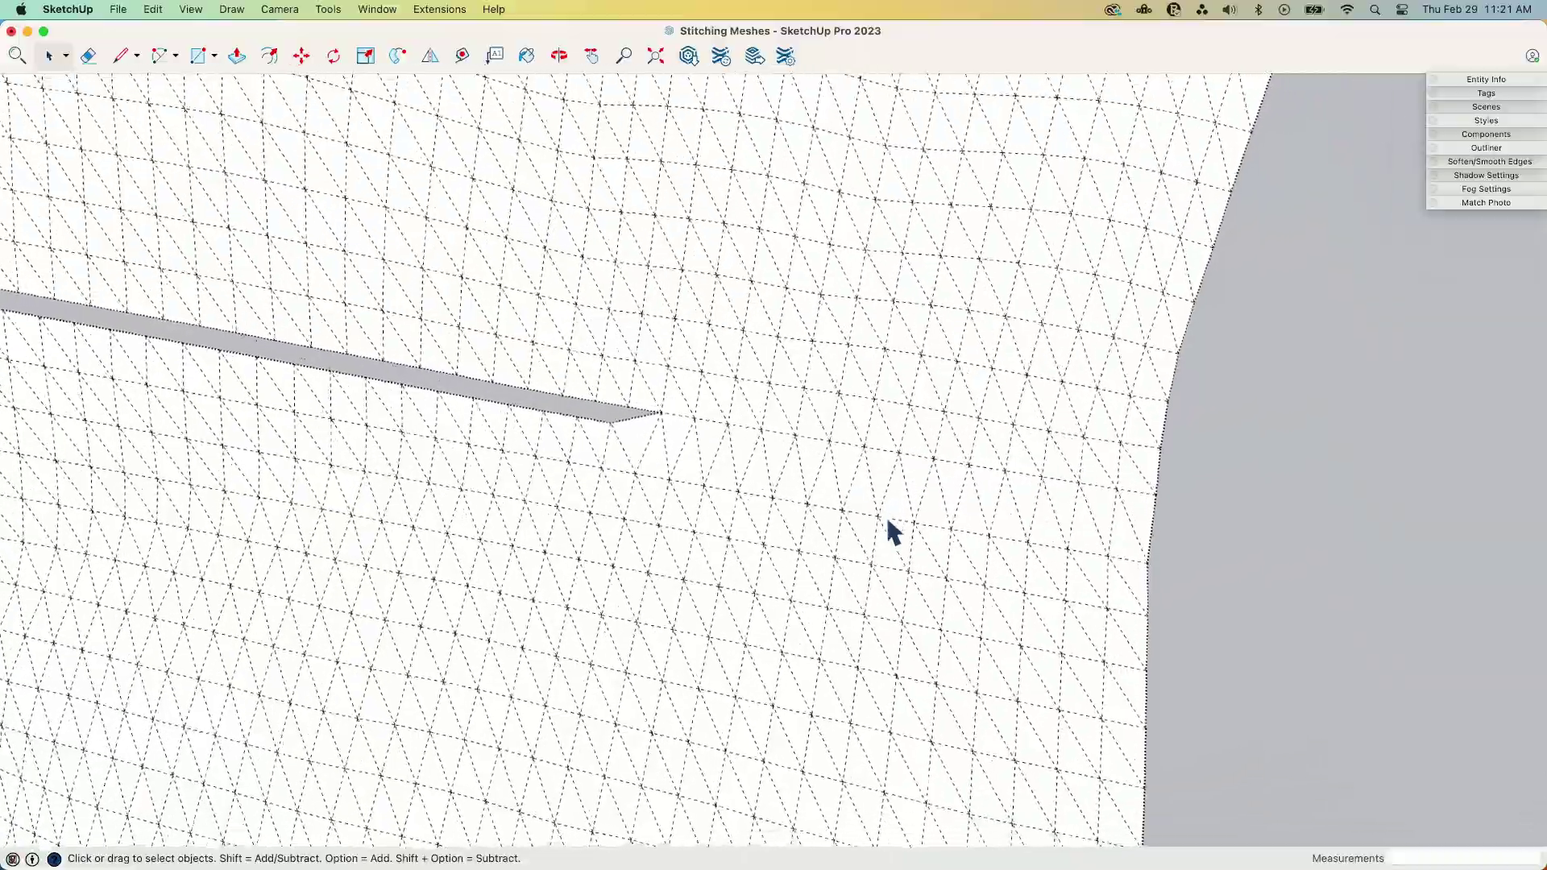
middle_click_drag(918, 469, 483, 430)
scroll(483, 392, "up", 4)
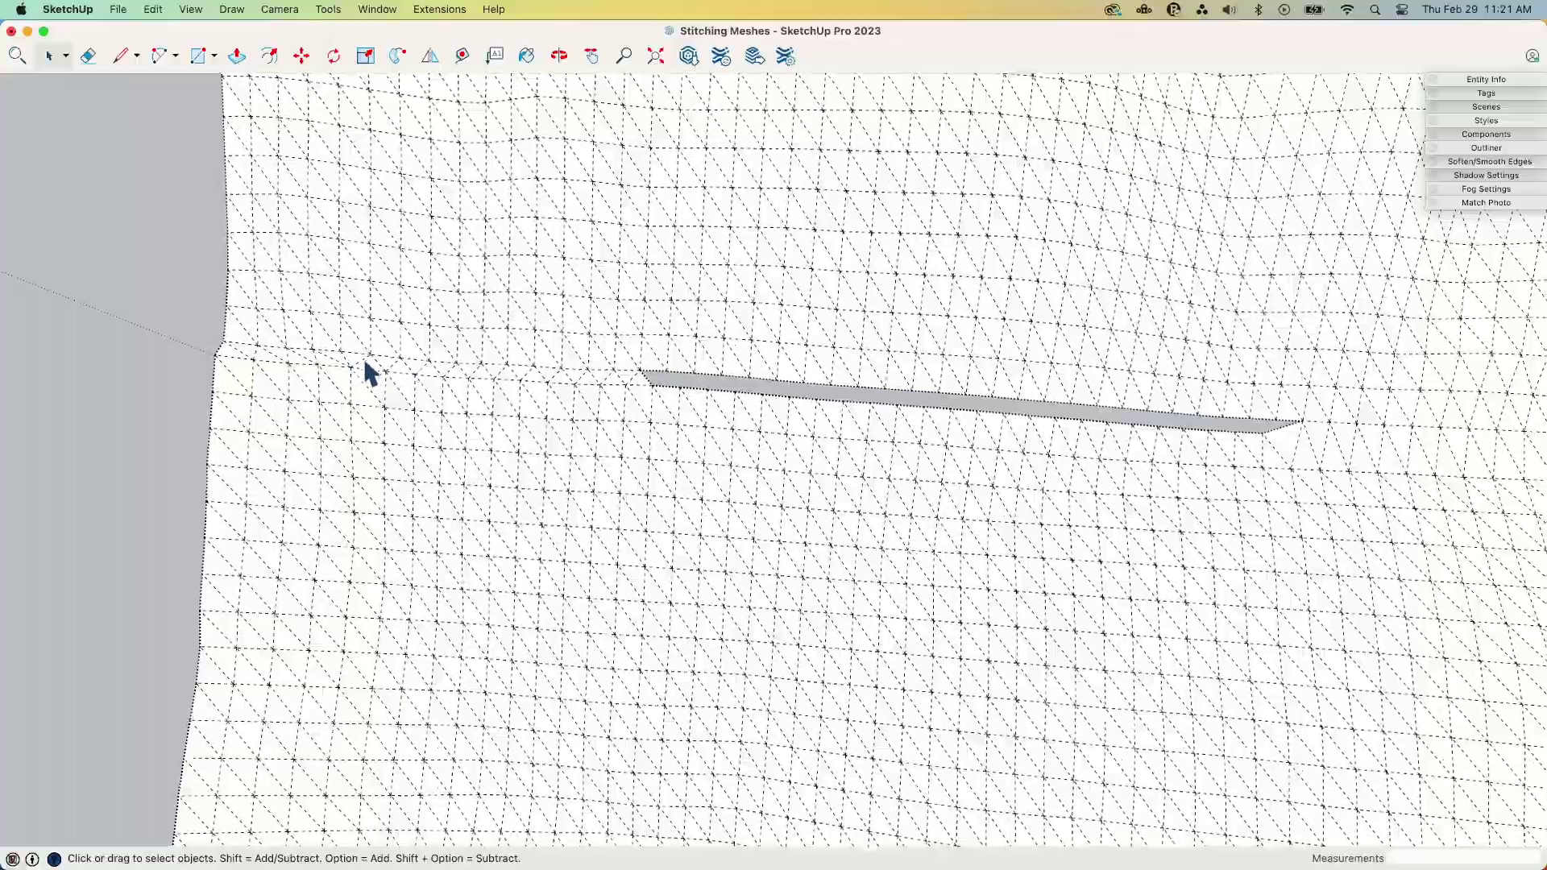
middle_click_drag(365, 366, 419, 201)
left_click(200, 11)
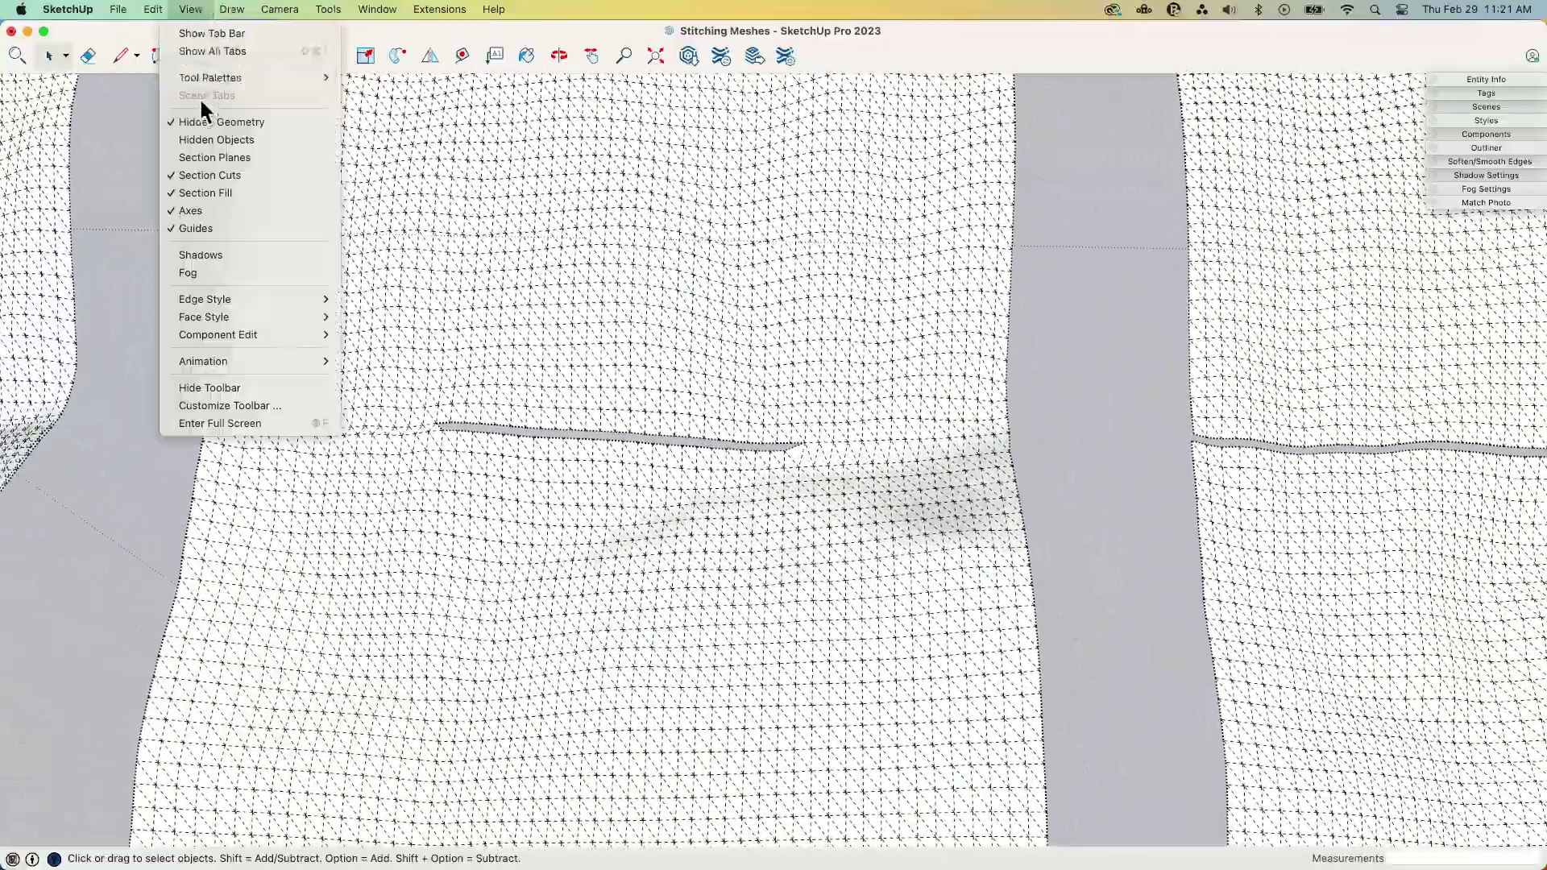
left_click(197, 122)
middle_click_drag(690, 404, 854, 716)
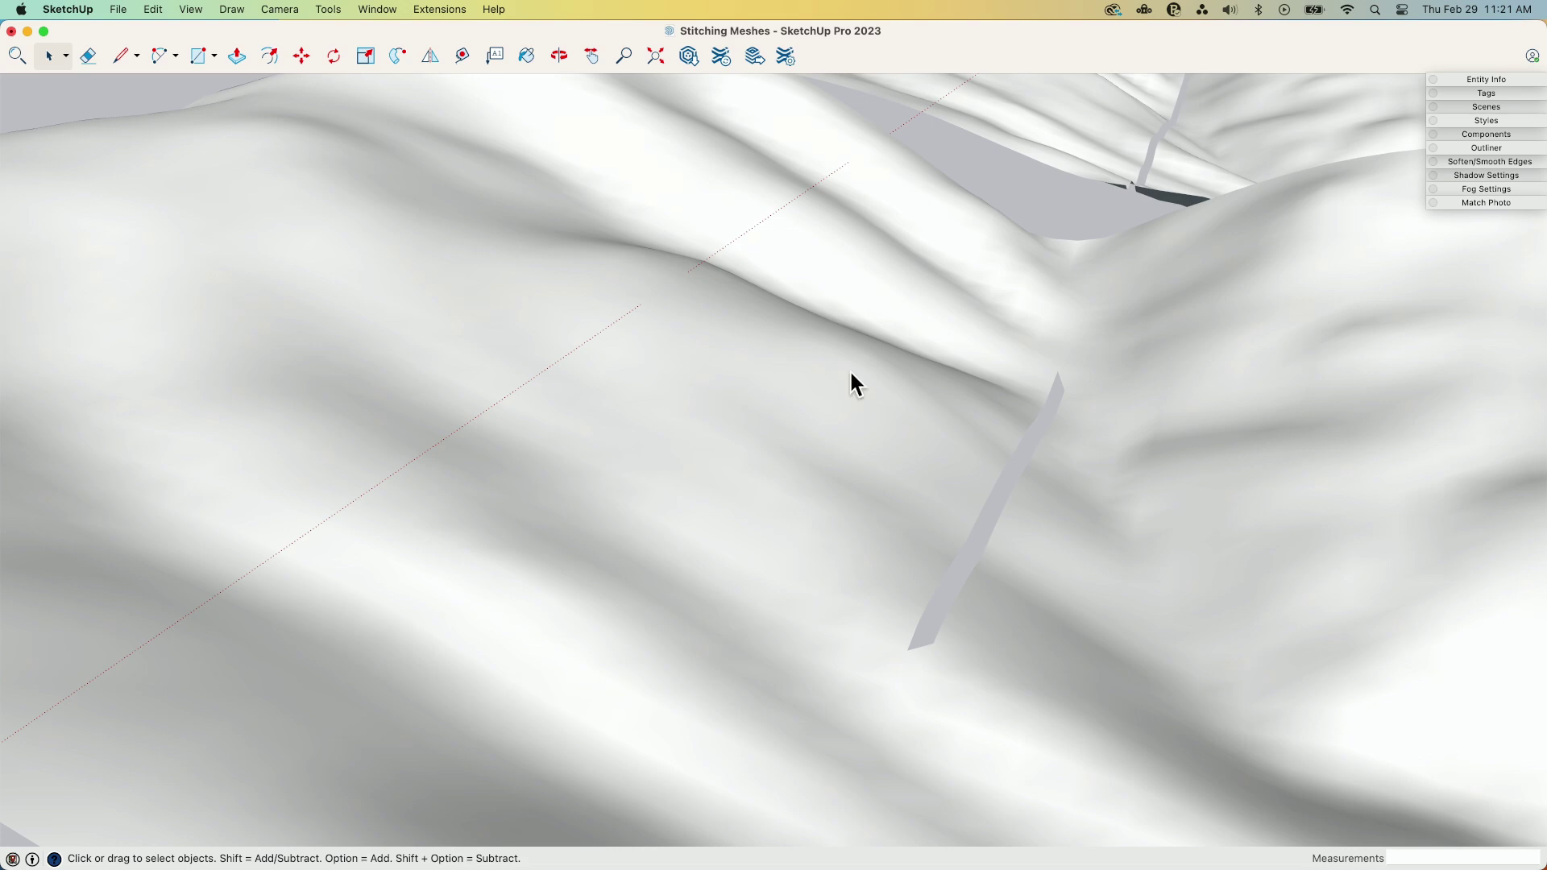
Step: Explode the two terrain mesh groups on either side of the open gap in the third terrain copy
mouse_move(851, 373)
middle_mouse_down()
mouse_move(814, 632)
mouse_move(945, 711)
mouse_move(1308, 466)
mouse_move(1234, 488)
middle_mouse_up()
middle_click_drag(921, 377, 482, 414)
middle_click_drag(683, 499, 675, 481)
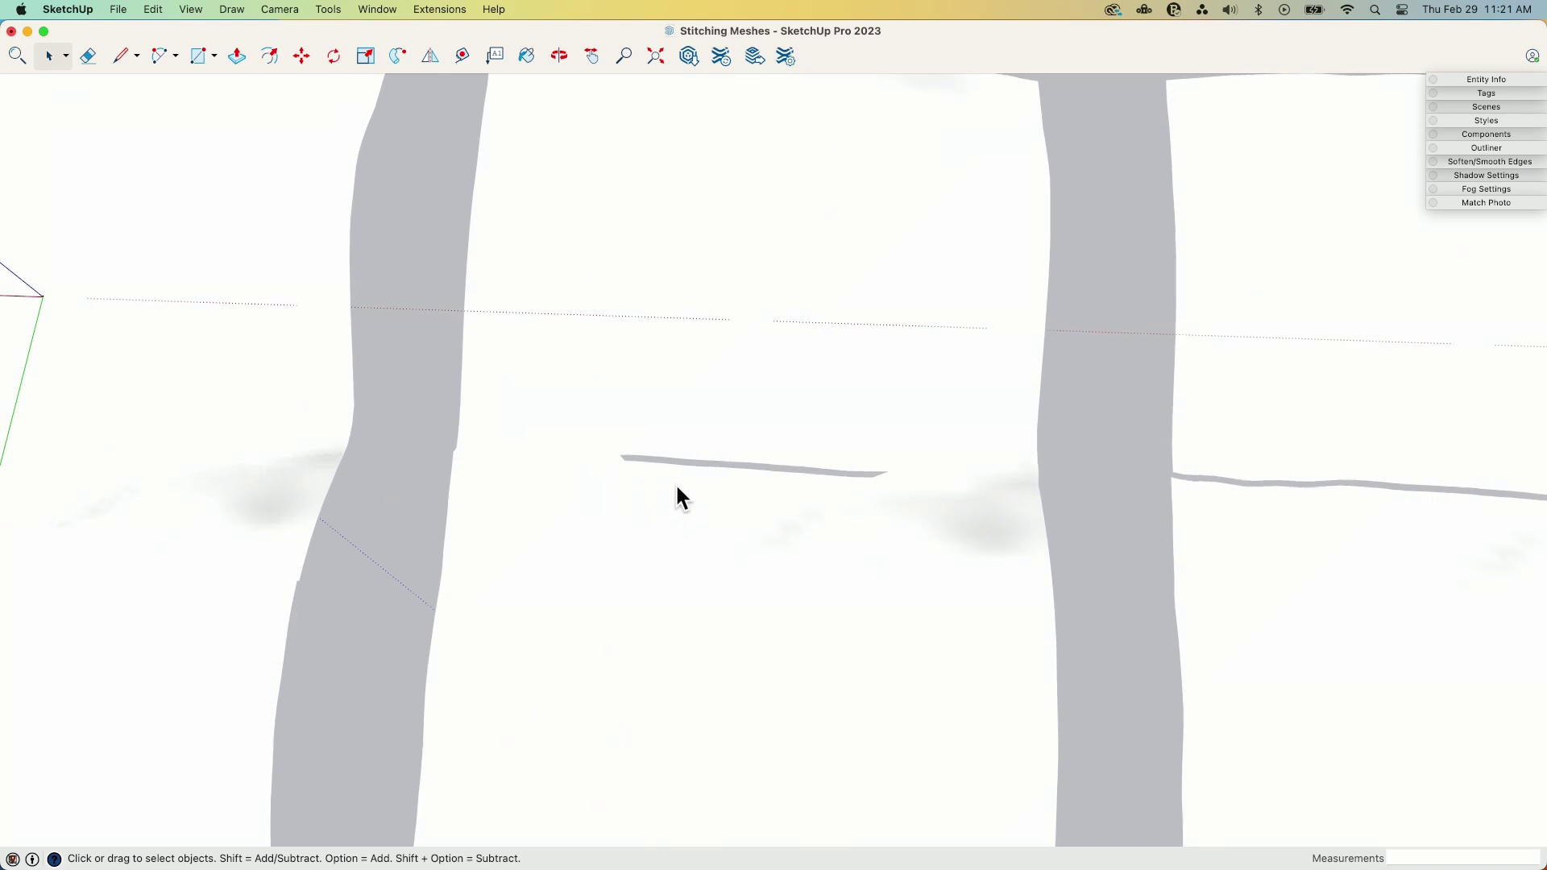
middle_click_drag(830, 350, 757, 398)
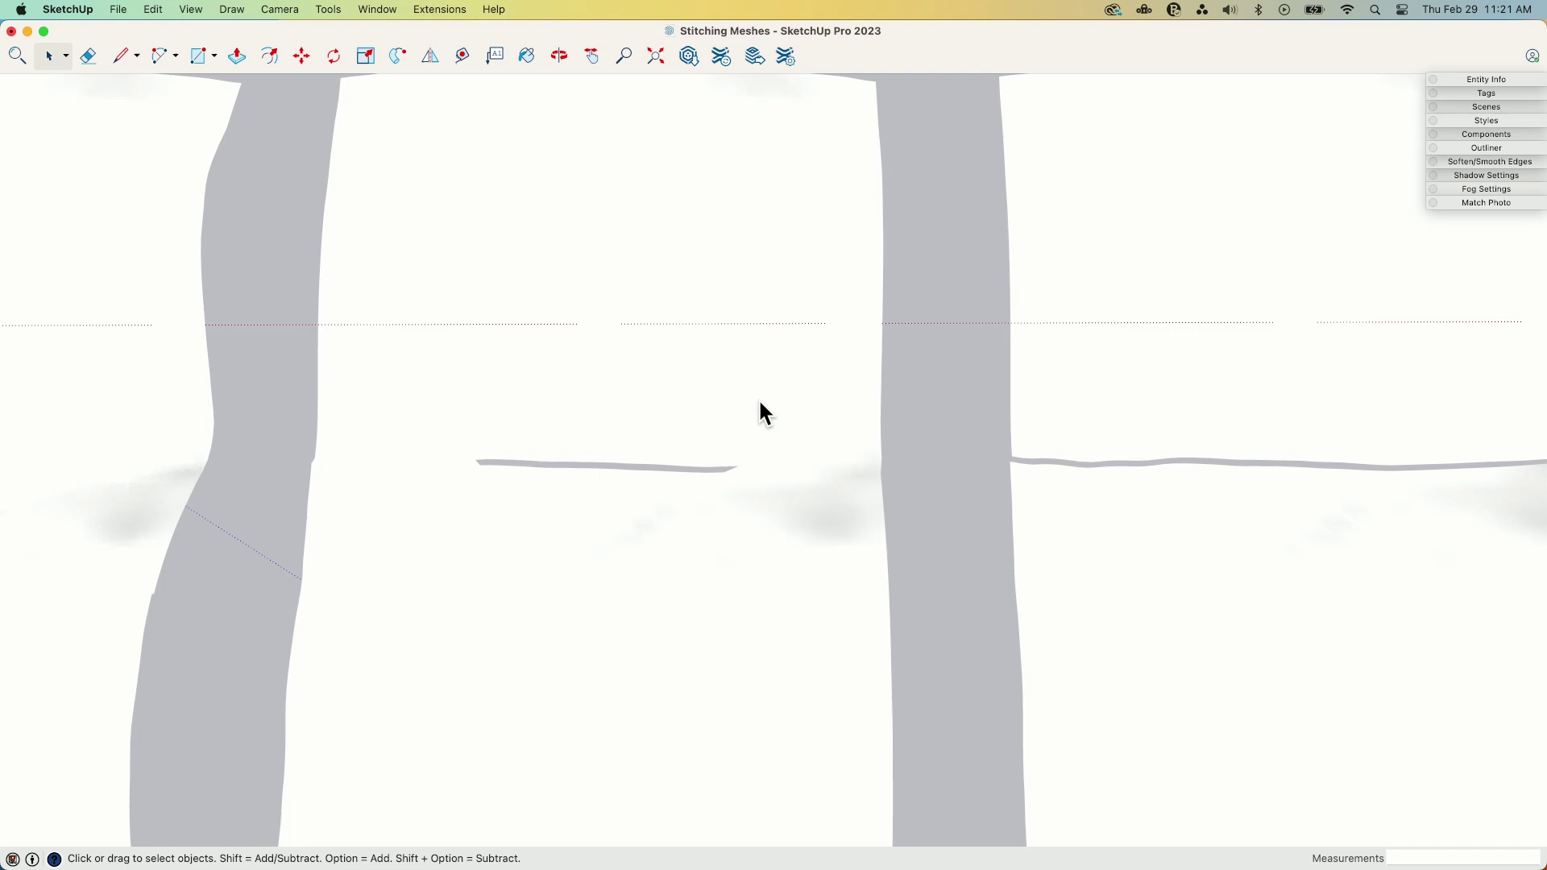
middle_click_drag(968, 481, 828, 467, "shift")
scroll(771, 492, "up", 4)
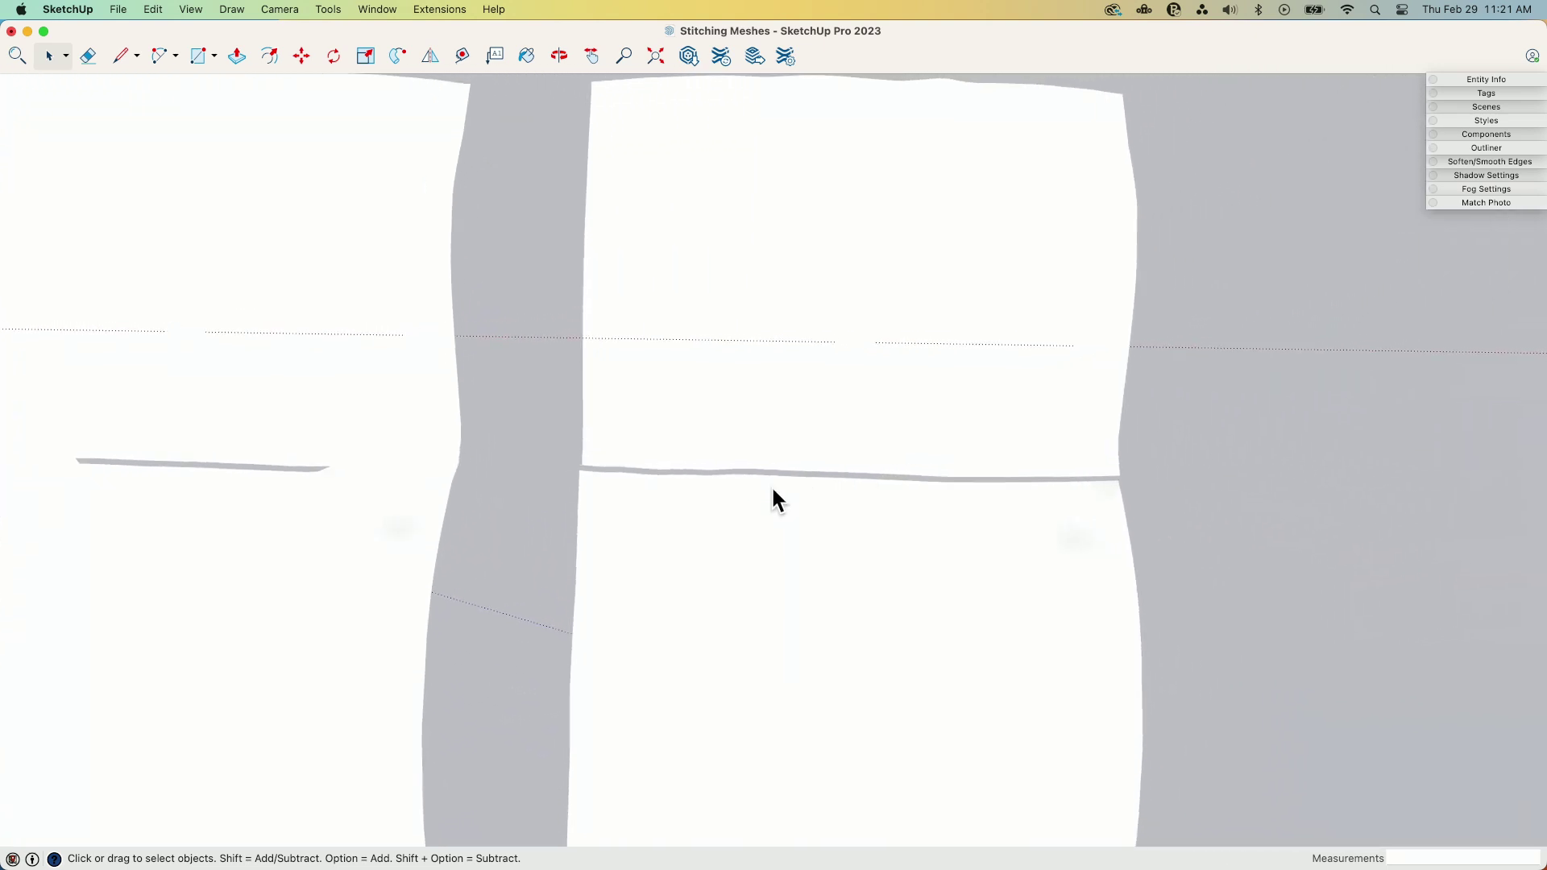
left_click(777, 457)
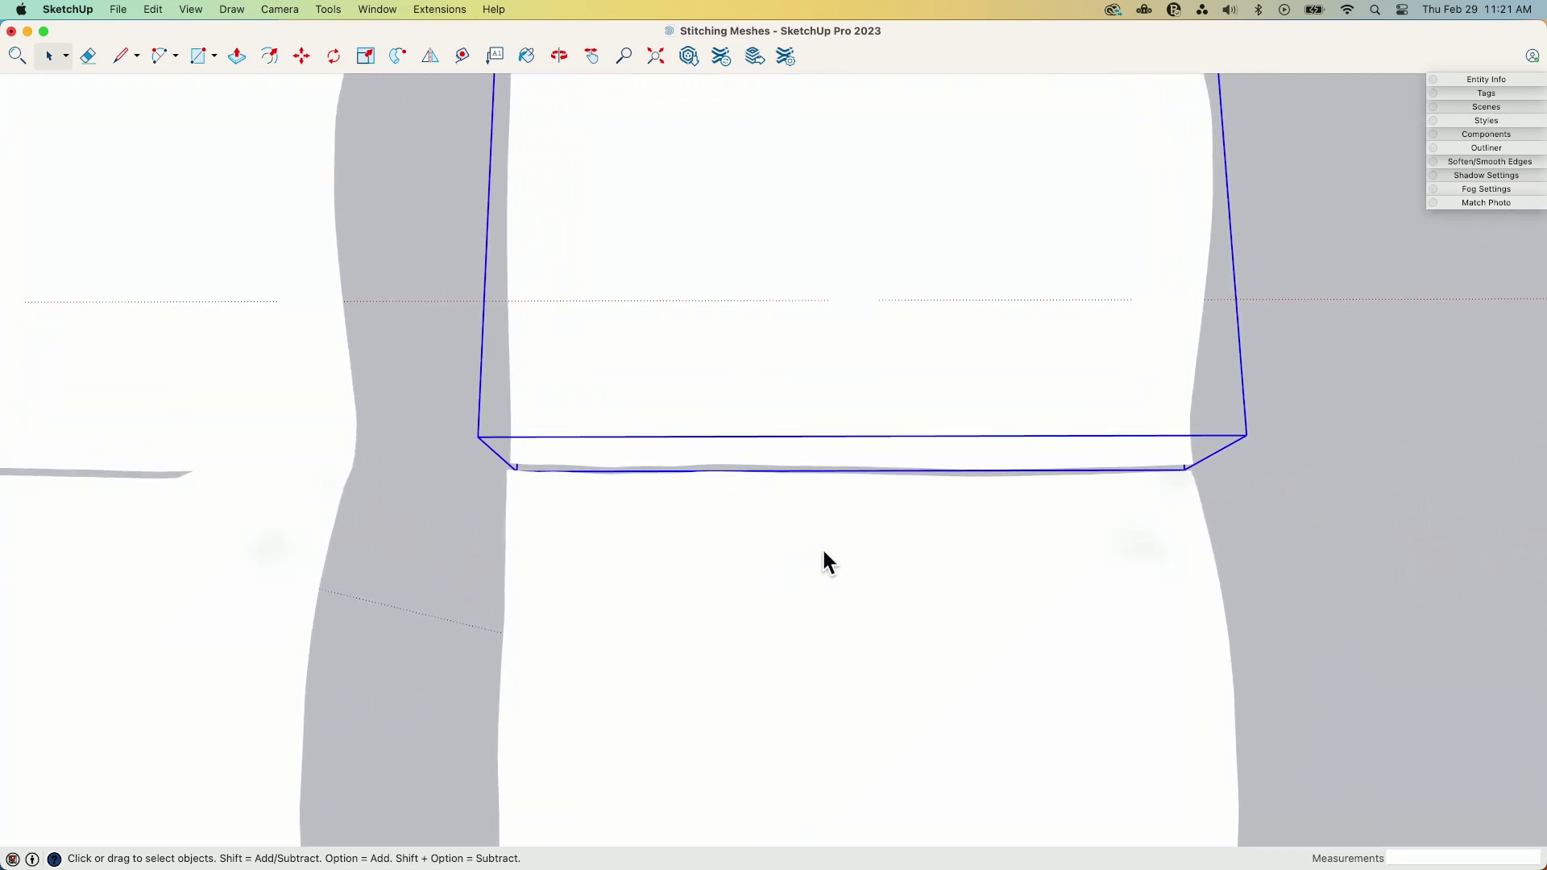
middle_click_drag(1280, 378, 1253, 368)
left_click(896, 613, "shift")
right_click(897, 619)
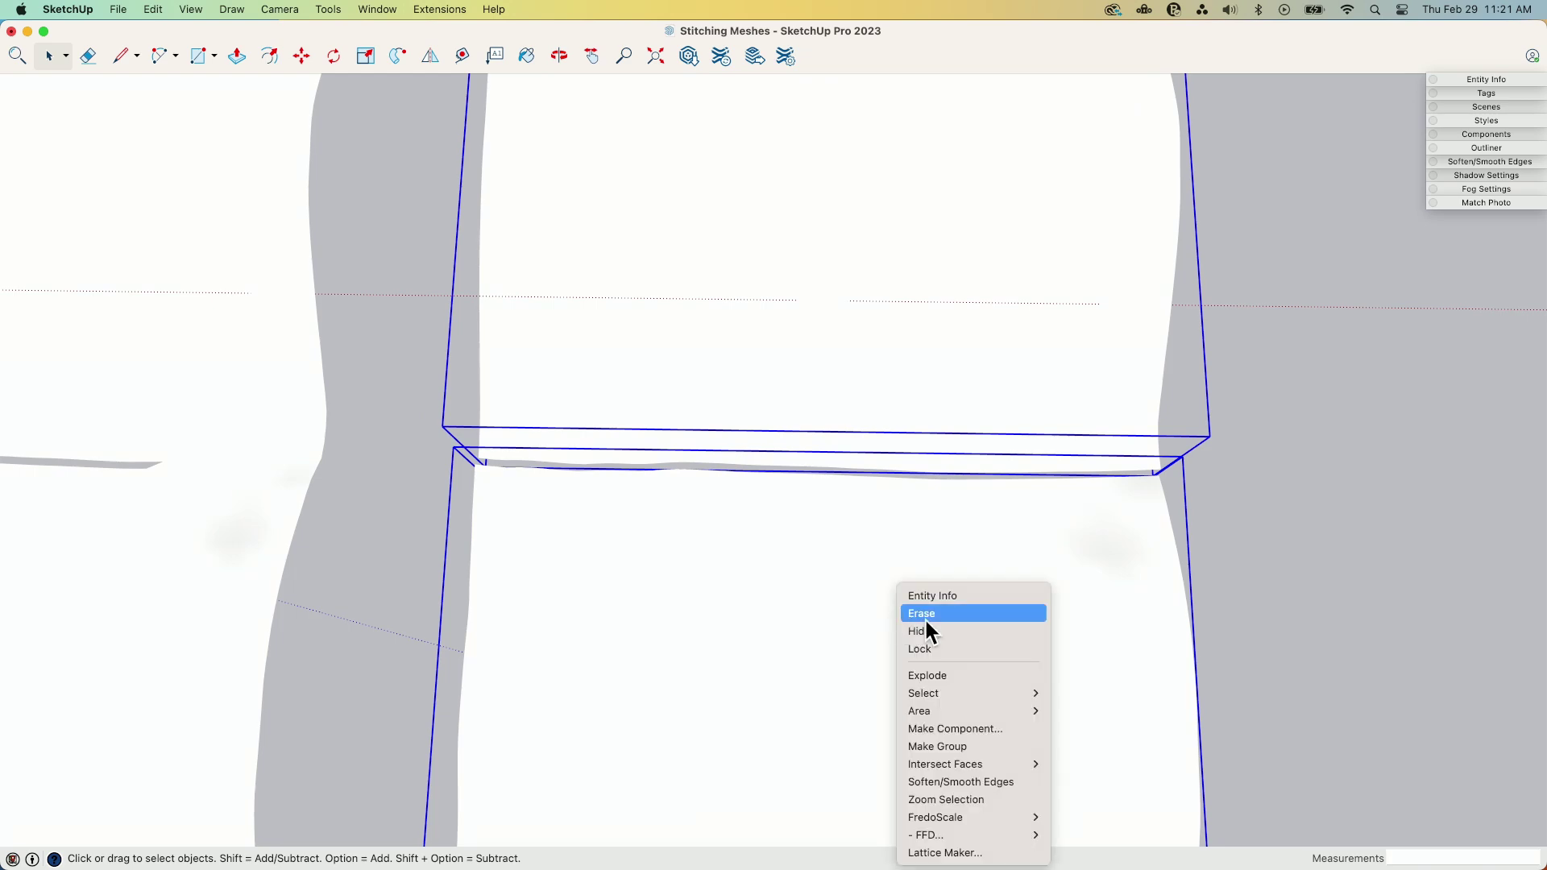
left_click(947, 675)
left_click(1250, 453)
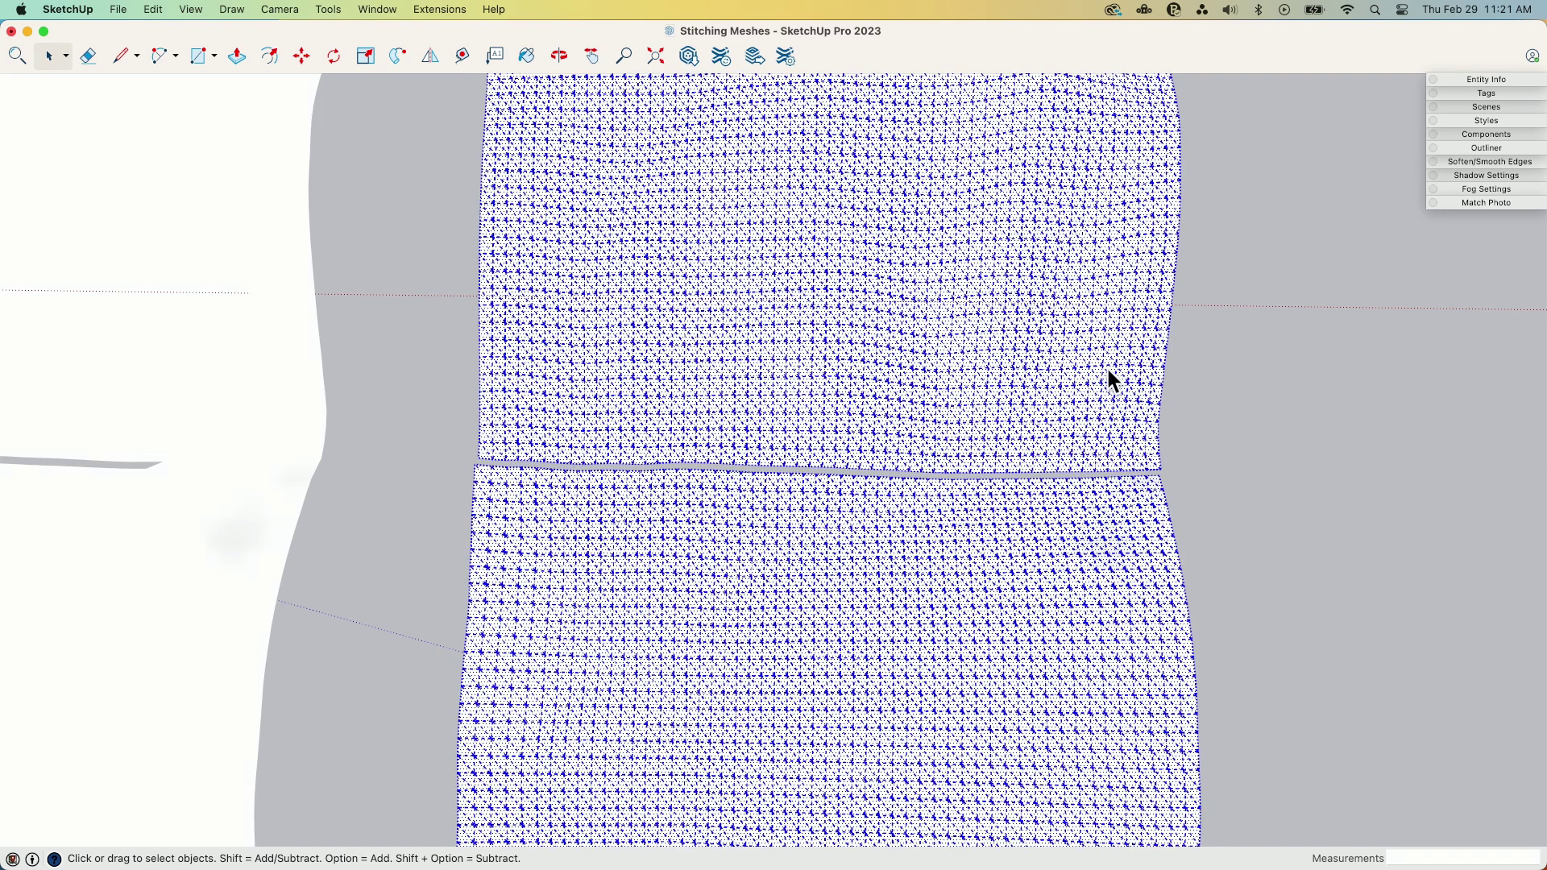
Step: Examine the open gap between the two exploded meshes and select each surface to check its border edges
scroll(459, 387, "up", 3)
scroll(482, 379, "up", 5)
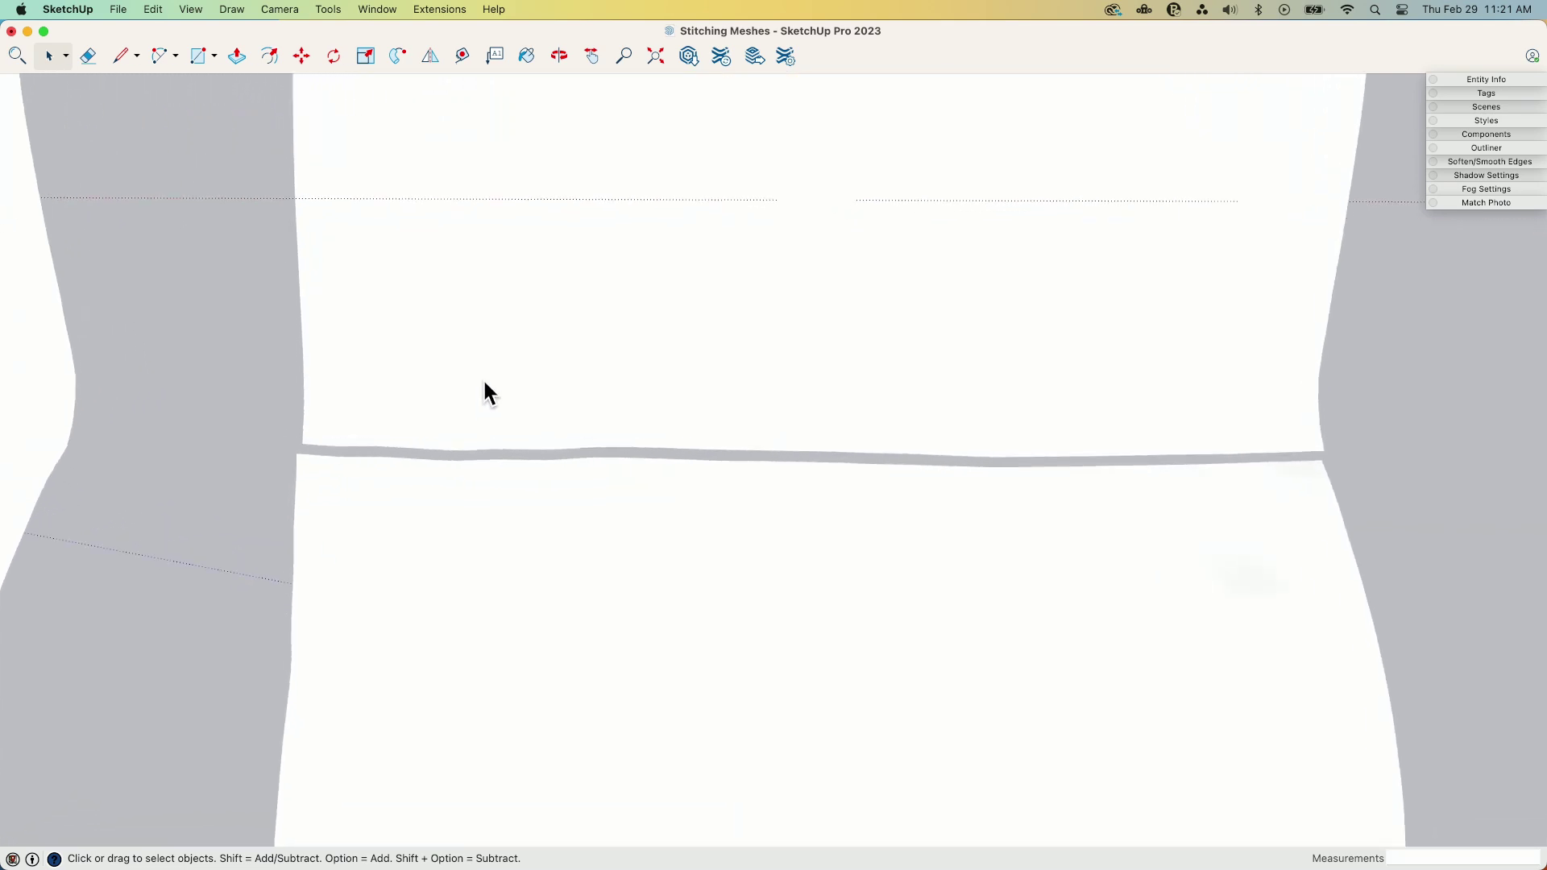
scroll(480, 379, "down", 2)
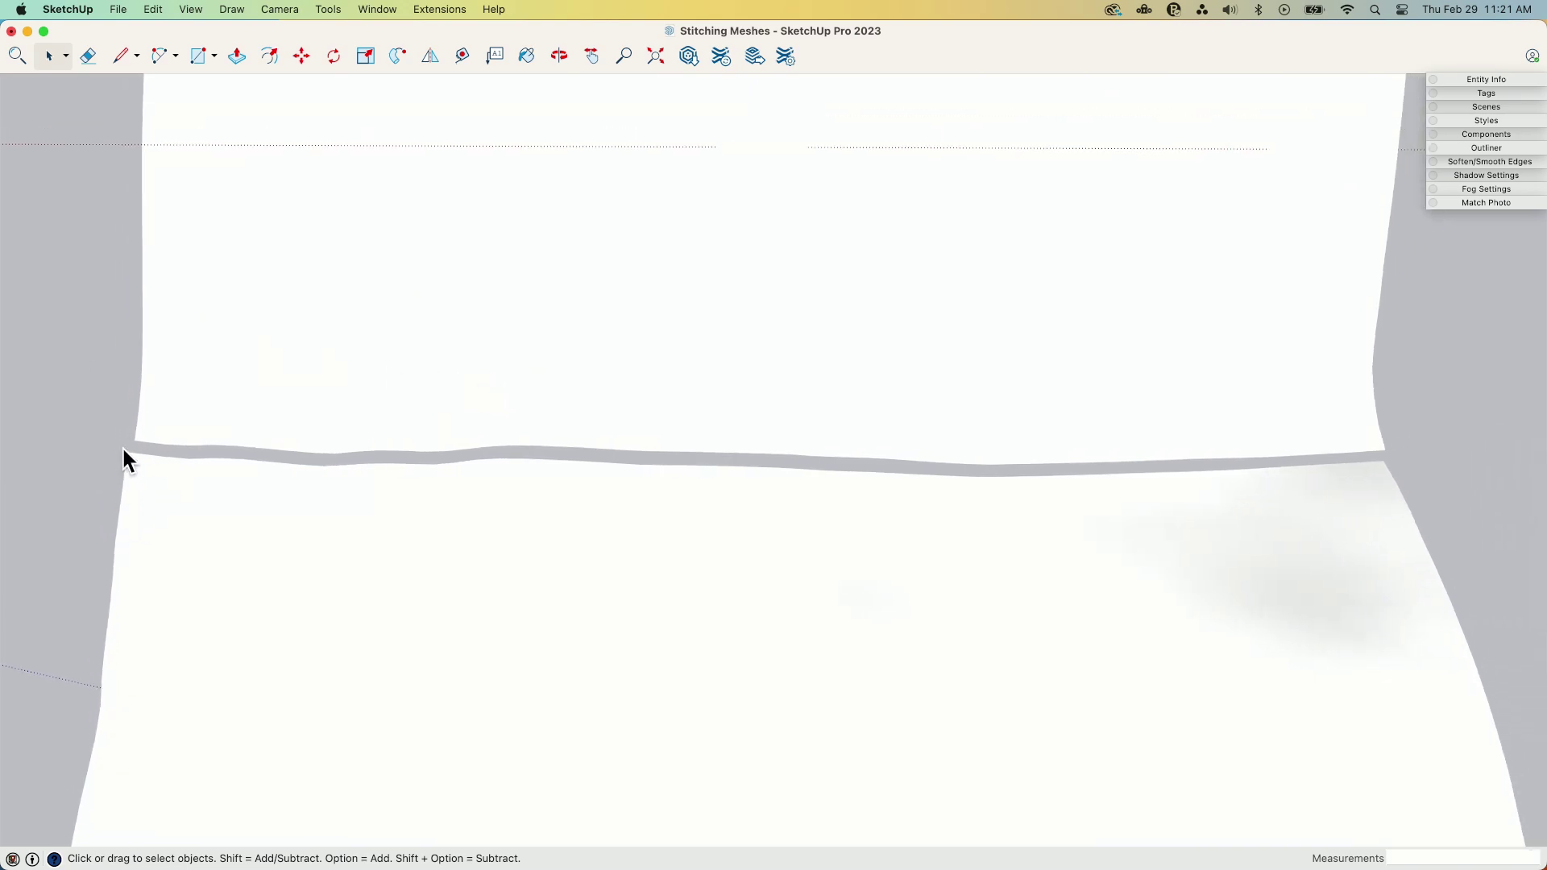
scroll(204, 383, "down", 1)
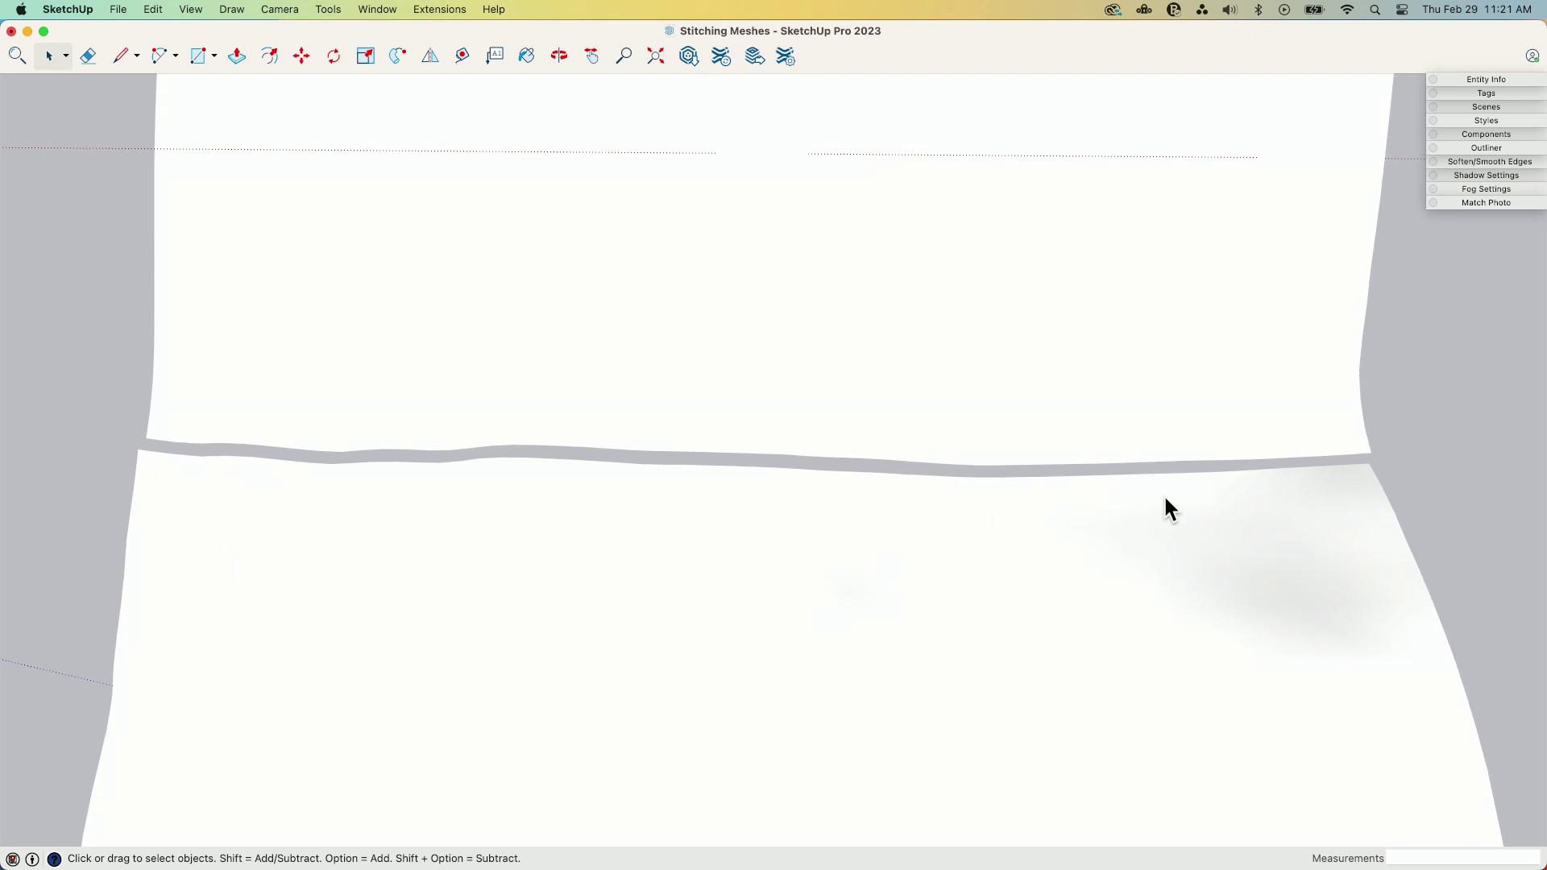
scroll(1163, 494, "down", 1)
middle_click_drag(1052, 427, 271, 518)
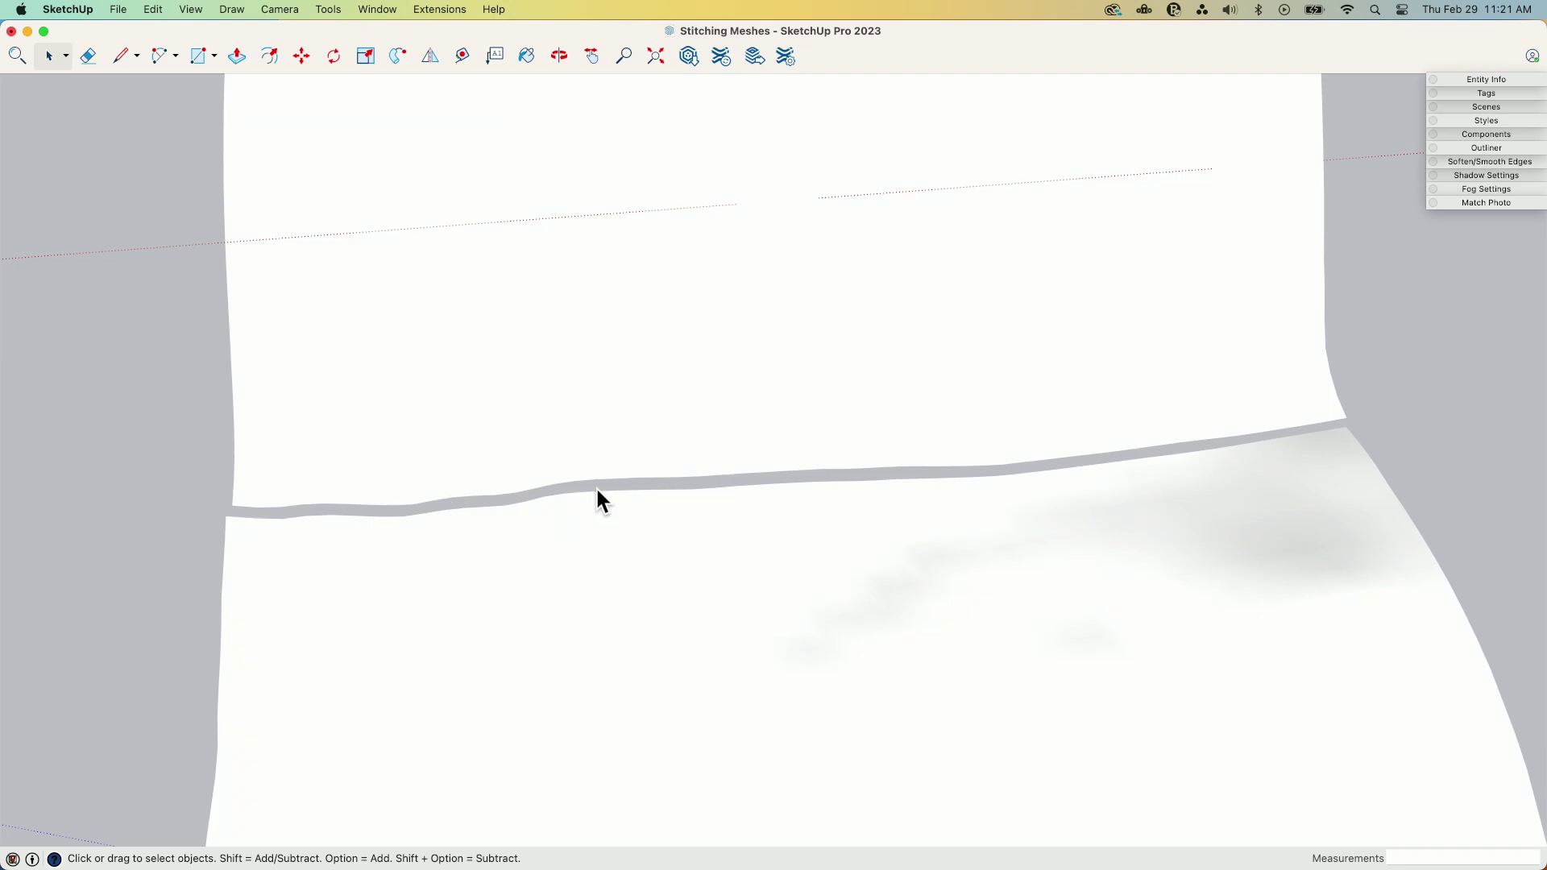
mouse_move(228, 518)
middle_mouse_down()
mouse_move(252, 443)
mouse_move(669, 490)
mouse_move(1246, 486)
mouse_move(1105, 394)
mouse_move(553, 263)
mouse_move(429, 389)
mouse_move(390, 556)
mouse_move(452, 331)
middle_mouse_up()
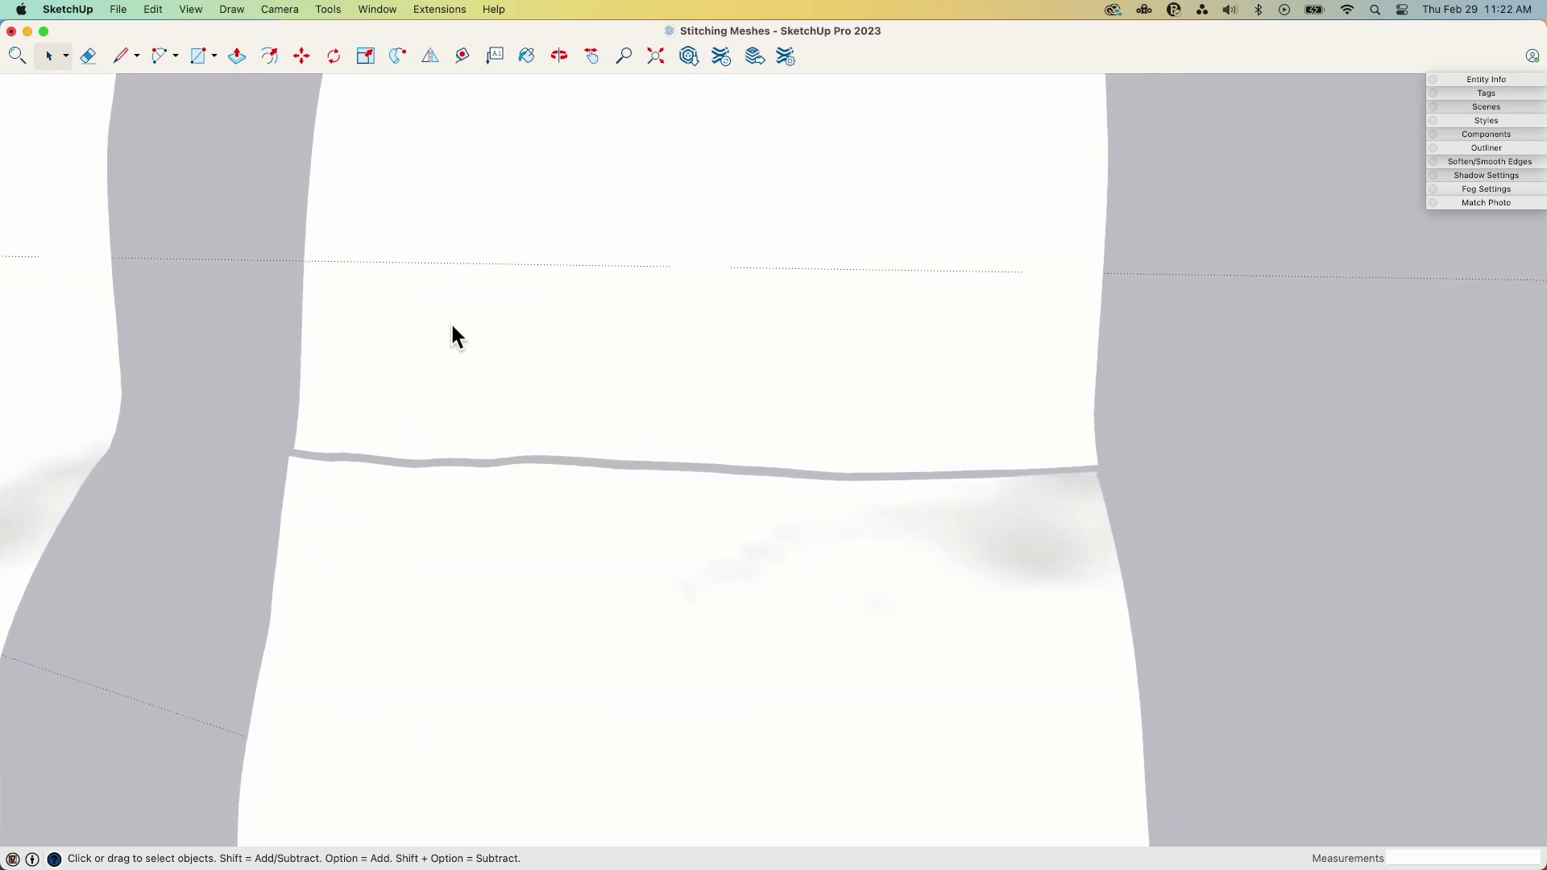
left_click(449, 355)
scroll(431, 549, "up", 3)
double_click(429, 559)
middle_click_drag(762, 524, 833, 503)
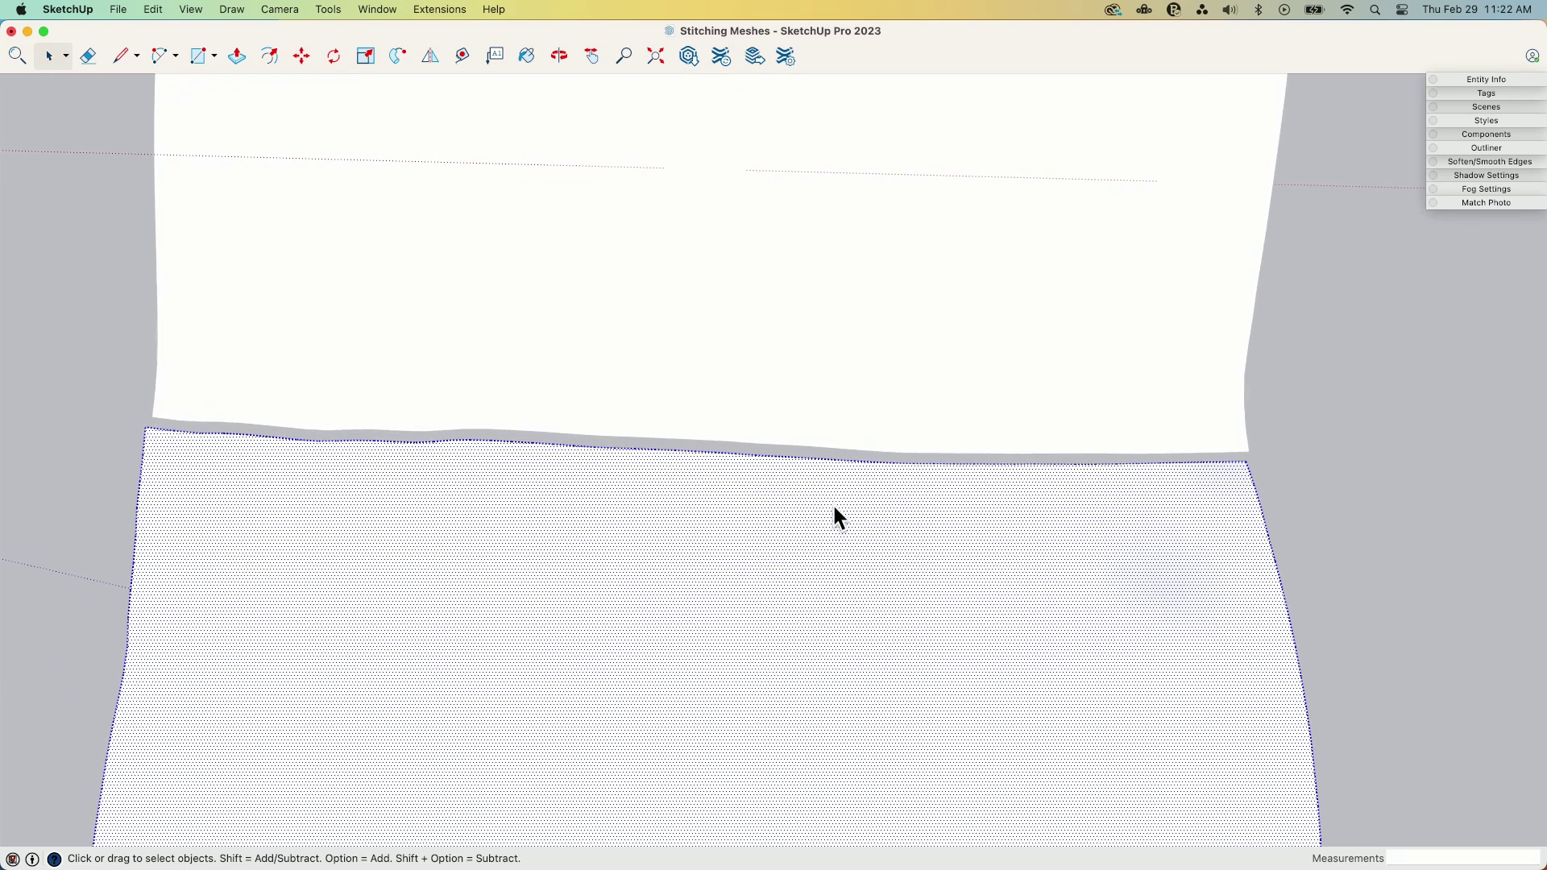
left_click(684, 386)
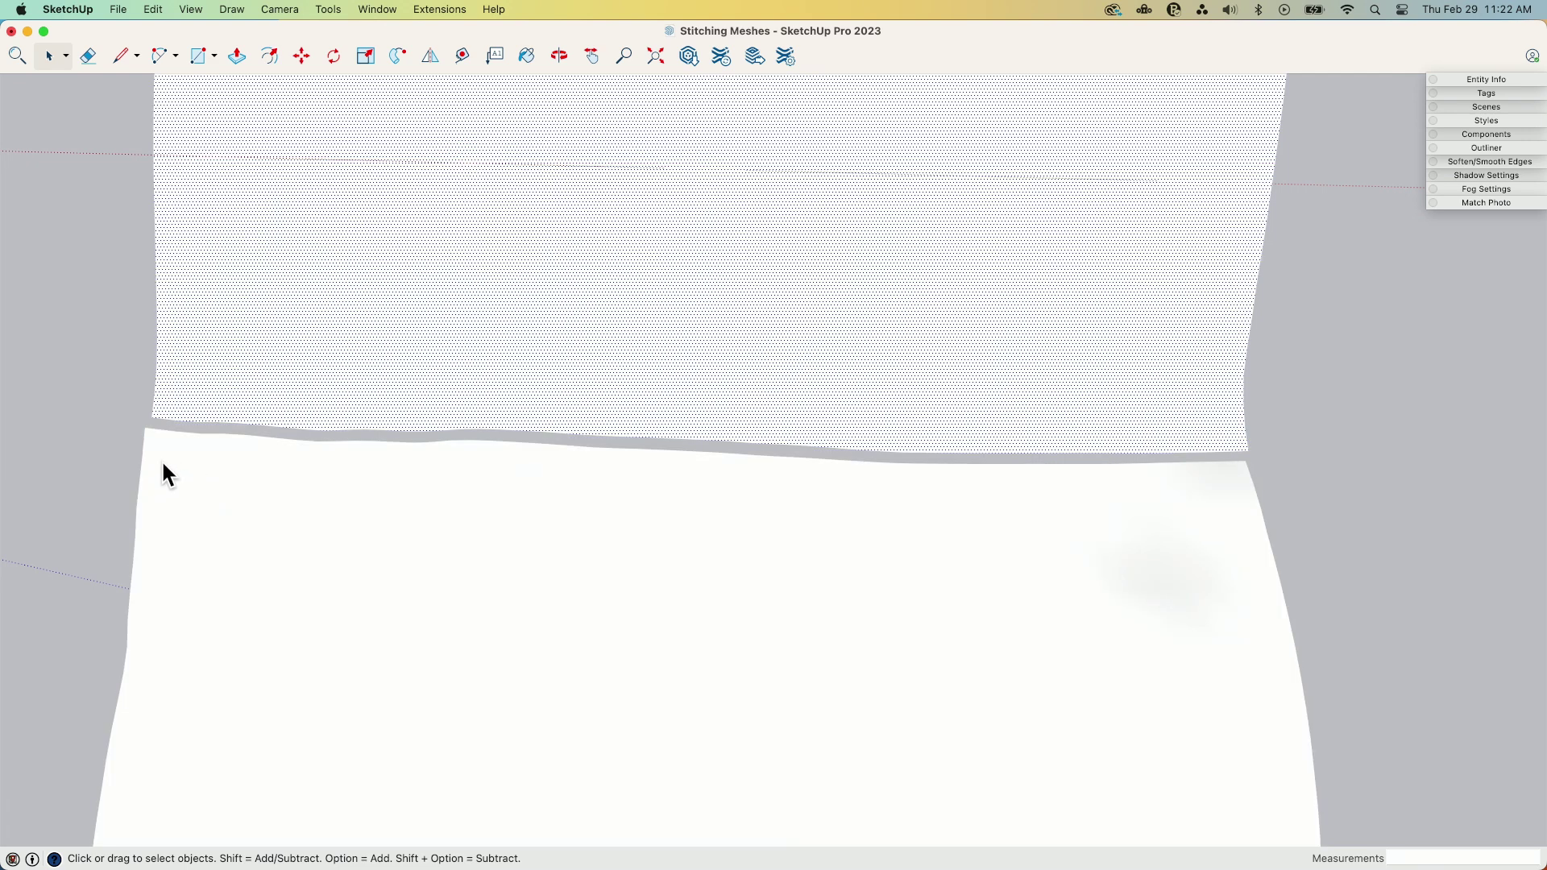
middle_click_drag(334, 519, 442, 333)
double_click(334, 386)
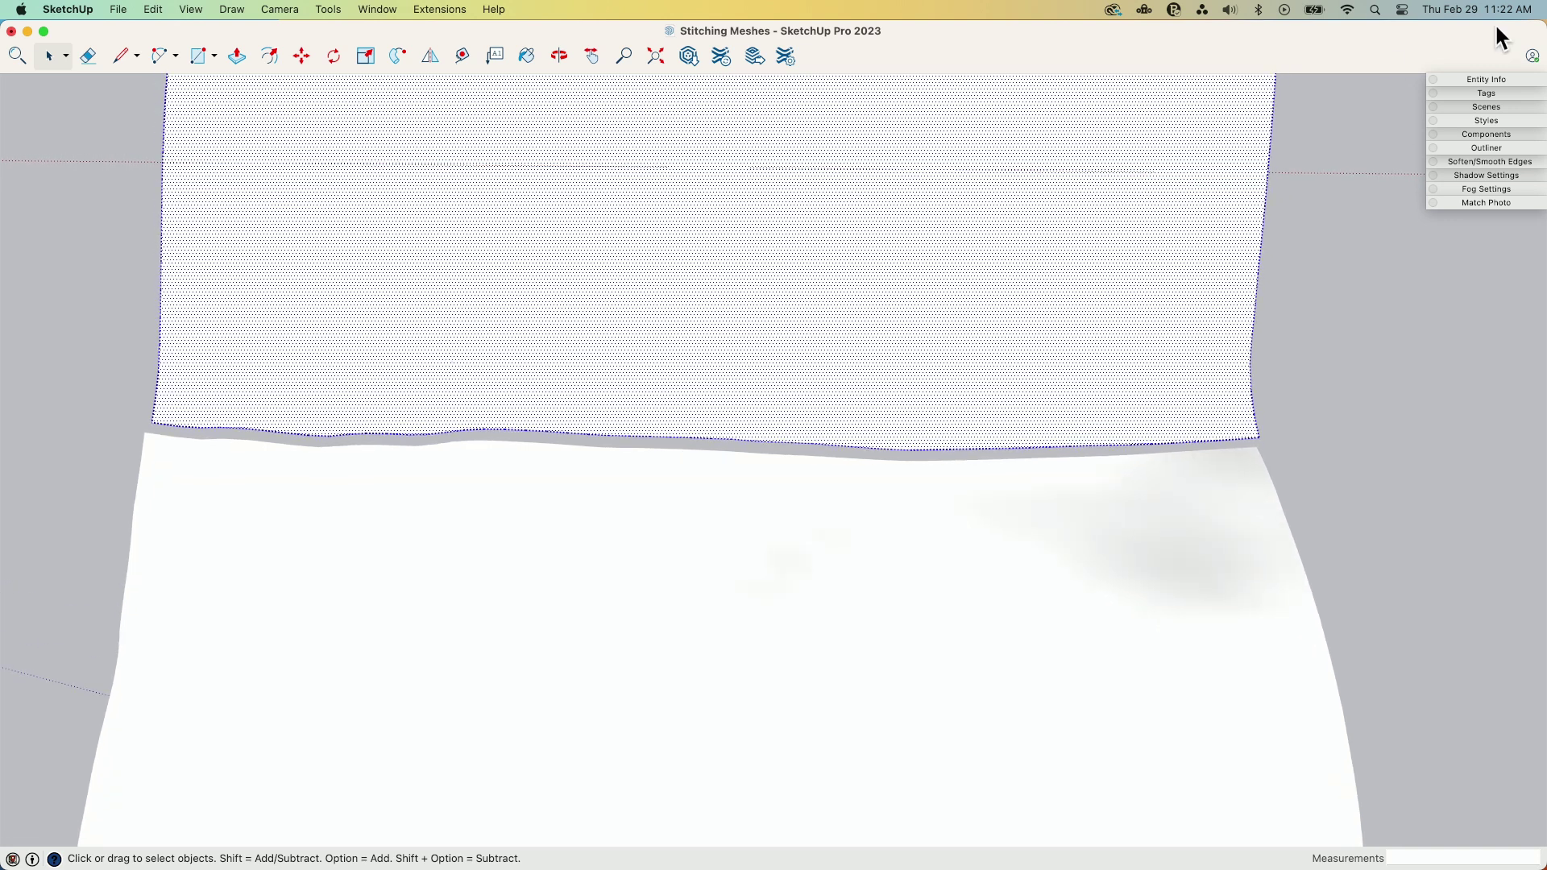
Step: Turn on the display of hidden geometry and set the softening angle of the upper mesh's edges to 0 degrees
left_click(192, 12)
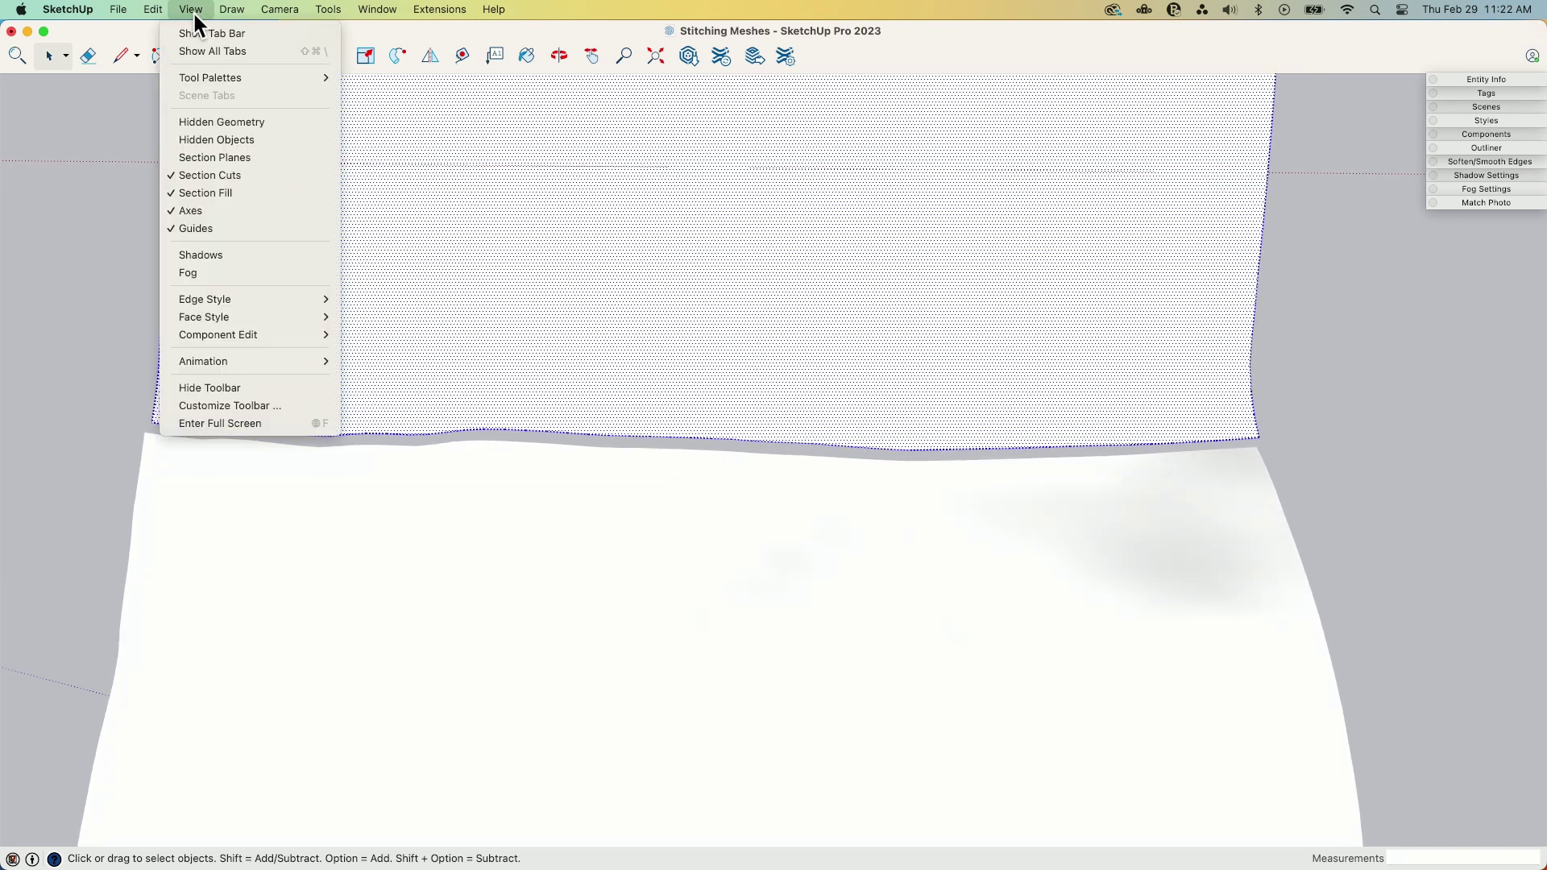
left_click(233, 118)
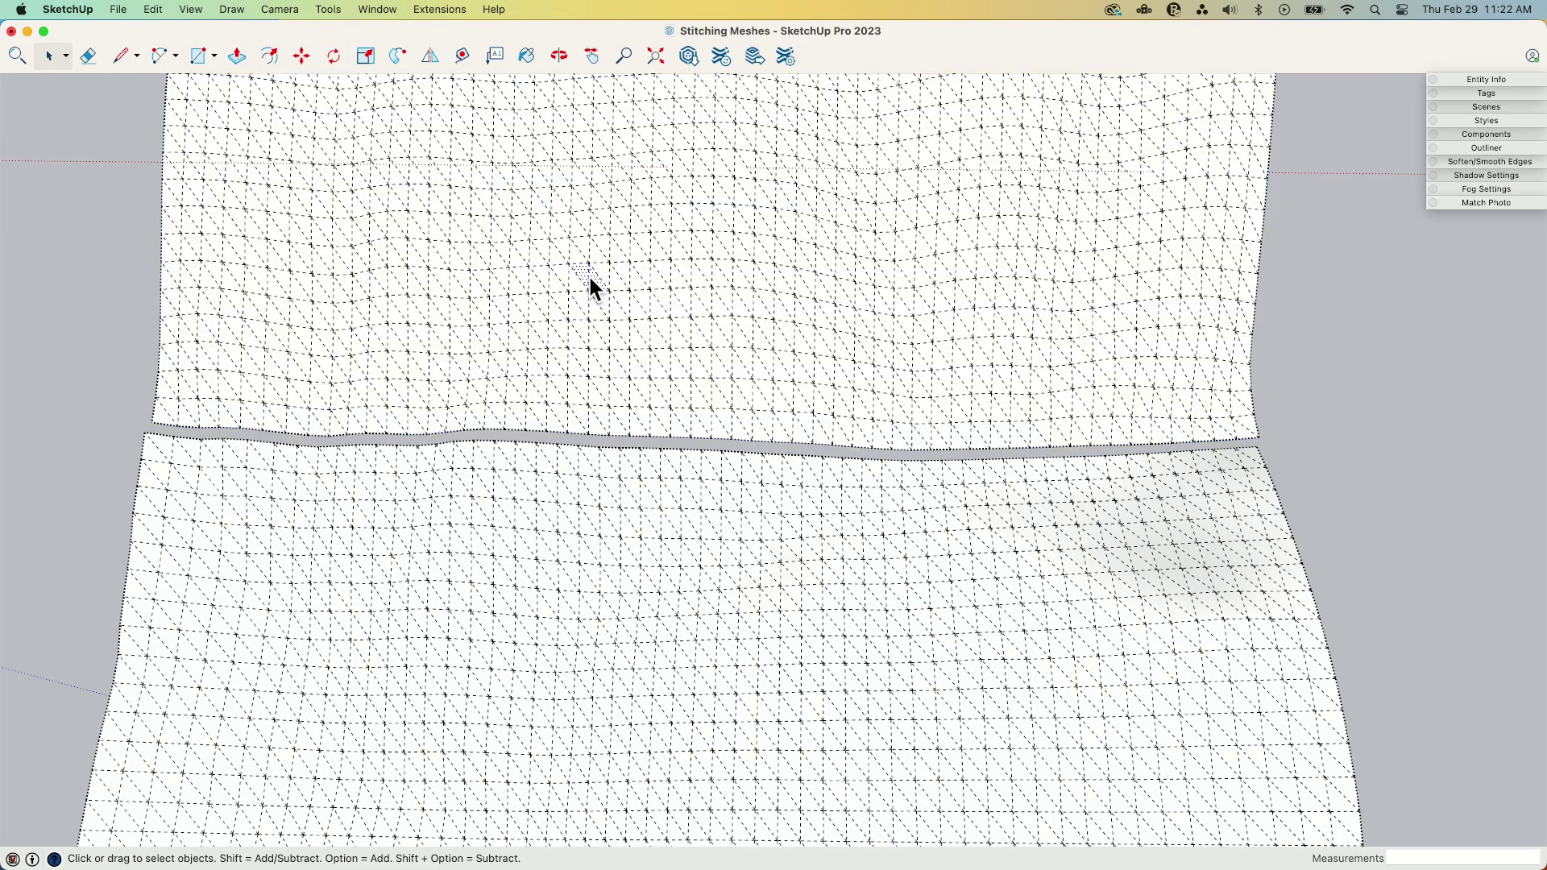
triple_click(592, 283)
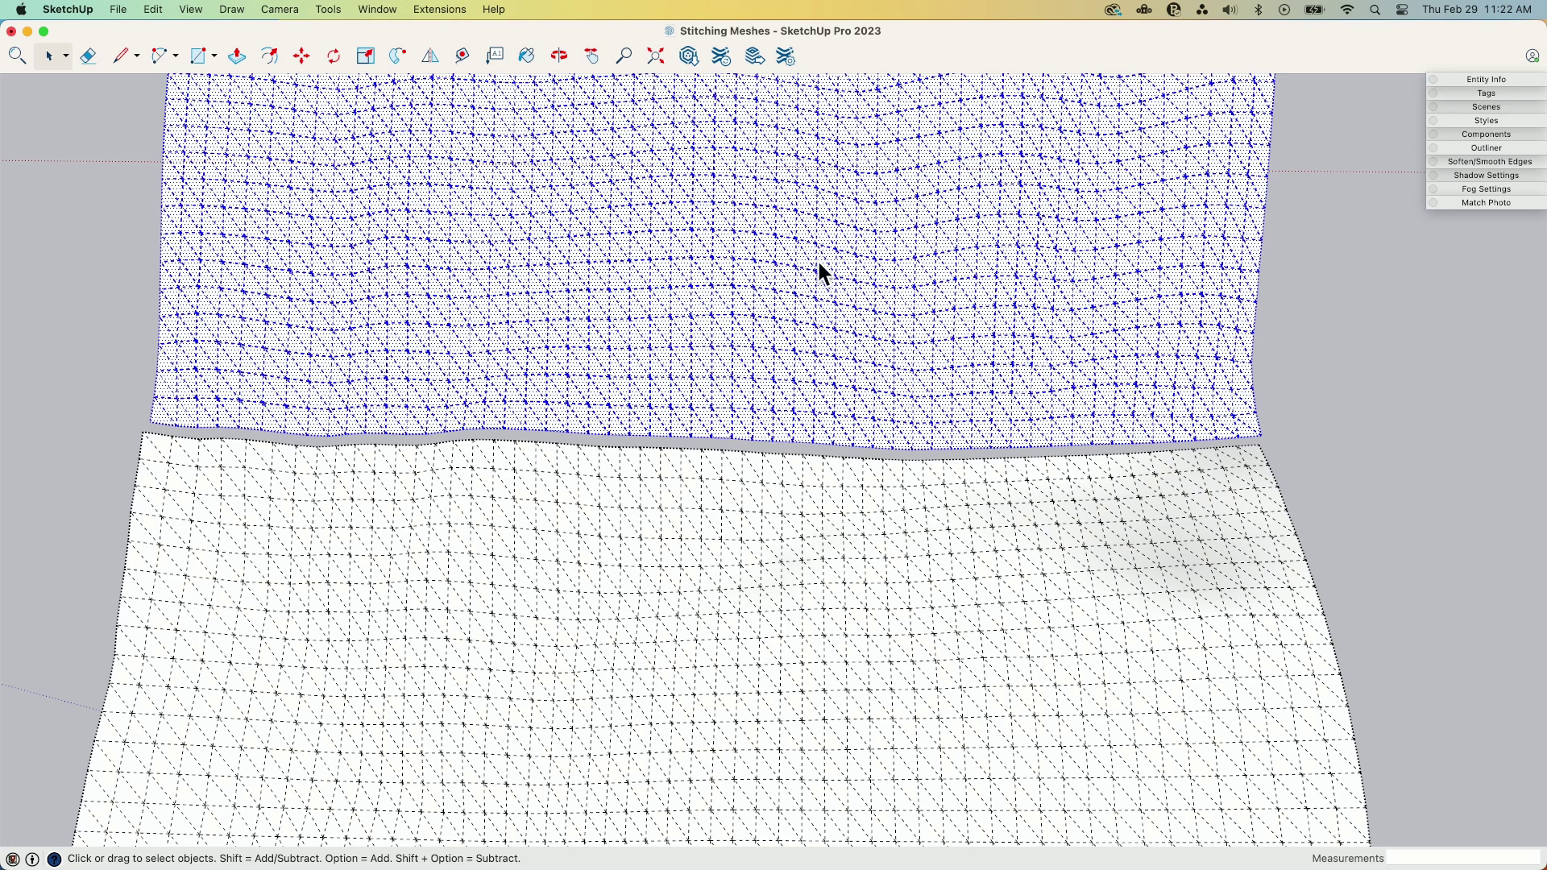
left_click(1494, 163)
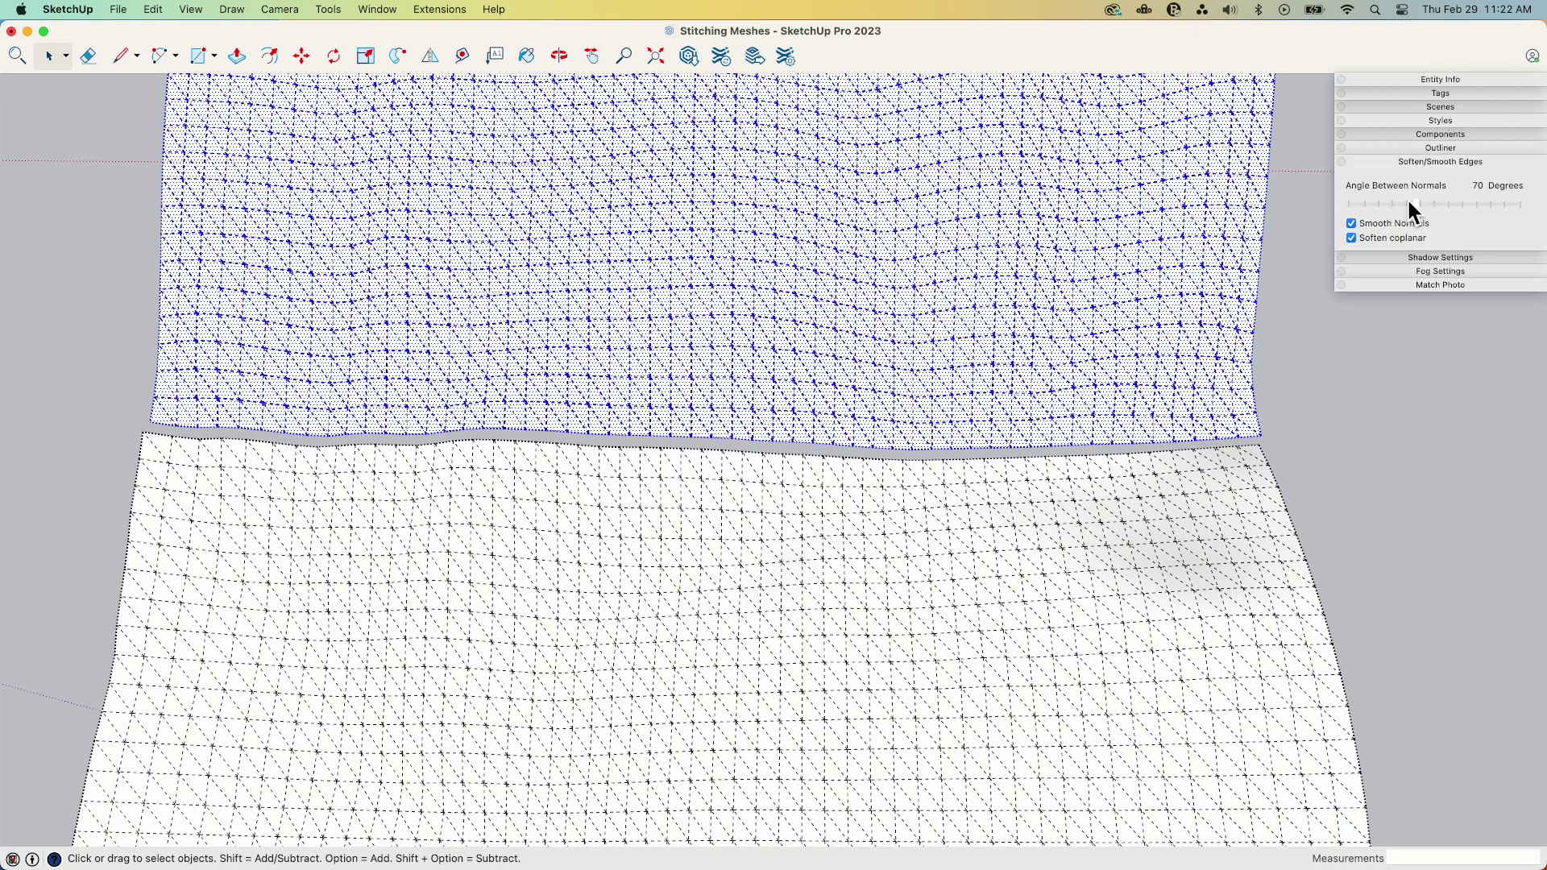
left_click_drag(1418, 206, 1352, 206)
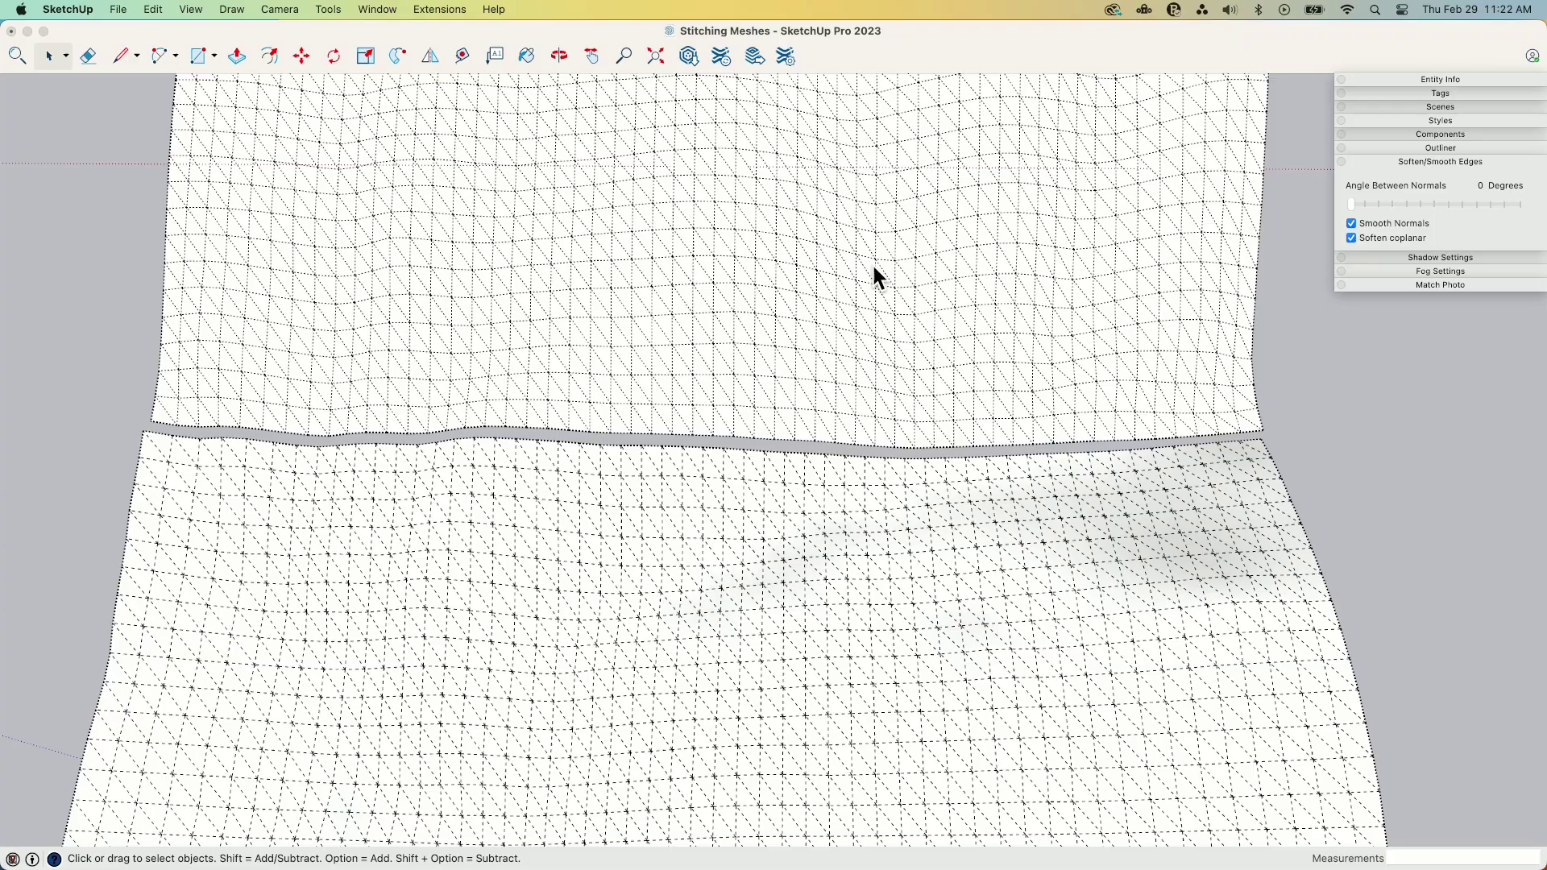
Step: Unhide all the edges and faces of the upper mesh
left_click(1389, 78)
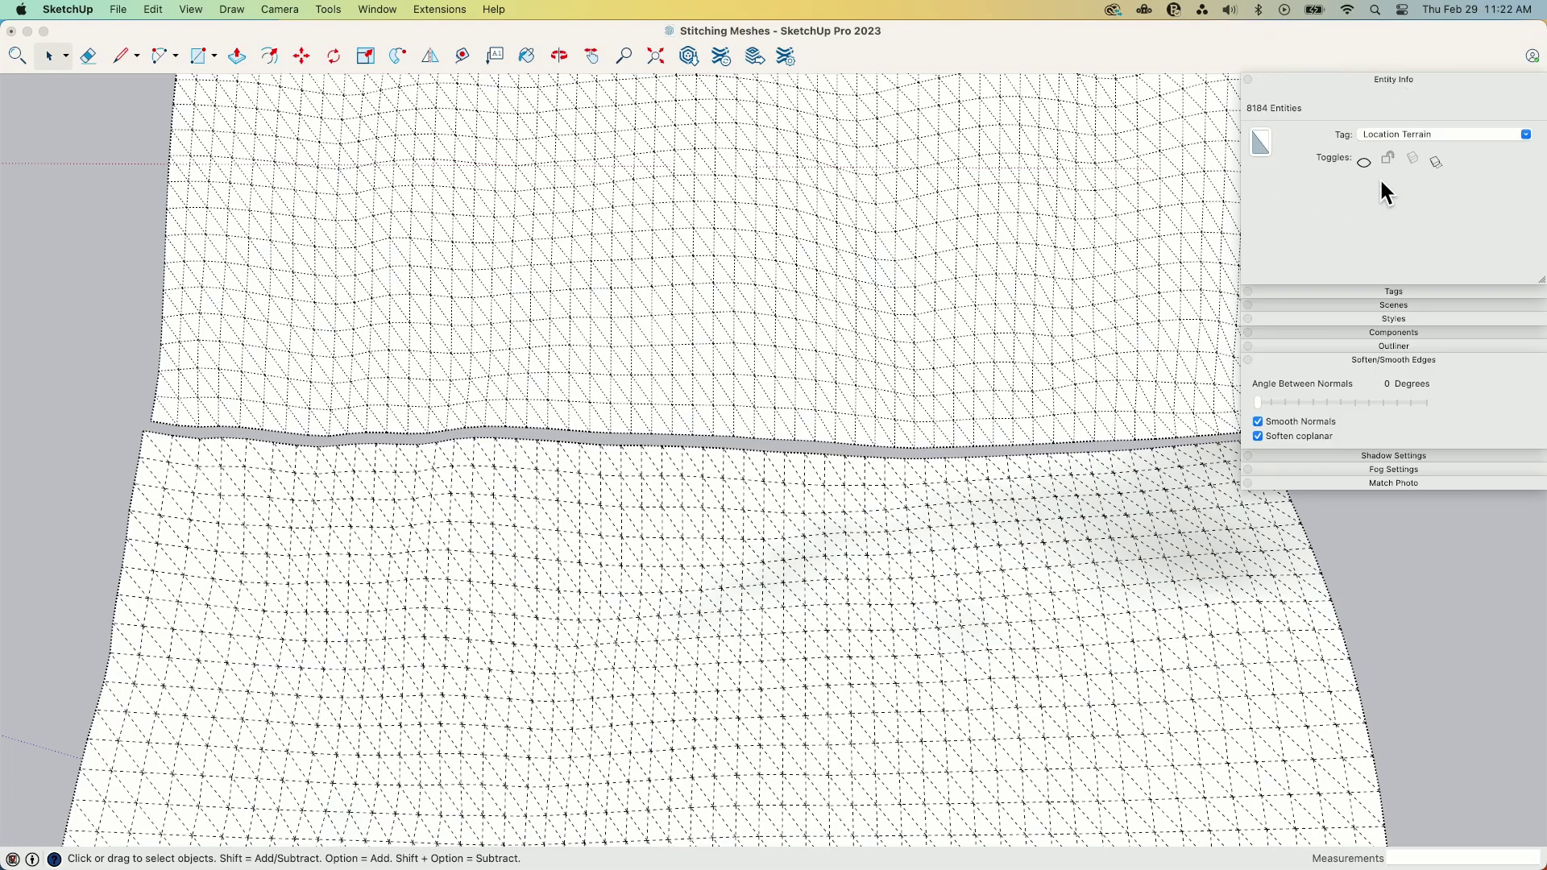
left_click(1364, 162)
middle_click_drag(1224, 463, 1112, 473)
Step: Unhide all entities of the lower mesh and set the softening angle of its edges to 0 degrees
triple_click(796, 564)
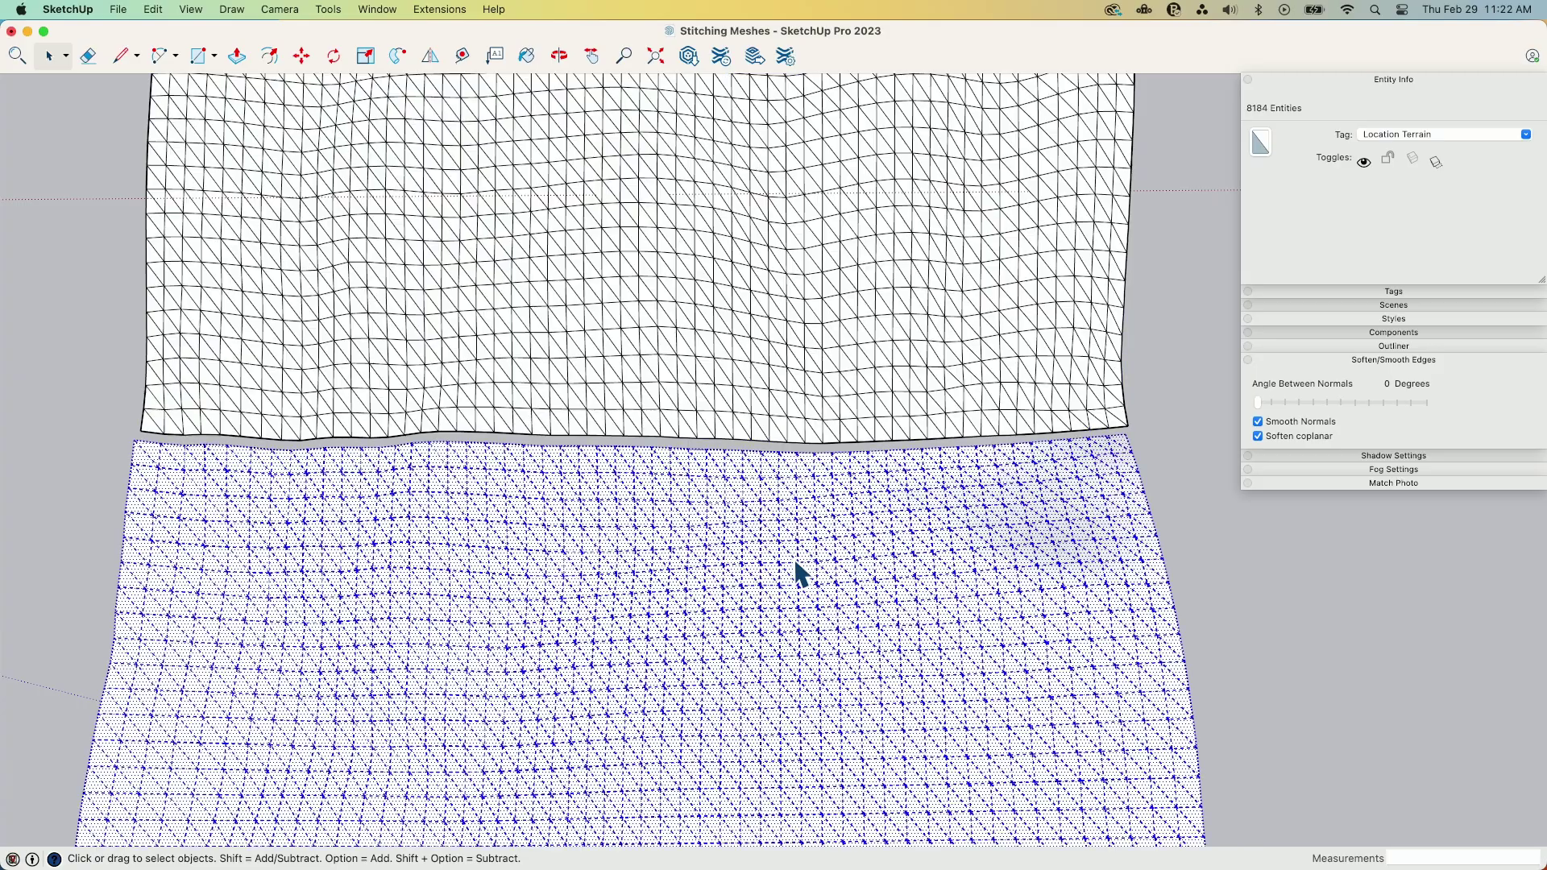
middle_click_drag(779, 519, 779, 517)
left_click(789, 511)
scroll(791, 513, "up", 3)
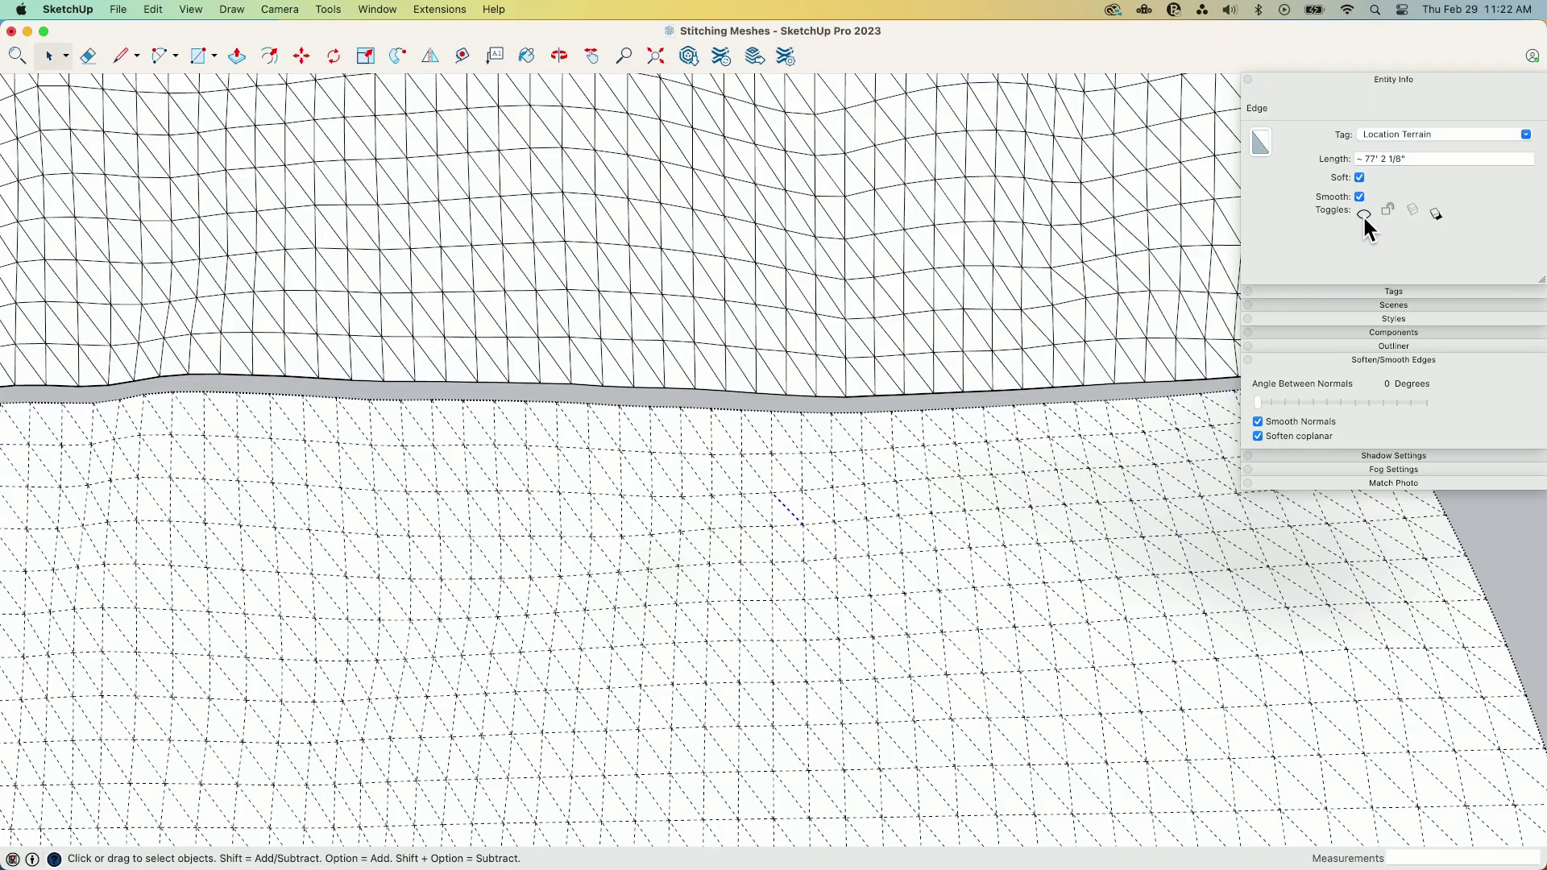
scroll(933, 453, "down", 6)
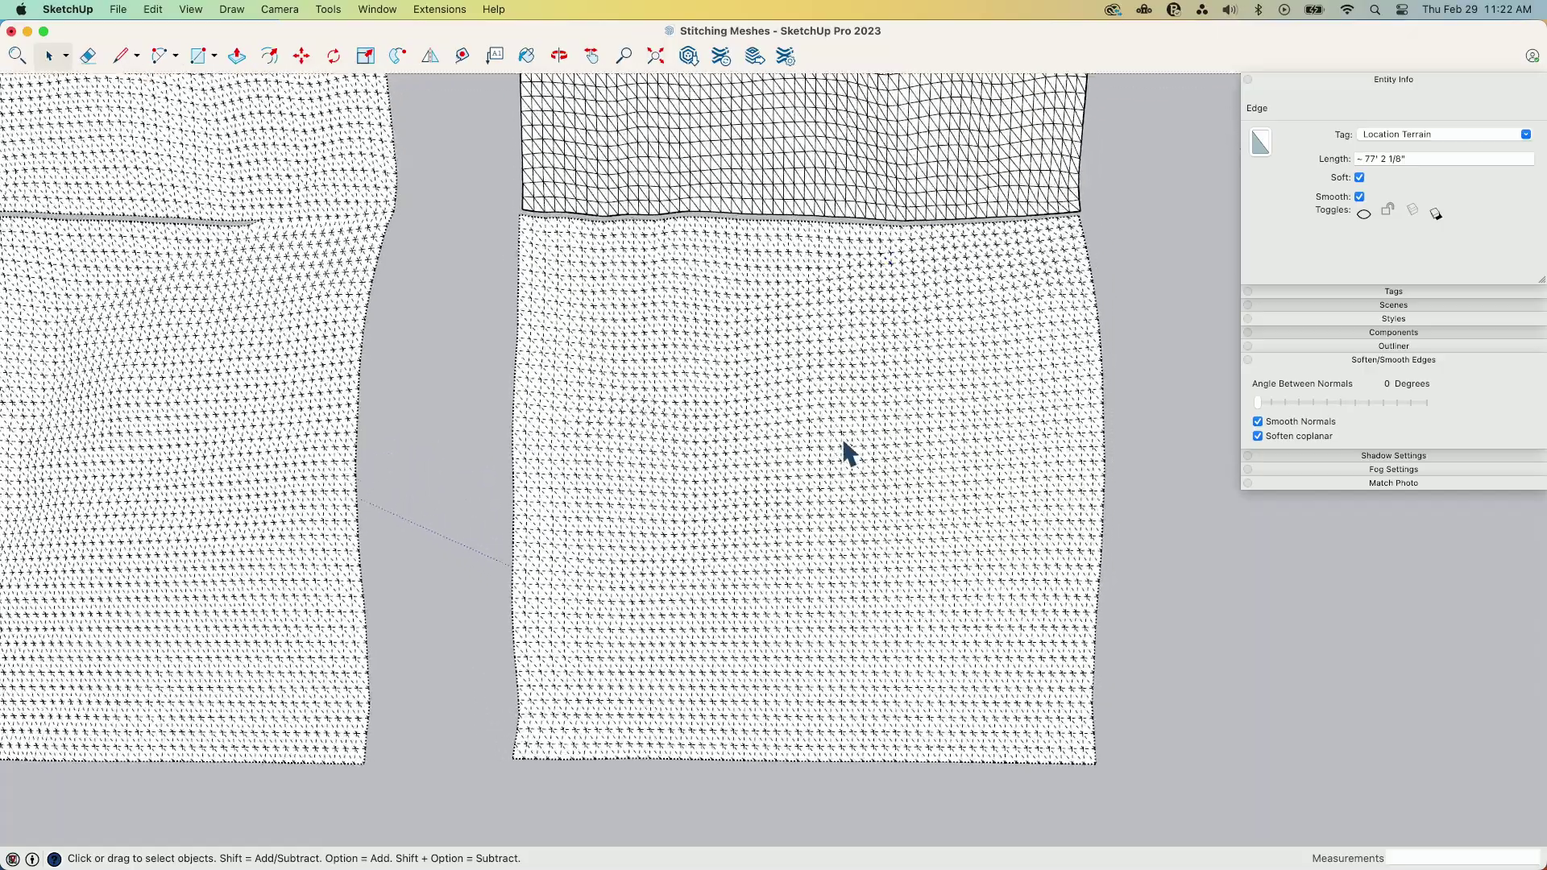
middle_click_drag(860, 370, 838, 438)
triple_click(838, 438)
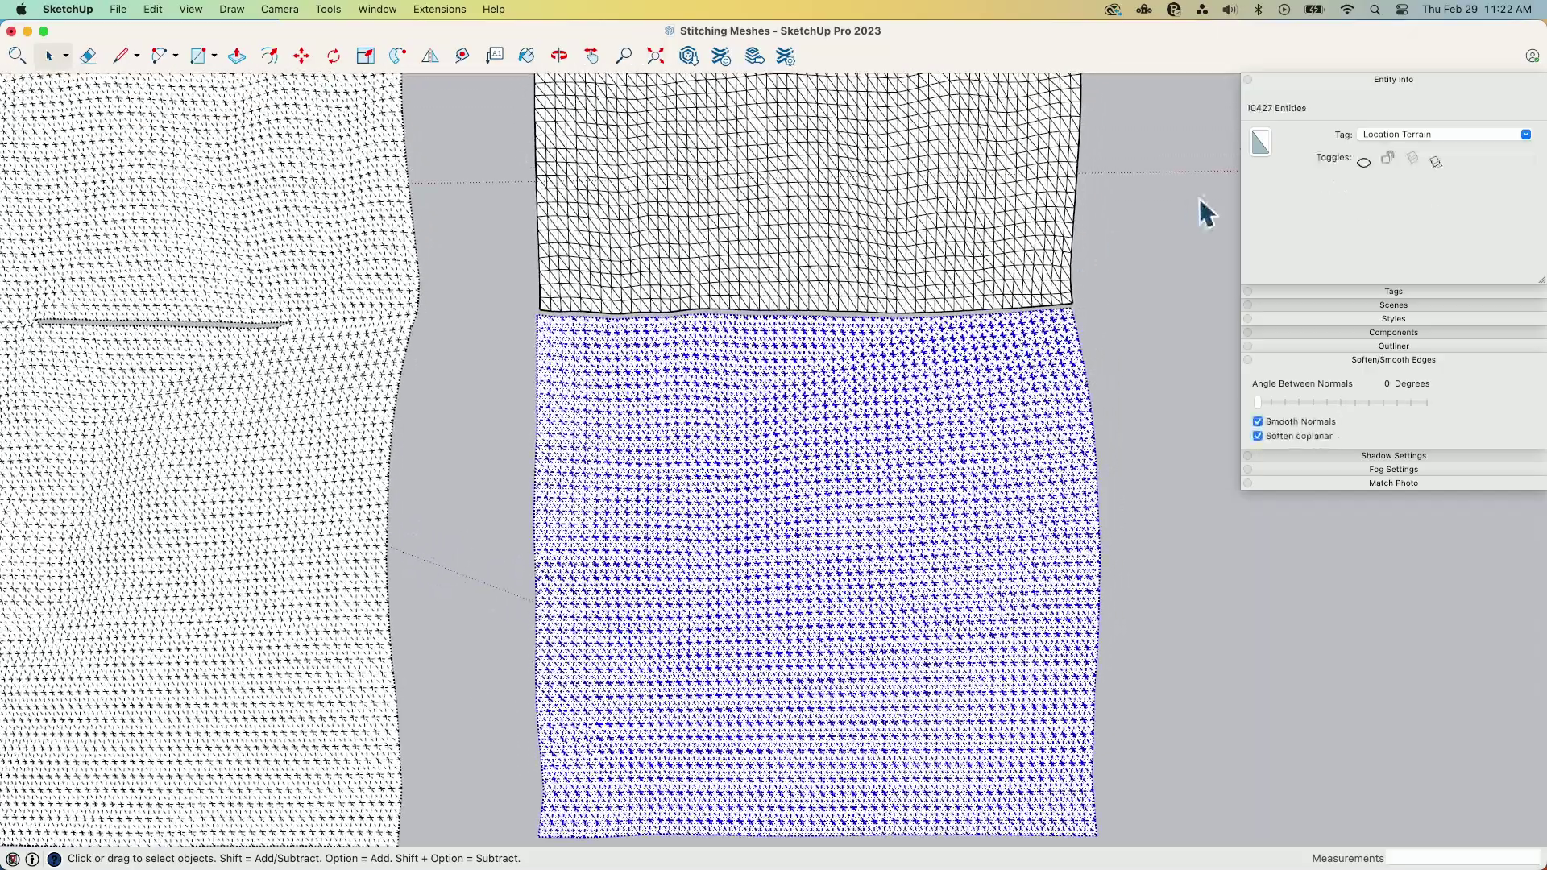
left_click(1363, 163)
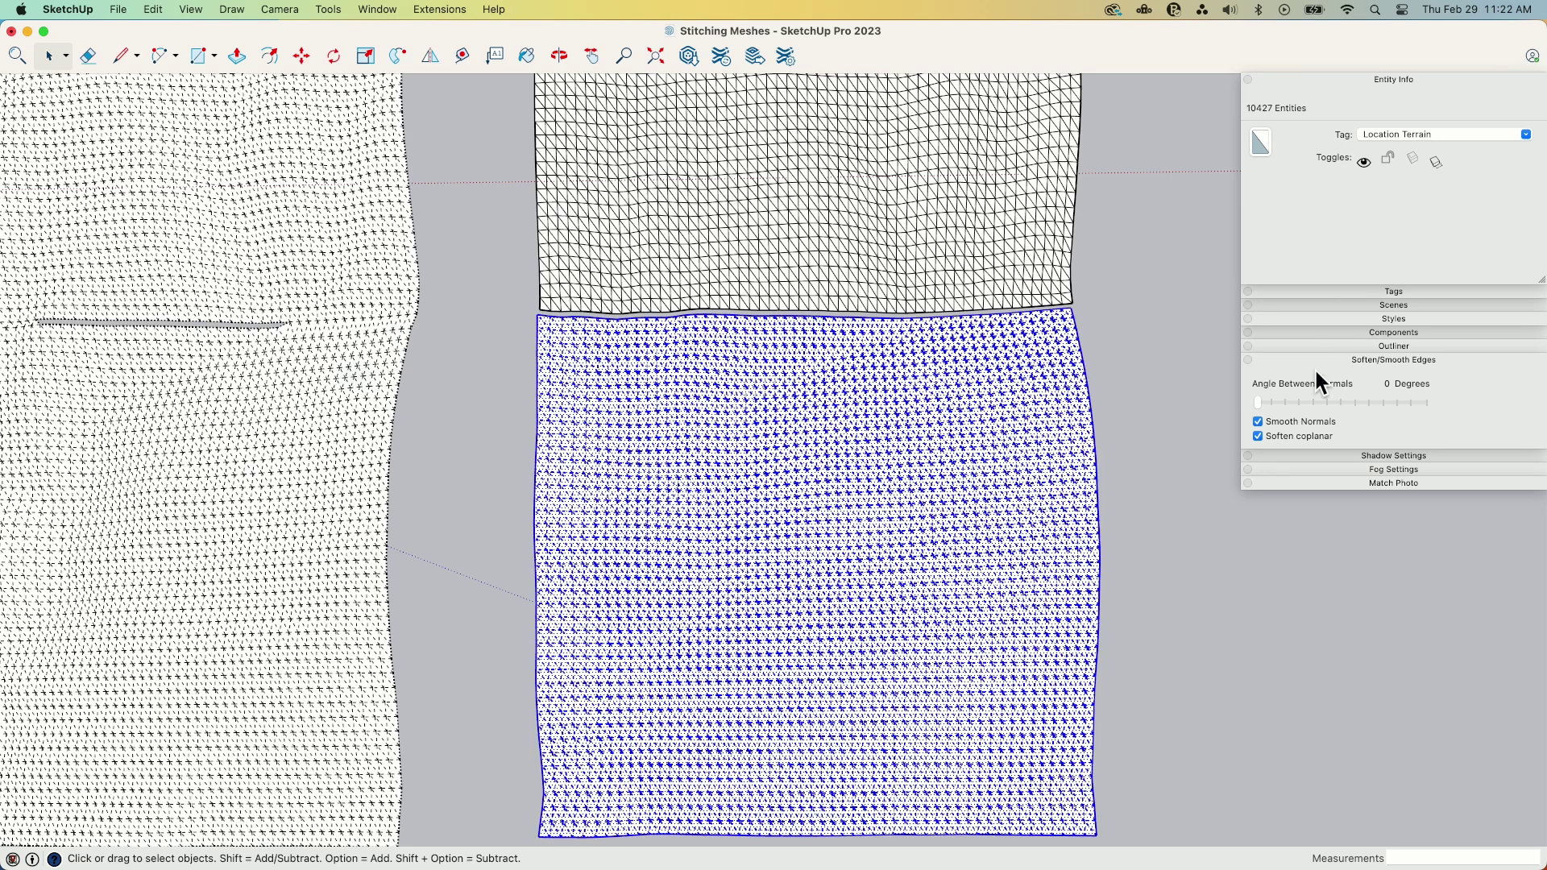
left_click(1255, 401)
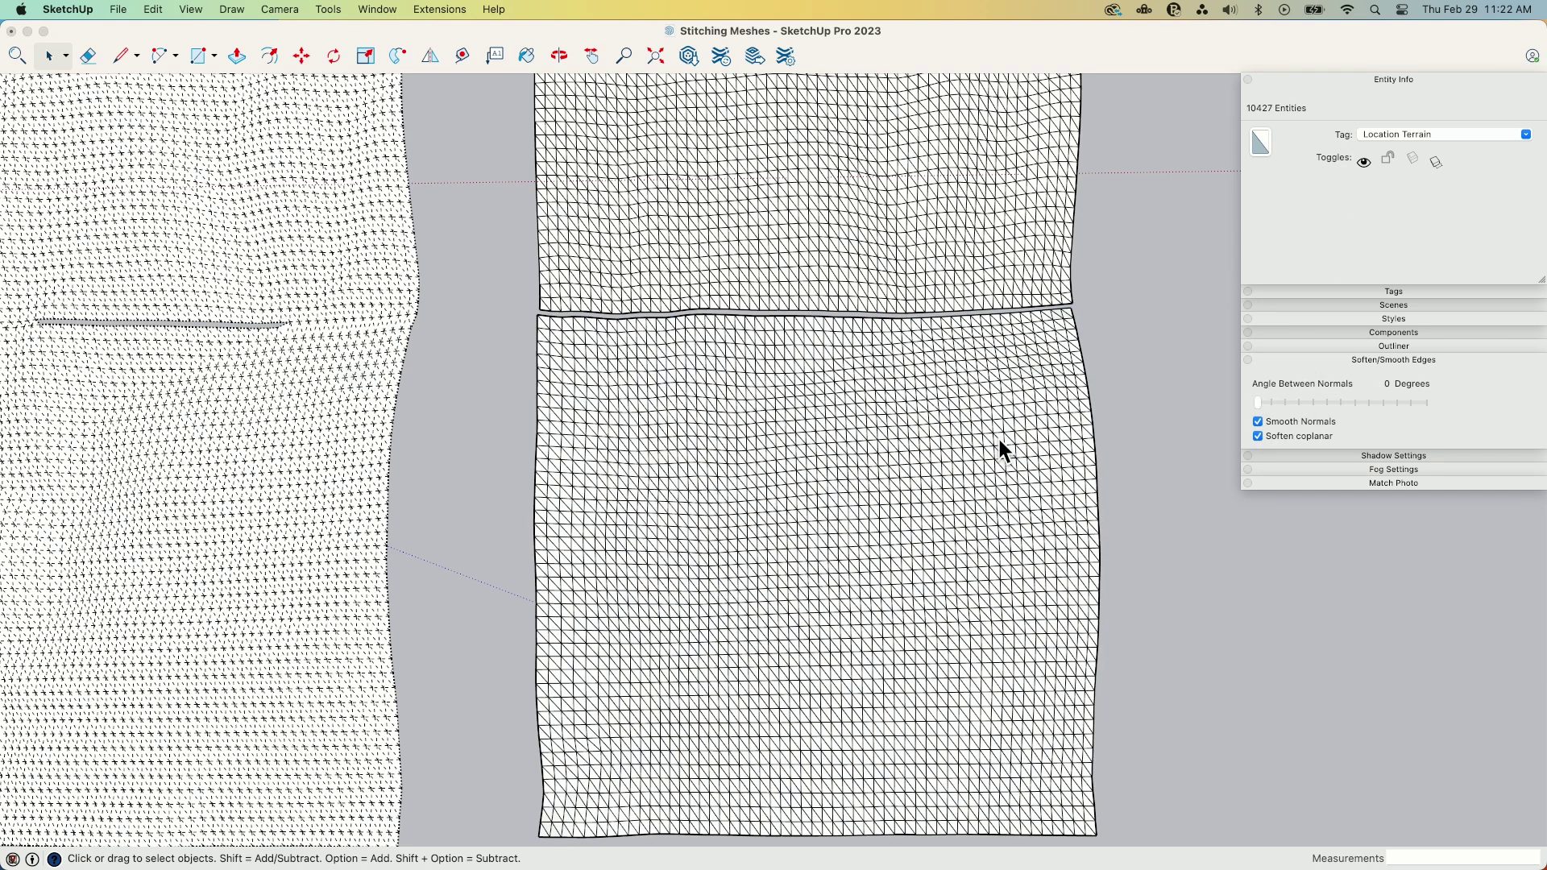
Step: Select both the upper and lower meshes and soften their edges with a 94-degree angle between normals
middle_click_drag(997, 436, 954, 271)
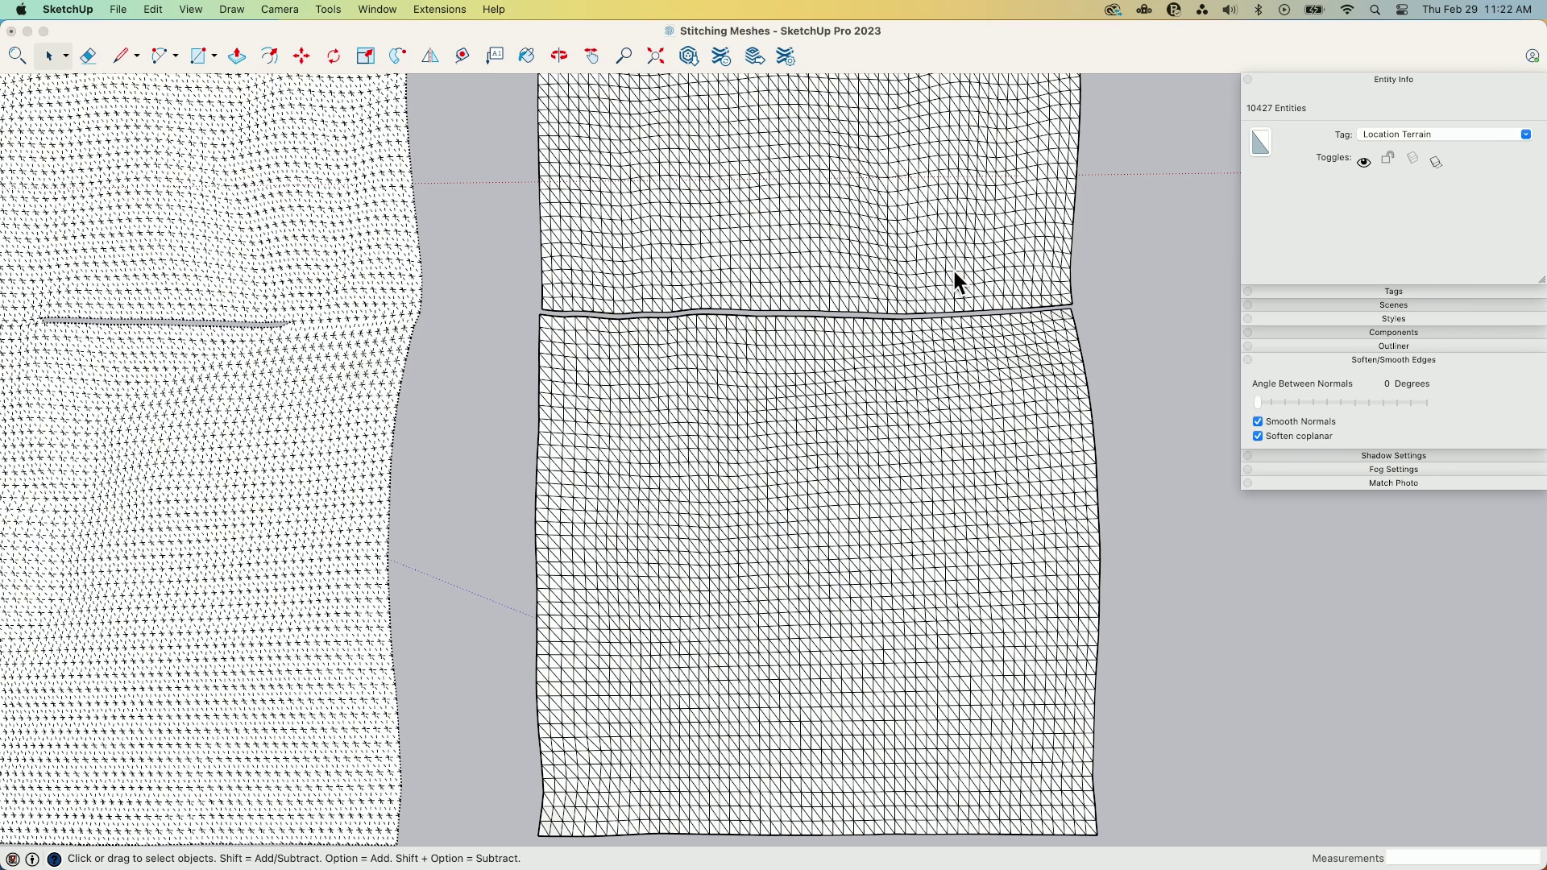
left_click(1009, 355)
left_click(1080, 292)
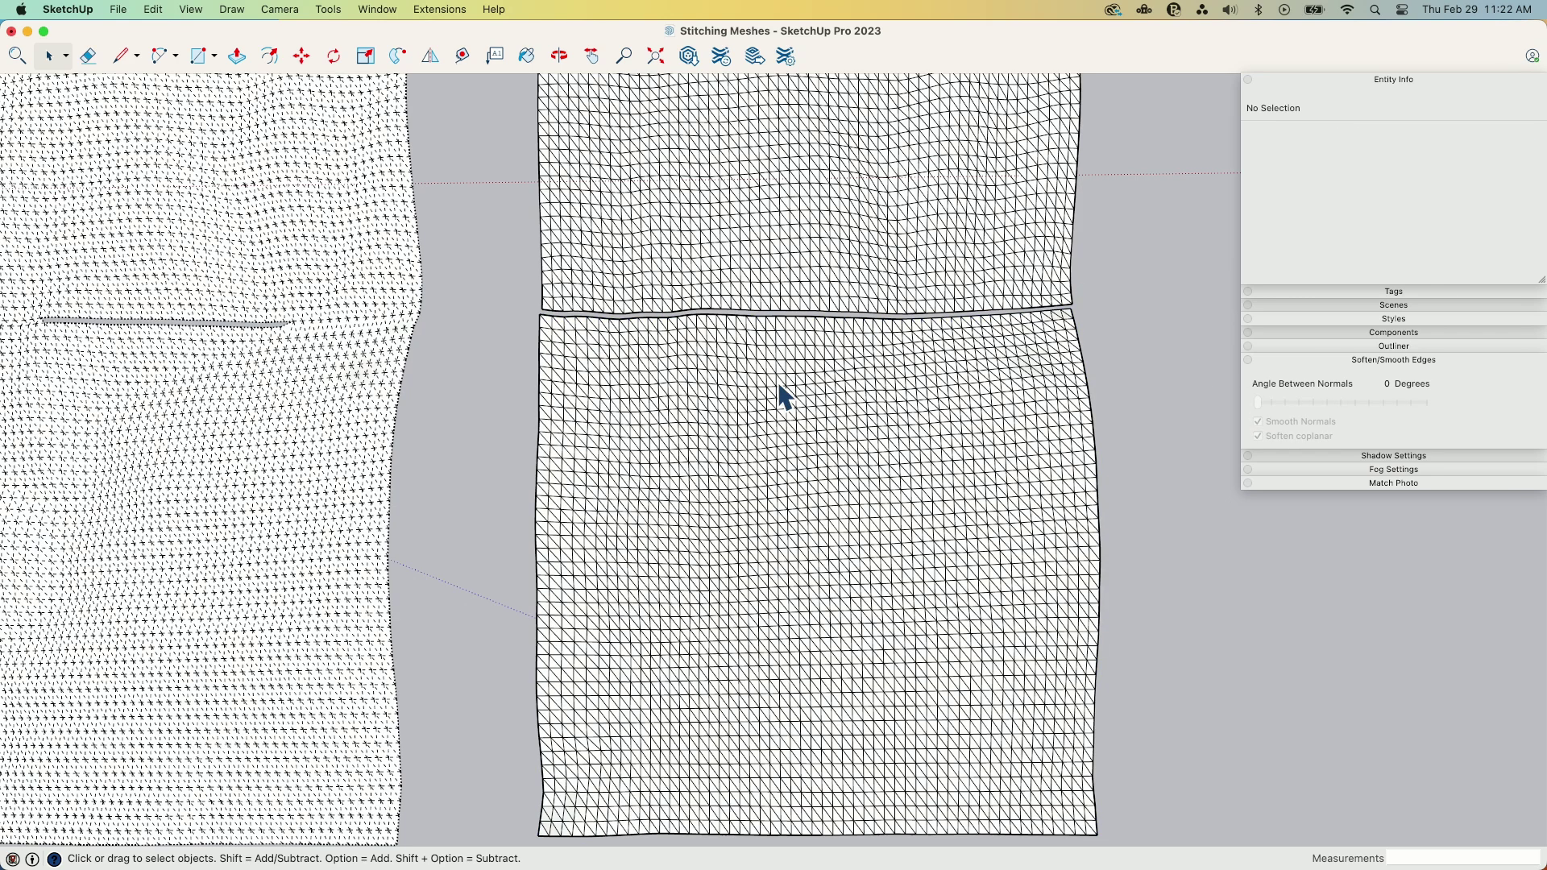
triple_click(779, 385)
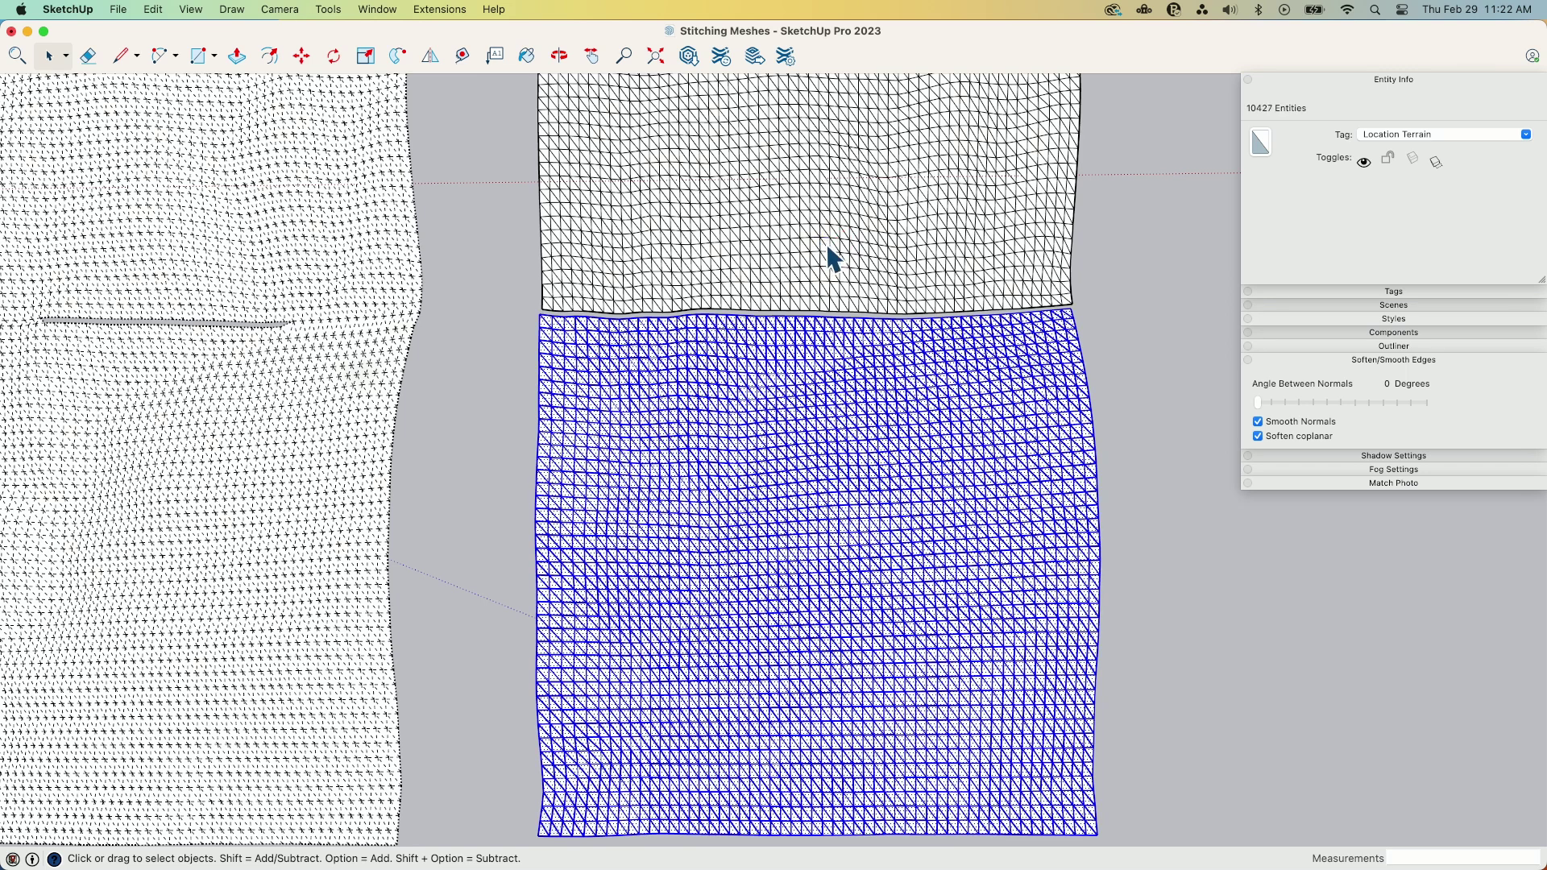
triple_click(829, 247, "shift")
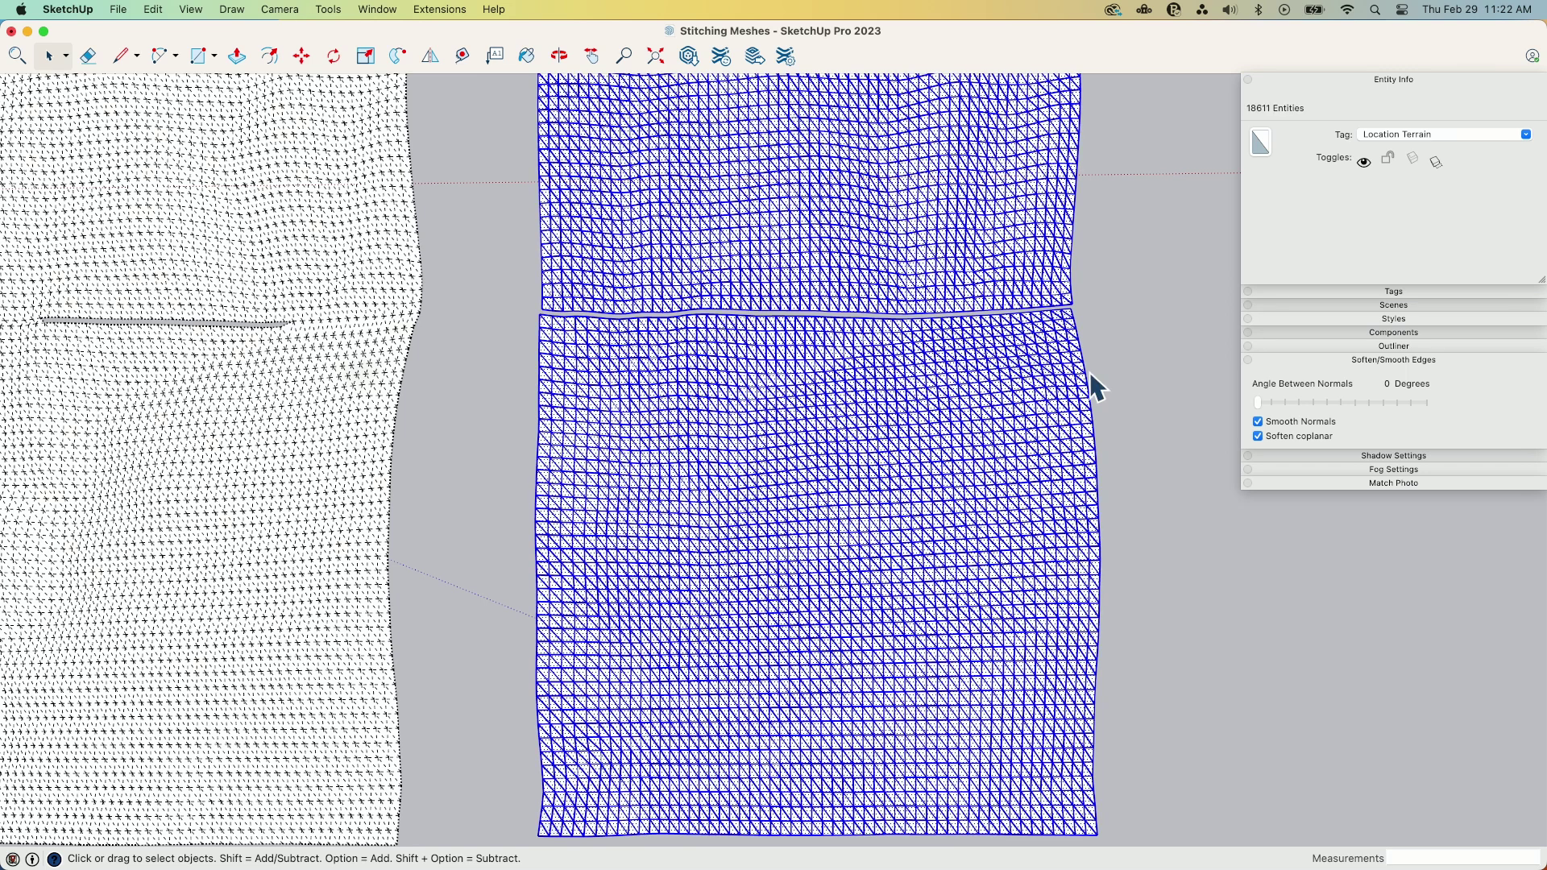
left_click_drag(1257, 402, 1326, 407)
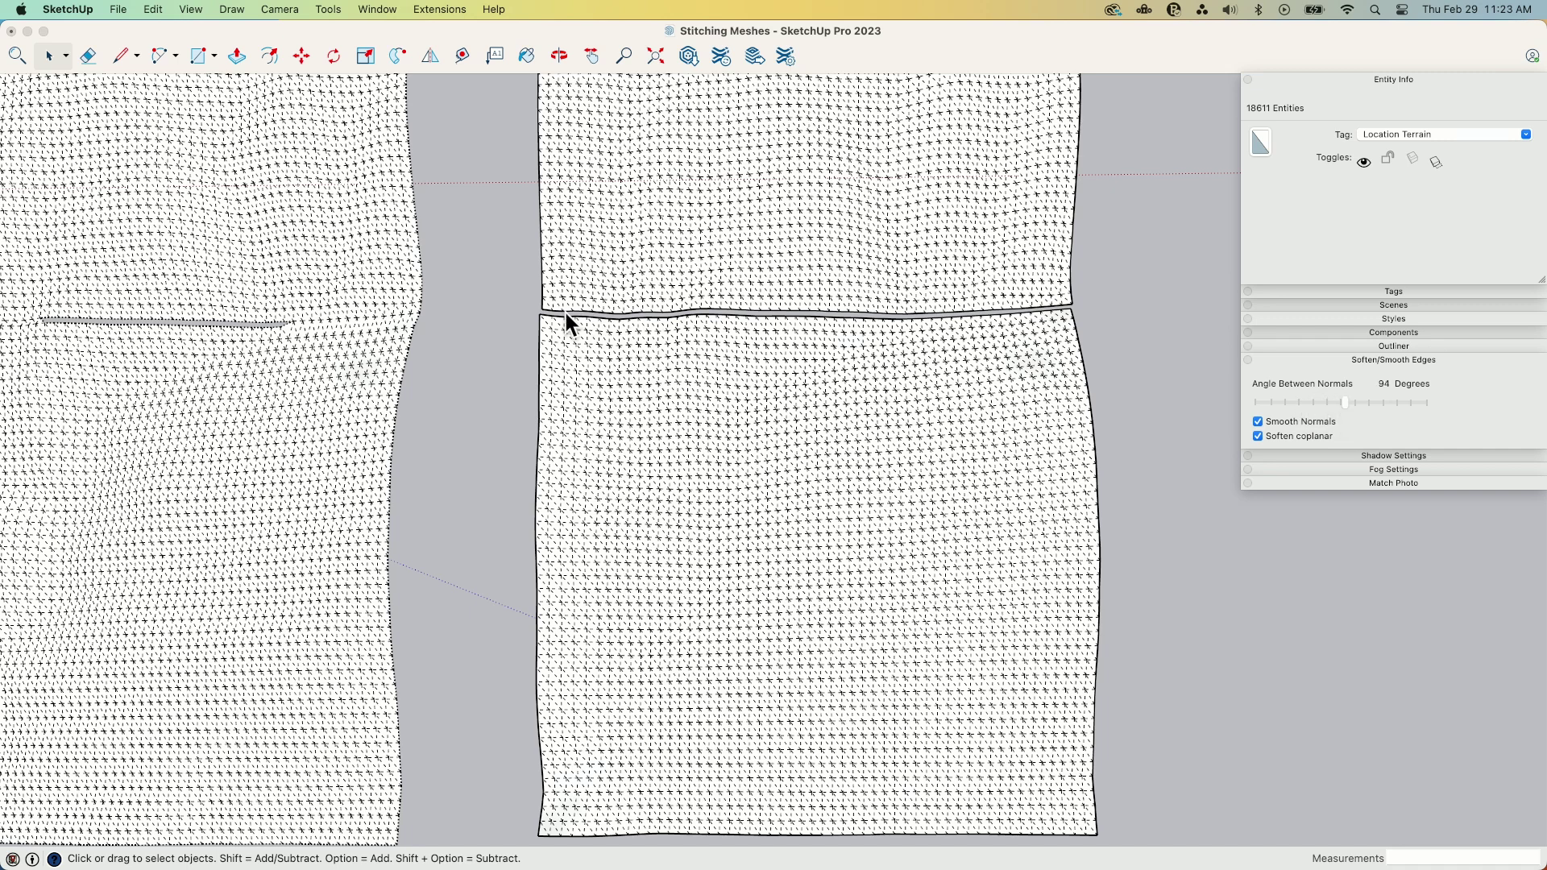
Step: Clear the selection, turn off the display of hidden geometry and check the border edges along the gap
left_click(510, 325)
left_click(193, 10)
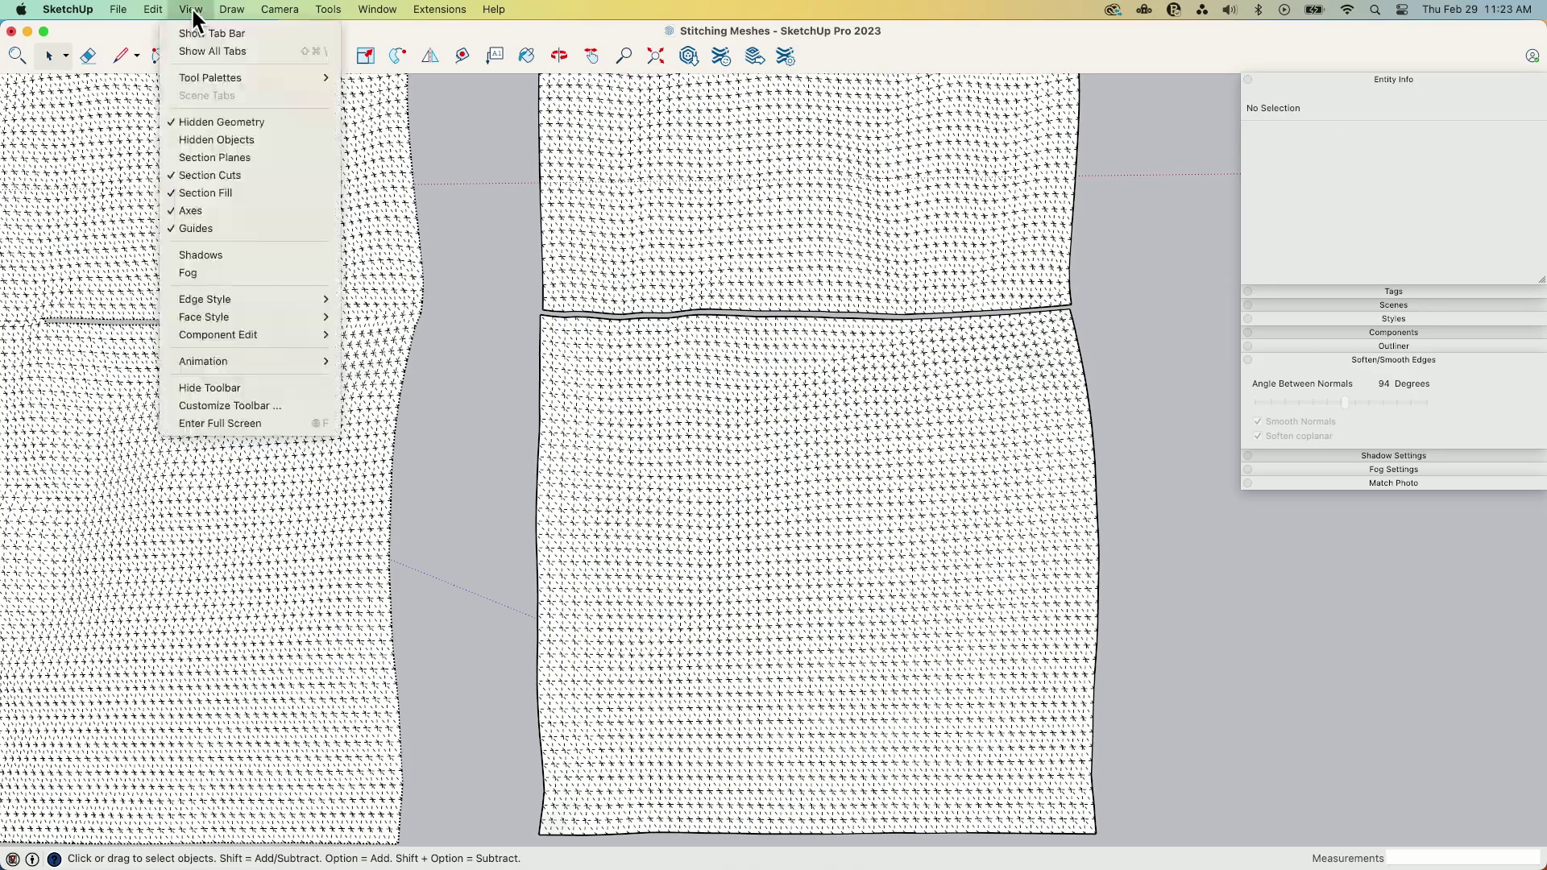
left_click(234, 122)
scroll(902, 426, "up", 4)
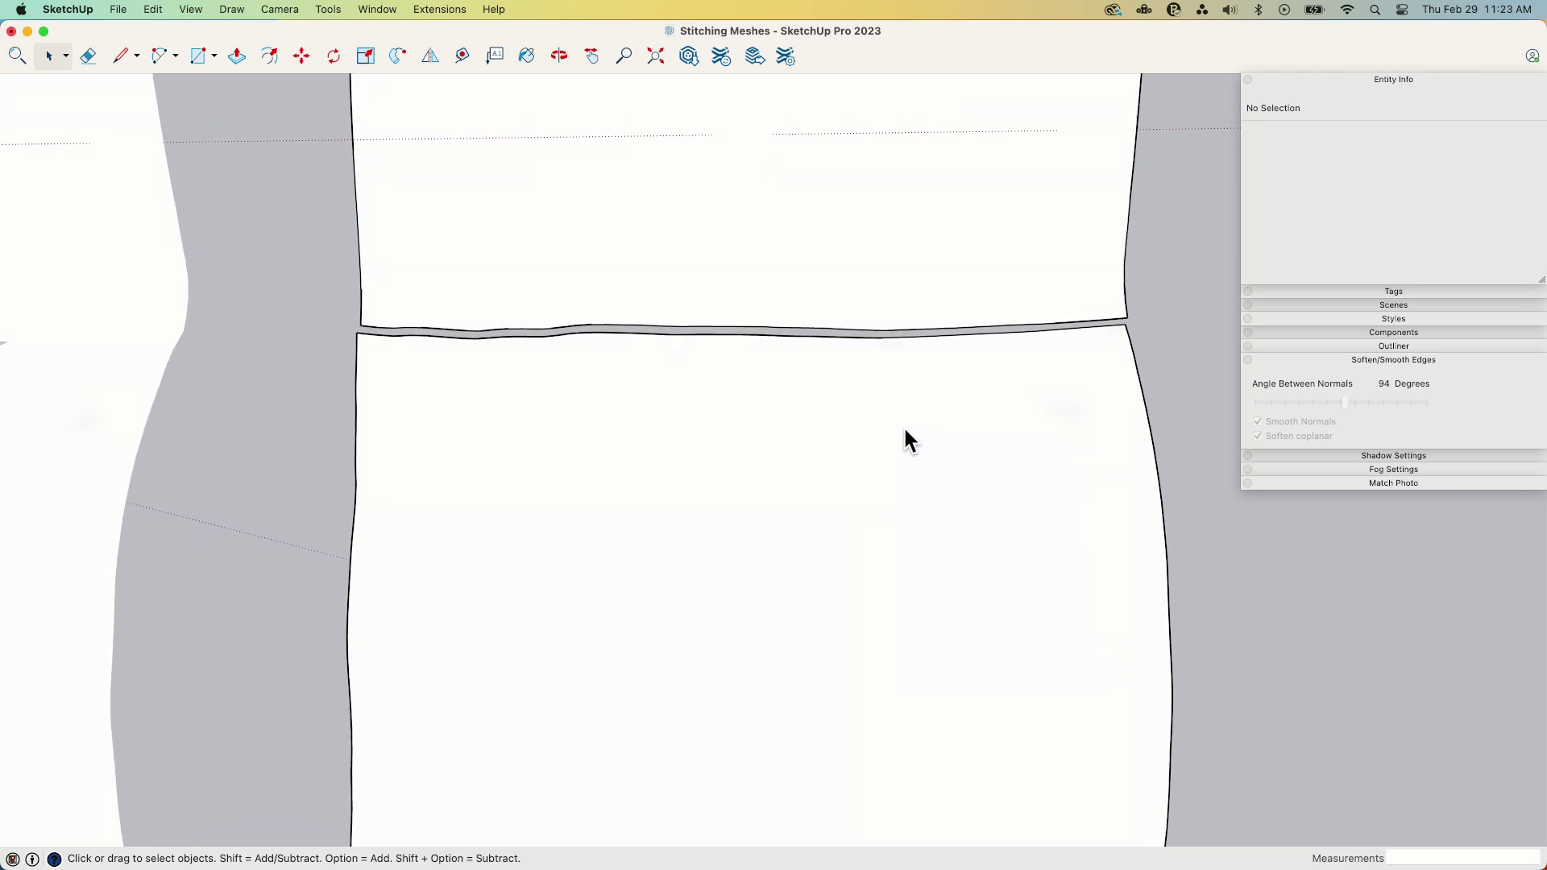
scroll(362, 372, "up", 3)
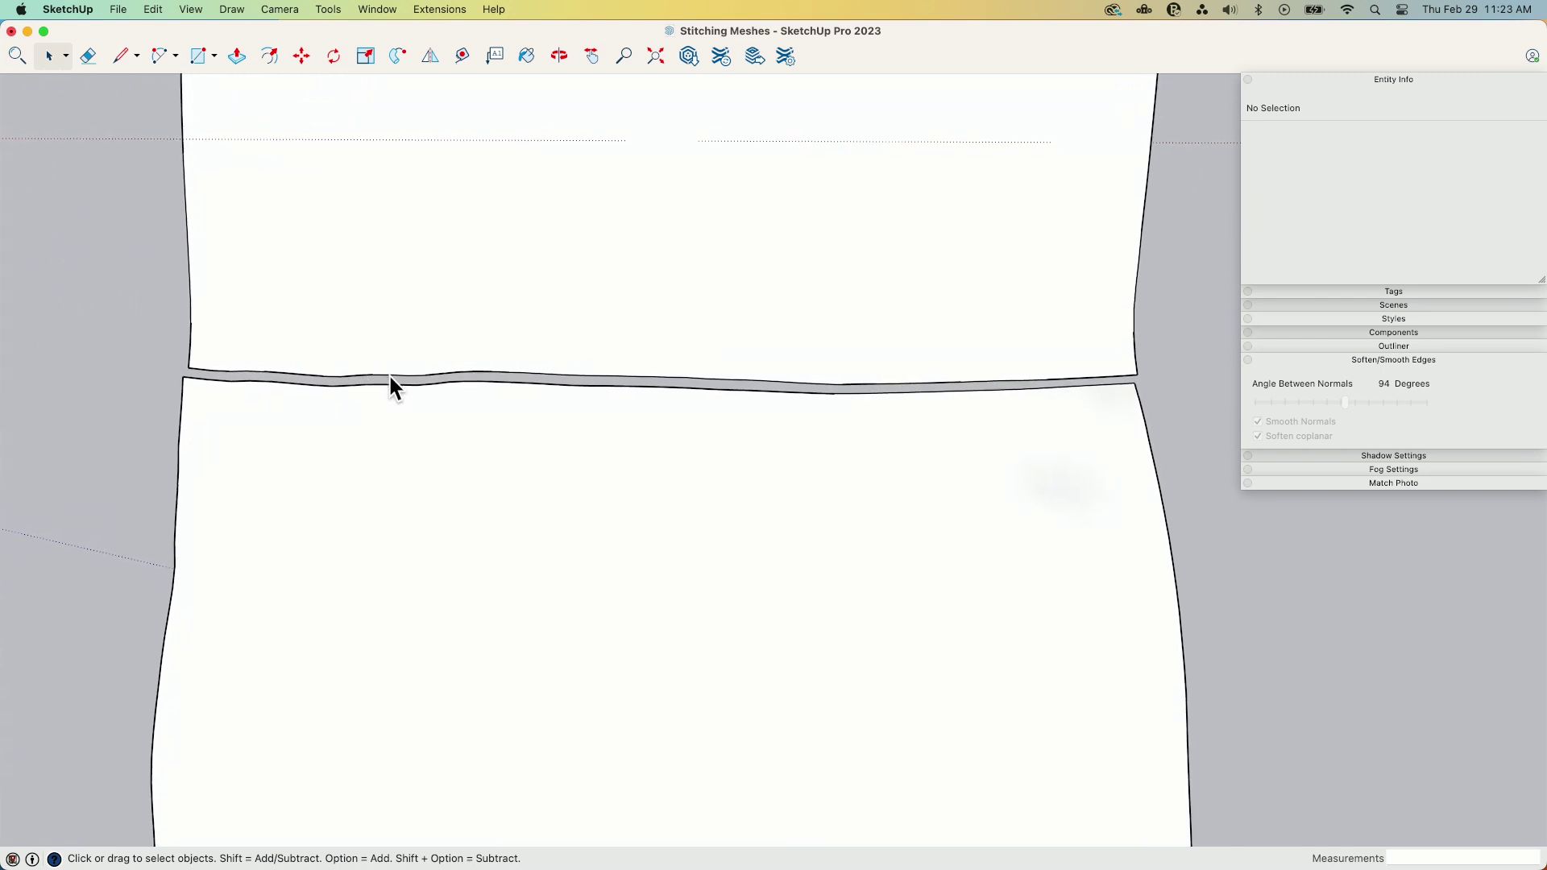
middle_click_drag(464, 385, 466, 374)
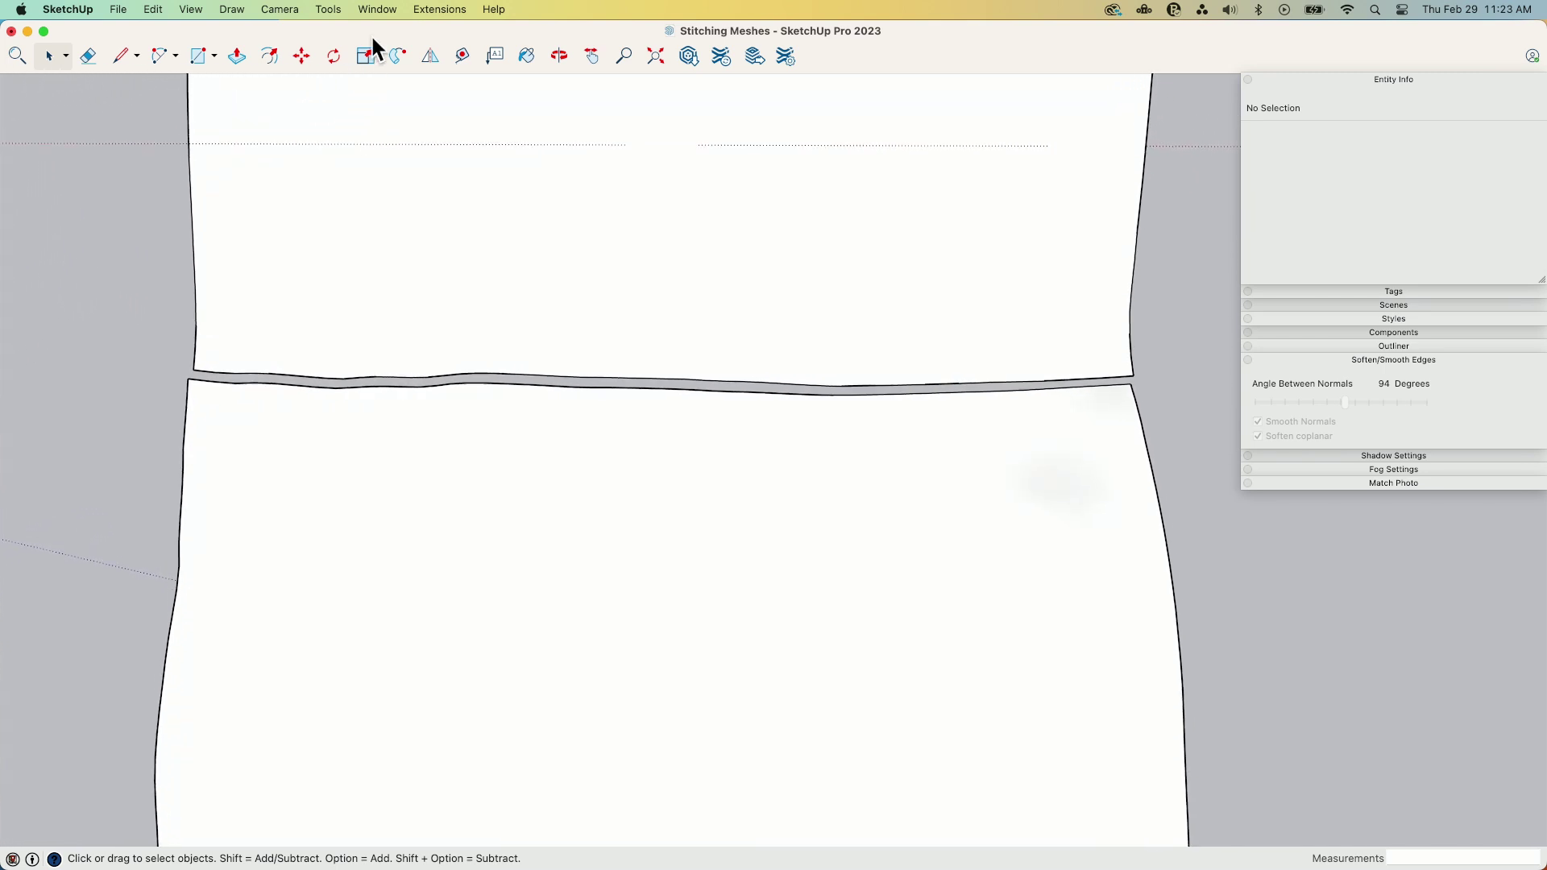
Step: Bridge the gap between the upper and lower meshes with a Curviloft Loft by Spline between their facing border edges
scroll(678, 179, "down", 3)
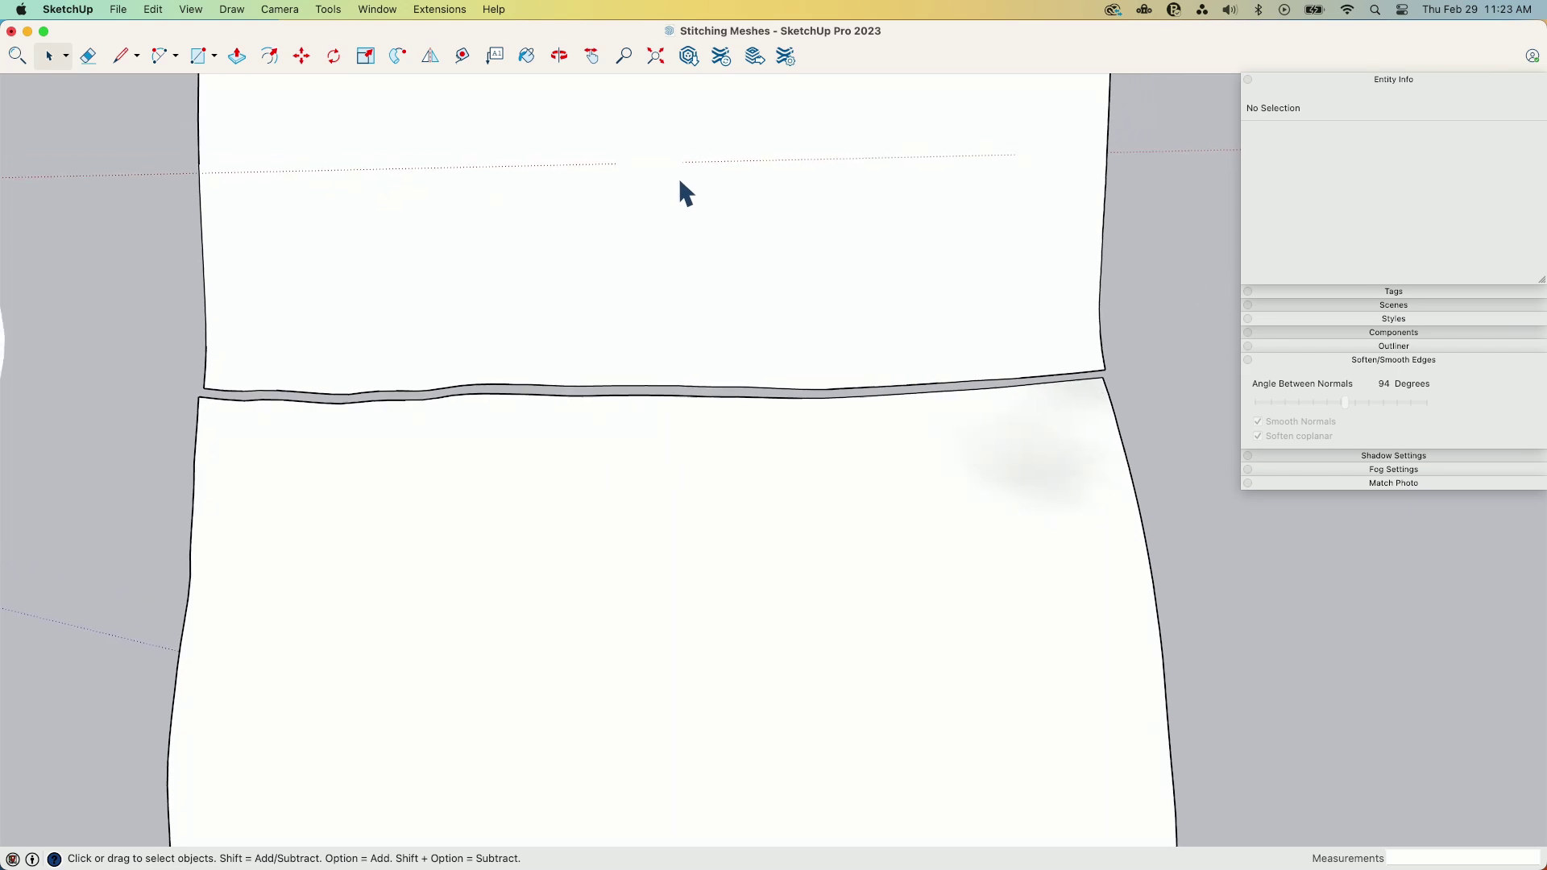
left_click(377, 9)
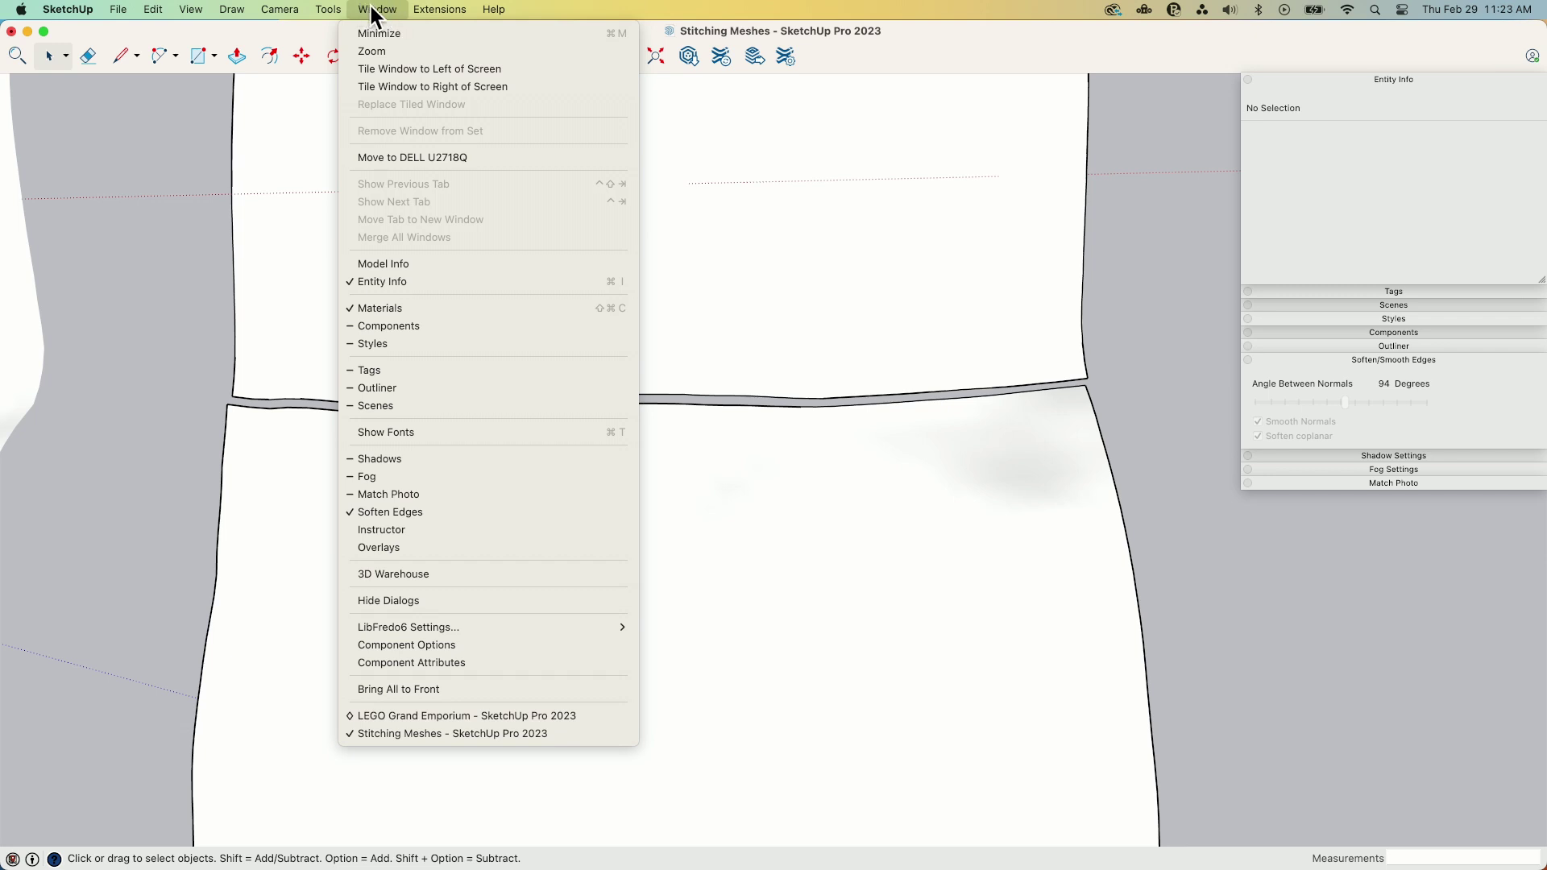
mouse_move(327, 3)
mouse_move(370, 468)
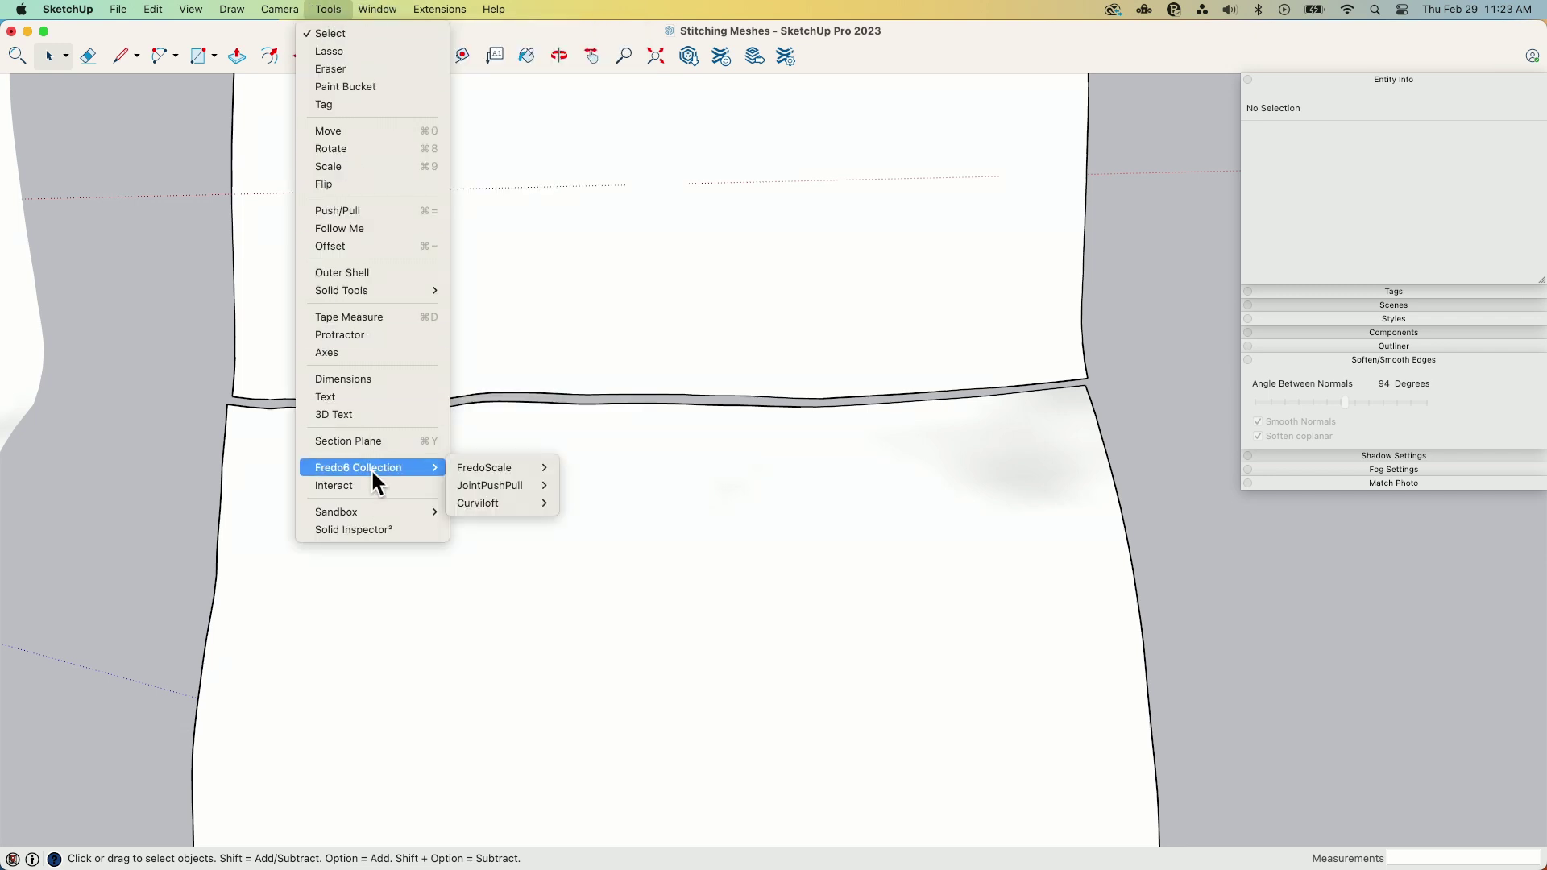
mouse_move(484, 504)
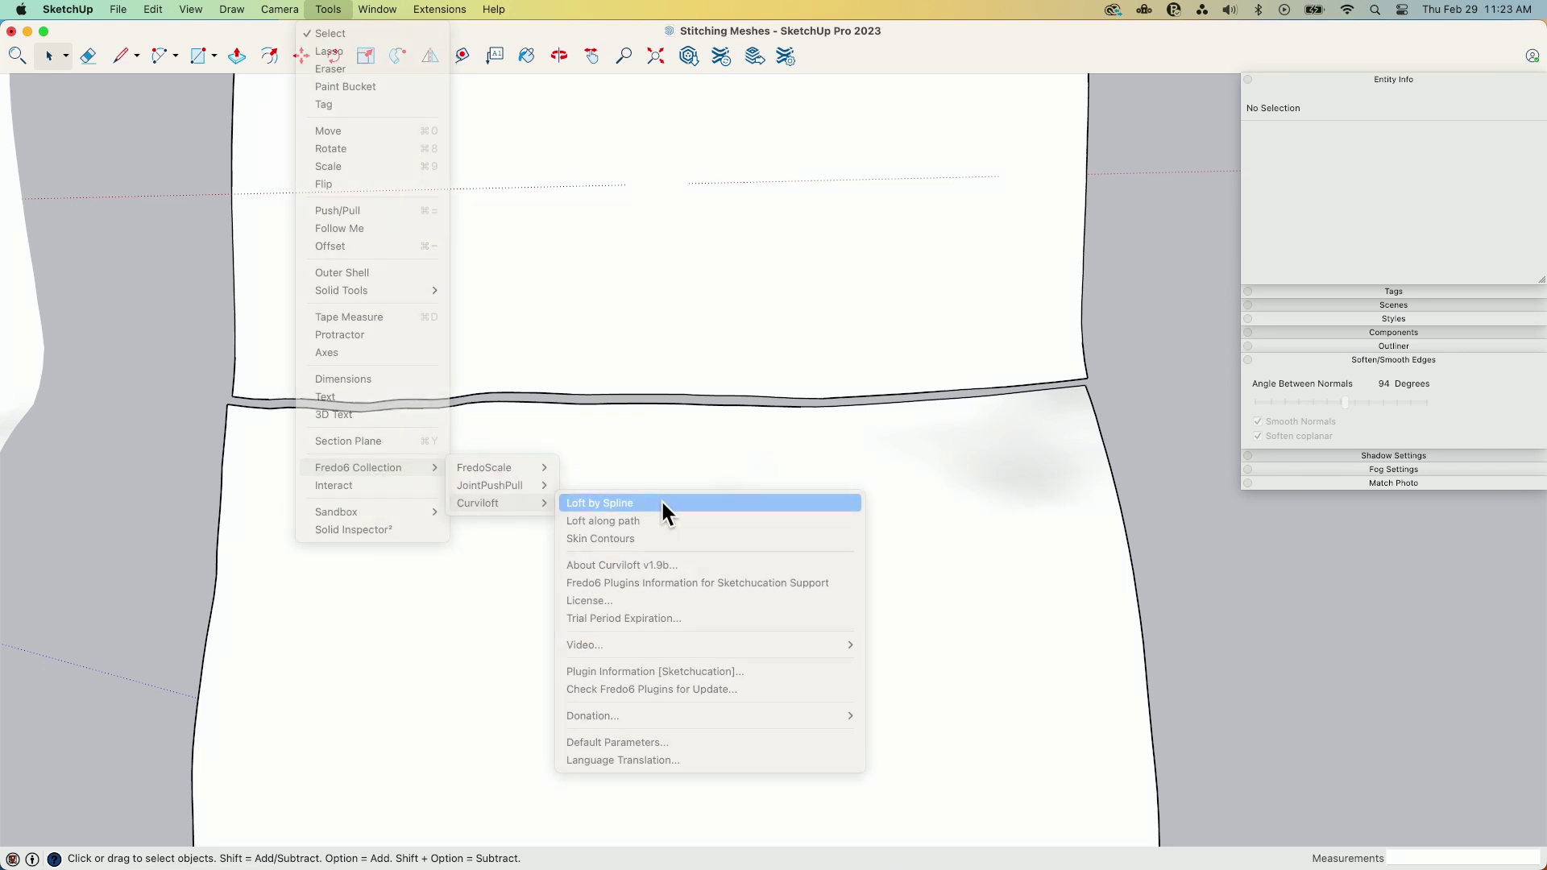
left_click(661, 503)
left_click(618, 397)
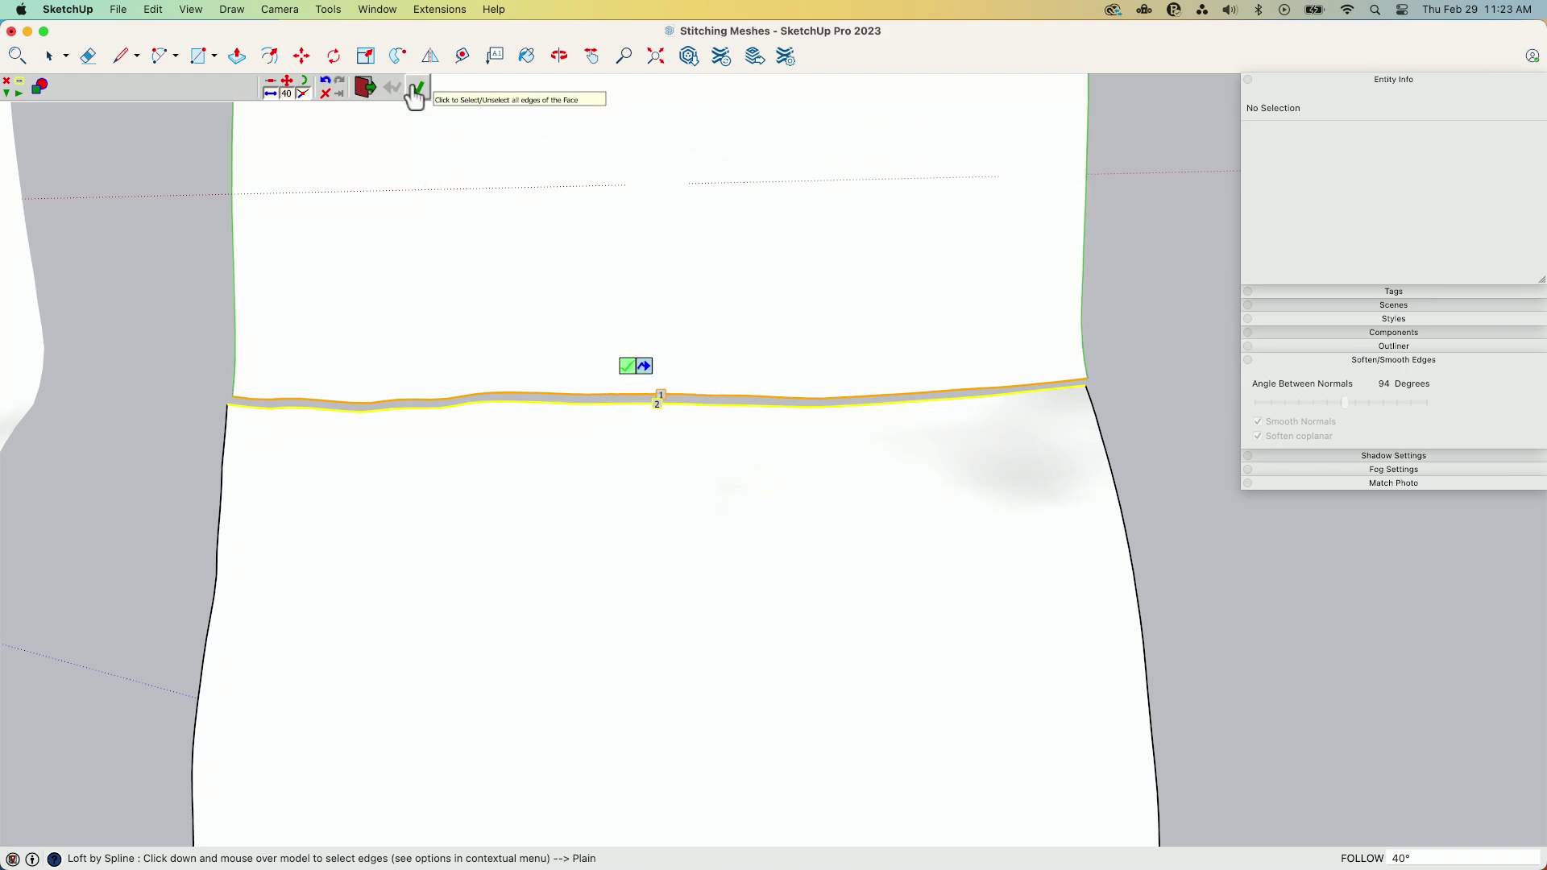
left_click(418, 89)
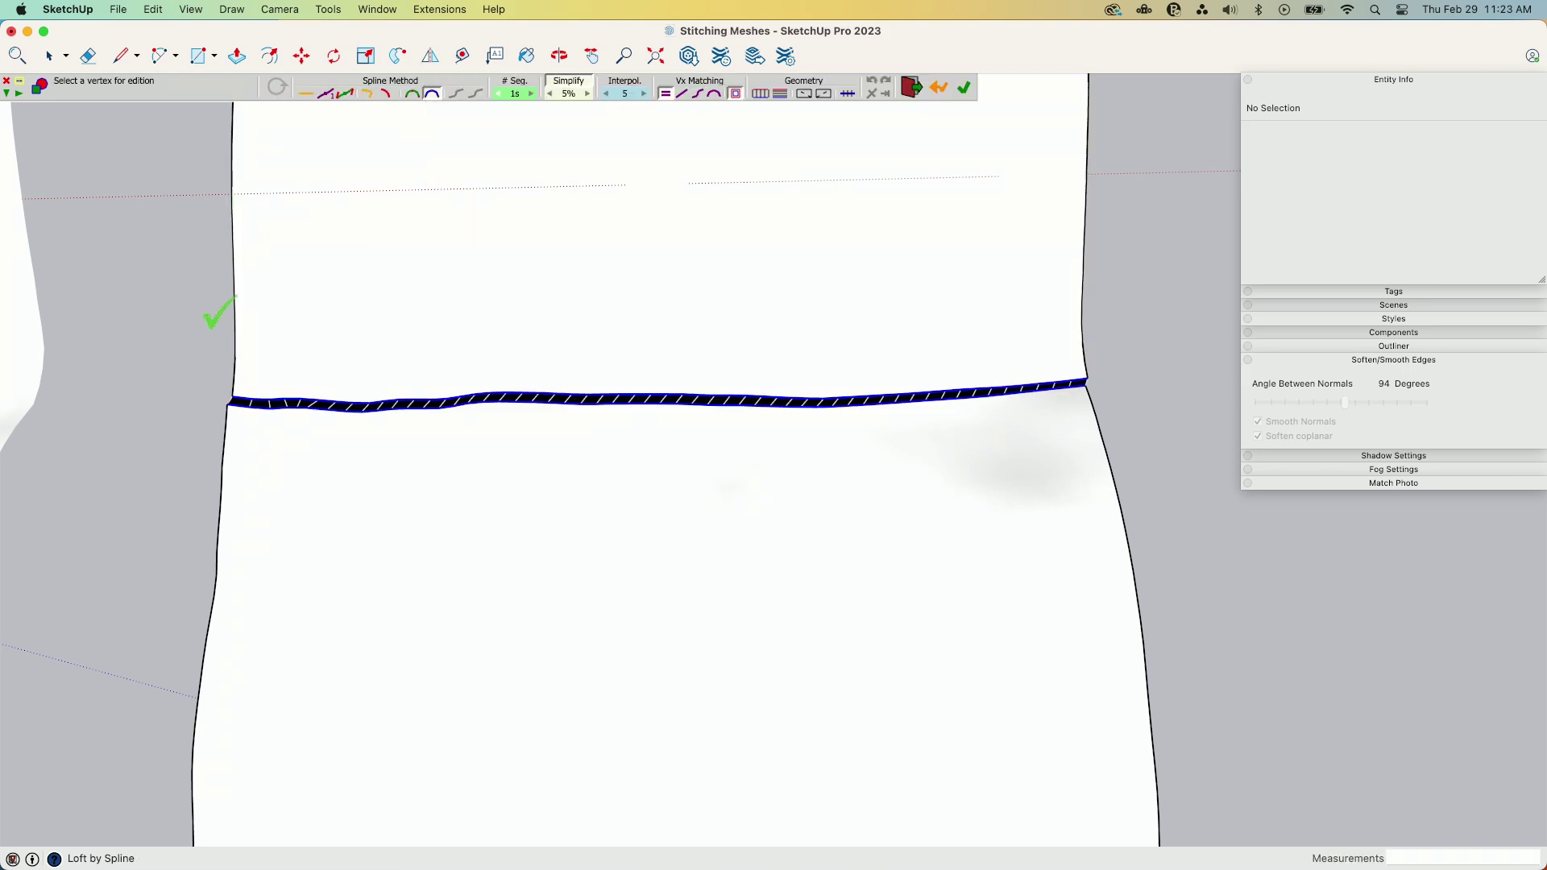
left_click(168, 301)
middle_click_drag(963, 515, 621, 481)
key("space")
Step: Explode the lofted strip group in the gap so its geometry merges with both meshes, and clear the selection
scroll(563, 495, "up", 10)
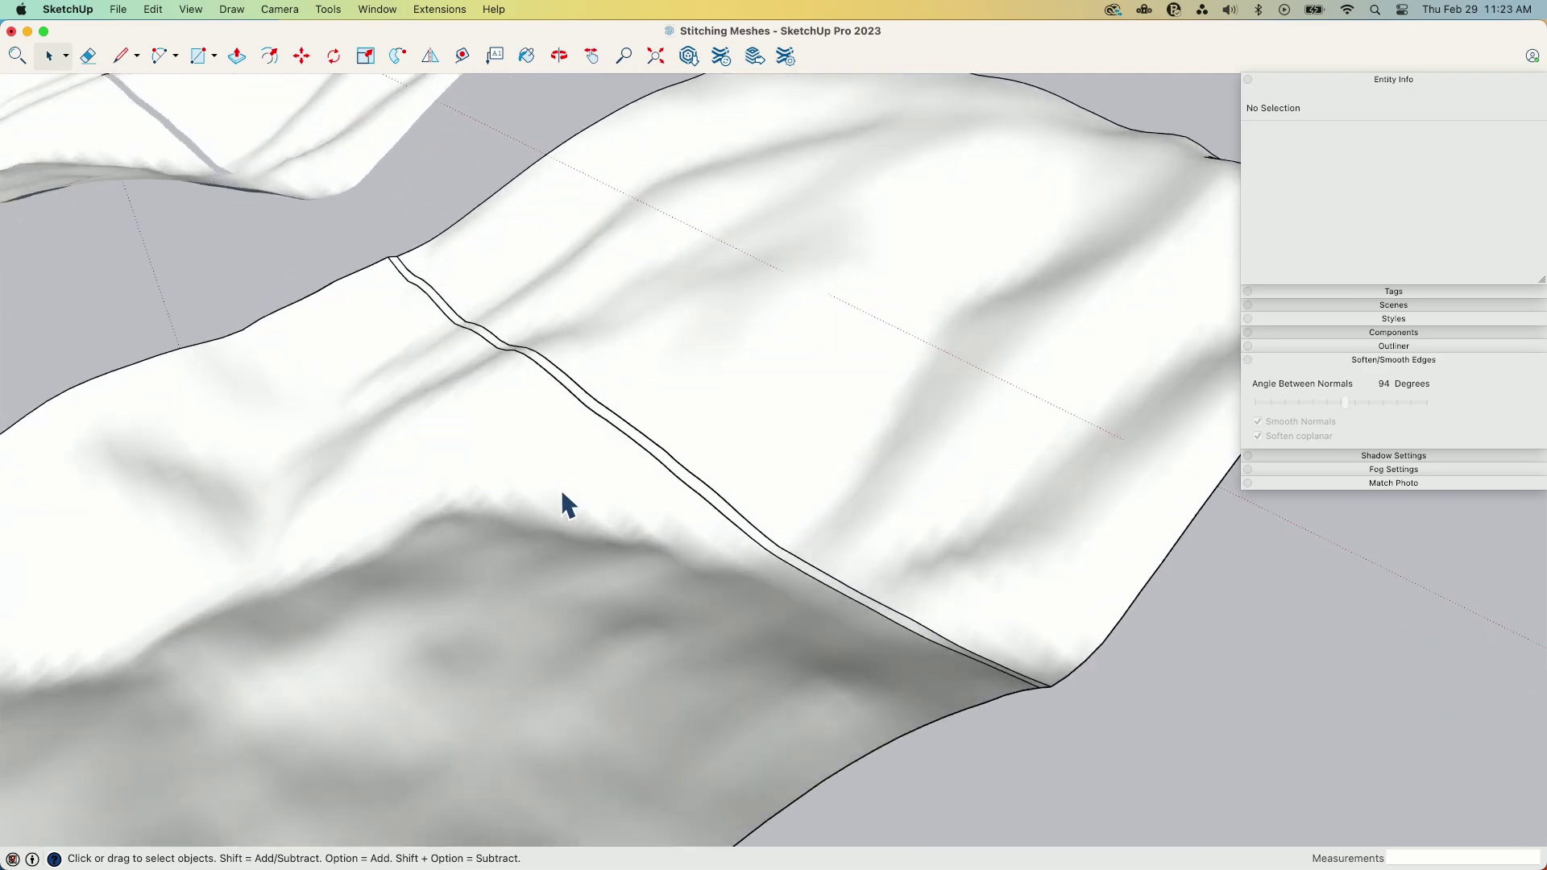
left_click(625, 448)
middle_click_drag(622, 440, 602, 472)
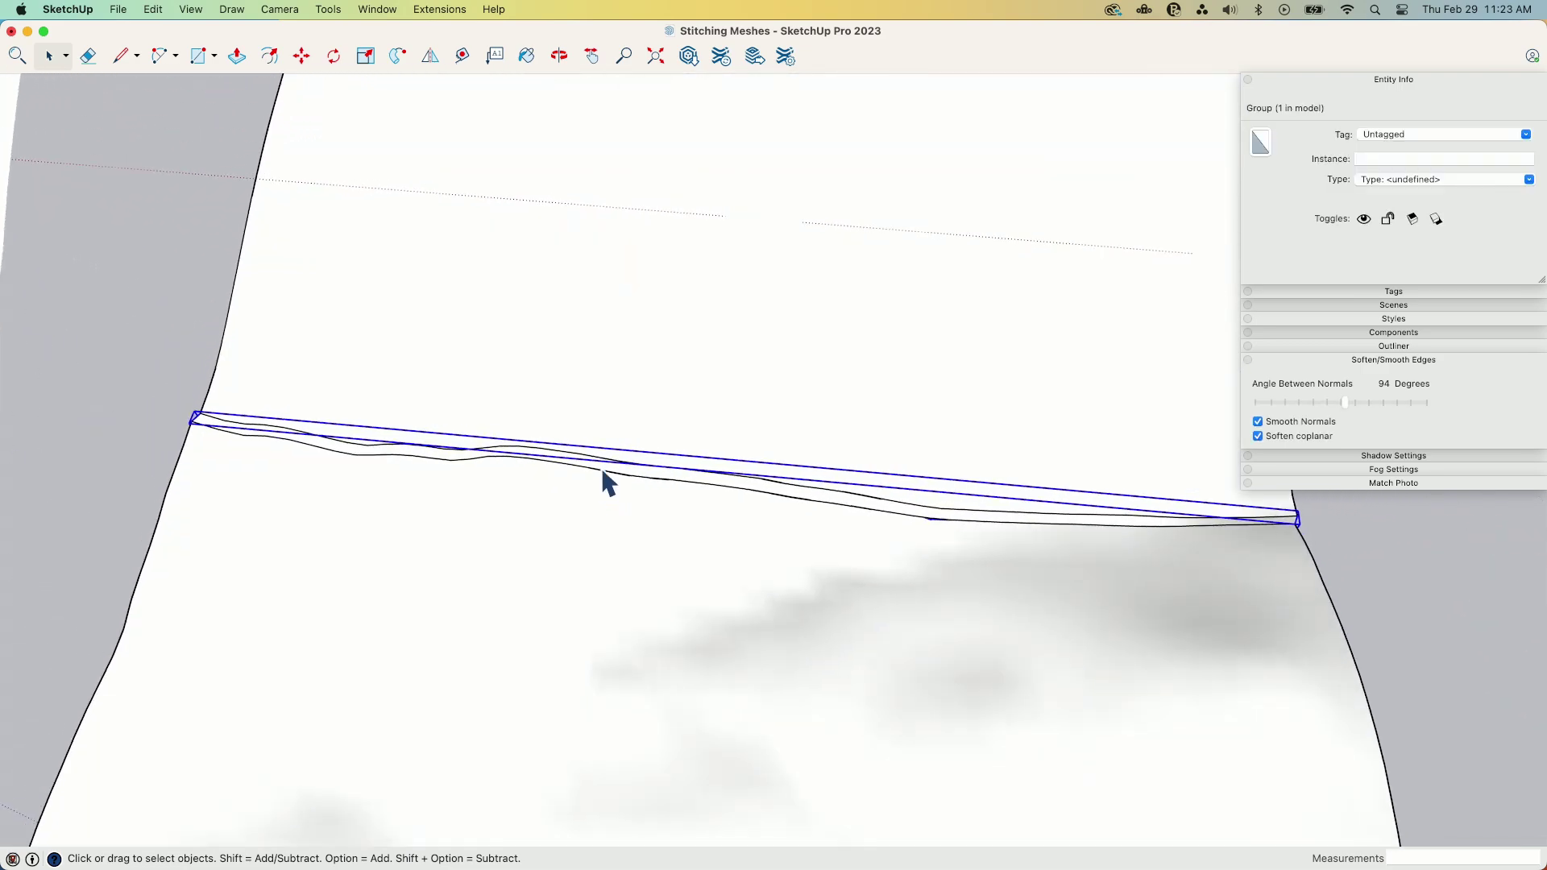
right_click(609, 476)
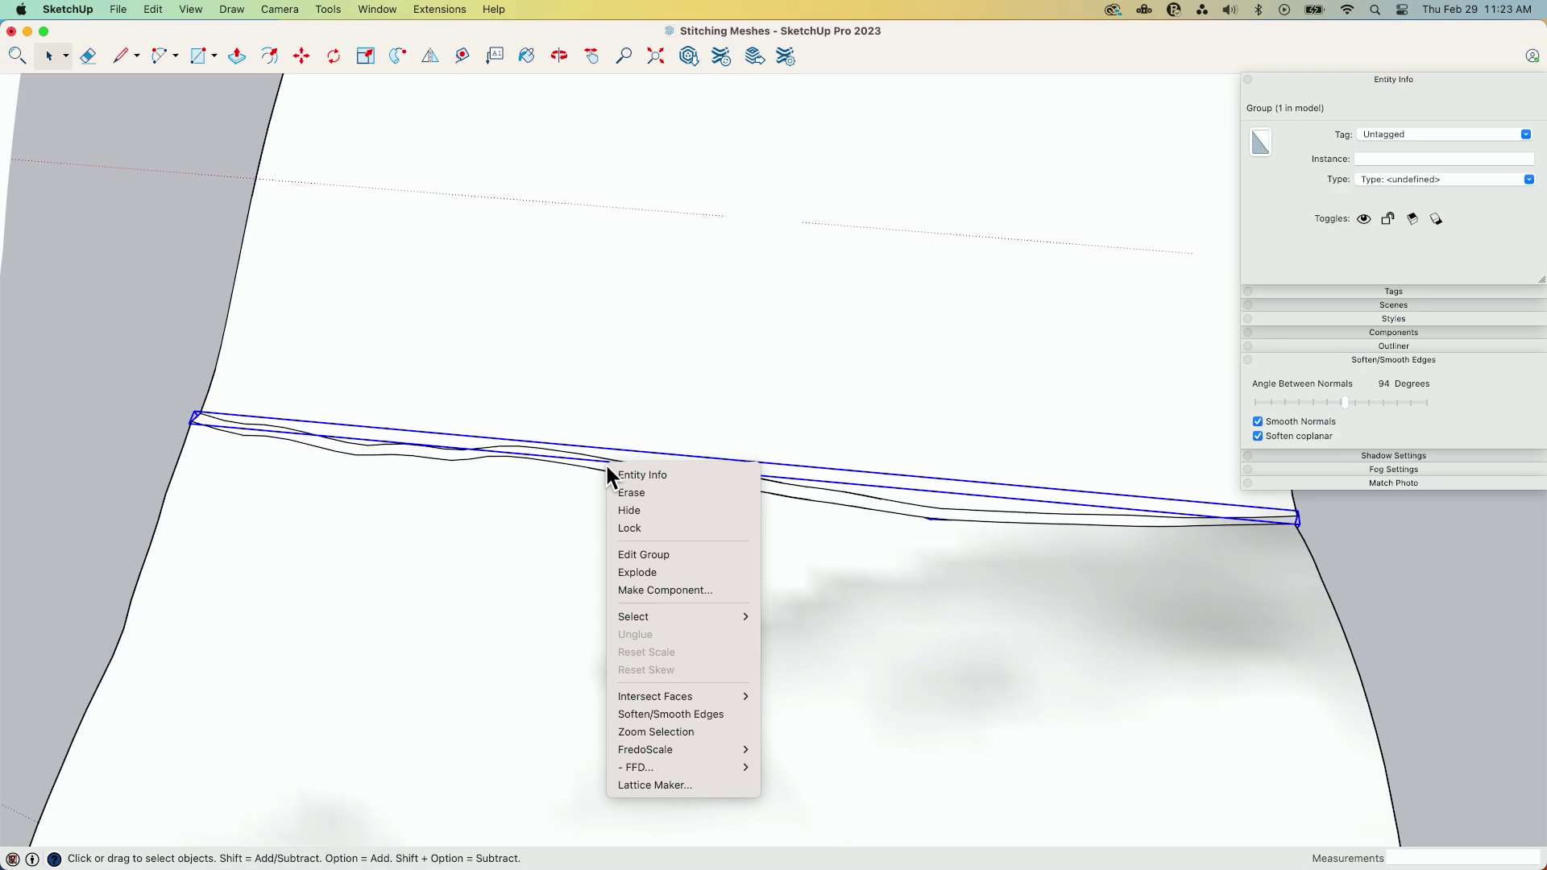
left_click(658, 570)
left_click(162, 399)
Step: Select the entire joined mesh, soften its seam edges with a 94-degree angle between normals, and clear the selection
scroll(408, 442, "down", 6)
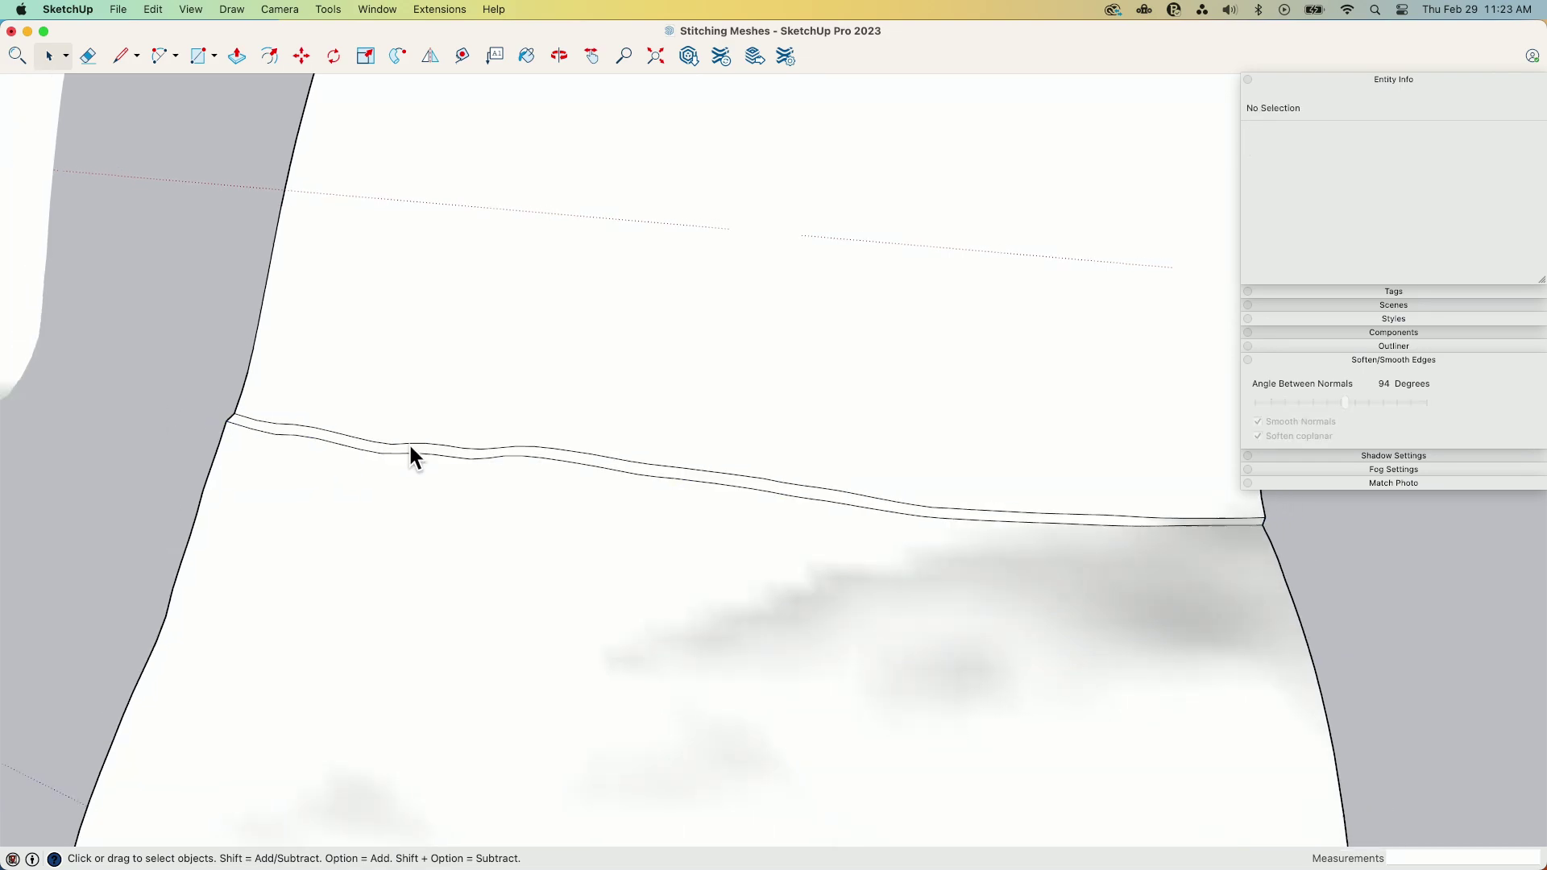
triple_click(741, 531)
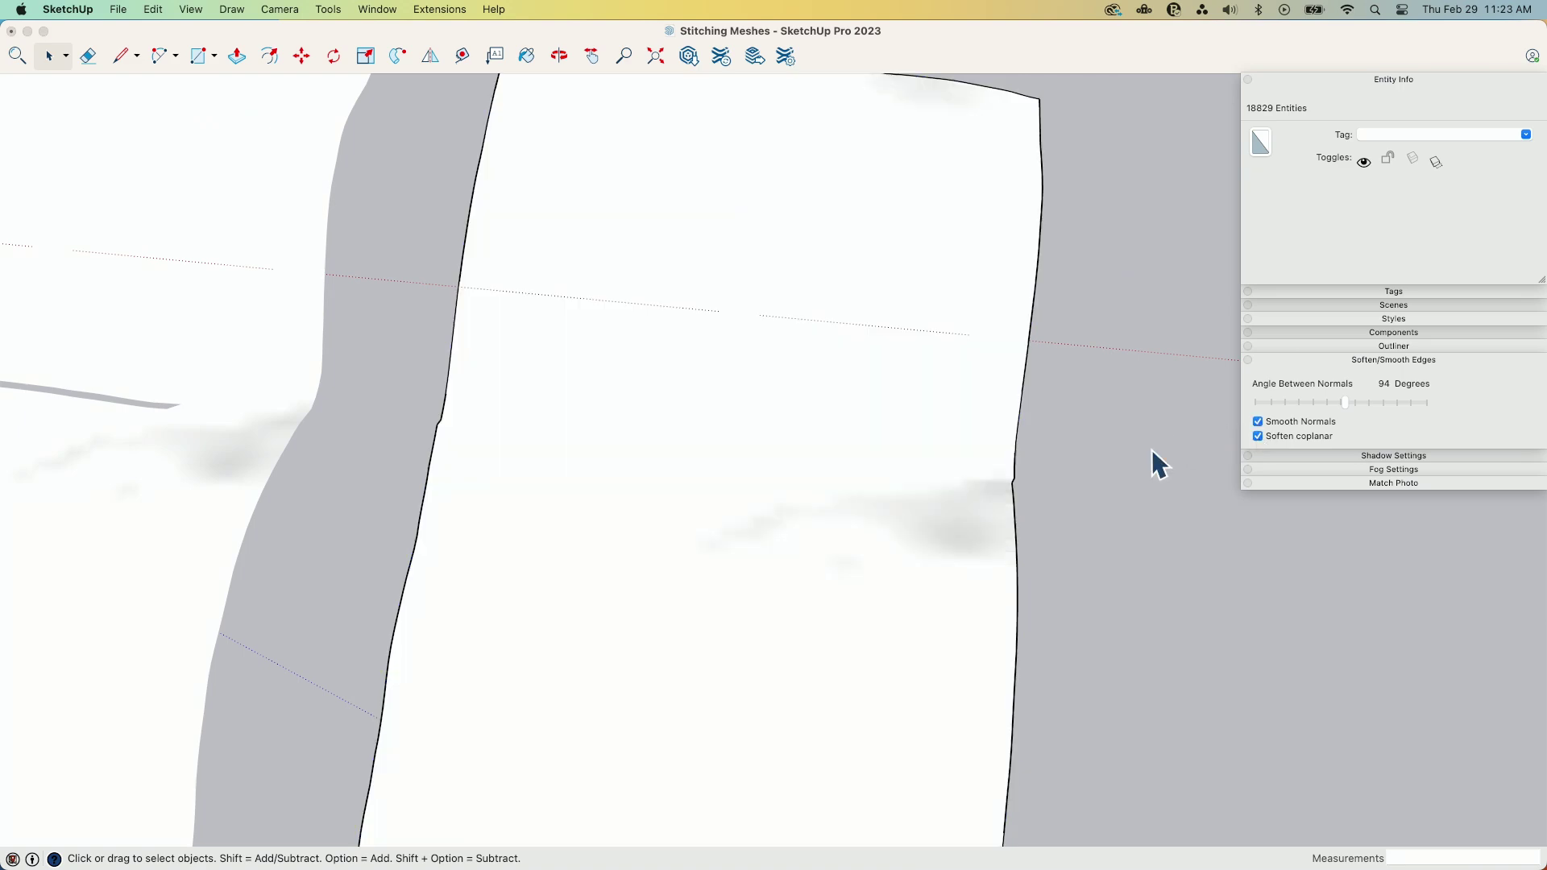
left_click(1152, 448)
scroll(1147, 450, "down", 5)
Step: Select the third copy's stitched surface to check its continuity and compare its seam area with the second copy's
left_click(833, 461)
middle_click_drag(833, 460, 756, 353)
middle_click_drag(586, 440, 691, 373)
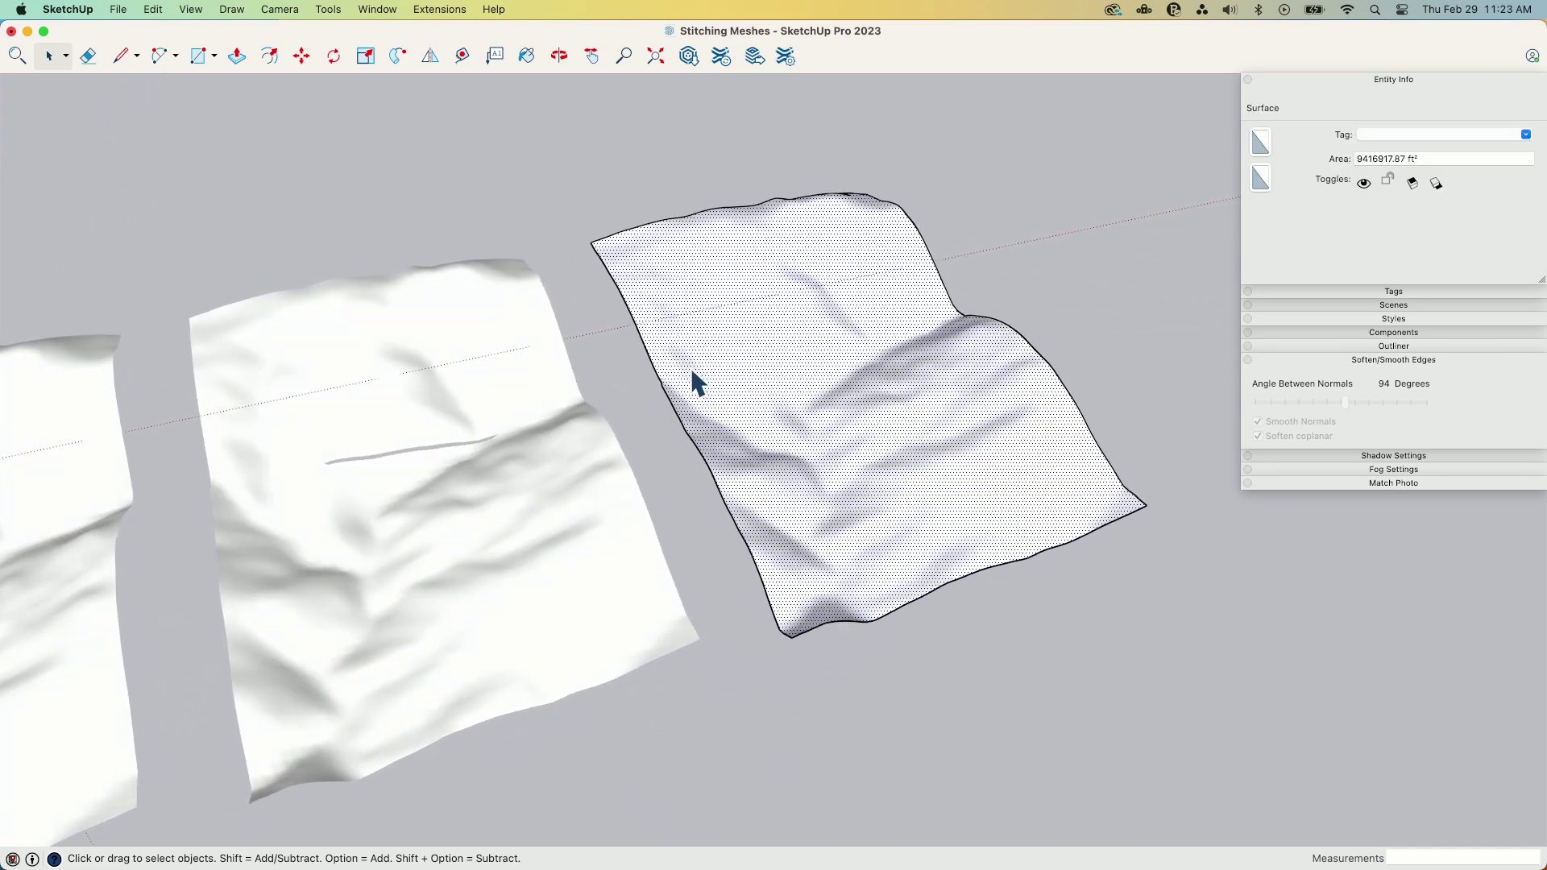
scroll(859, 357, "up", 3)
middle_click_drag(863, 370, 701, 462)
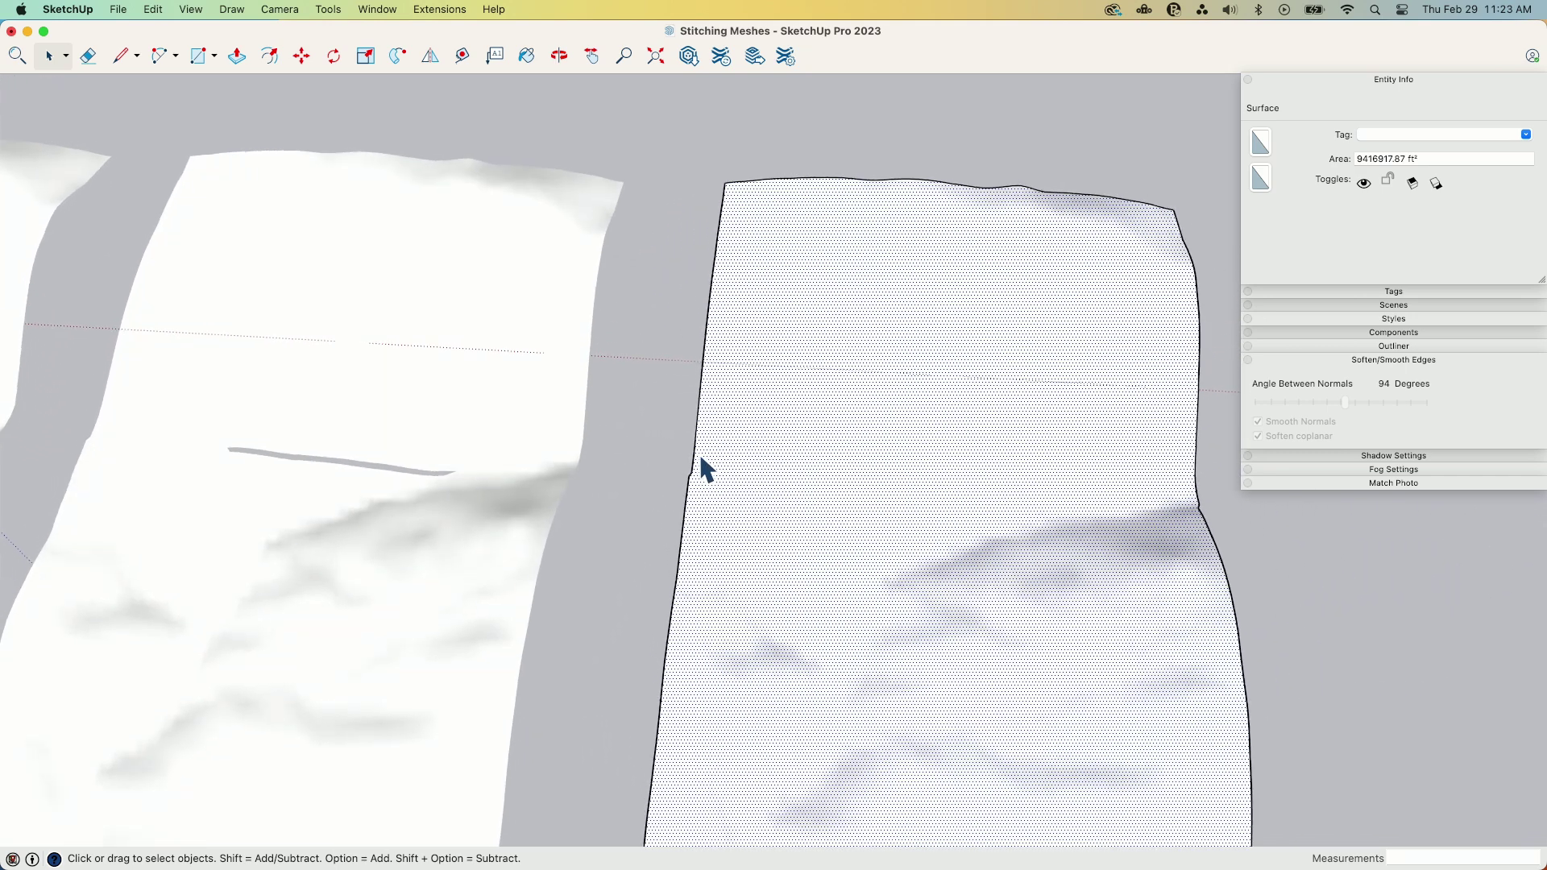
middle_click_drag(478, 469, 538, 414)
scroll(471, 489, "down", 2)
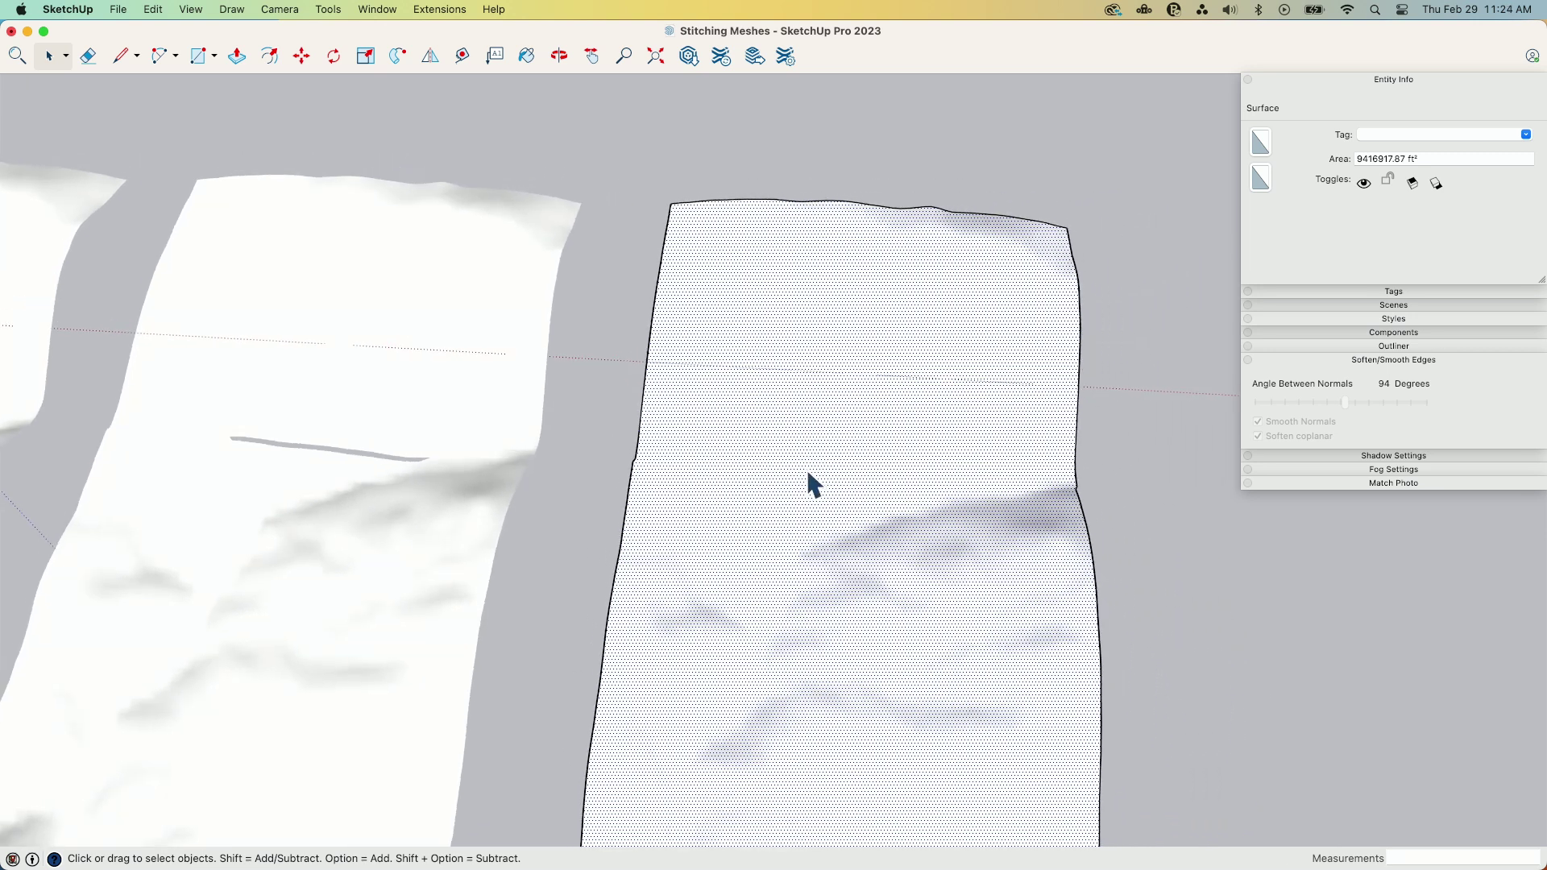
middle_click_drag(808, 473, 817, 501)
middle_click_drag(462, 479, 514, 409)
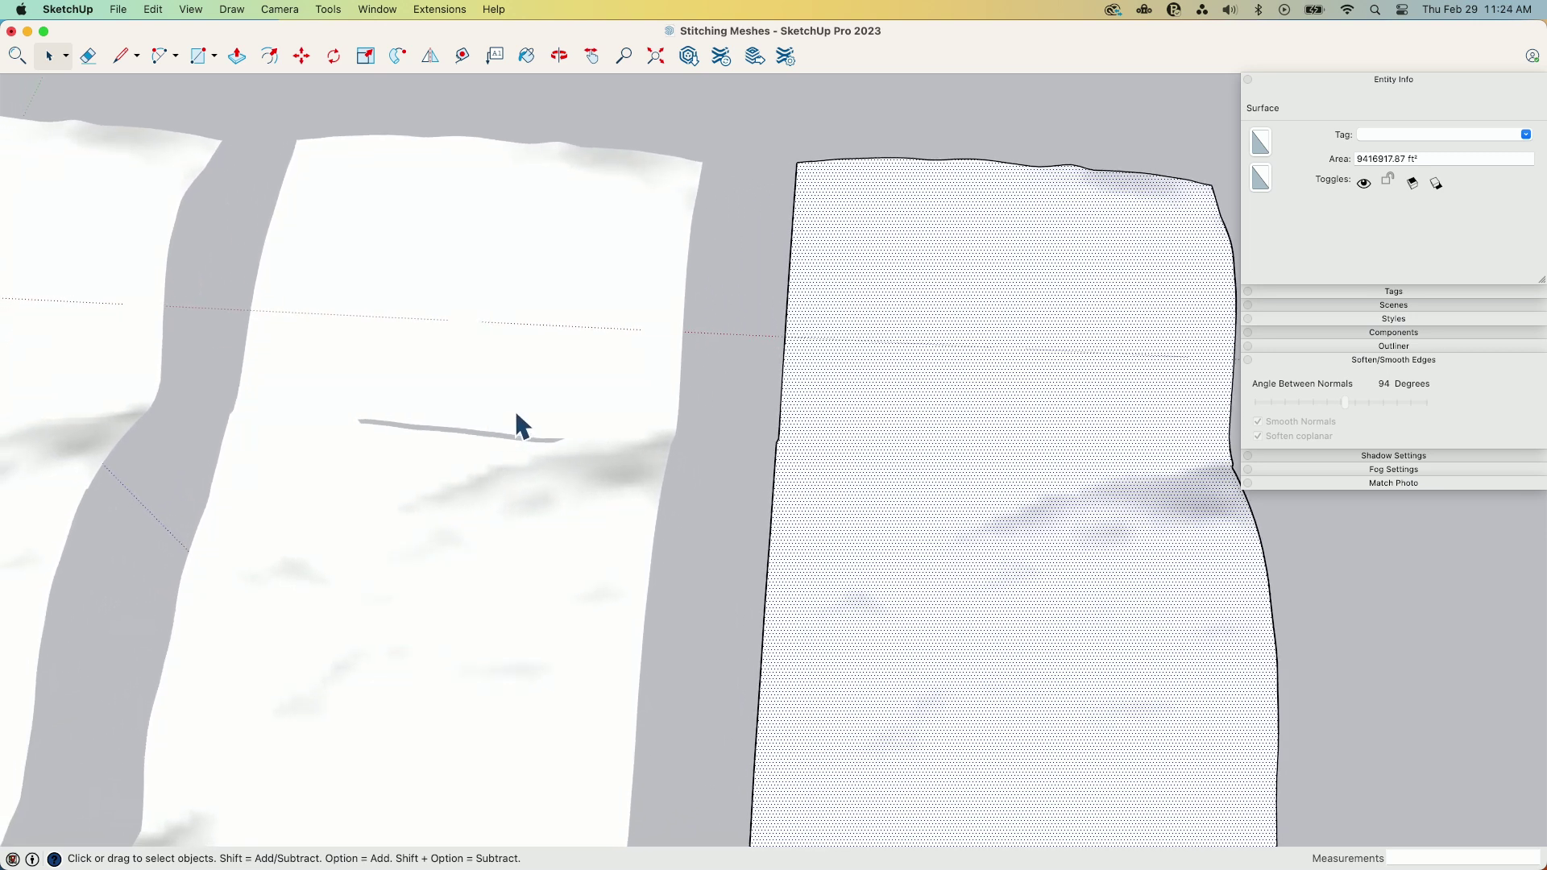
Step: Clear the selection, bring all three mesh copies into view and collapse the Entity Info details
scroll(563, 431, "down", 3)
middle_click_drag(601, 440, 855, 478)
left_click(855, 478)
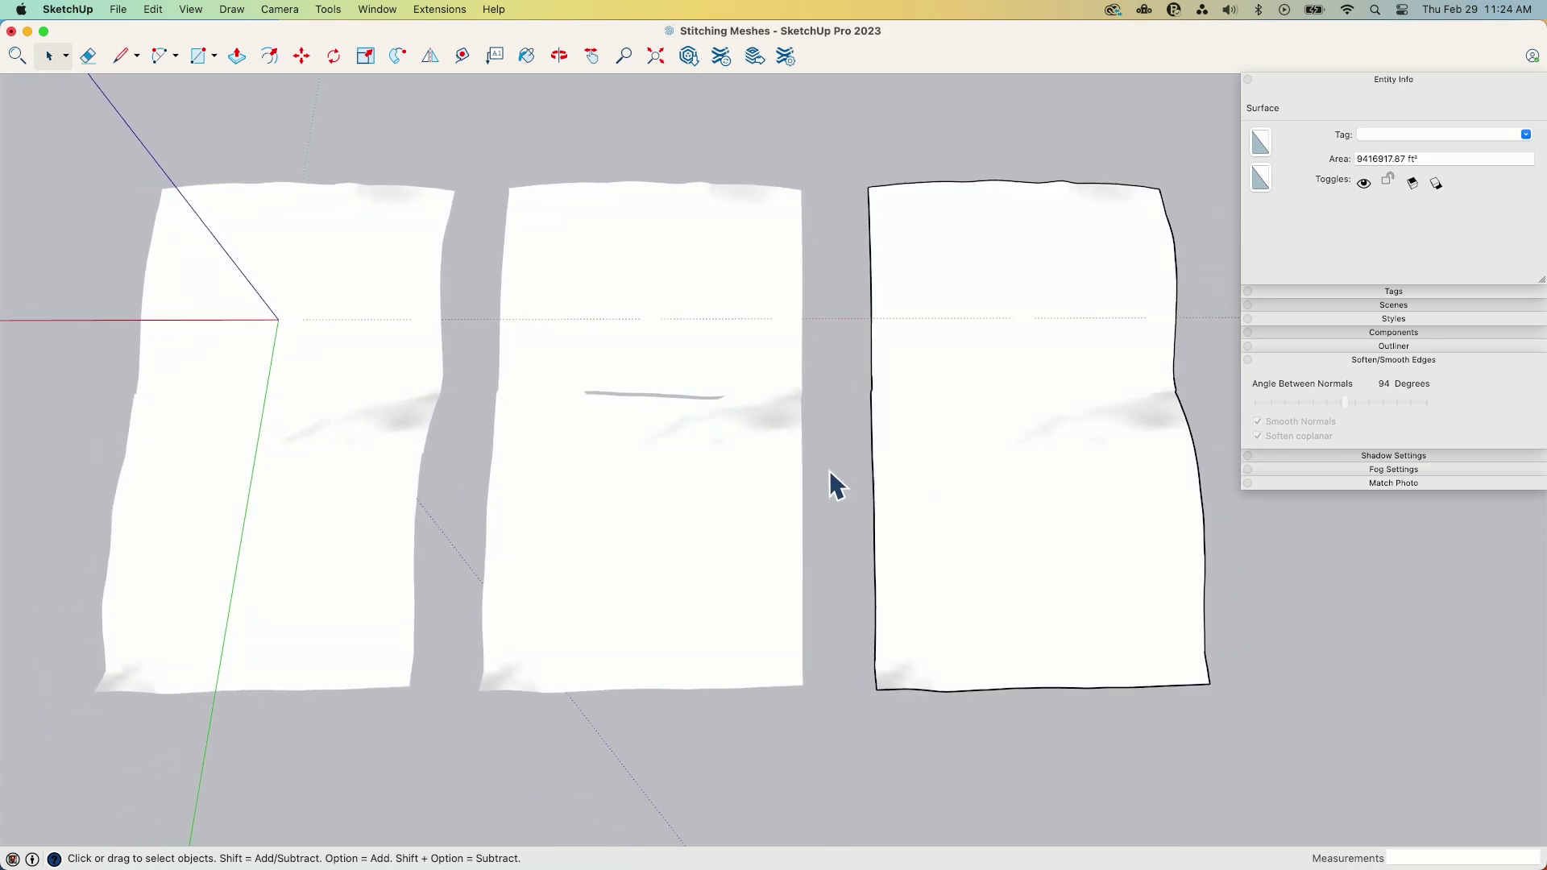
scroll(787, 404, "down", 1)
middle_click_drag(787, 404, 1023, 368)
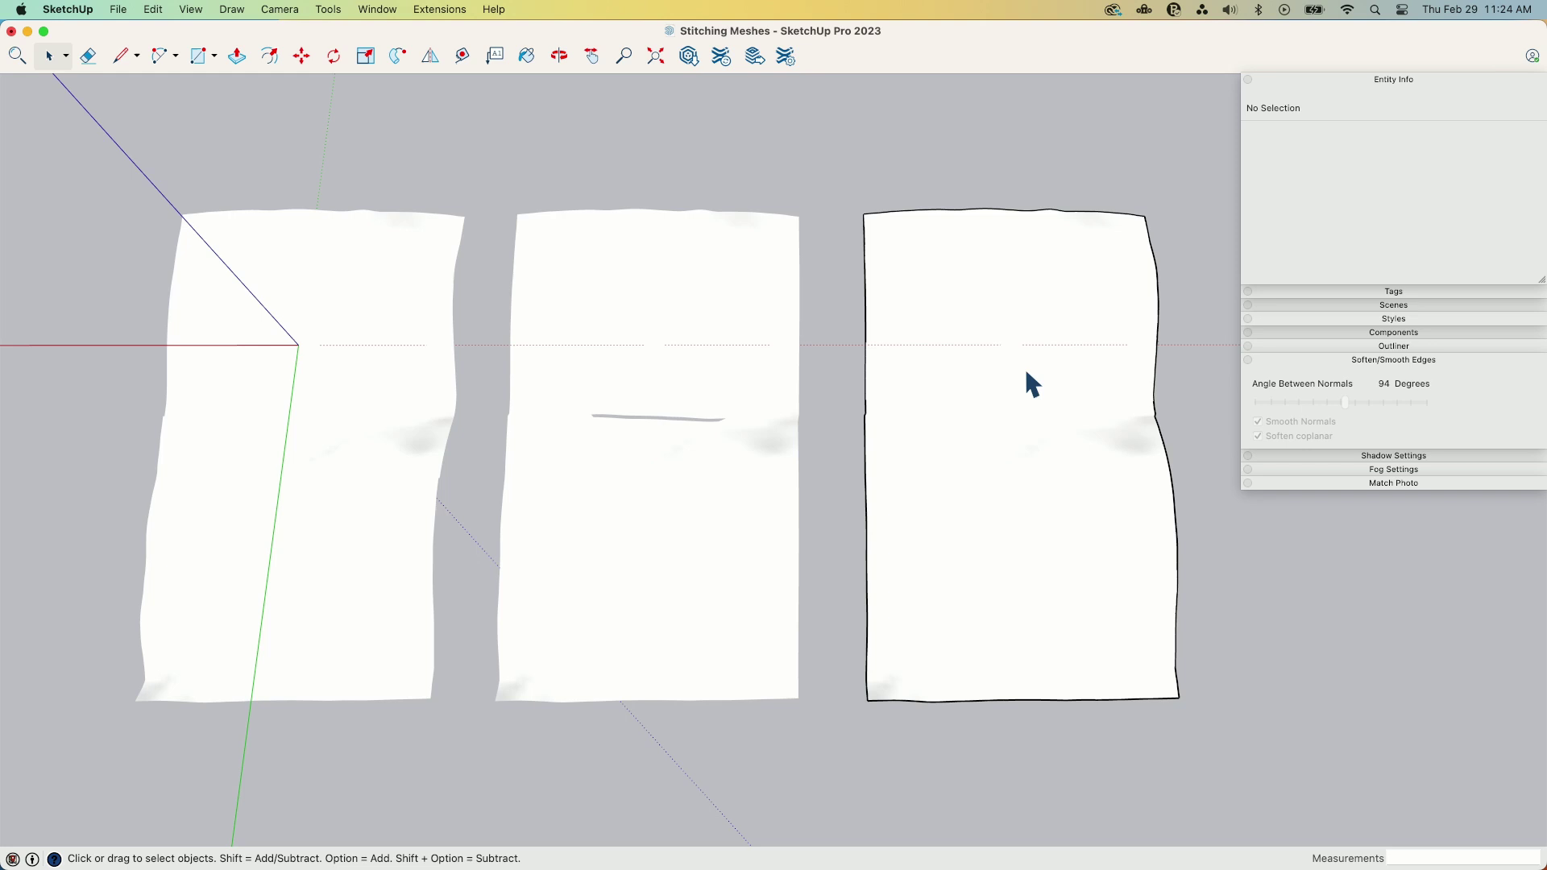
left_click(1360, 89)
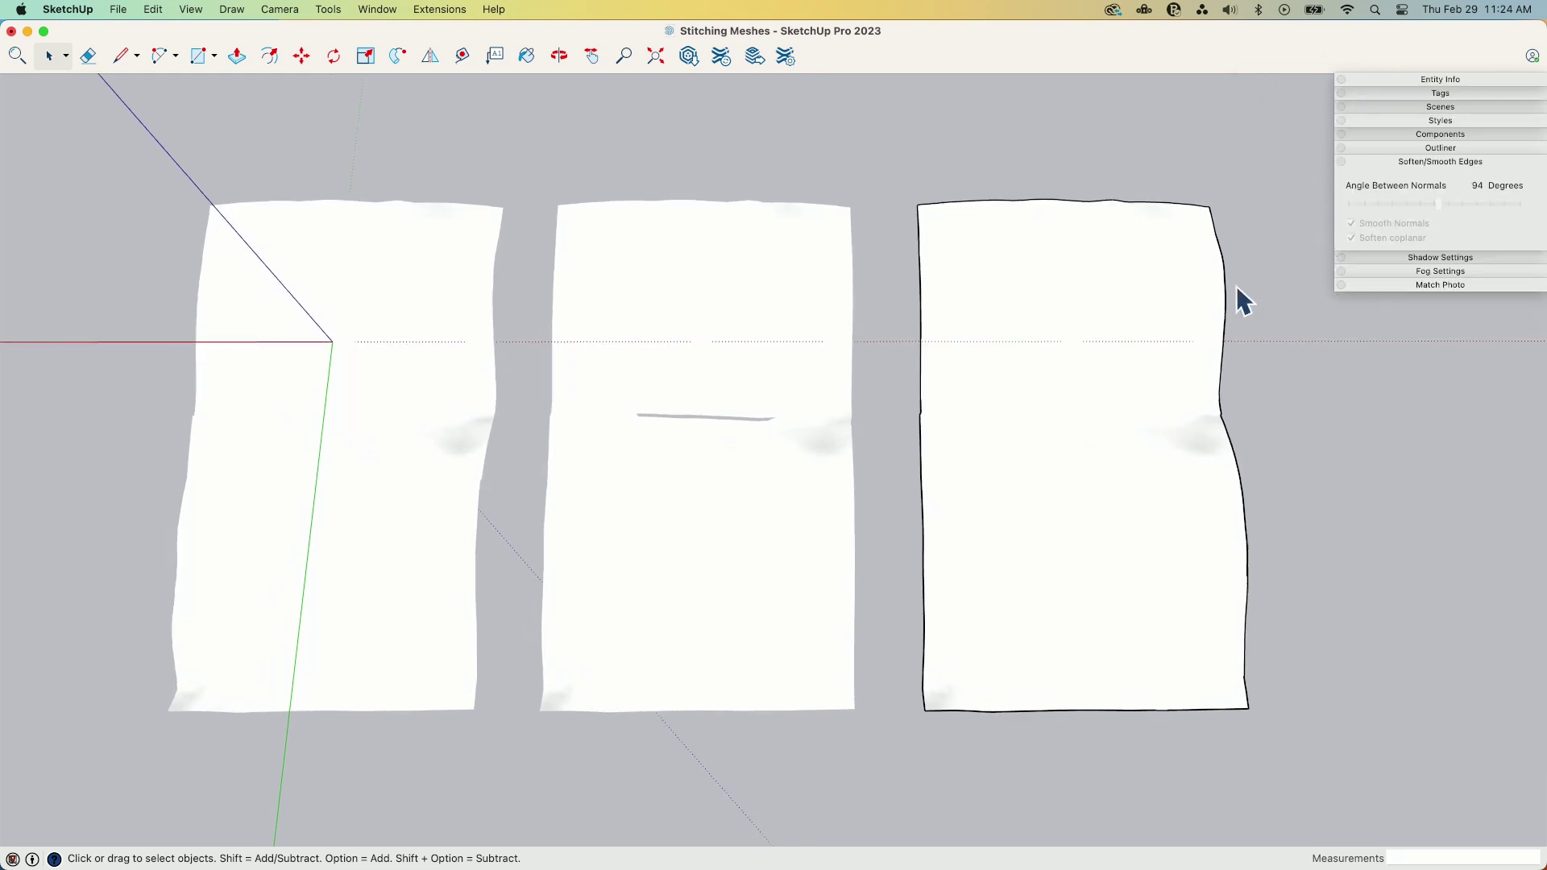